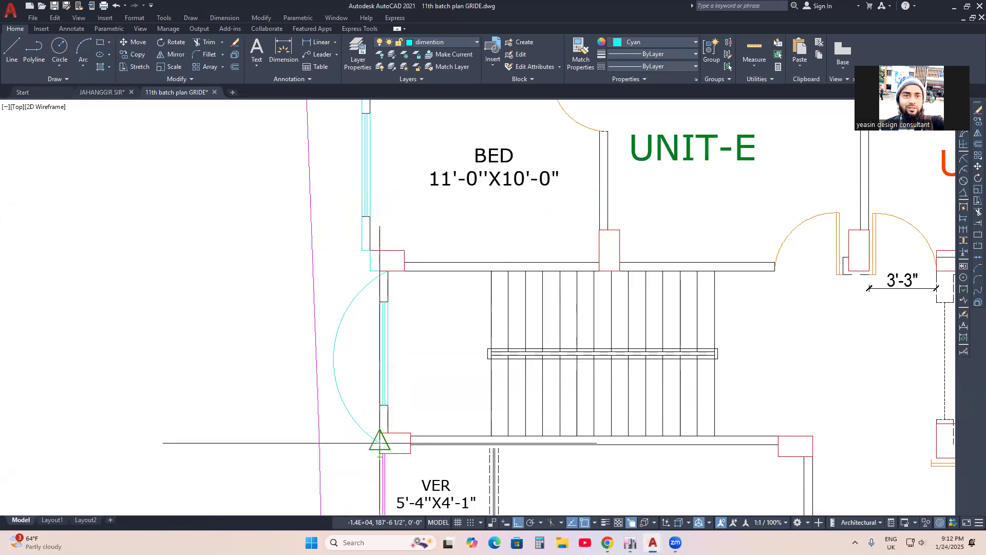
pyautogui.click(380, 443)
pyautogui.moveTo(419, 334); pyautogui.dragTo(460, 291, button='middle')
pyautogui.click(374, 317)
pyautogui.scroll(2, 374, 315)
pyautogui.click(375, 310)
pyautogui.click(360, 317)
pyautogui.scroll(-1, 391, 333)
pyautogui.press('Escape')
pyautogui.moveTo(421, 328); pyautogui.dragTo(355, 284, button='middle')
pyautogui.scroll(-1, 447, 330)
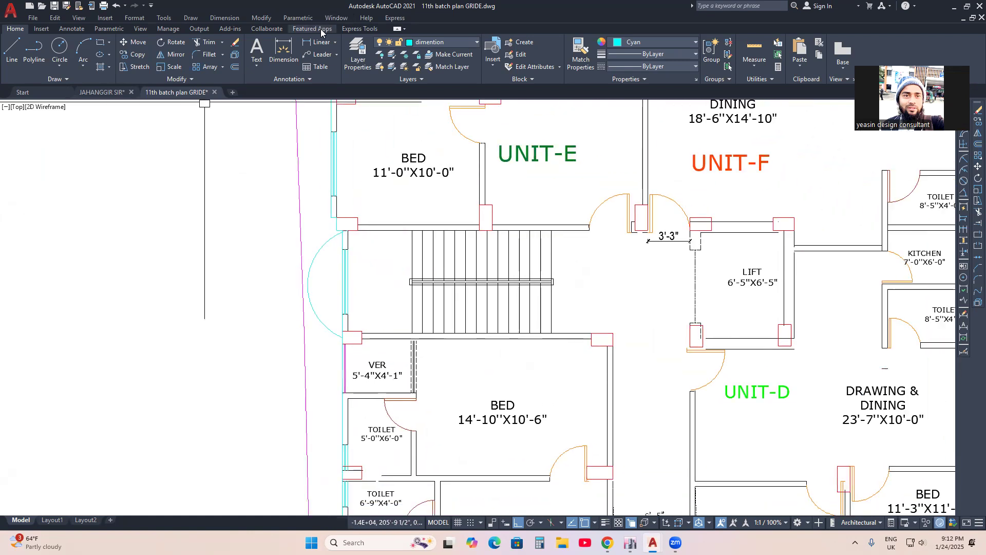
# - Dimension the horizontal depth of the curved projection beside the stair, from the arc's outermost point to the wall's outer edge
pyautogui.scroll(2, 306, 310)
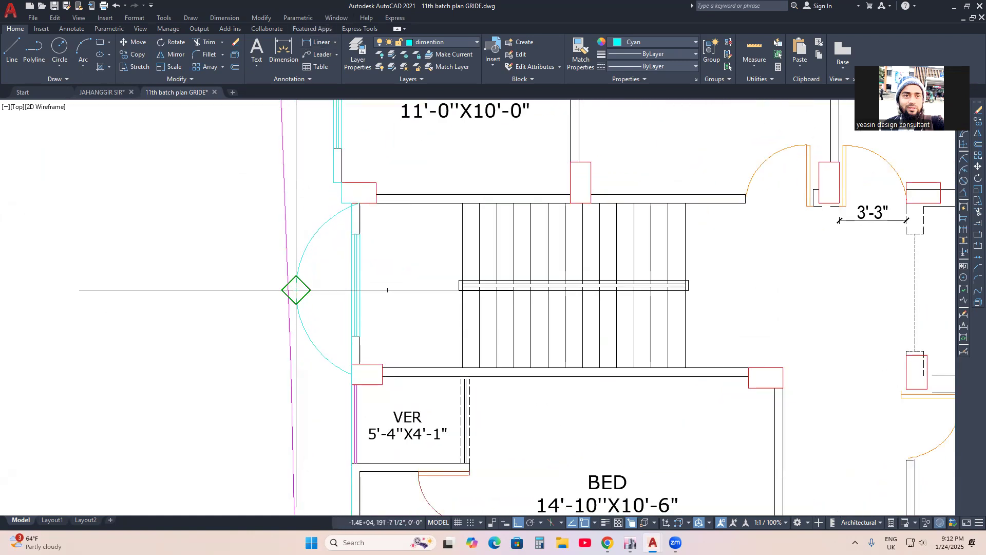
pyautogui.click(351, 290)
pyautogui.click(334, 311)
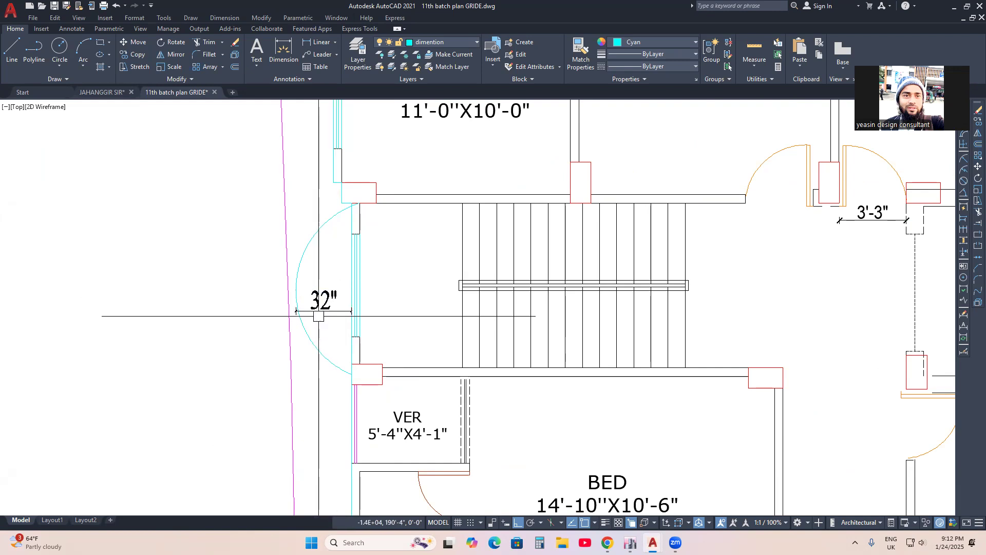
pyautogui.scroll(2, 335, 300)
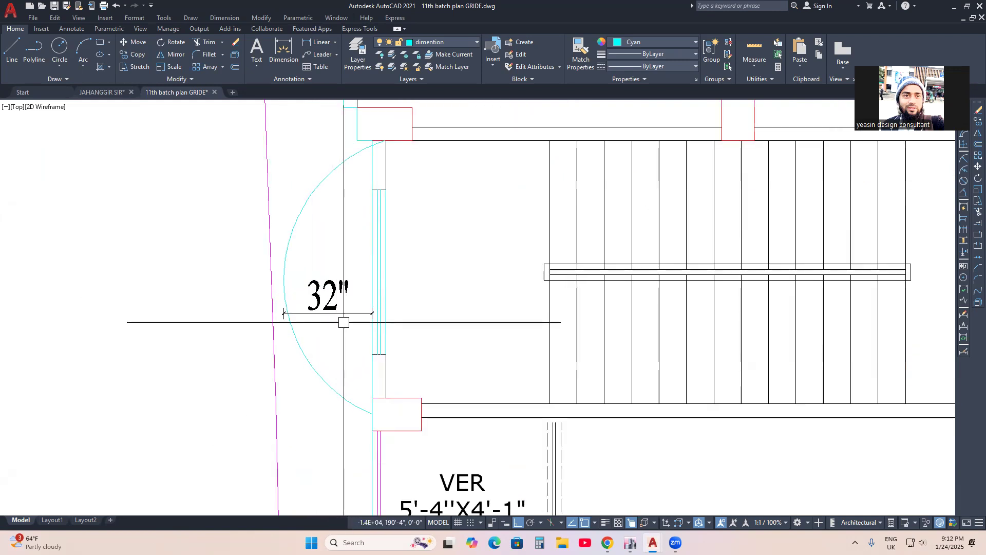
pyautogui.scroll(-7, 344, 322)
# - Switch to the ETABS model and open Replicate for the edge beam on grid A between grids 7 and 8
pyautogui.moveTo(630, 542)
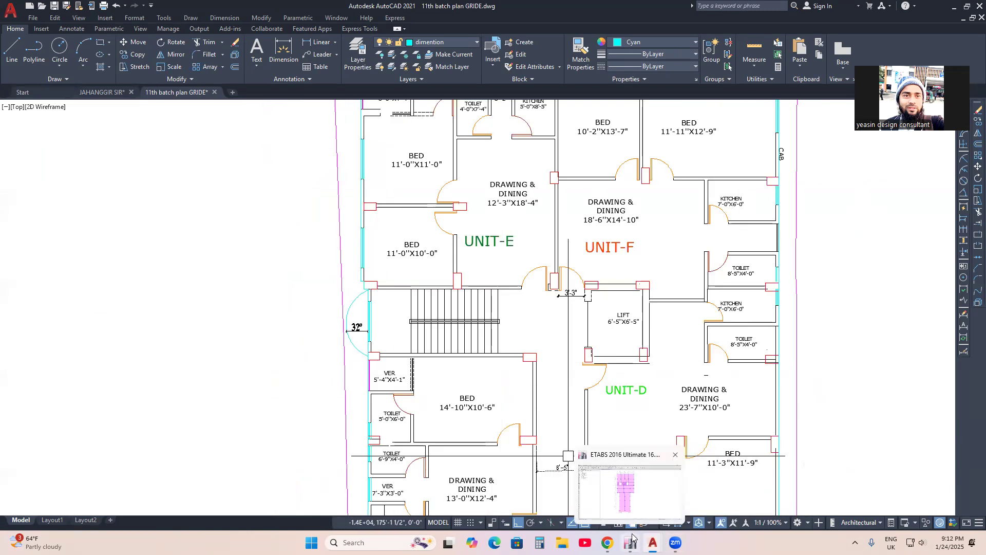
pyautogui.click(586, 457)
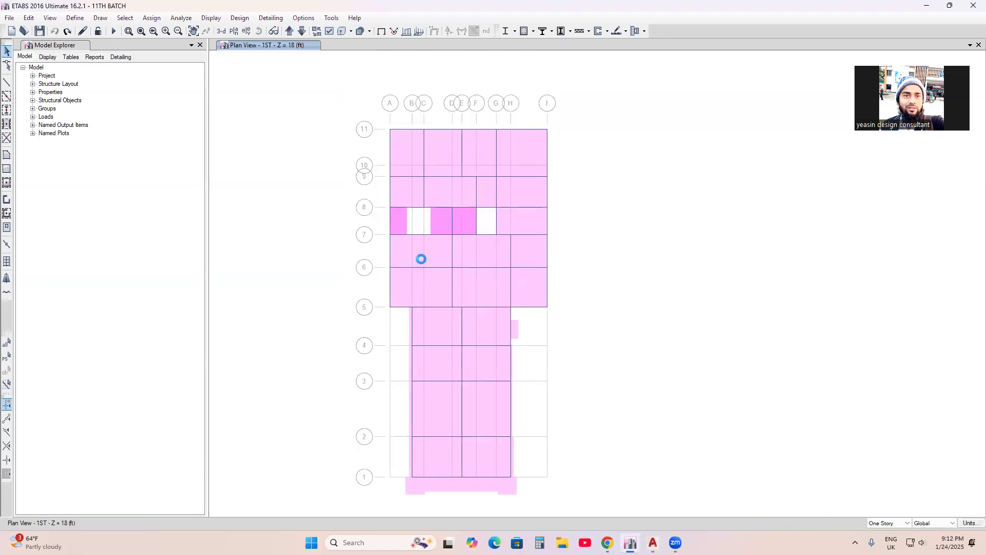
pyautogui.scroll(5, 388, 227)
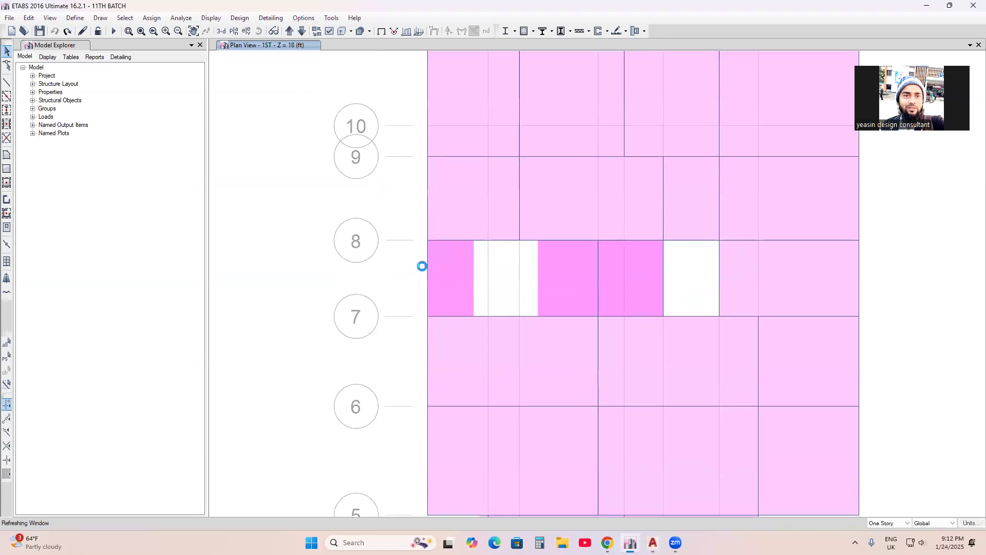
pyautogui.scroll(3, 452, 280)
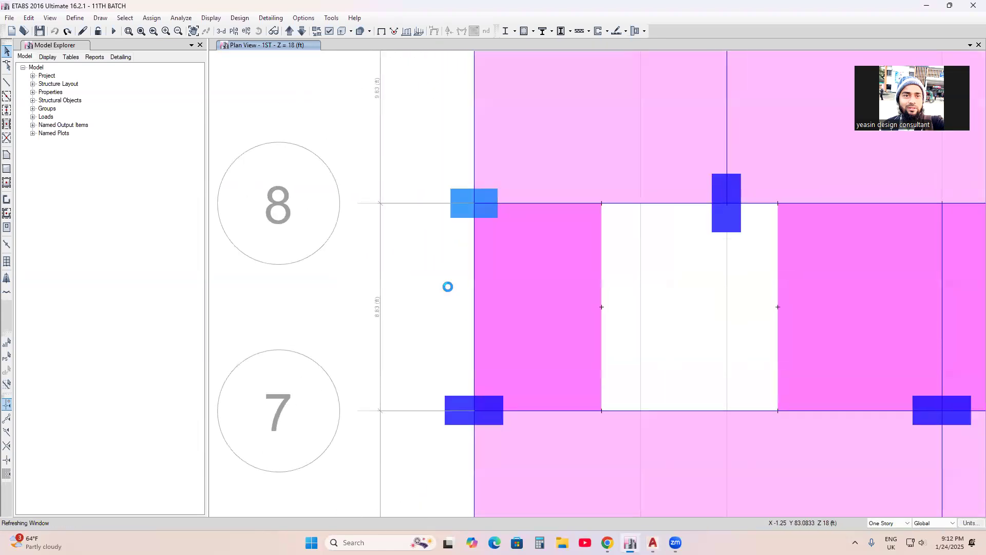
pyautogui.click(474, 290)
pyautogui.click(28, 19)
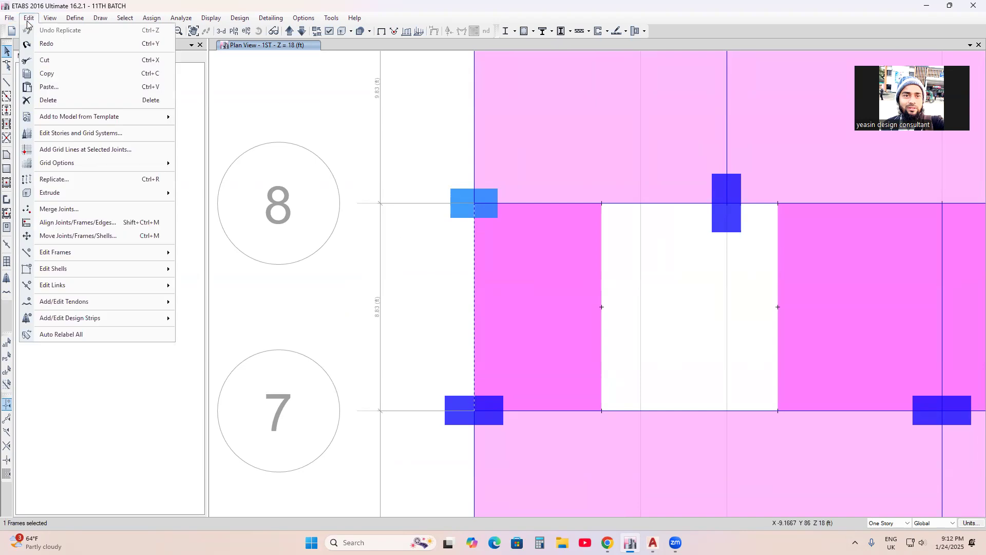
pyautogui.click(75, 187)
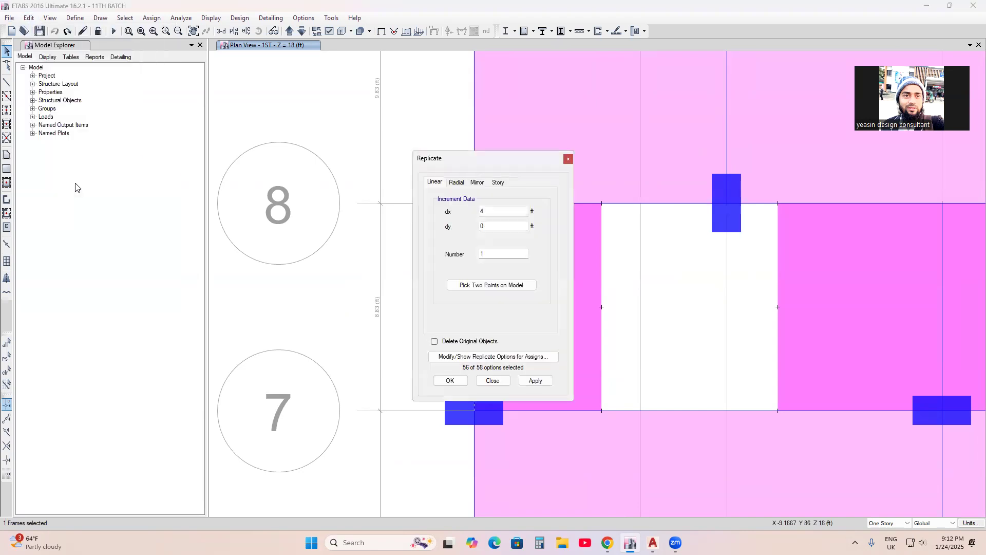
pyautogui.moveTo(518, 164); pyautogui.dragTo(627, 130)
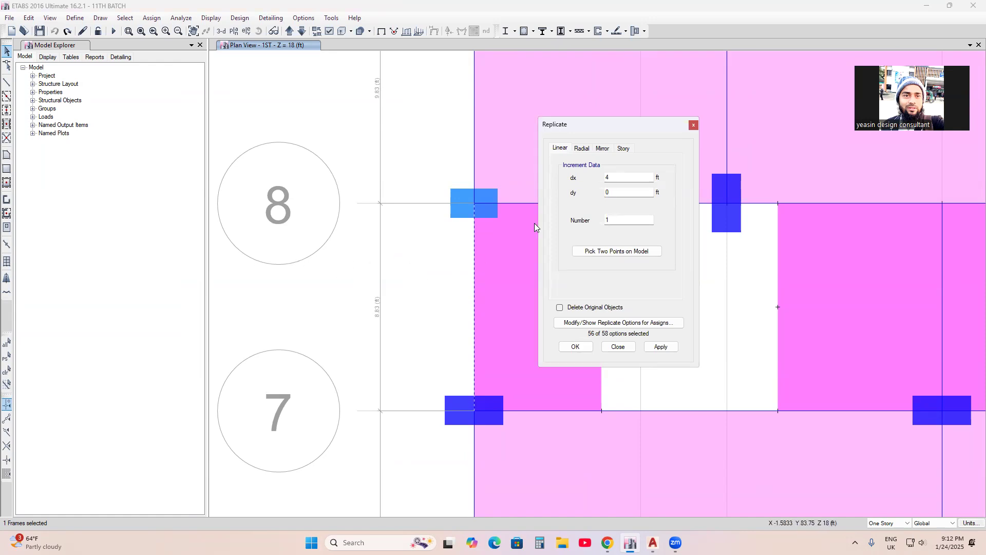
# - Convert the 32-inch depth to feet by calculating 32 ÷ 12 in Calculator
pyautogui.click(609, 177)
pyautogui.click(540, 543)
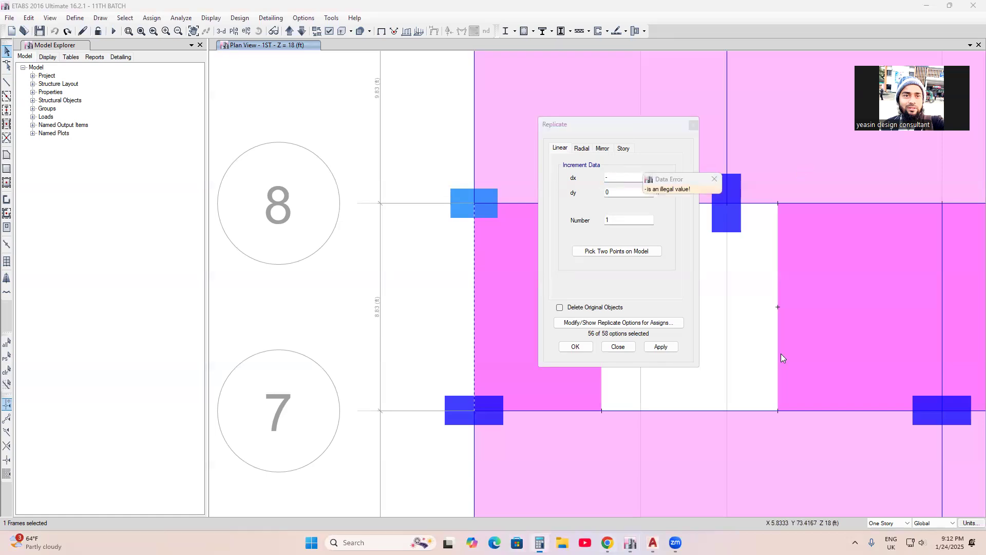
pyautogui.write('32')
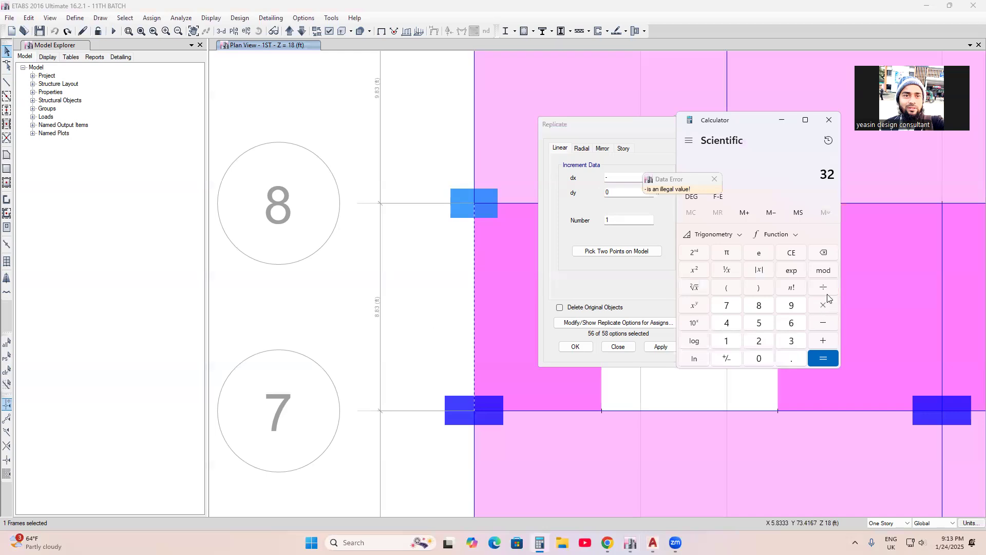
pyautogui.click(726, 342)
pyautogui.click(759, 341)
pyautogui.click(823, 358)
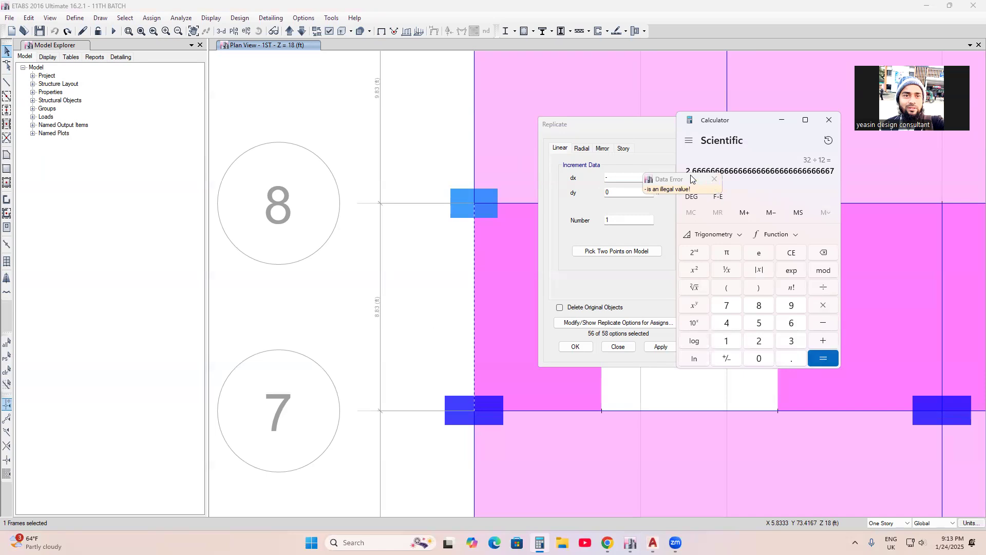
pyautogui.click(829, 120)
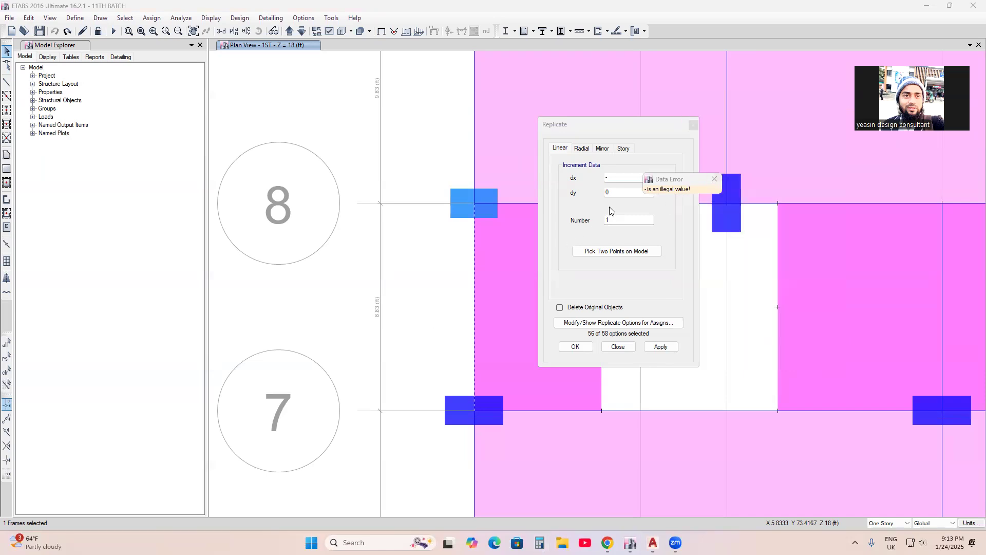
# - Replicate the selected edge beam once with a dx of -2.66 ft and a dy of 0
pyautogui.doubleClick(622, 178)
pyautogui.write('4')
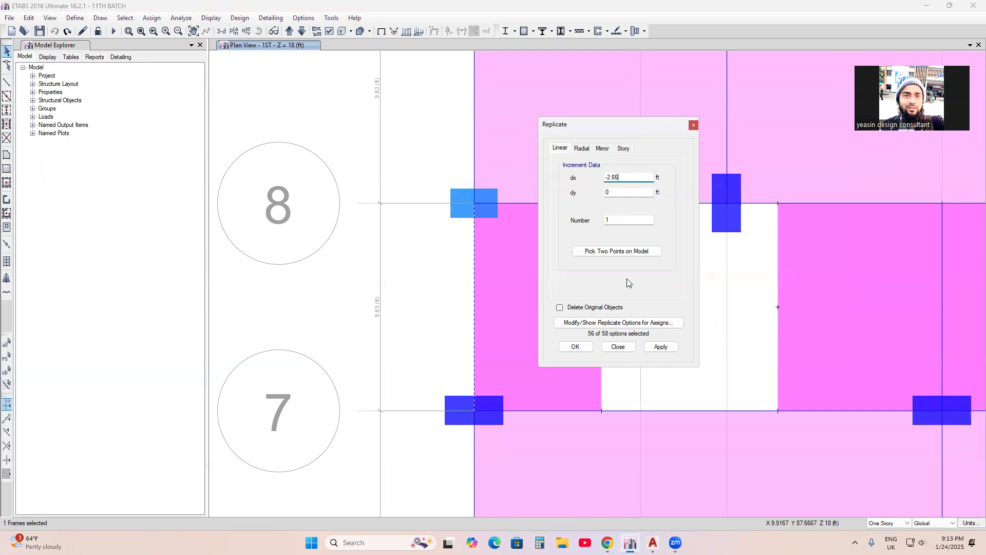
pyautogui.click(661, 350)
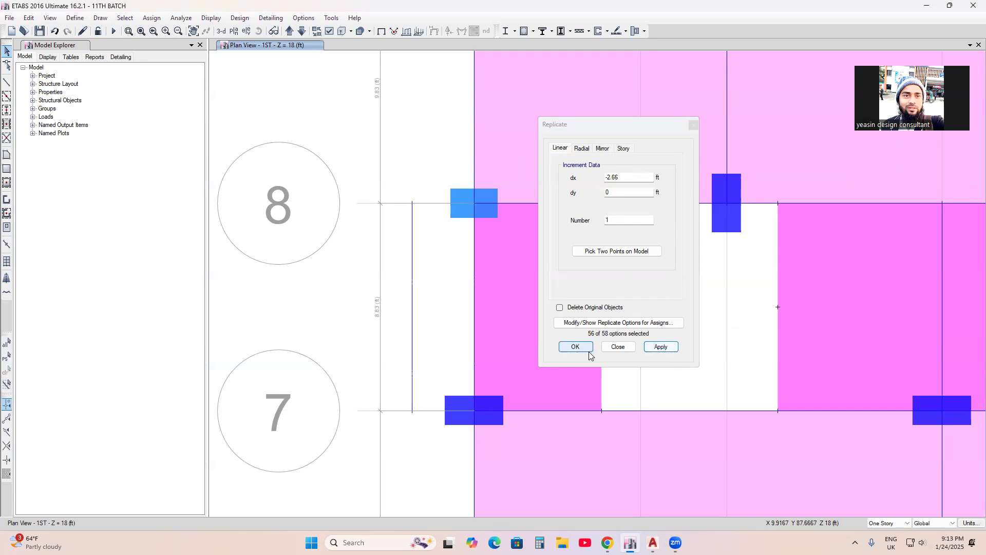
pyautogui.click(576, 347)
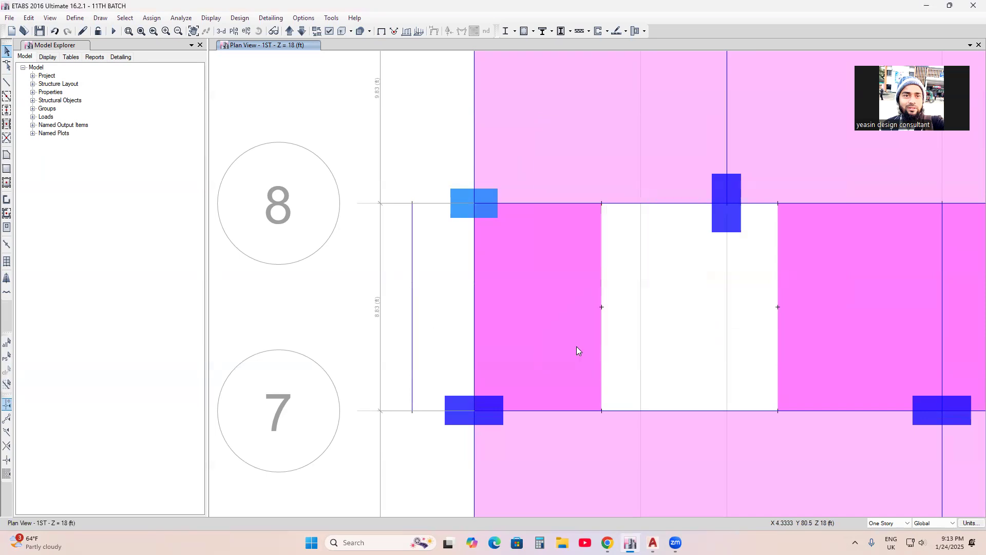
# - Divide the replicated beam outside grid A into 2 frame objects
pyautogui.moveTo(464, 338); pyautogui.dragTo(456, 286, button='middle')
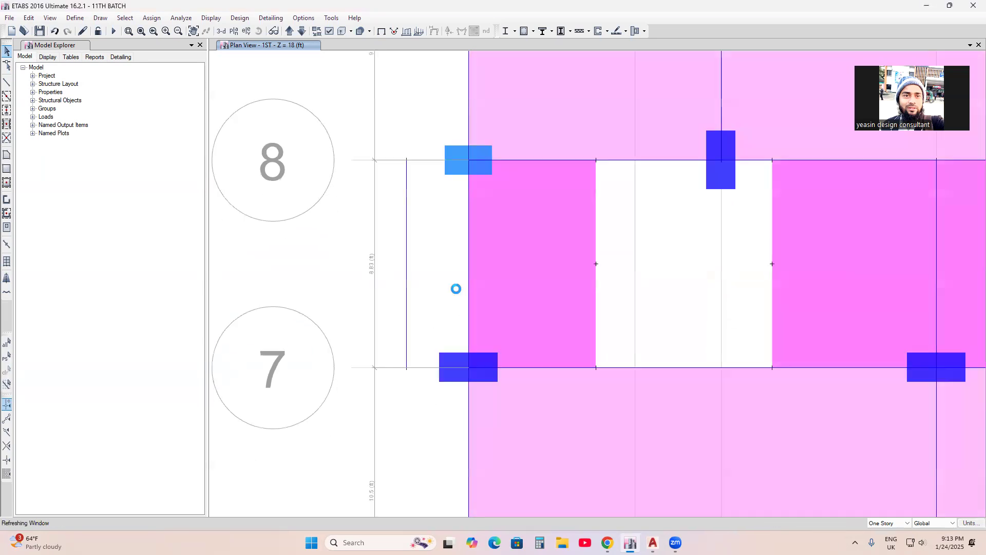
pyautogui.click(405, 254)
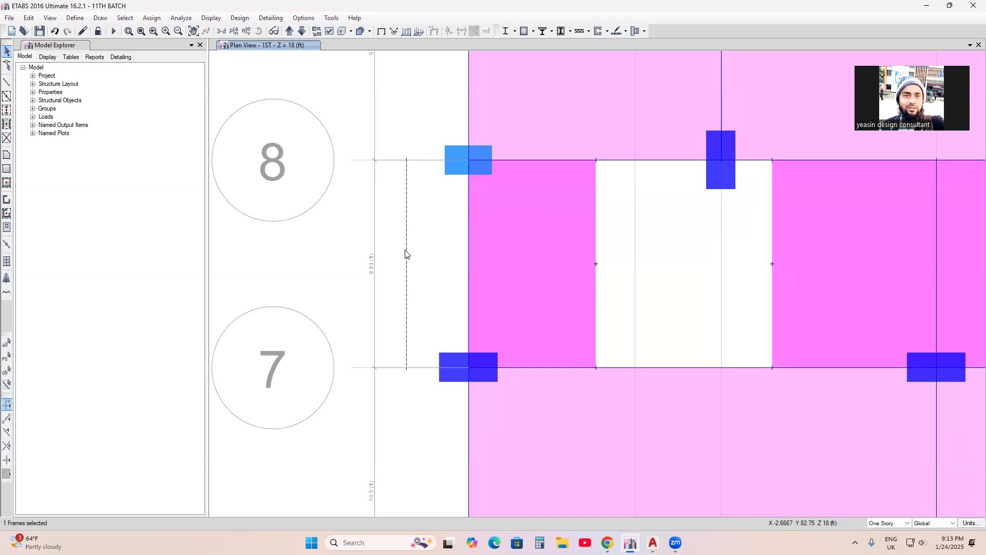
pyautogui.click(29, 18)
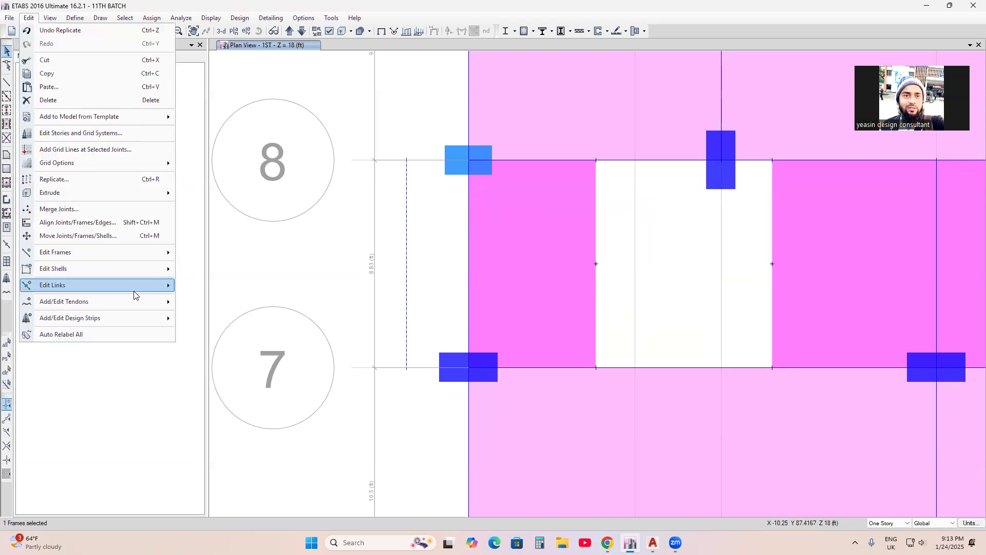
pyautogui.moveTo(72, 259)
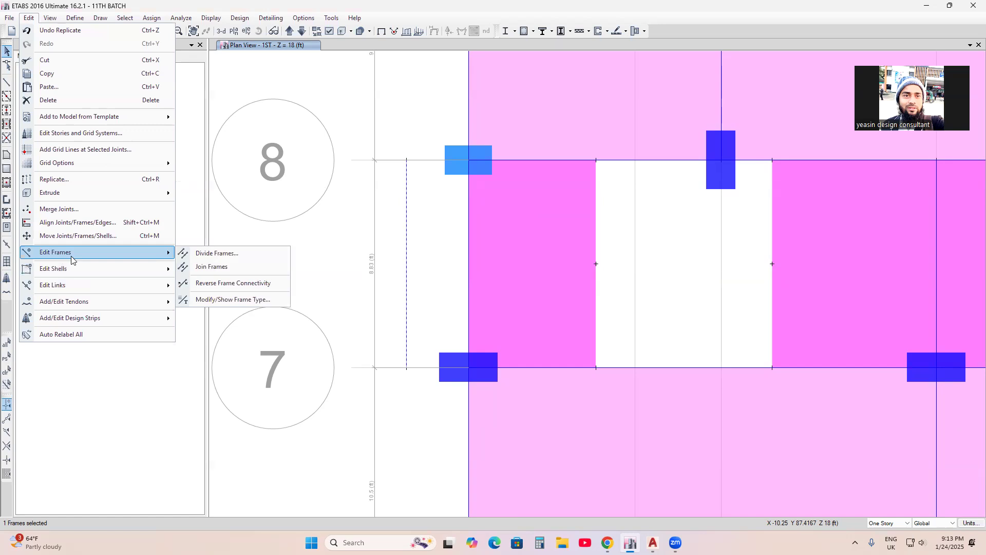
pyautogui.click(221, 259)
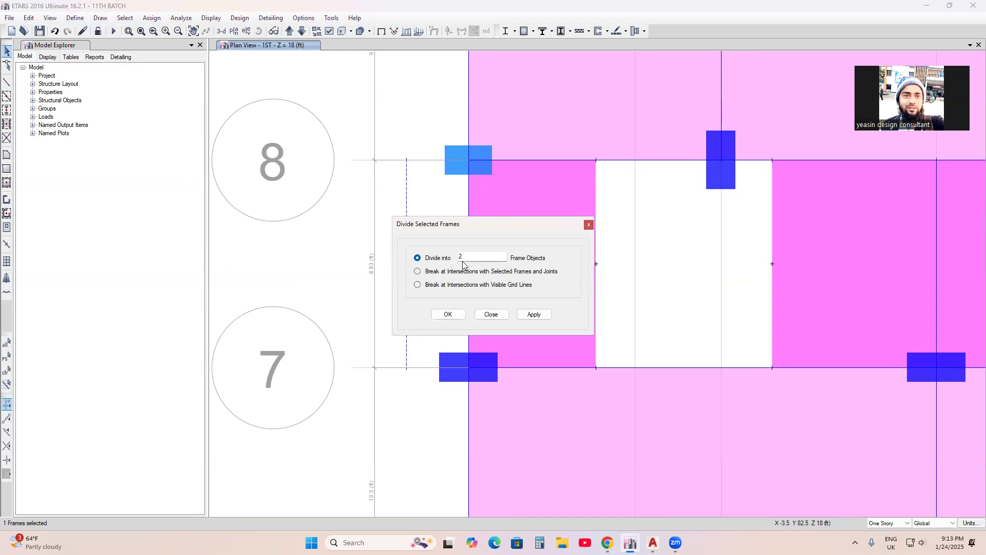
pyautogui.click(532, 315)
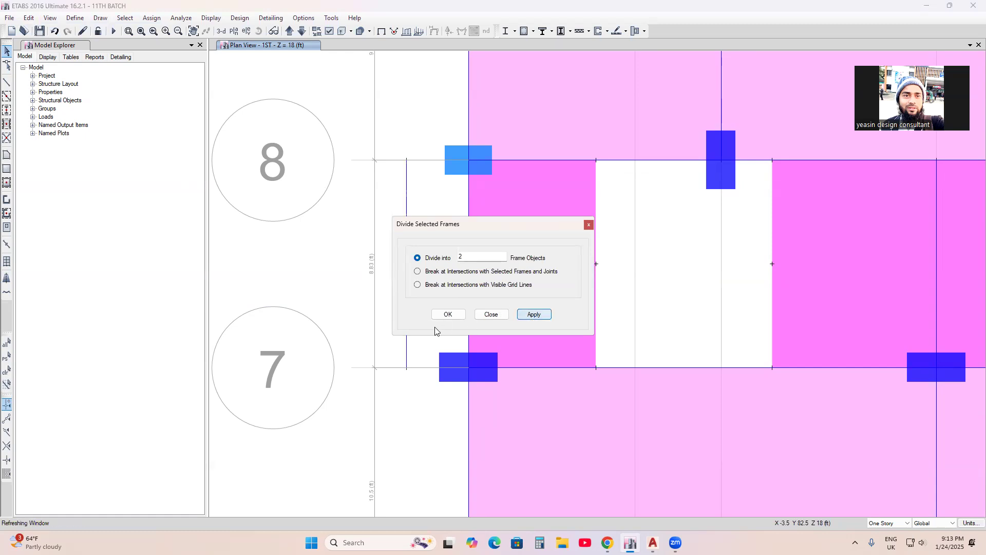
pyautogui.click(448, 314)
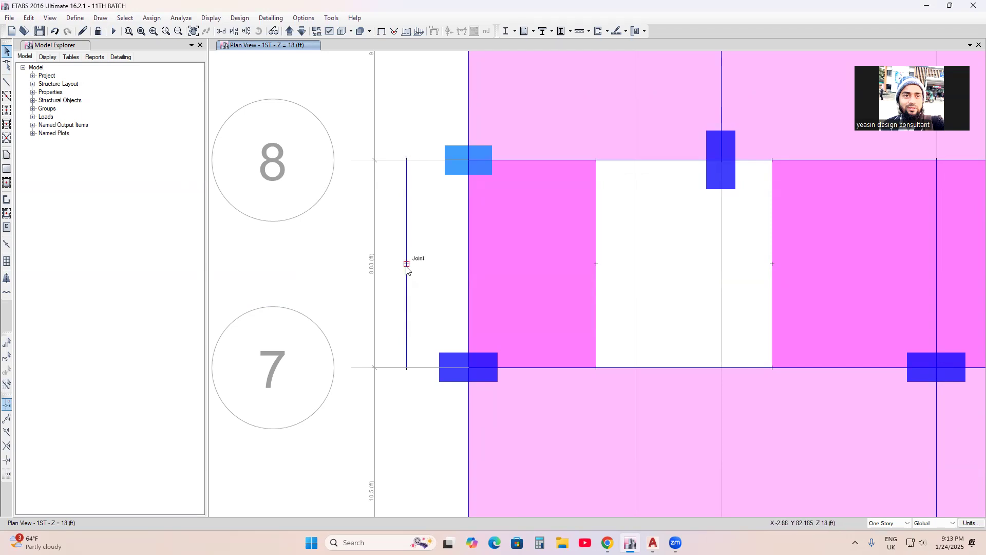
# - Set up frame line drawing with property None and line drawing type Arc (3 Points)
pyautogui.moveTo(484, 283); pyautogui.dragTo(430, 260, button='middle')
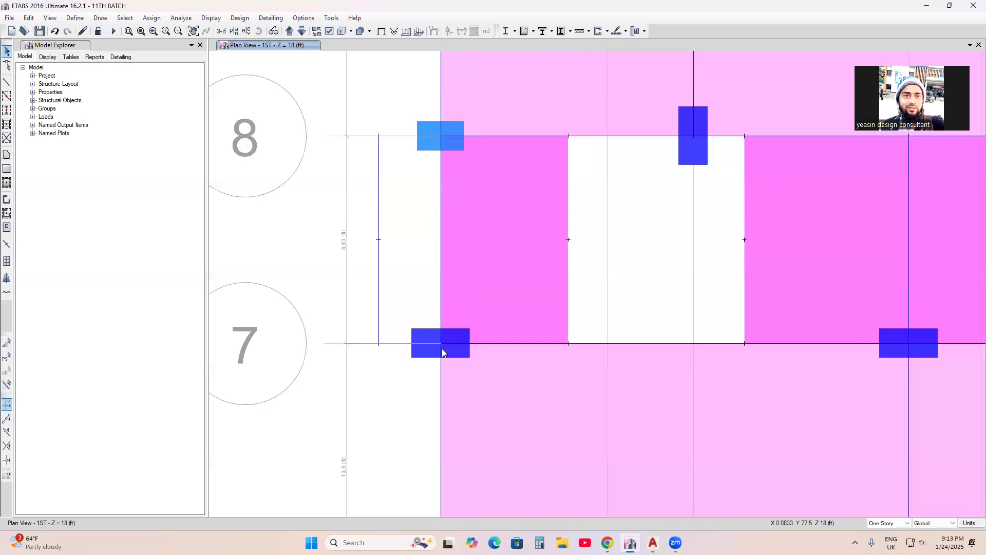
pyautogui.click(6, 84)
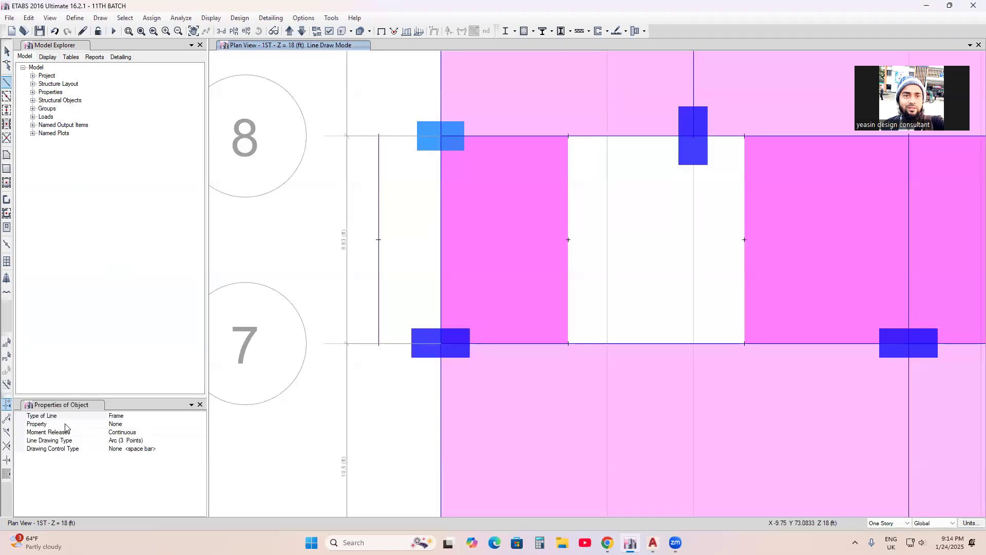
pyautogui.click(125, 424)
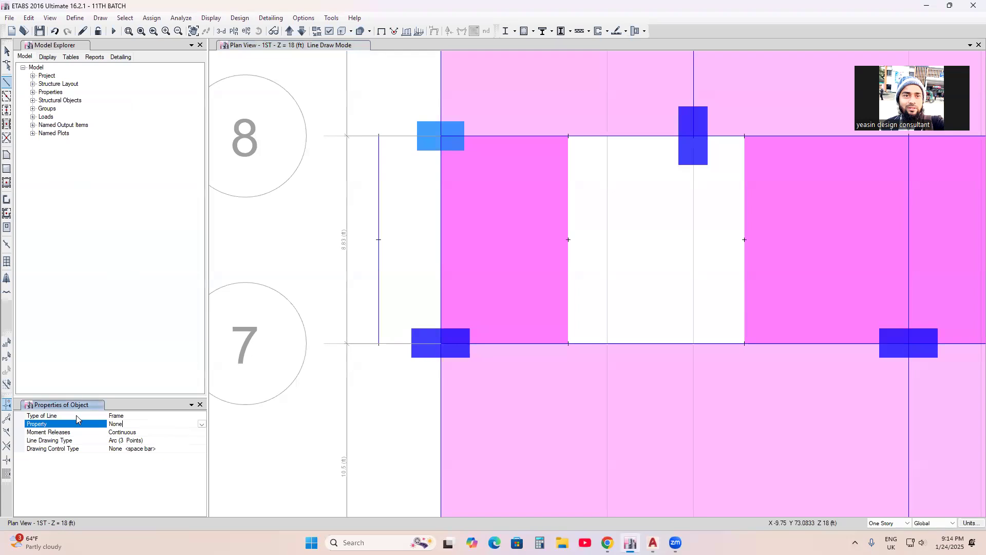
pyautogui.click(202, 424)
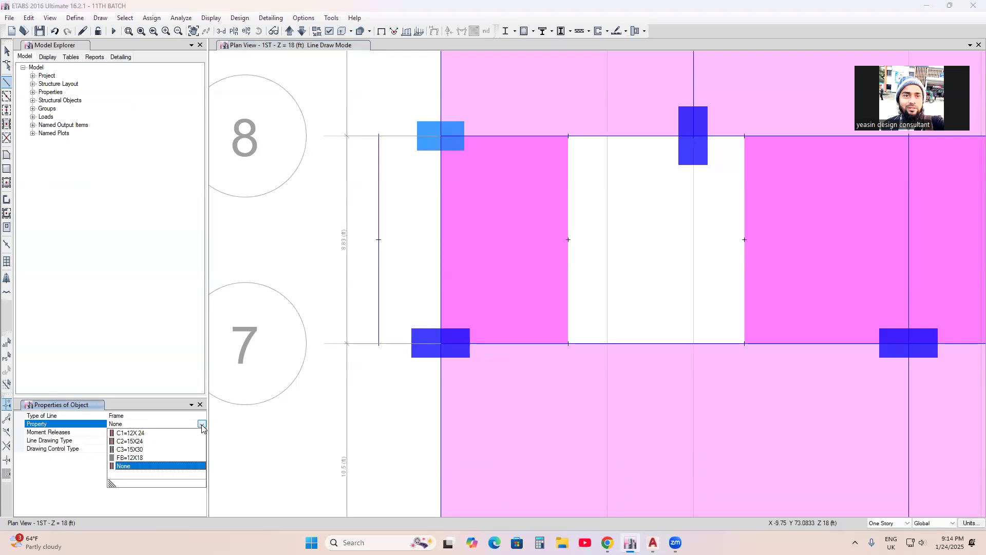
pyautogui.click(132, 467)
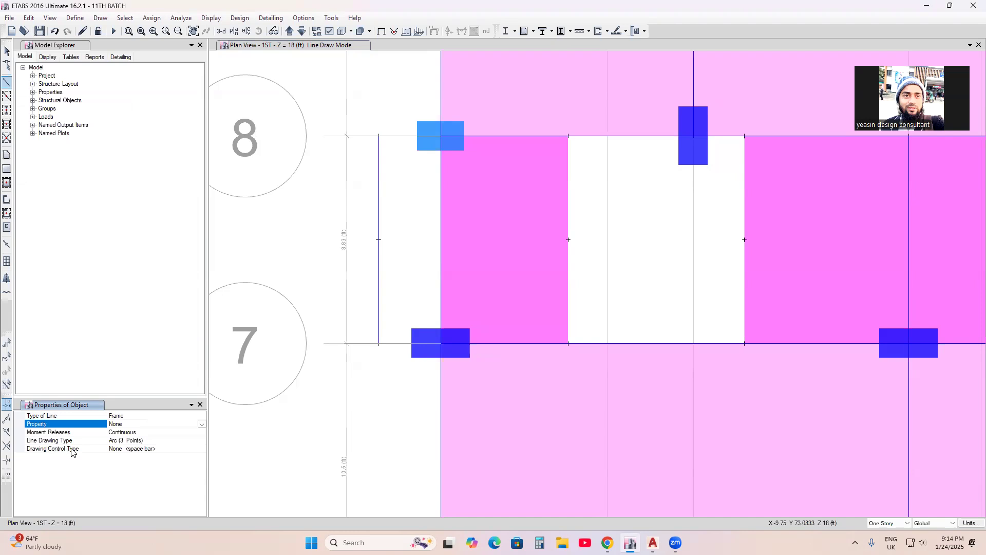
pyautogui.click(129, 440)
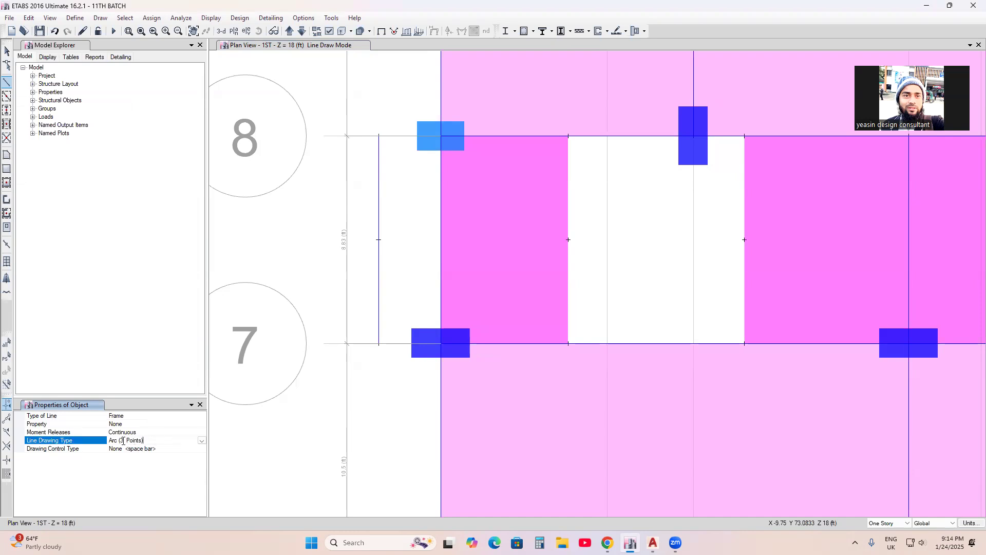
pyautogui.click(202, 441)
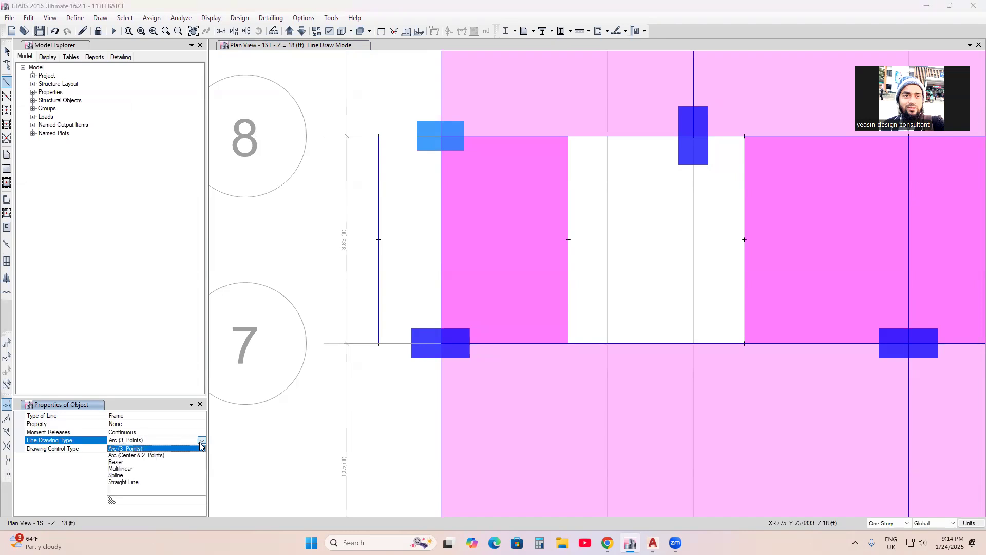
pyautogui.click(130, 449)
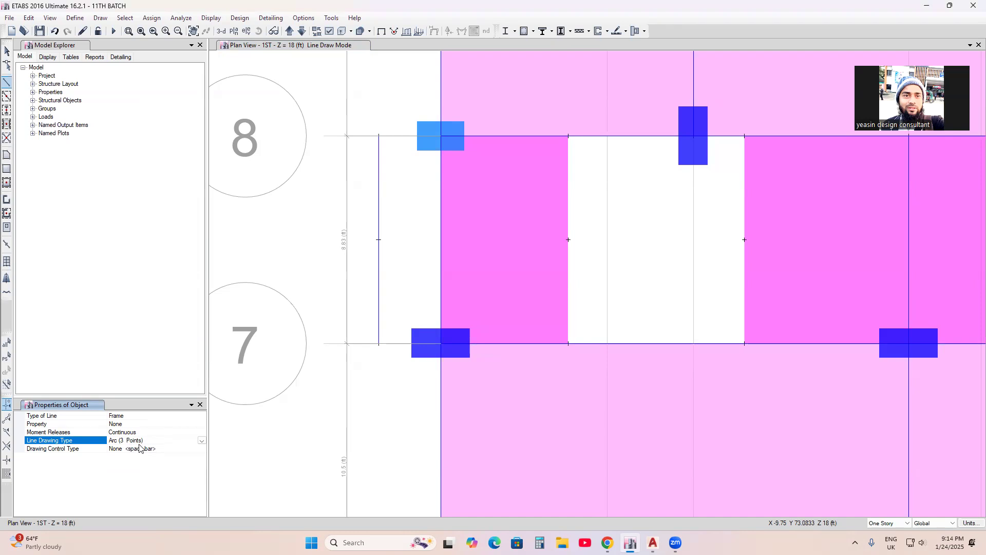
# - Draw the arc frame from grid point A-8 to A-7 through the middle joint of the offset guide beam
pyautogui.click(441, 137)
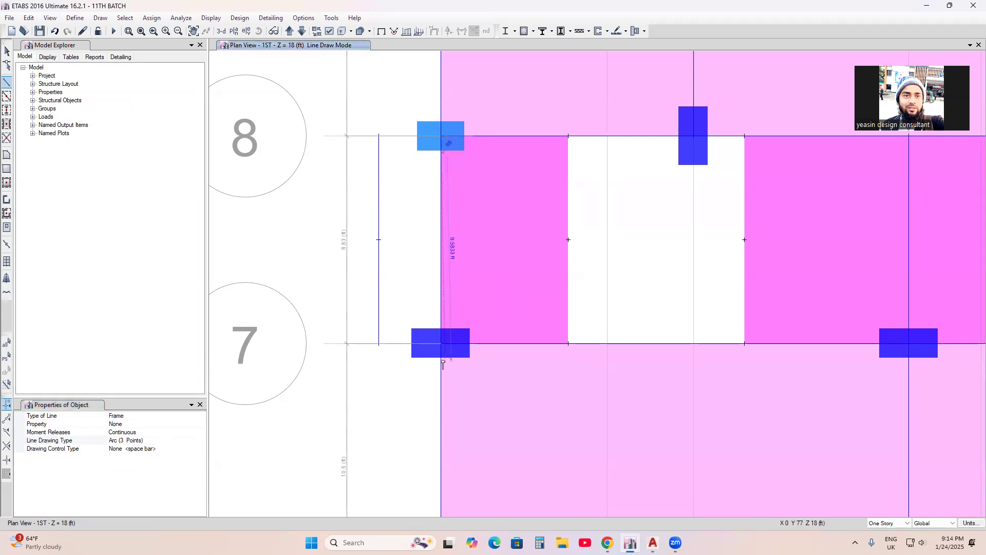
pyautogui.click(441, 345)
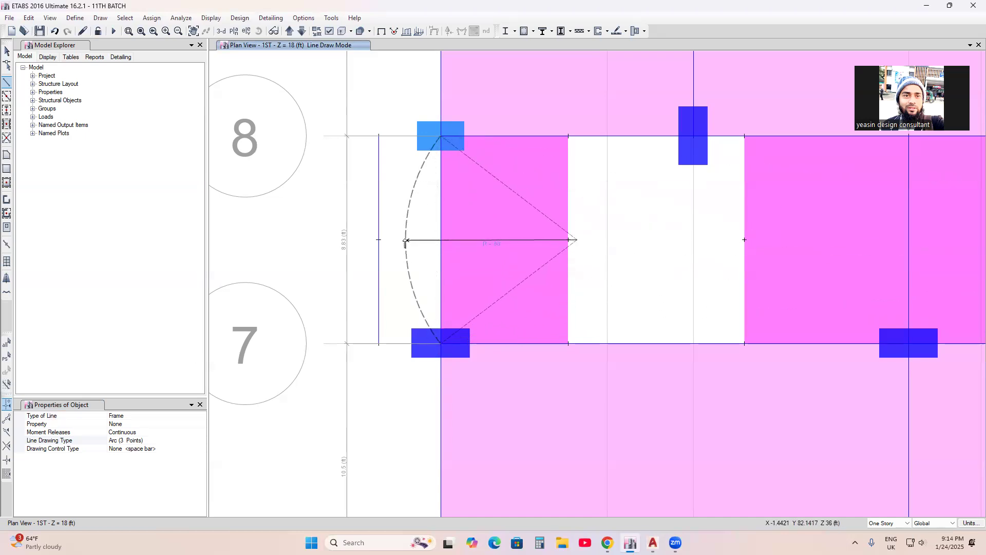
pyautogui.click(378, 240)
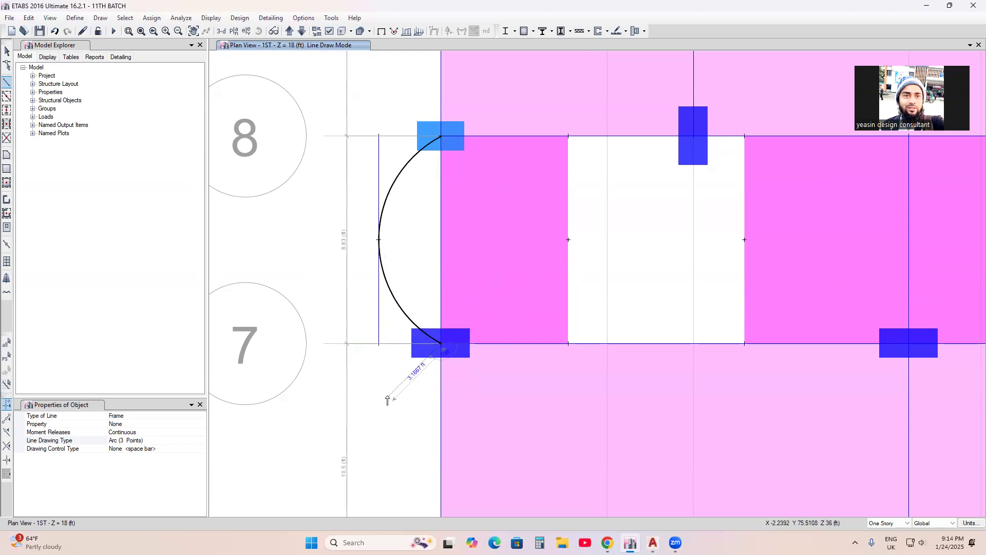
pyautogui.press('Escape')
pyautogui.moveTo(416, 399); pyautogui.dragTo(412, 381, button='middle')
pyautogui.press('Escape')
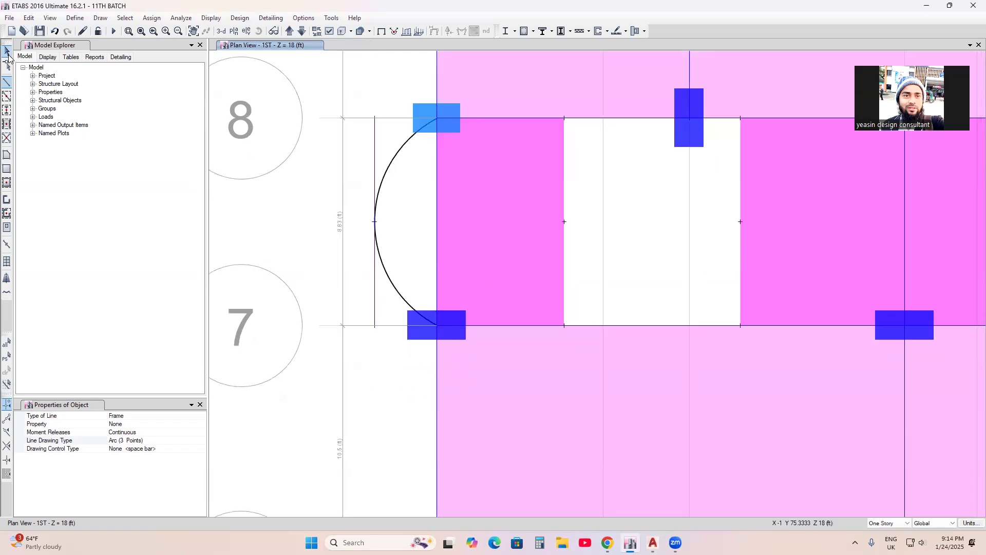
pyautogui.click(7, 52)
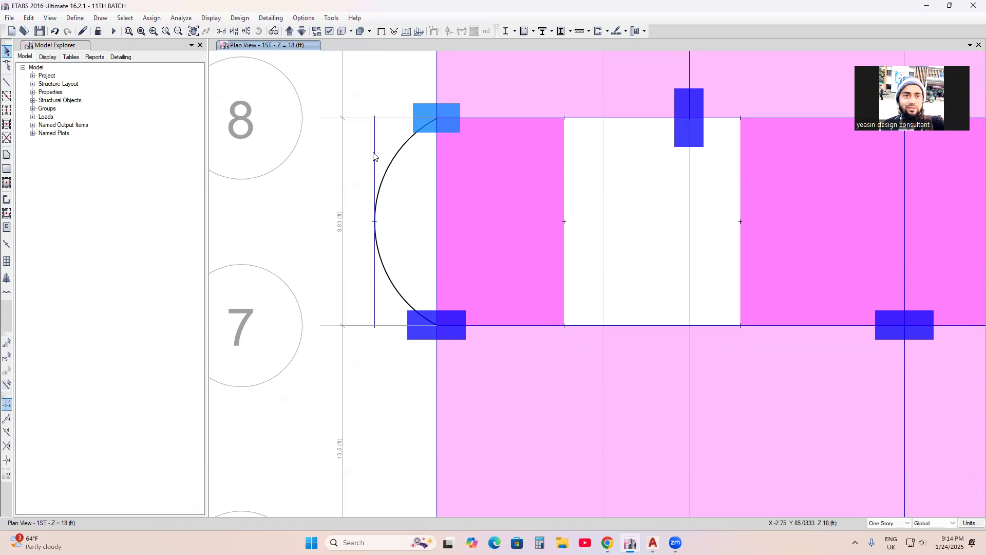
# - Delete both segments of the straight guide beam outside grid A together with the joint between them
pyautogui.click(374, 154)
pyautogui.click(376, 258)
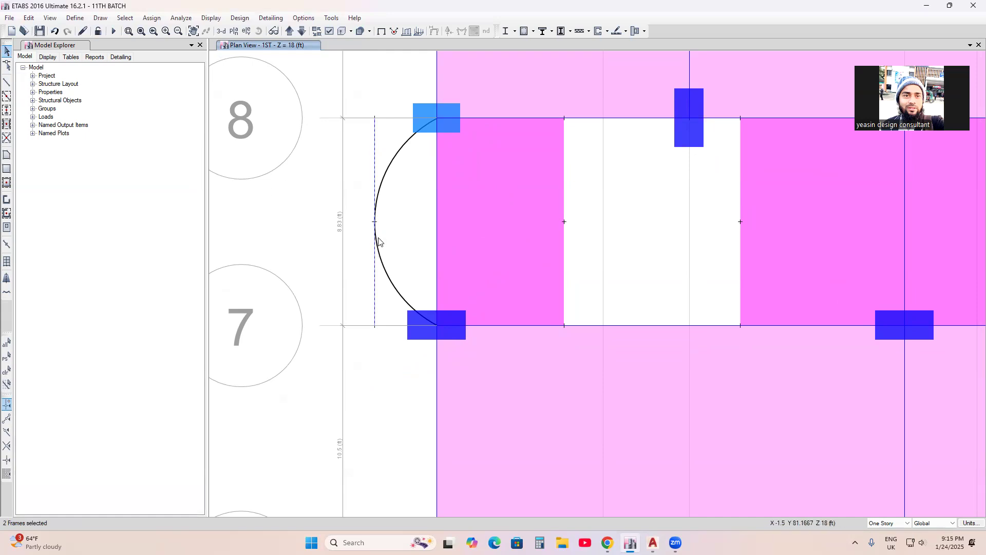
pyautogui.click(375, 221)
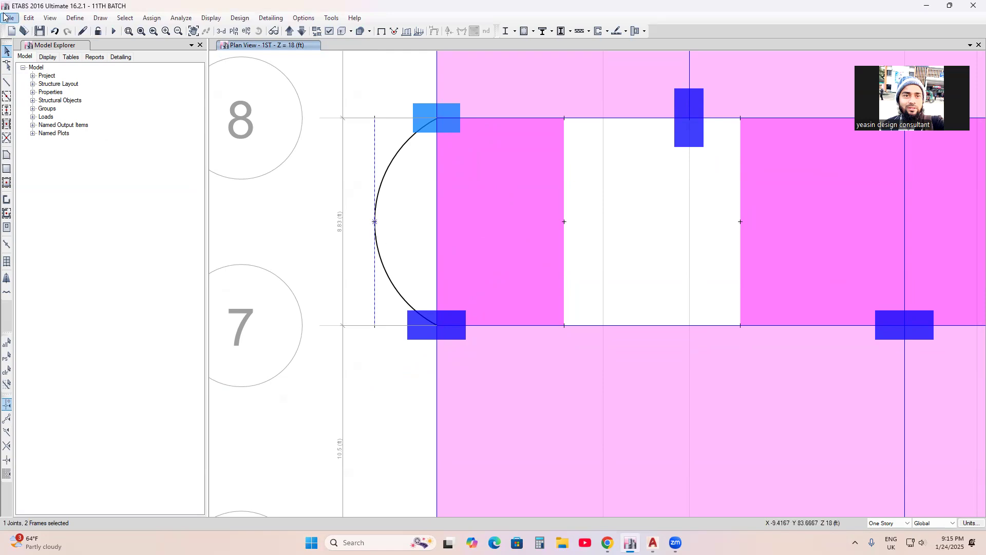
pyautogui.click(29, 18)
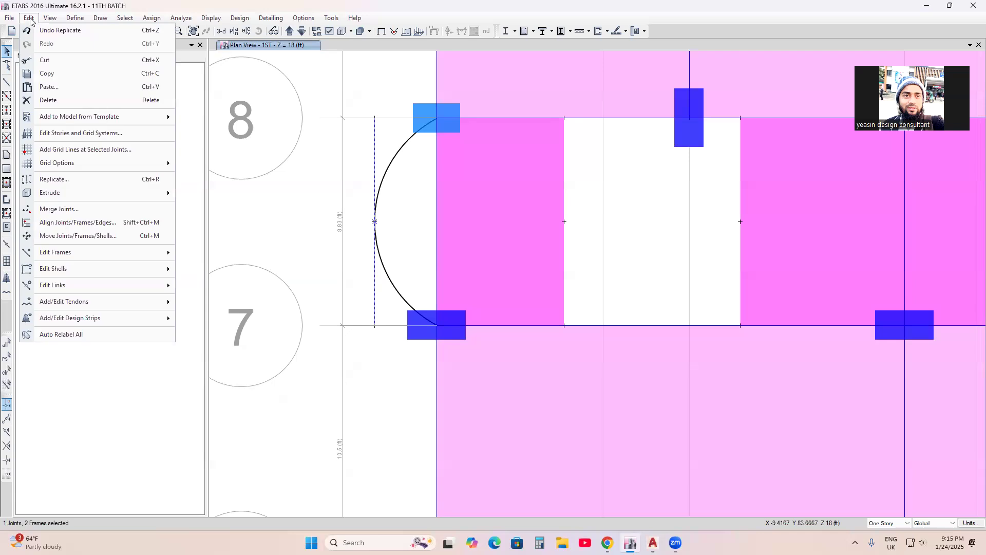
pyautogui.click(51, 101)
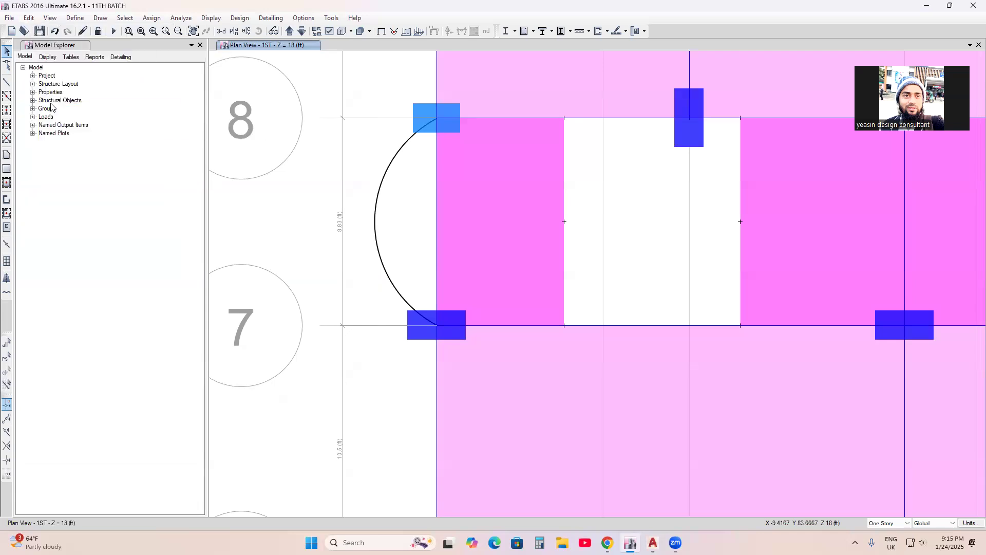
# - Divide the arc frame between grids 7 and 8 into 25 frame objects
pyautogui.click(377, 232)
pyautogui.click(29, 18)
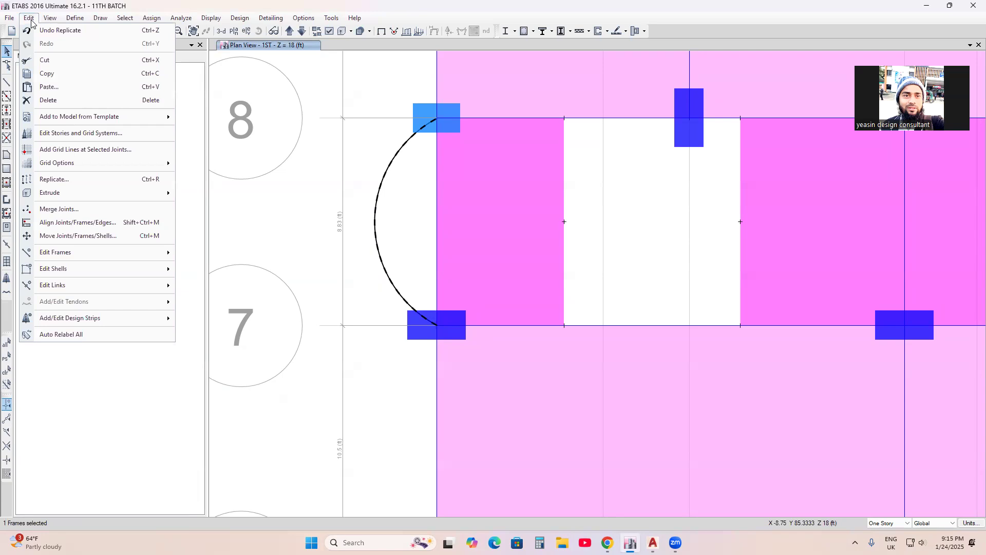
pyautogui.moveTo(75, 254)
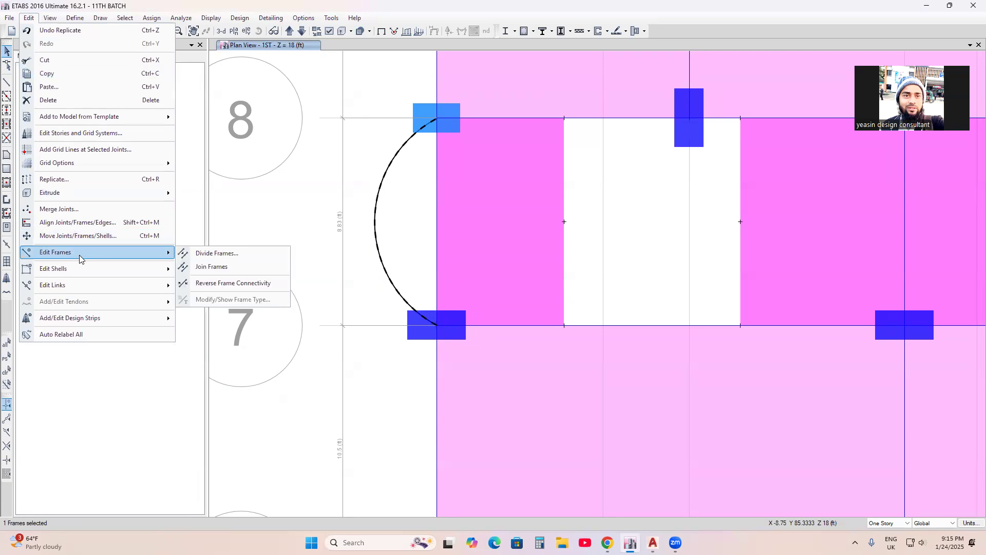
pyautogui.click(232, 253)
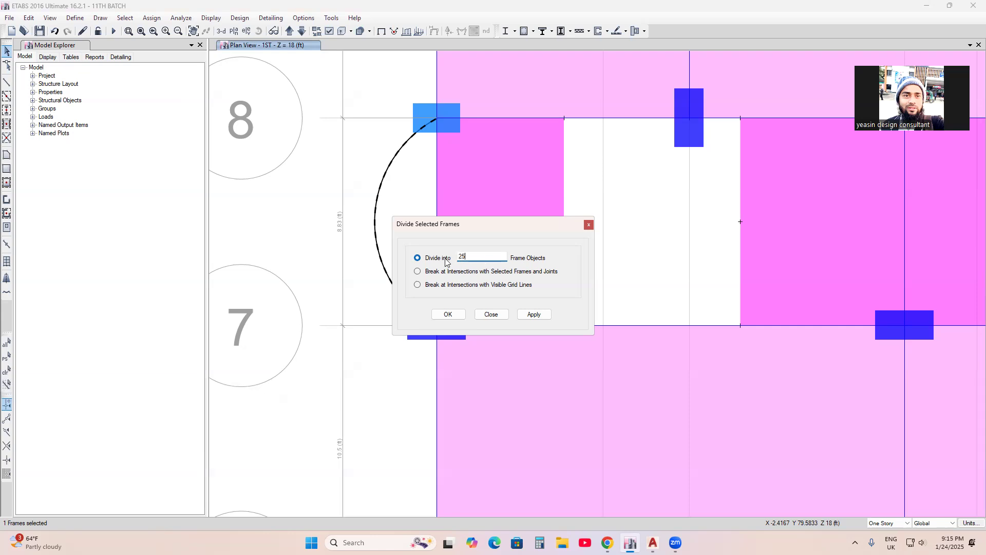
pyautogui.click(533, 314)
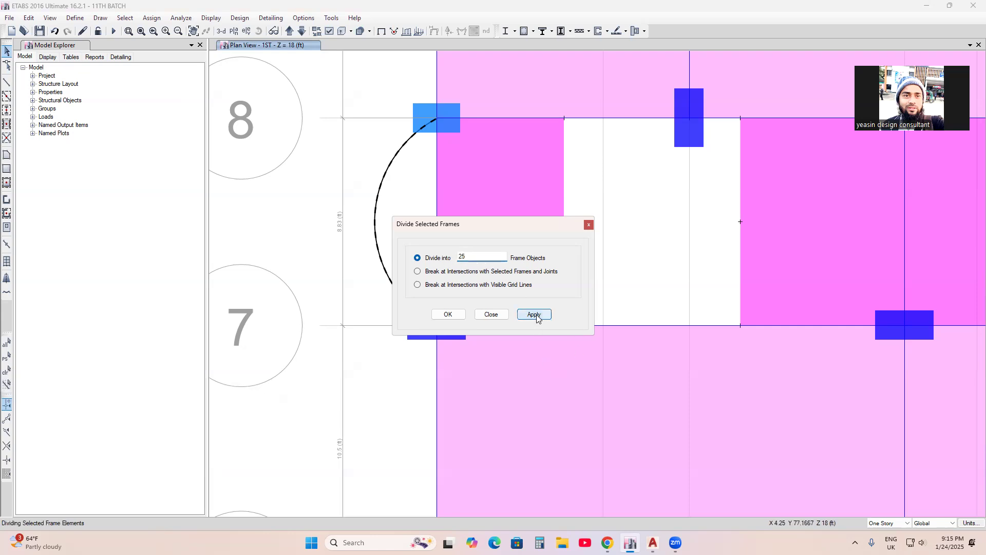
pyautogui.click(448, 314)
pyautogui.scroll(2, 397, 224)
pyautogui.scroll(-2, 418, 246)
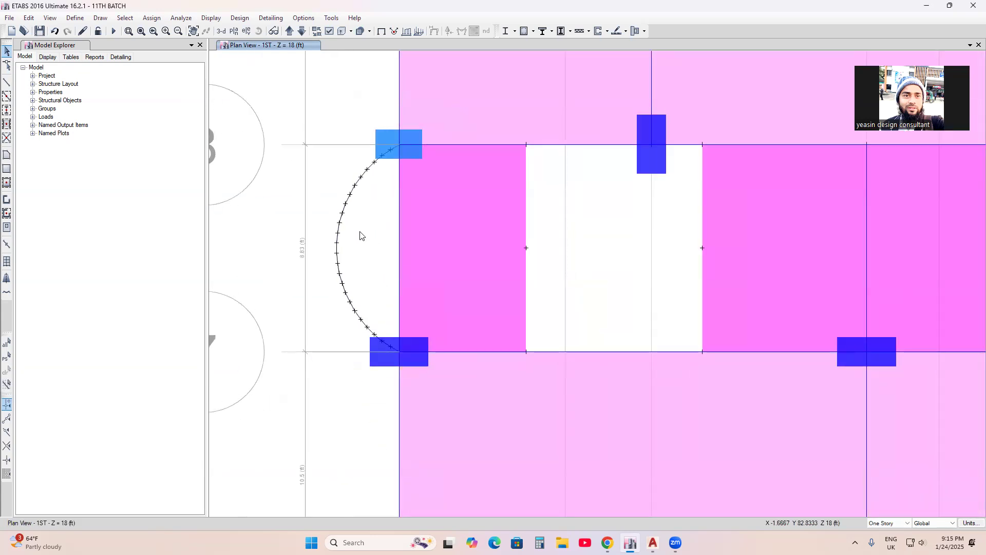
# - Set up floor area drawing with property Slab=5 INCH and edge drawing type Straight Line
pyautogui.click(7, 156)
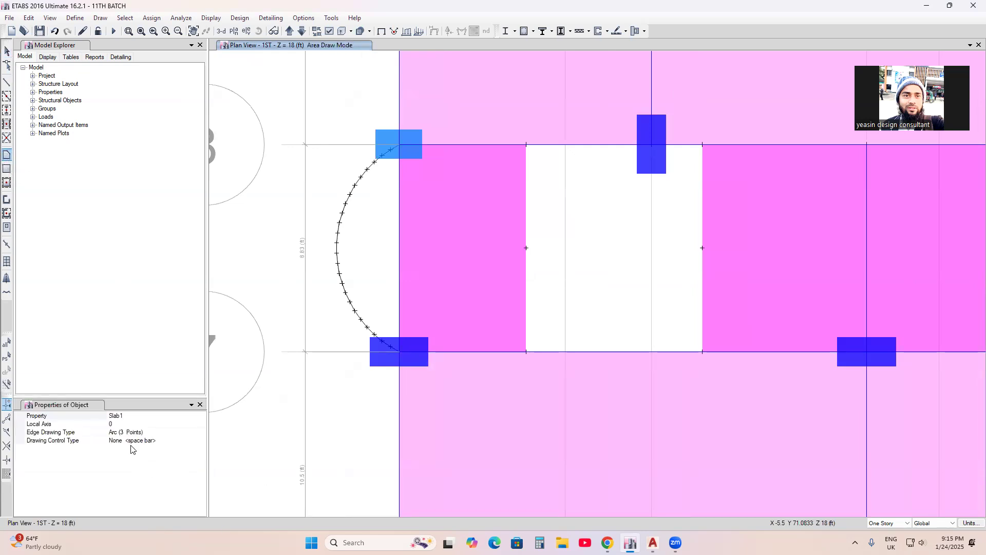
pyautogui.click(120, 417)
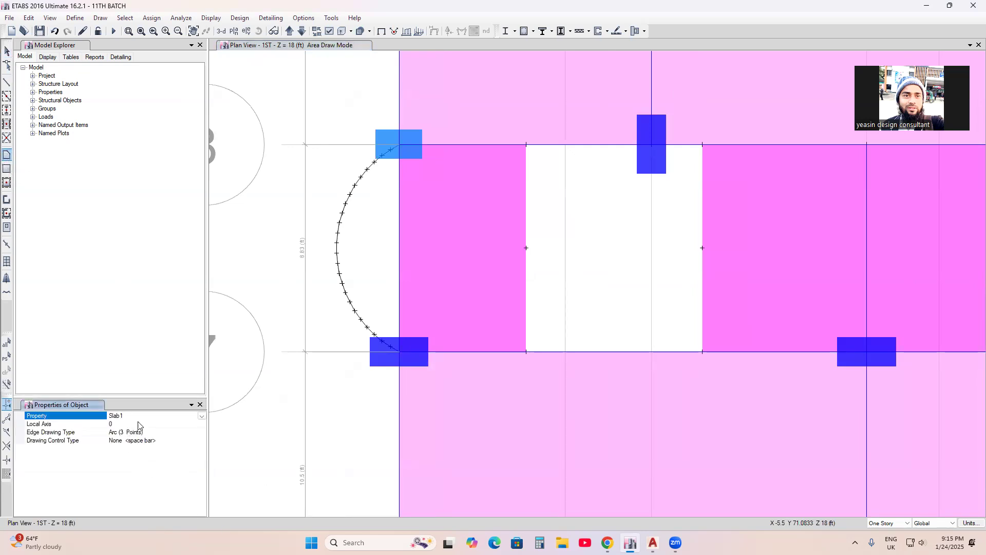
pyautogui.click(201, 416)
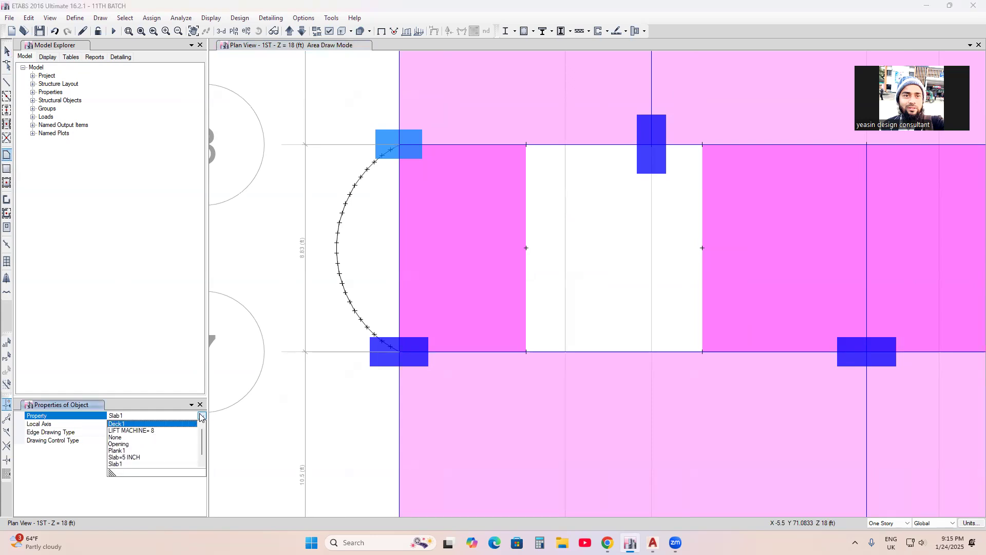
pyautogui.scroll(-1, 129, 465)
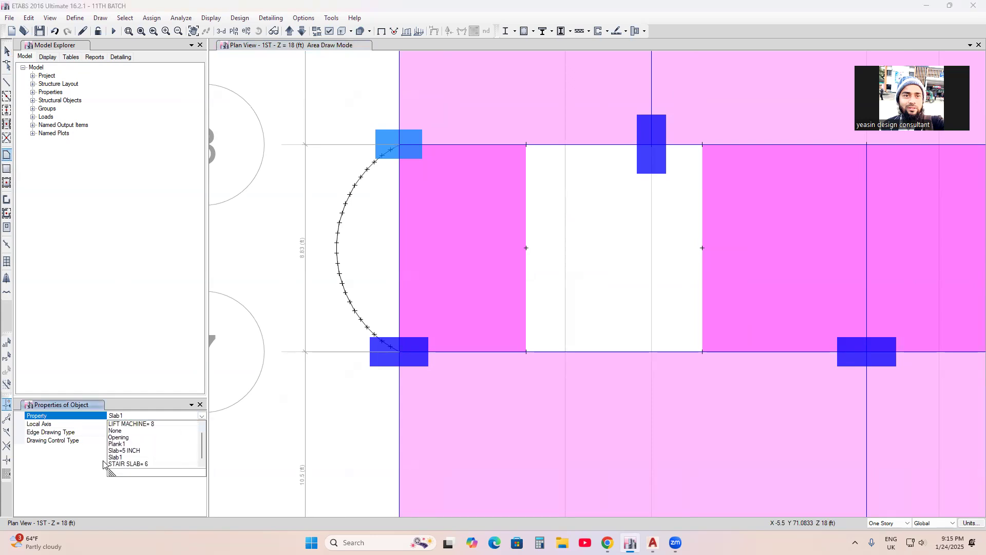
pyautogui.click(135, 451)
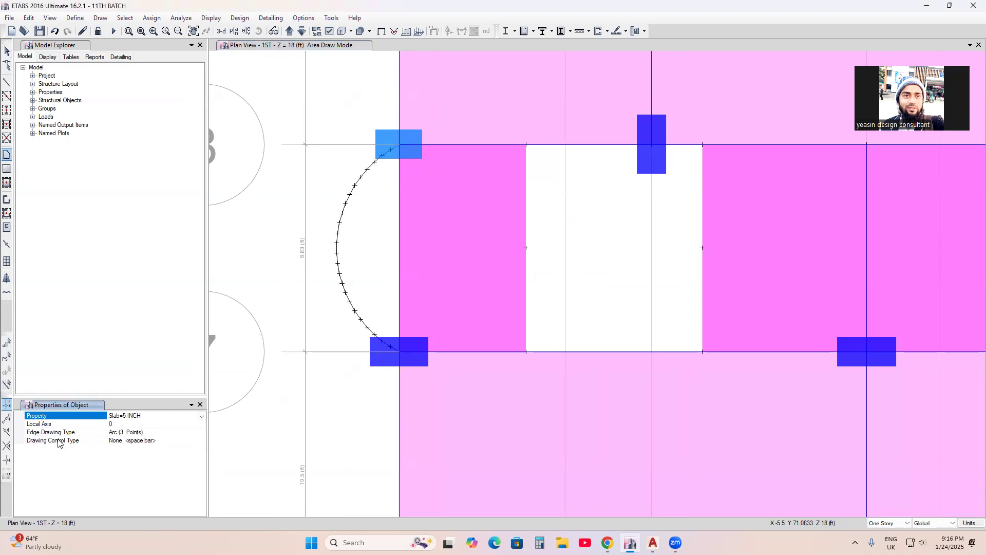
pyautogui.click(152, 433)
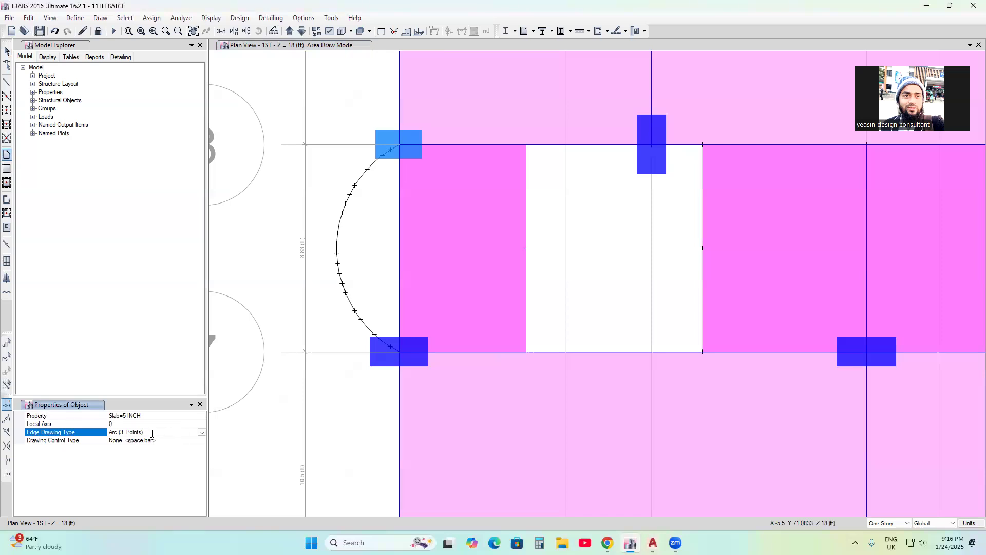
pyautogui.click(201, 434)
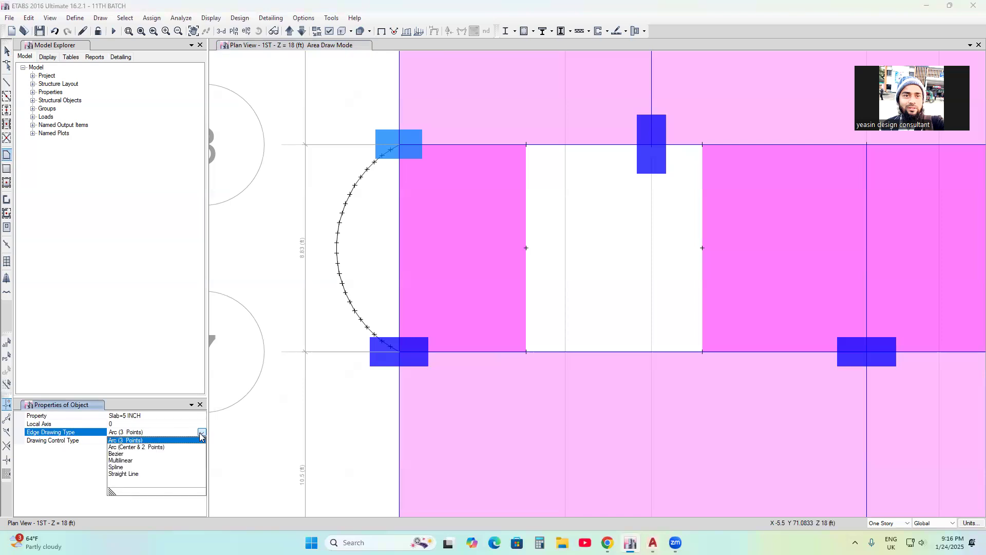
pyautogui.click(138, 475)
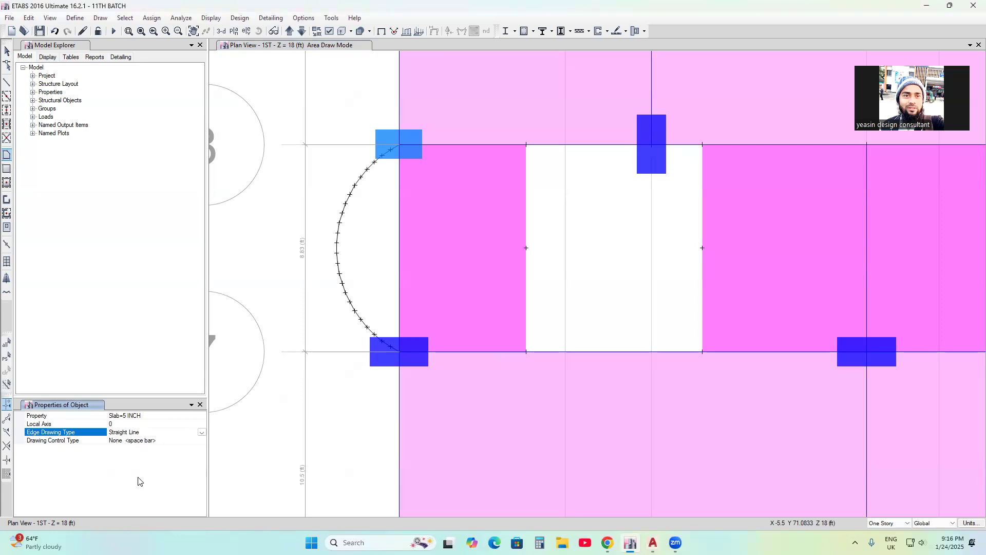
# - Try to draw the 5 INCH slab outline from grid point A-8 along the arc's joints to A-7 and back to A-8
pyautogui.scroll(3, 433, 170)
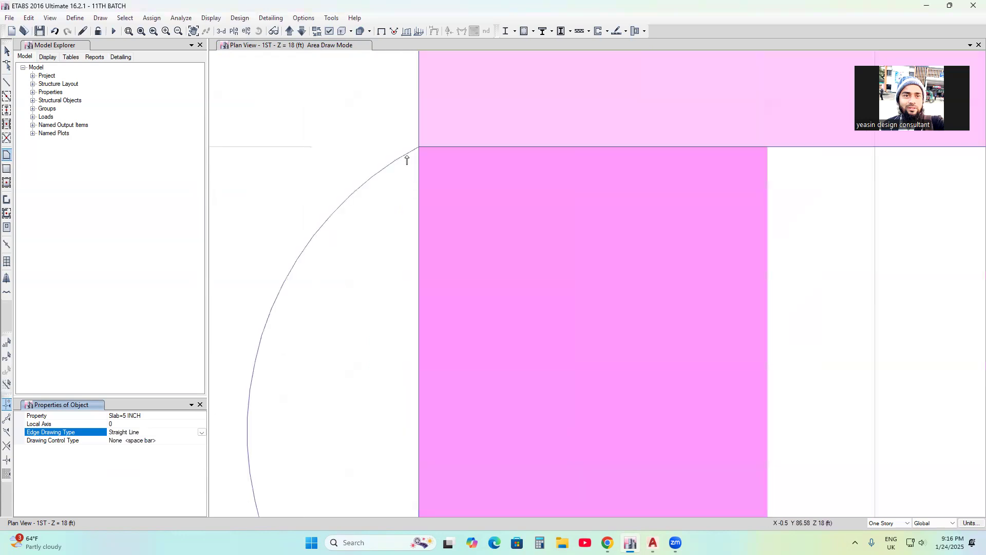
pyautogui.scroll(-3, 434, 170)
pyautogui.moveTo(397, 176); pyautogui.dragTo(369, 175, button='middle')
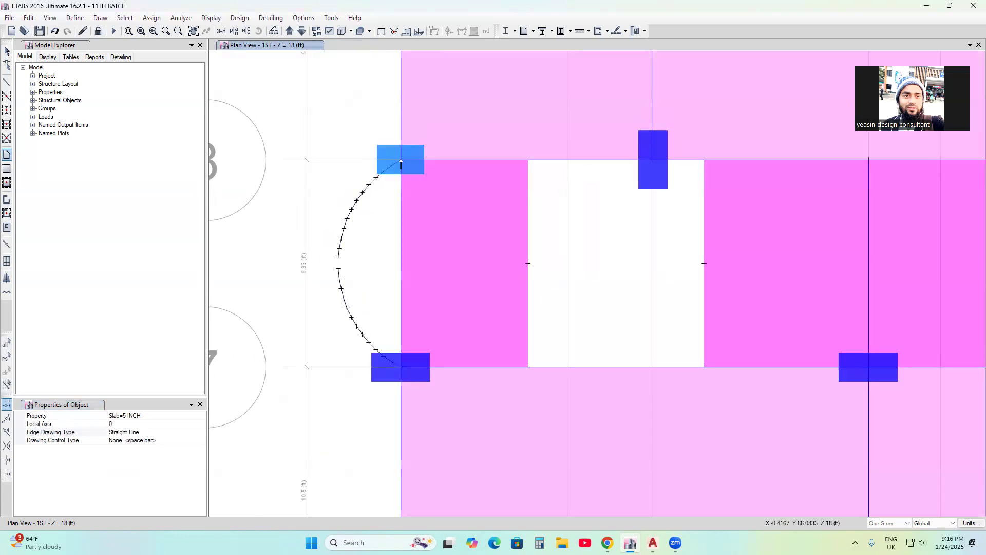
pyautogui.scroll(3, 400, 160)
pyautogui.click(401, 159)
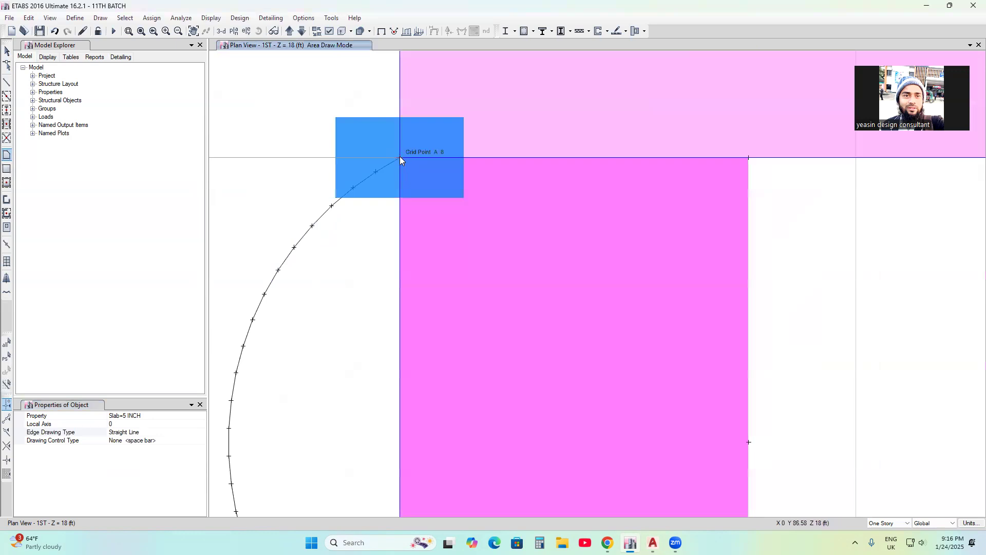
pyautogui.click(375, 173)
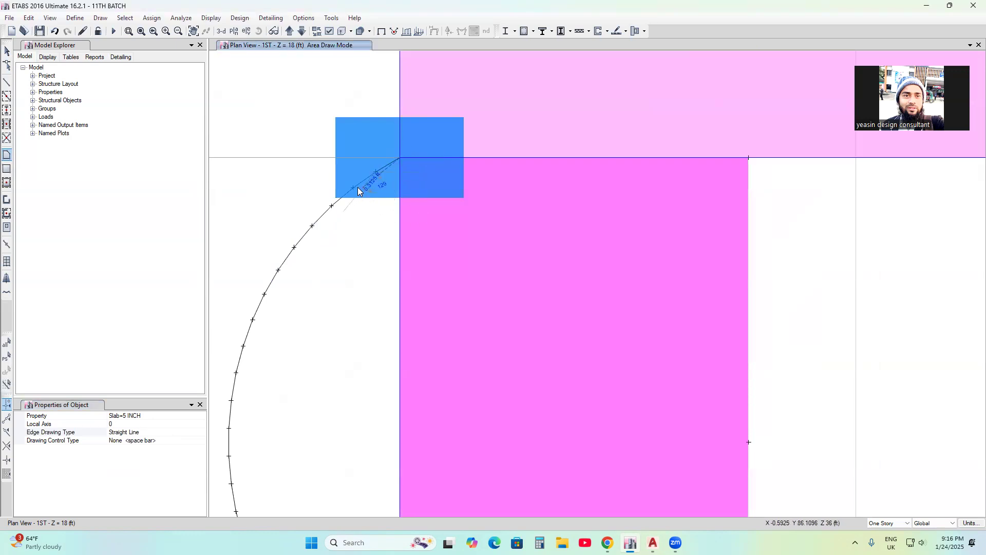
pyautogui.click(331, 206)
pyautogui.click(311, 225)
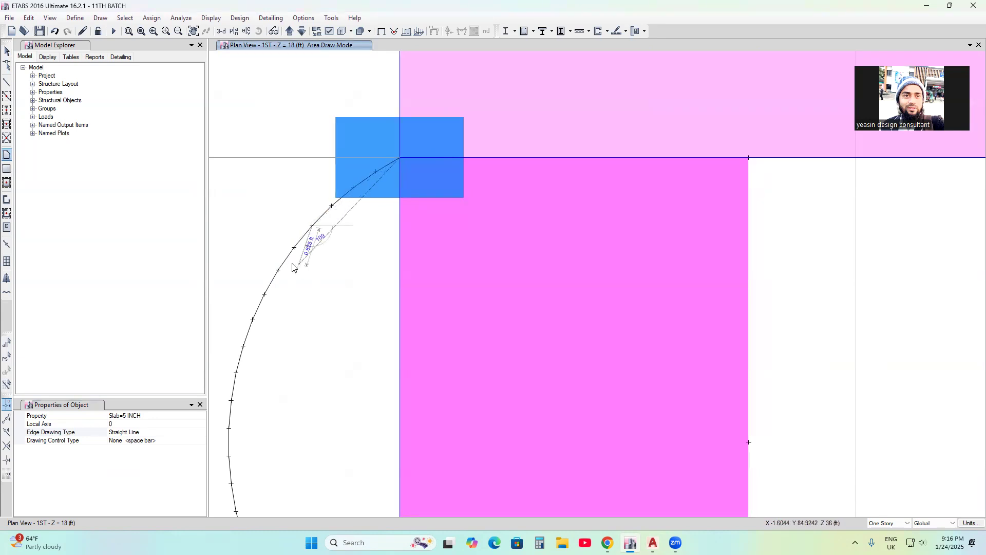
pyautogui.click(294, 247)
pyautogui.click(278, 270)
pyautogui.moveTo(333, 309); pyautogui.dragTo(346, 241, button='middle')
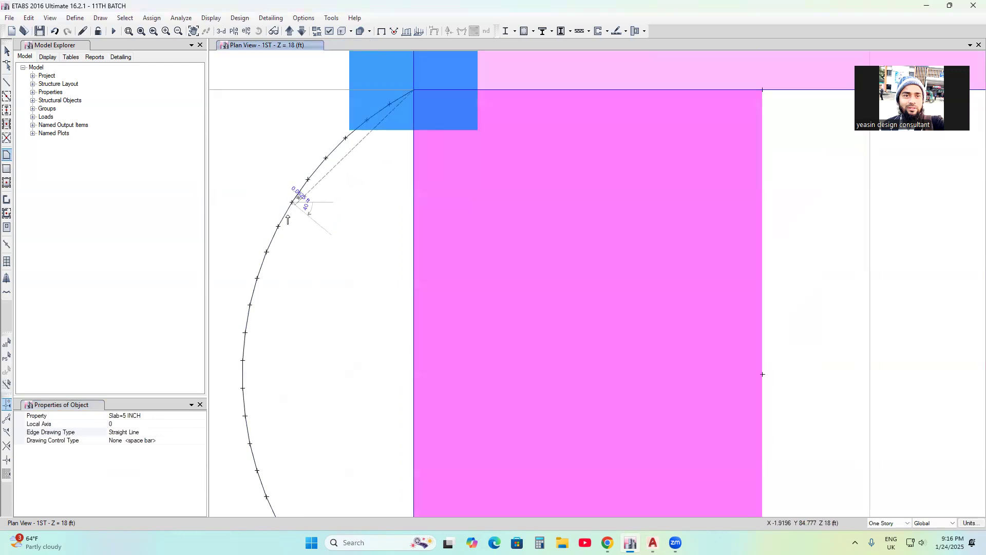
pyautogui.click(266, 253)
pyautogui.click(256, 279)
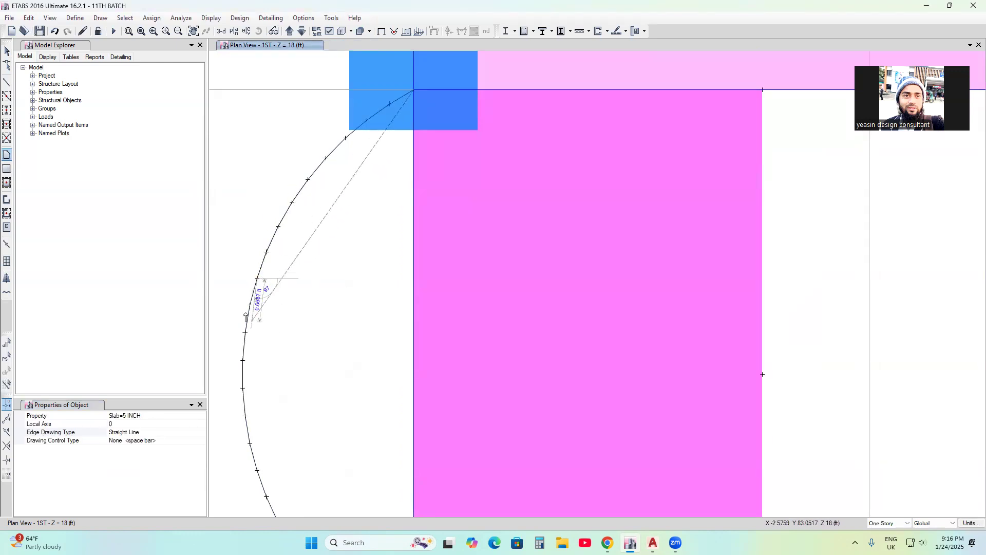
pyautogui.moveTo(291, 295); pyautogui.dragTo(275, 231, button='middle')
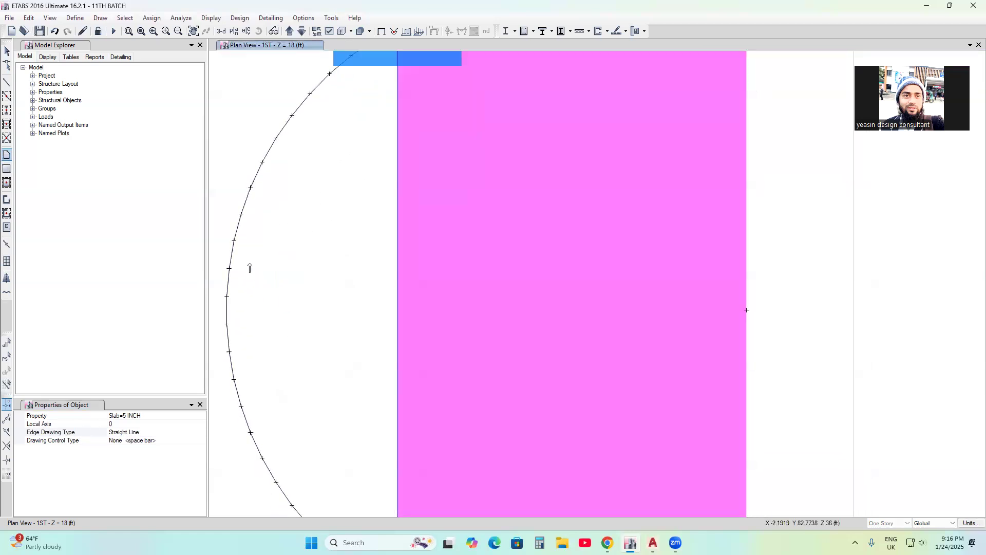
pyautogui.click(234, 241)
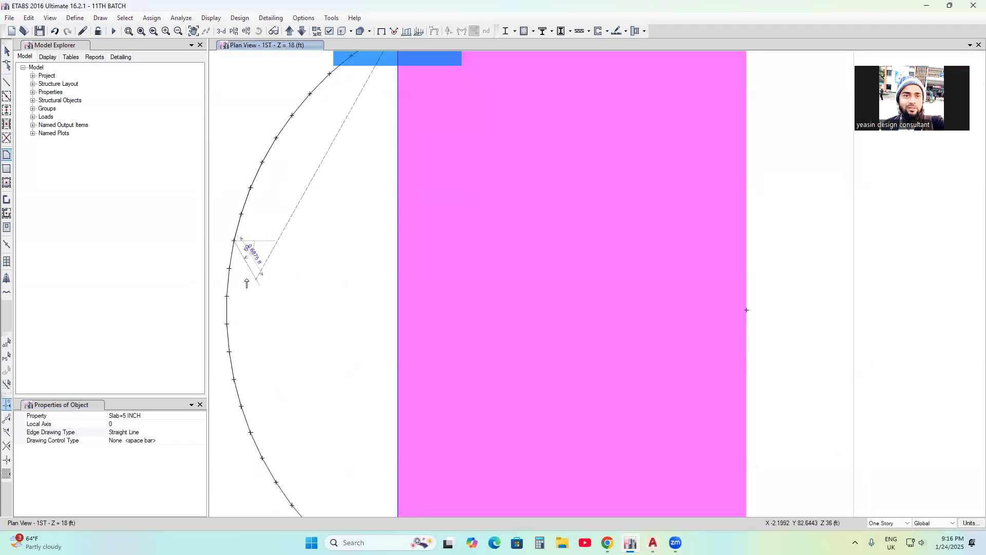
pyautogui.click(229, 268)
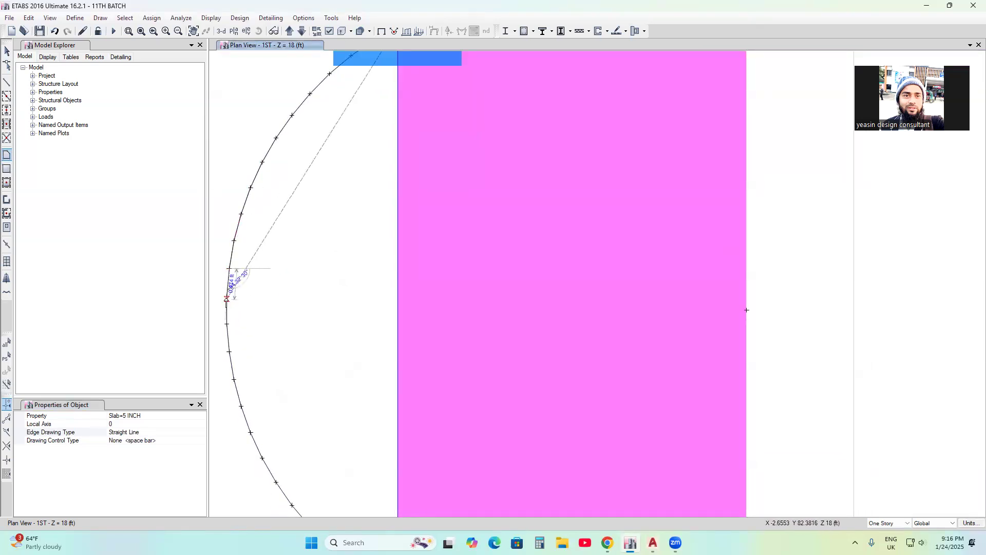
pyautogui.click(227, 296)
pyautogui.click(227, 327)
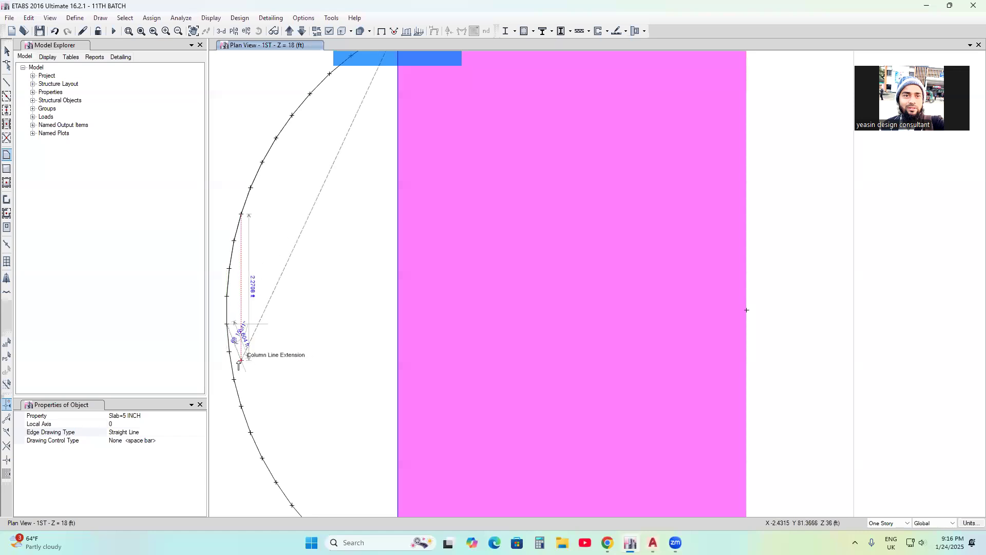
pyautogui.click(229, 352)
pyautogui.click(235, 379)
pyautogui.moveTo(273, 375); pyautogui.dragTo(264, 305, button='middle')
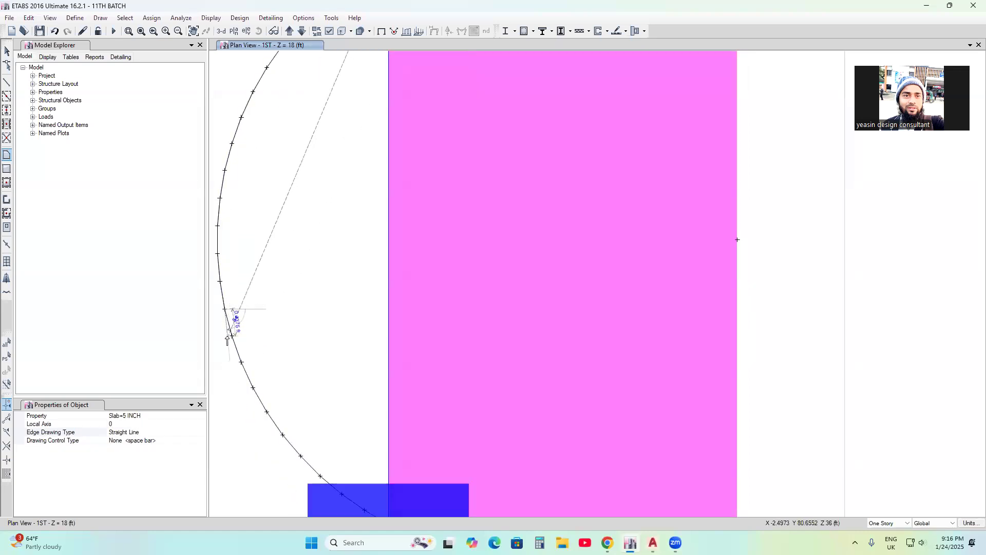
pyautogui.click(232, 336)
pyautogui.click(241, 362)
pyautogui.click(253, 389)
pyautogui.click(267, 411)
pyautogui.click(284, 437)
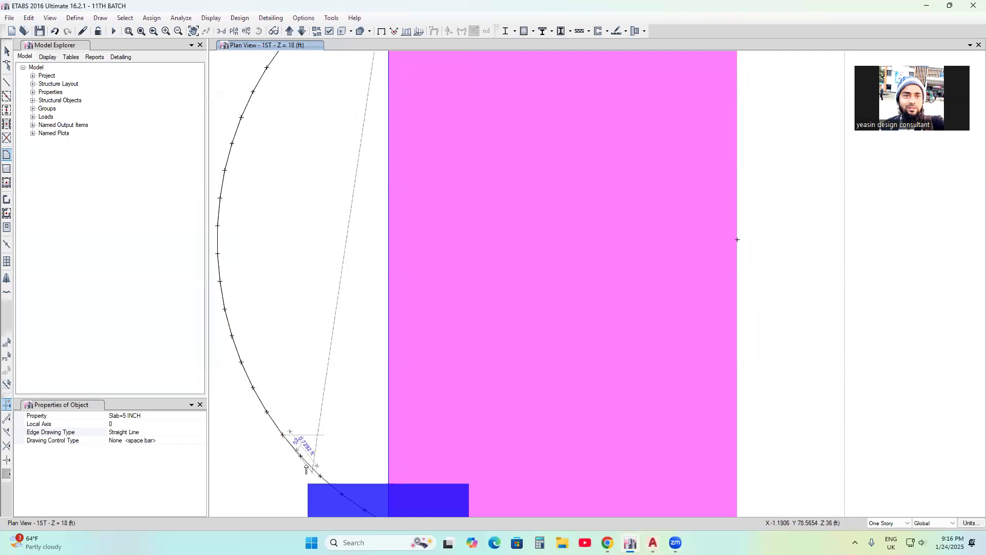
pyautogui.click(320, 476)
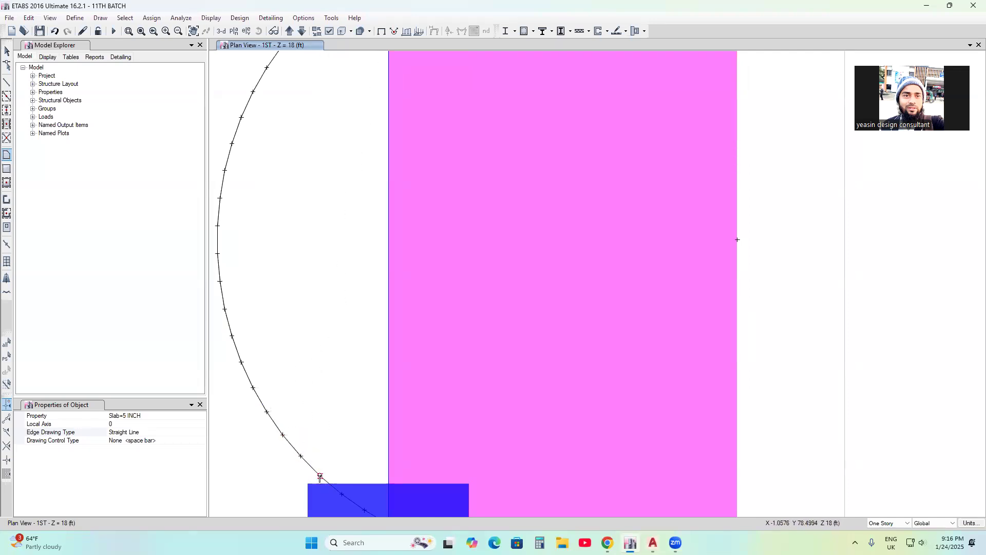
pyautogui.moveTo(355, 500); pyautogui.dragTo(337, 424, button='middle')
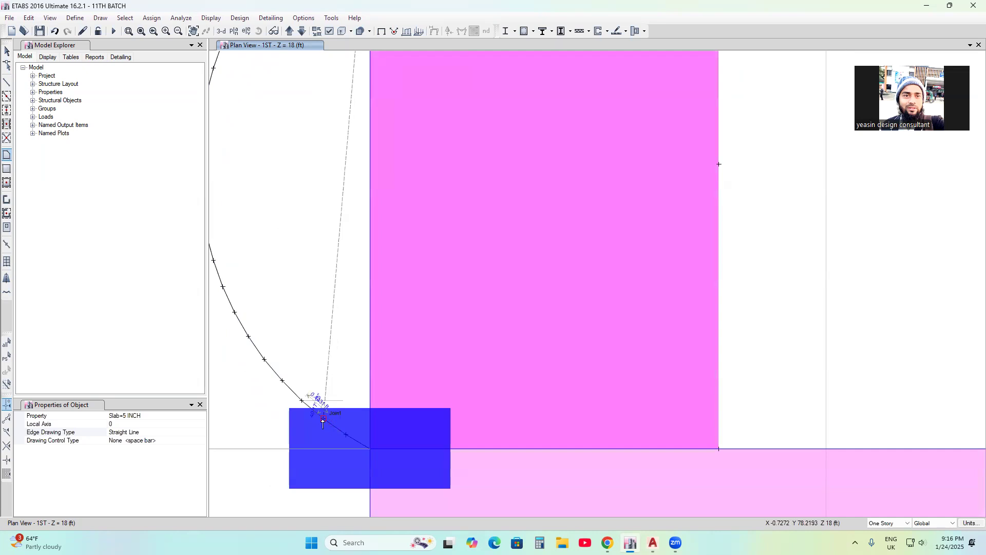
pyautogui.click(346, 435)
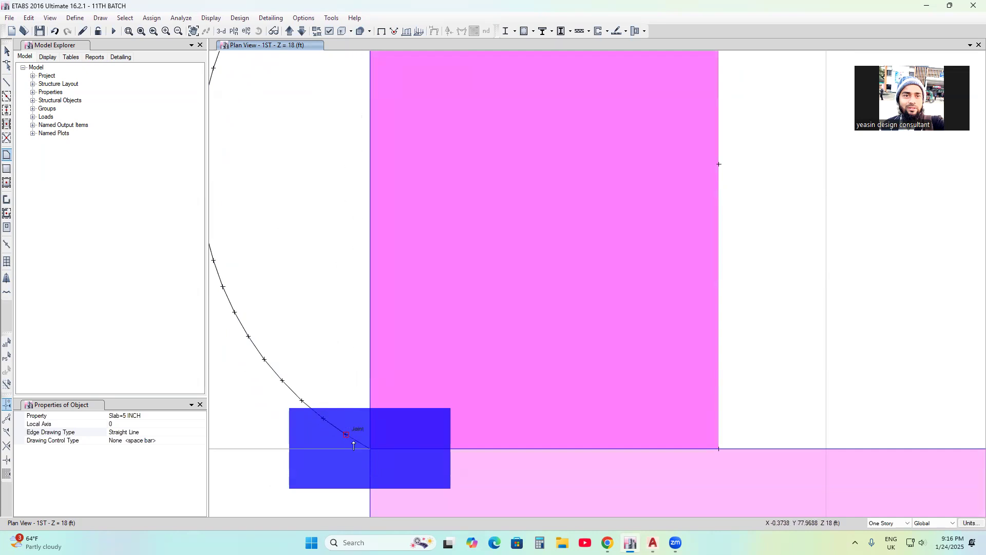
pyautogui.scroll(-3, 390, 287)
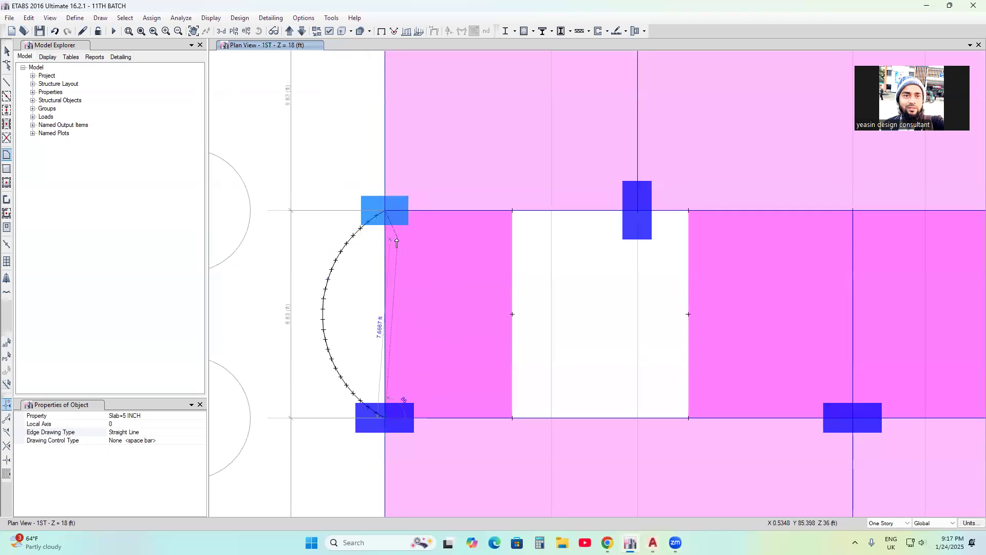
pyautogui.click(386, 212)
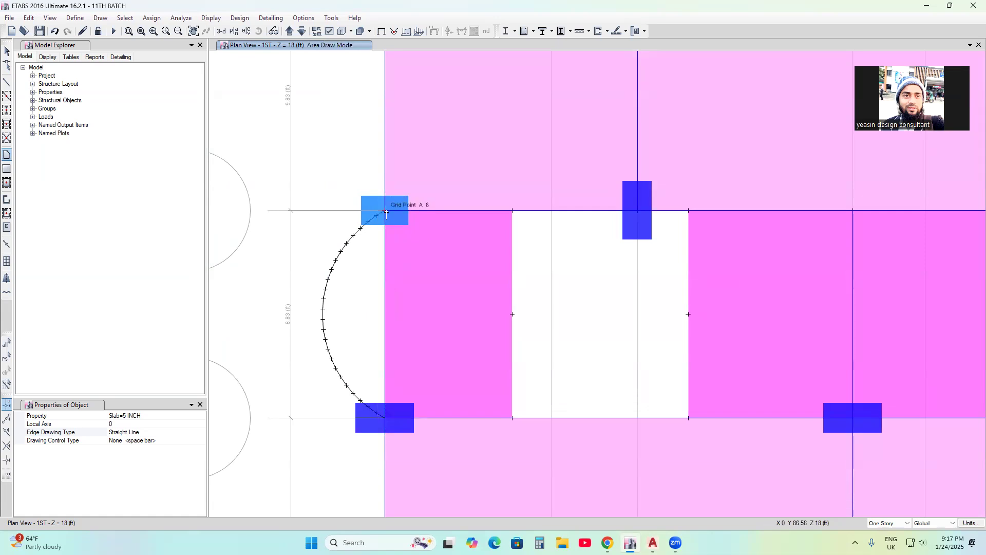
pyautogui.scroll(3, 386, 212)
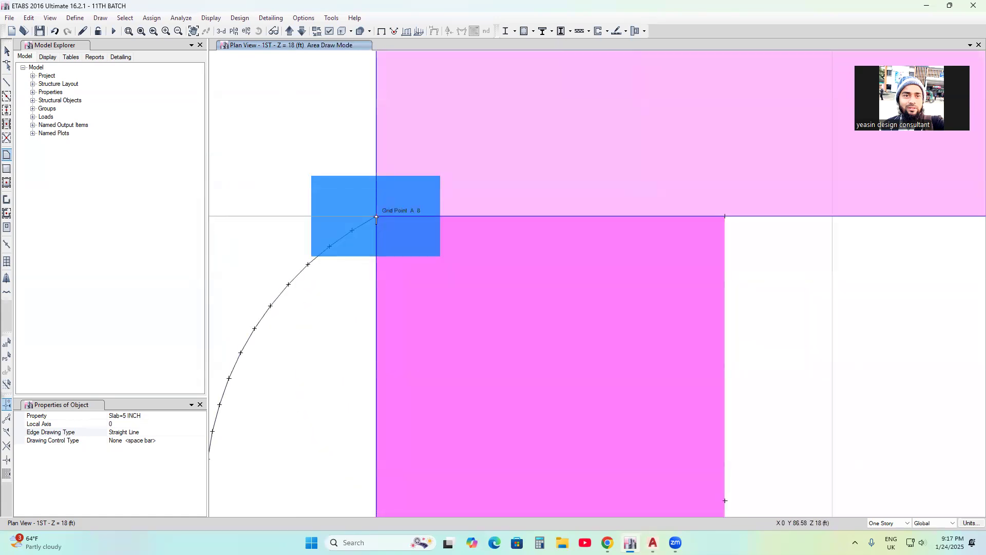
pyautogui.scroll(-5, 385, 215)
pyautogui.scroll(2, 402, 250)
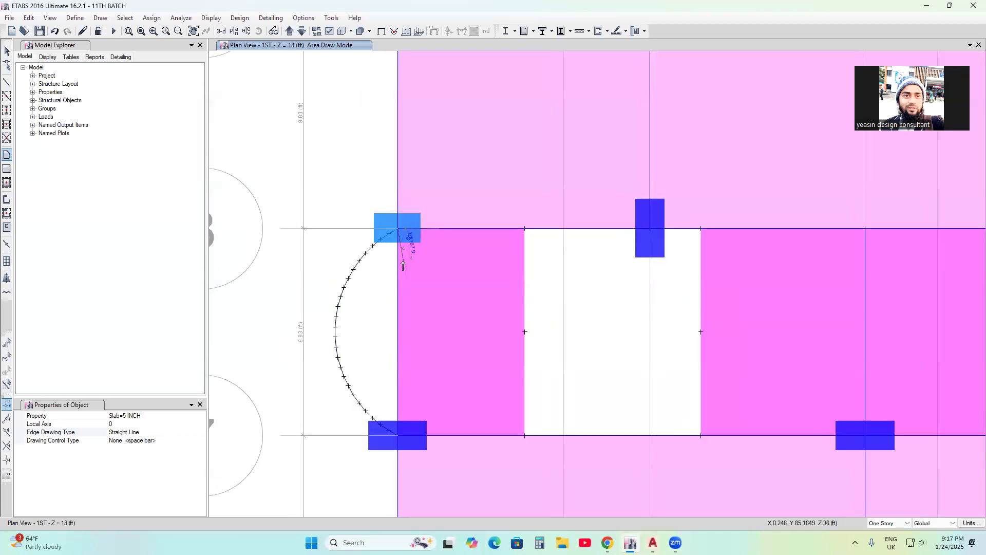
pyautogui.press('Escape')
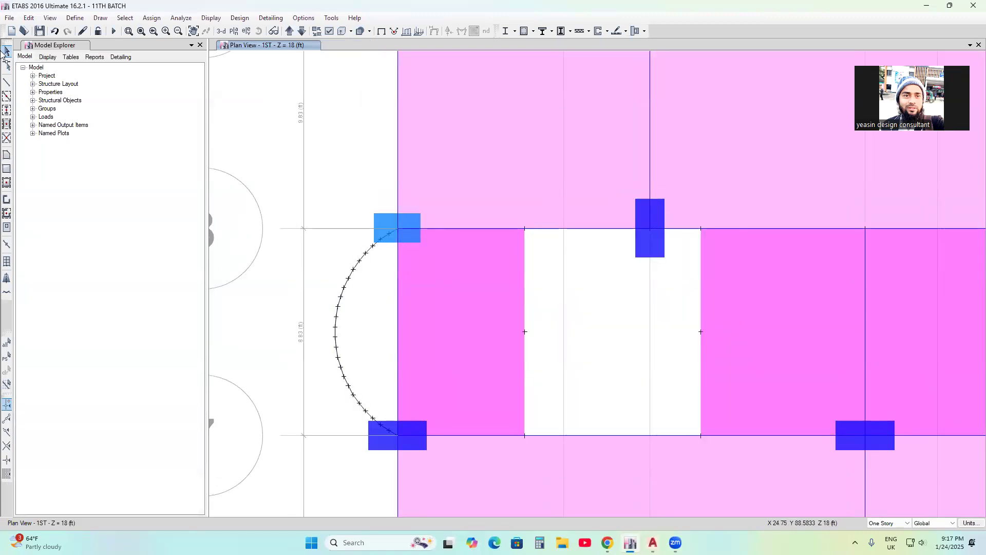
# - Start a Slab=5 INCH floor outline at the arc joint nearest grid point A-7 and trace it joint by joint to grid point A-8
pyautogui.moveTo(427, 334); pyautogui.dragTo(494, 290, button='middle')
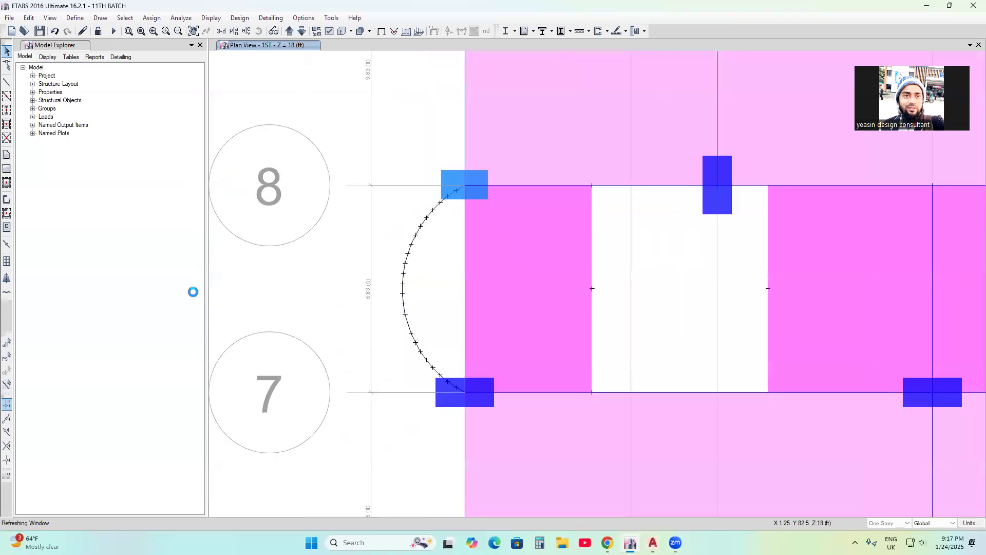
pyautogui.click(8, 156)
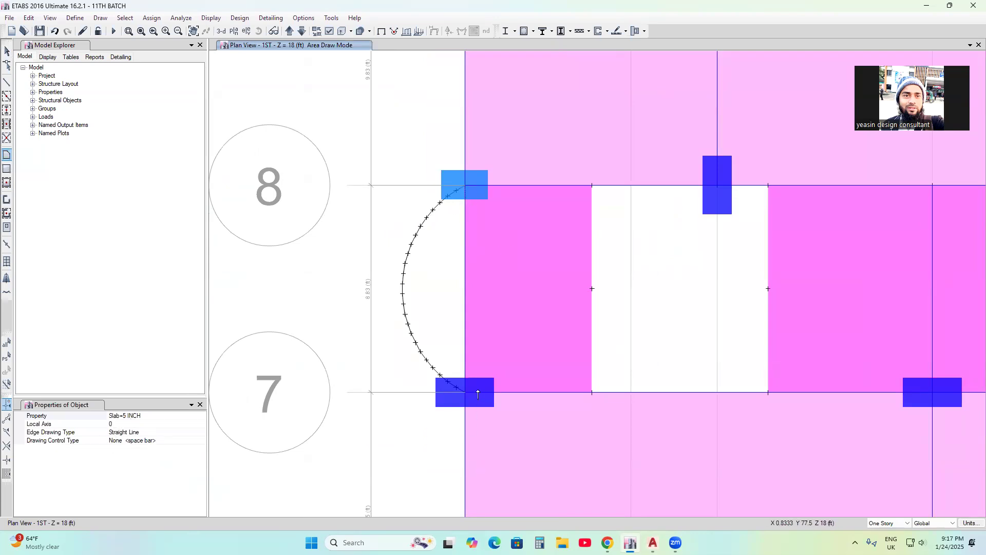
pyautogui.scroll(4, 468, 395)
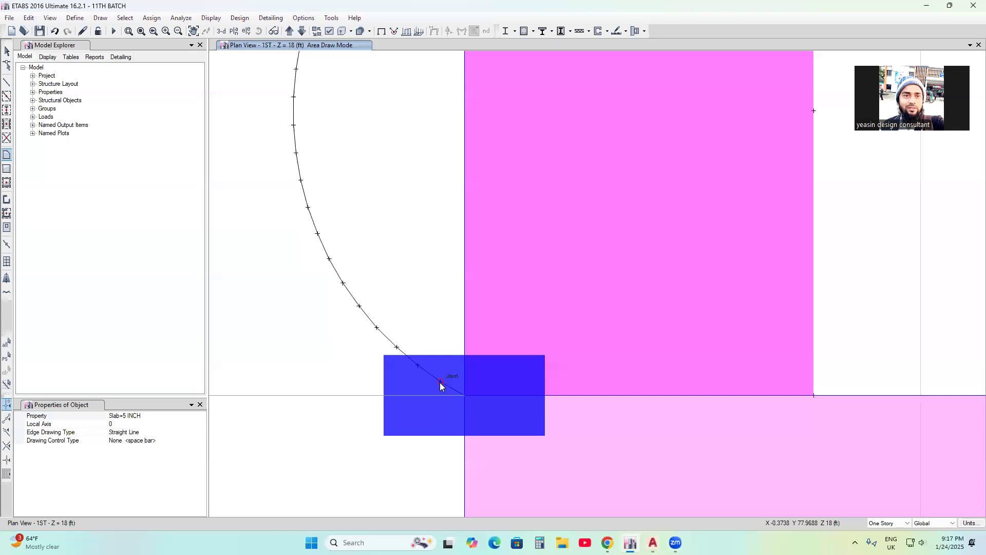
pyautogui.click(440, 381)
pyautogui.click(417, 366)
pyautogui.click(397, 348)
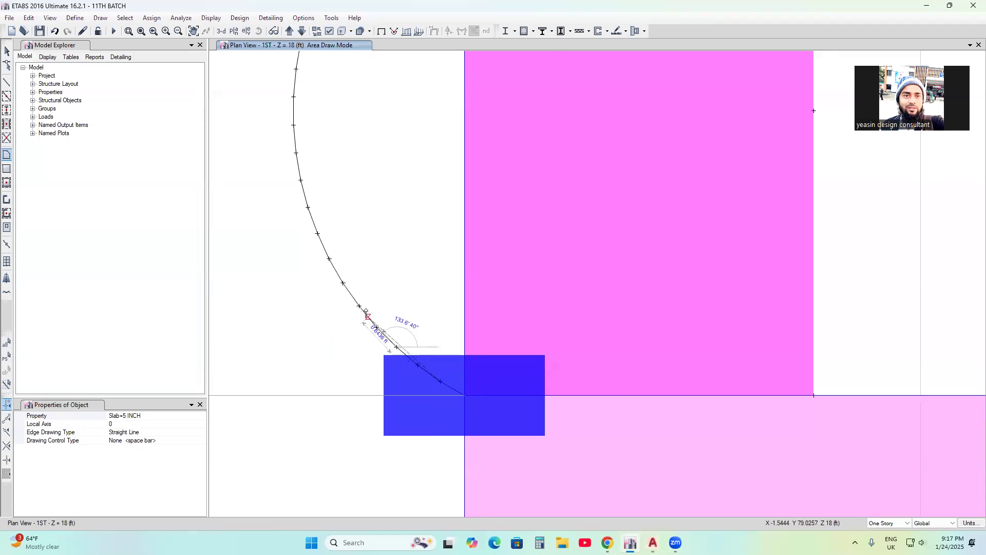
pyautogui.click(377, 327)
pyautogui.click(359, 306)
pyautogui.click(343, 283)
pyautogui.click(330, 258)
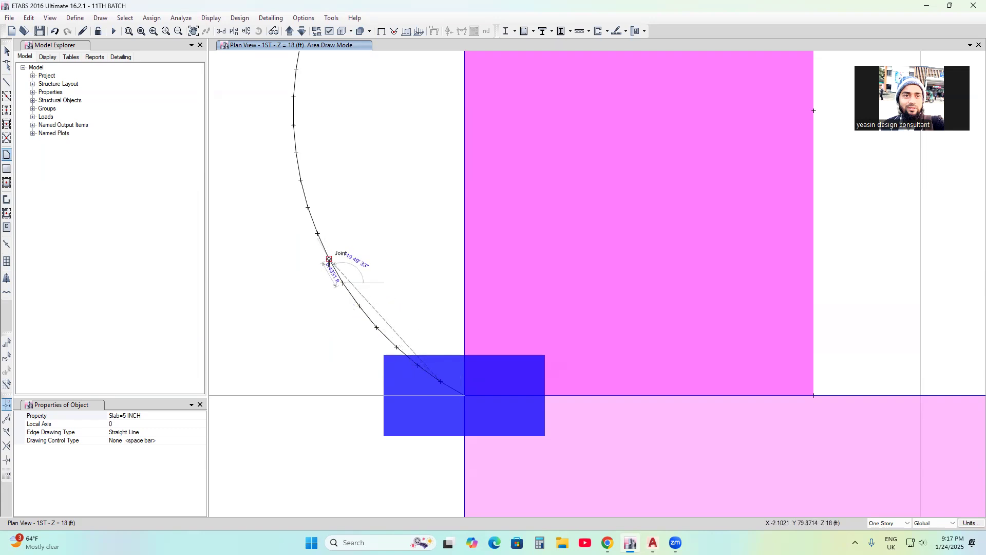
pyautogui.click(318, 234)
pyautogui.scroll(2, 316, 234)
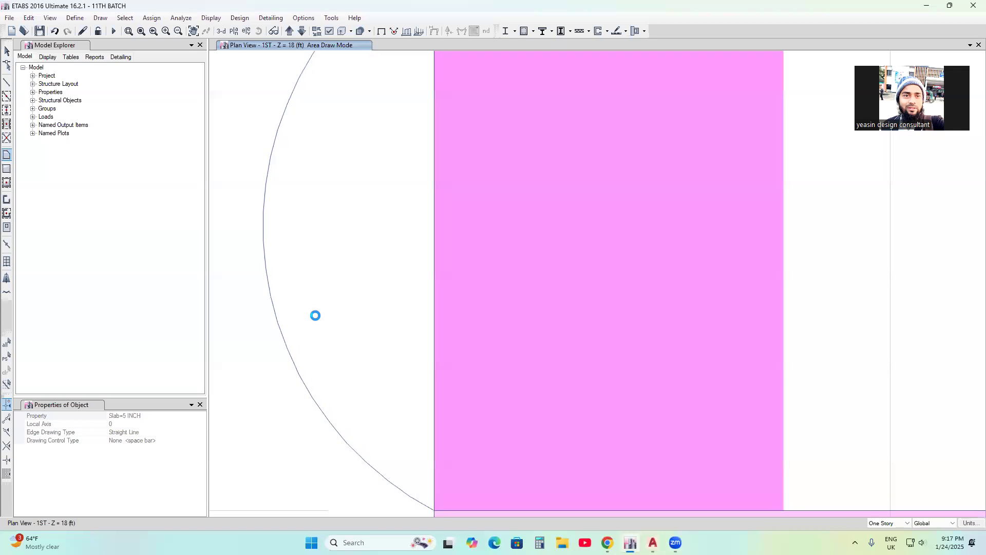
pyautogui.scroll(-2, 277, 323)
pyautogui.click(278, 322)
pyautogui.click(270, 295)
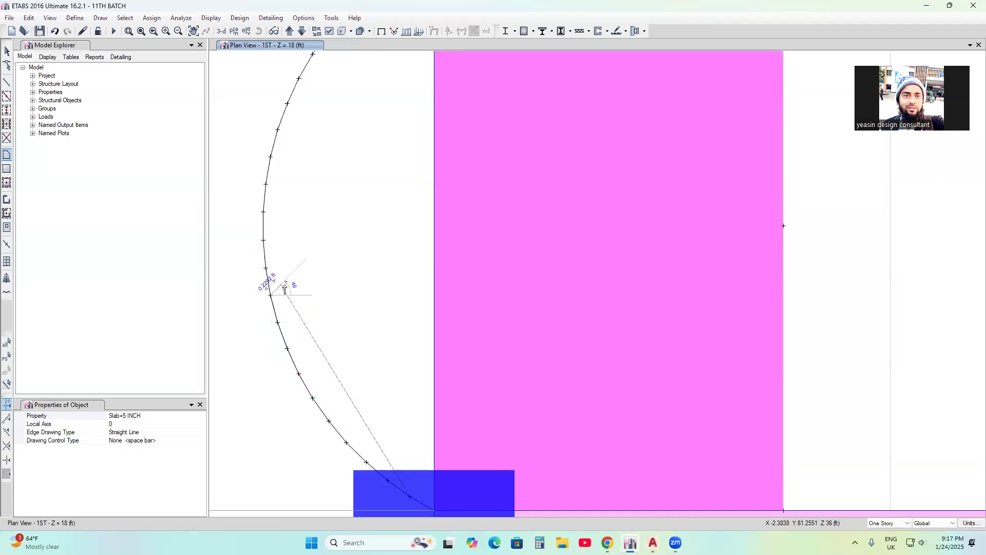
pyautogui.click(266, 268)
pyautogui.click(263, 240)
pyautogui.click(263, 212)
pyautogui.click(265, 185)
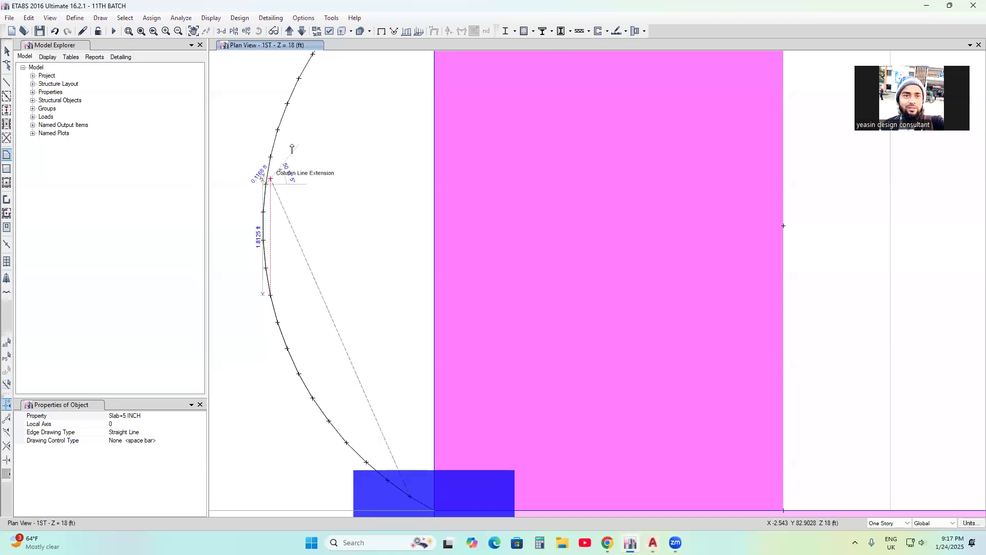
pyautogui.click(271, 156)
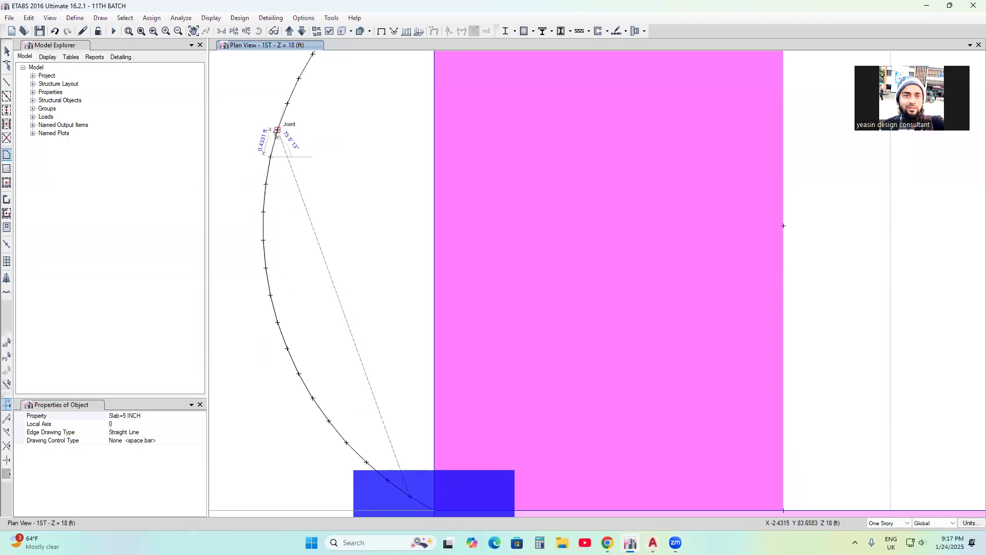
pyautogui.moveTo(277, 130); pyautogui.dragTo(269, 270, button='middle')
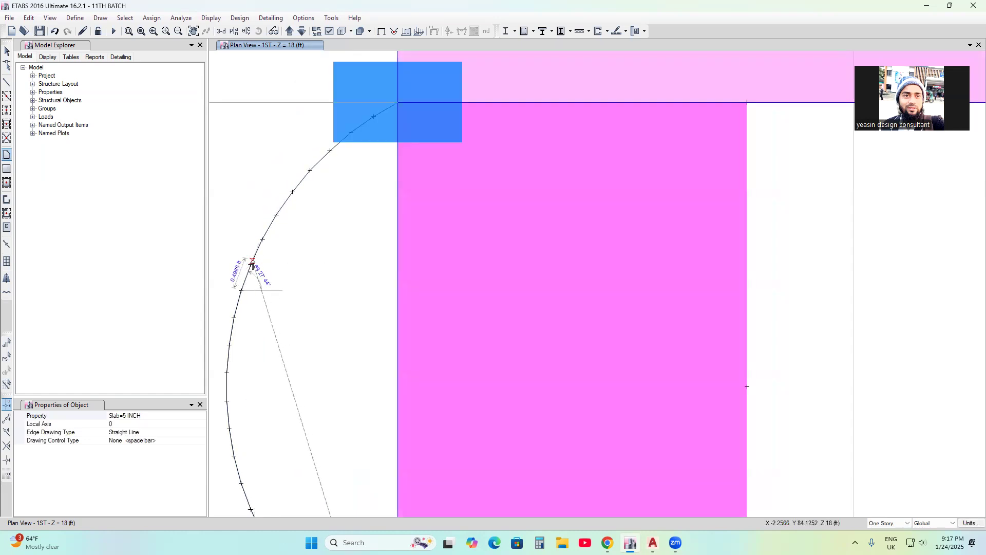
pyautogui.click(251, 265)
pyautogui.click(262, 240)
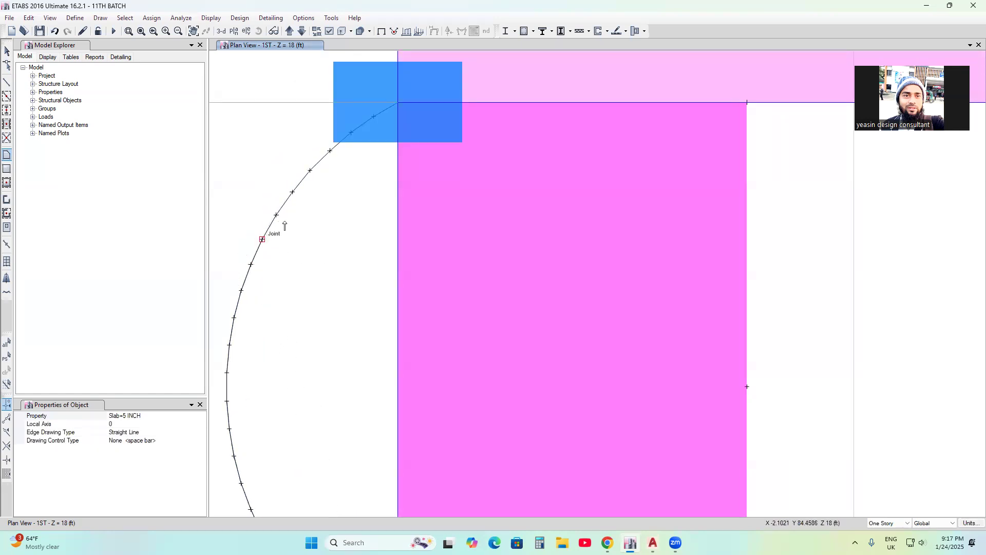
pyautogui.click(276, 215)
pyautogui.click(293, 193)
pyautogui.click(310, 171)
pyautogui.click(330, 150)
pyautogui.click(351, 133)
pyautogui.click(373, 116)
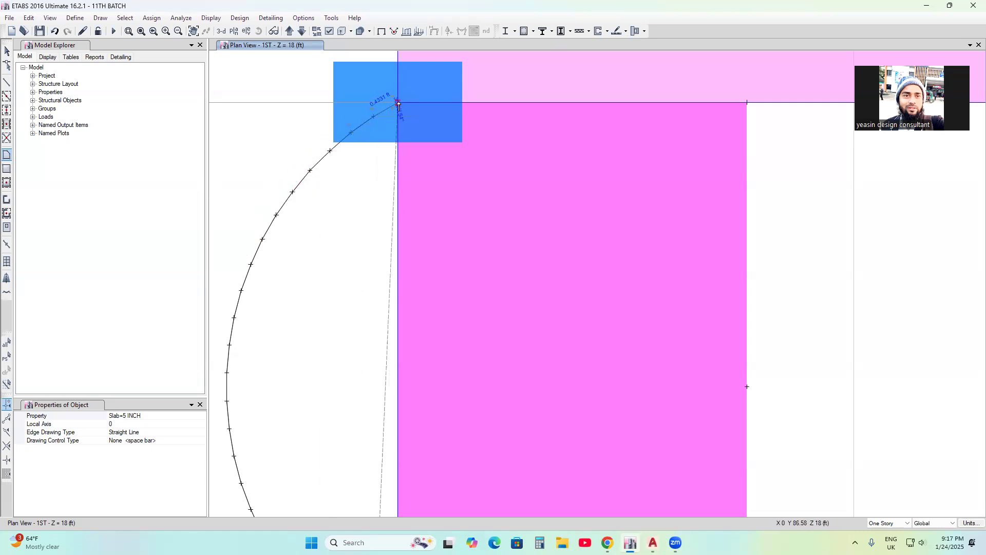
pyautogui.click(398, 103)
# - Close the curved slab outline through grid point A-7 back to its starting joint and leave area drawing
pyautogui.scroll(-3, 426, 362)
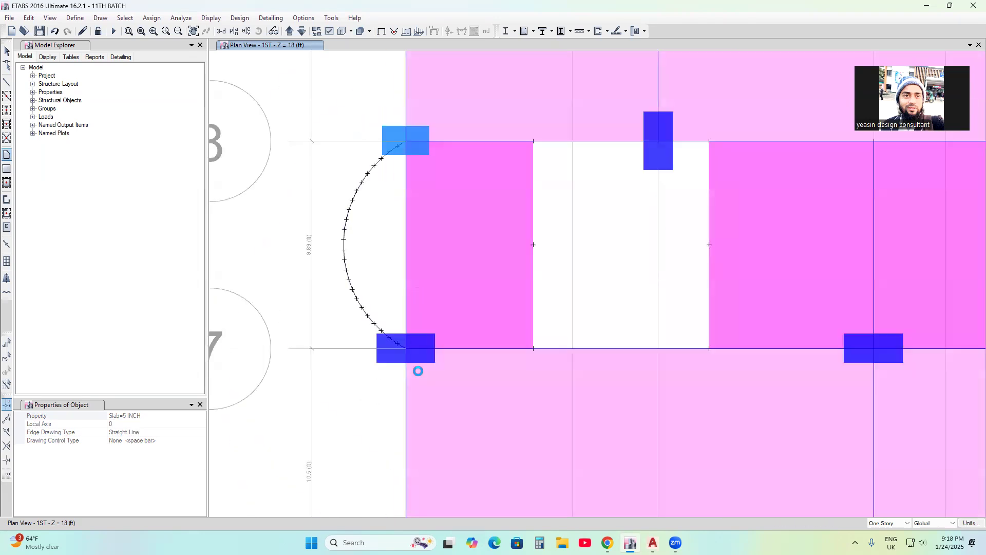
pyautogui.scroll(5, 409, 345)
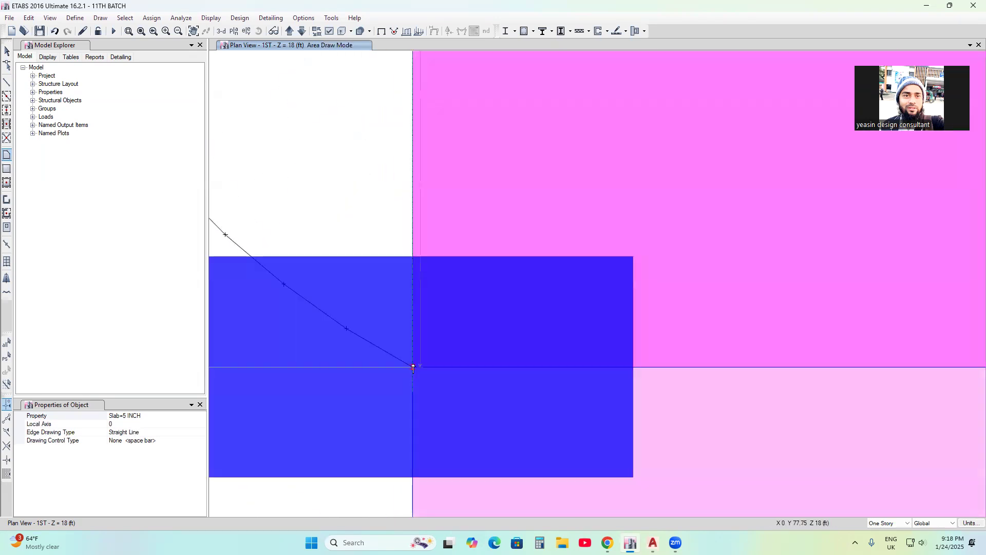
pyautogui.click(413, 367)
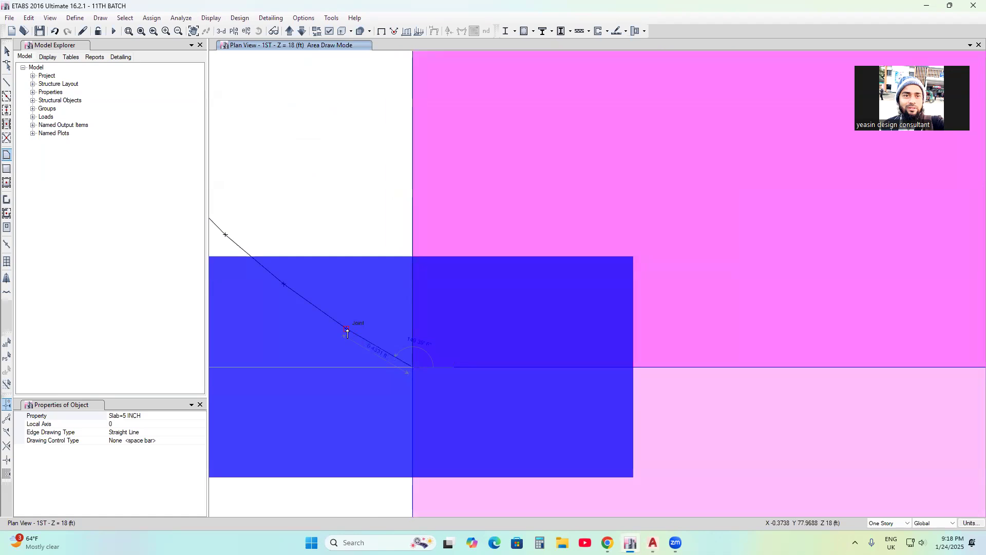
pyautogui.click(347, 332)
pyautogui.scroll(-4, 334, 326)
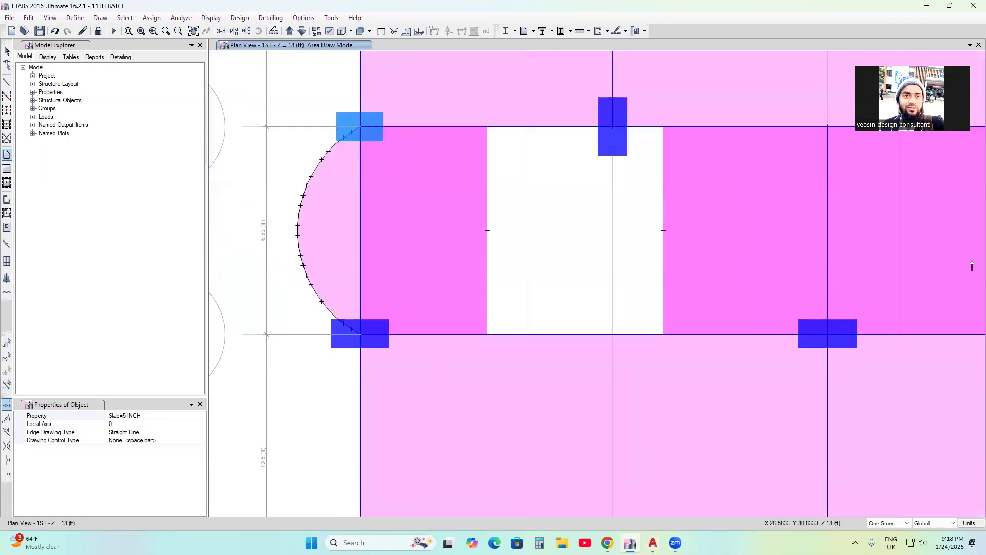
pyautogui.click(6, 51)
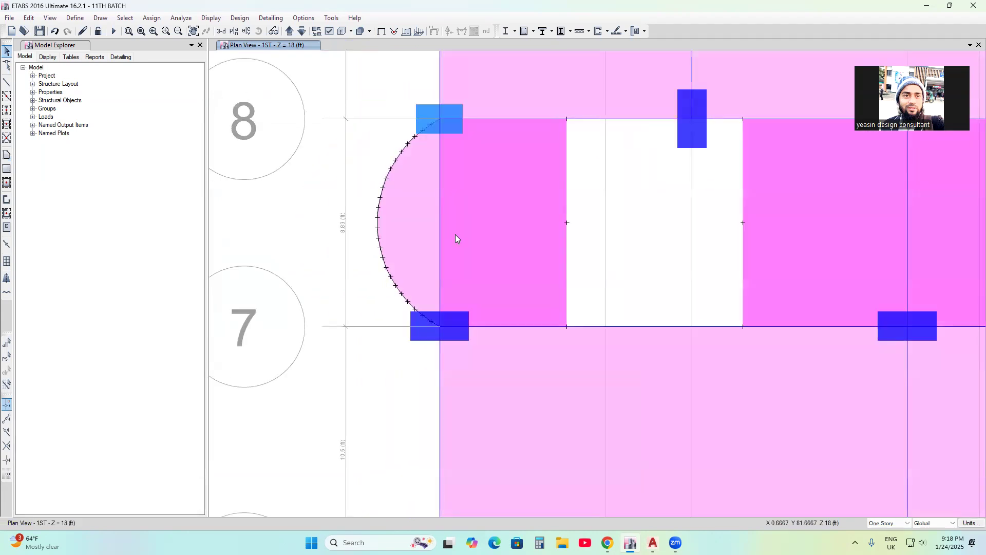
# - Select the divided frame segments along the curved slab's outer edge between grids 7 and 8 and delete them
pyautogui.moveTo(370, 182); pyautogui.dragTo(409, 280)
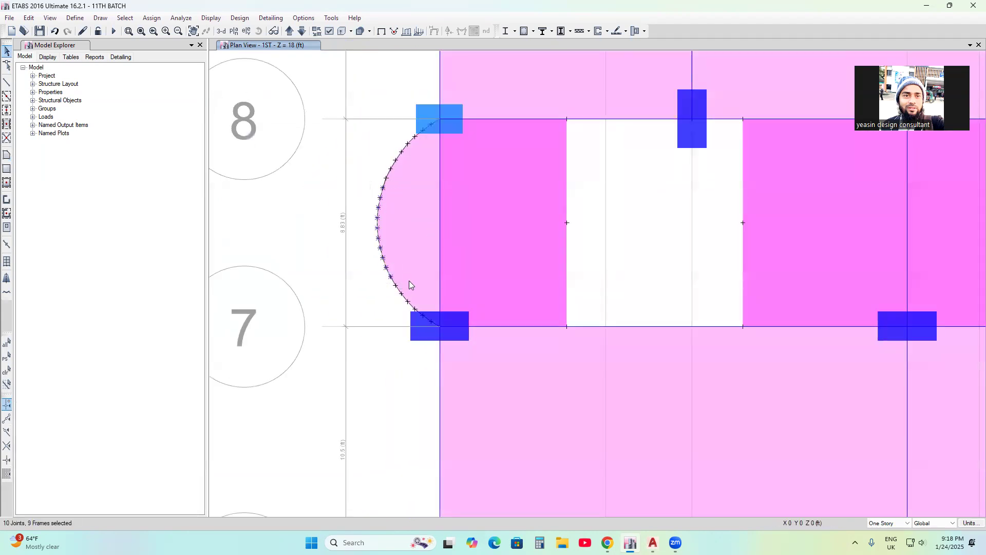
pyautogui.moveTo(402, 215); pyautogui.dragTo(410, 217)
pyautogui.scroll(3, 421, 129)
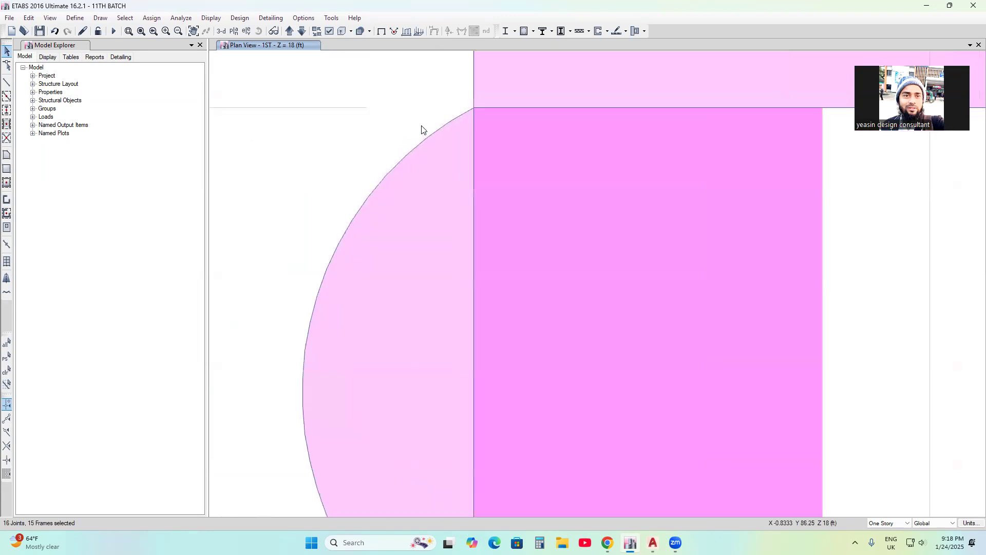
pyautogui.moveTo(367, 112); pyautogui.dragTo(455, 180)
pyautogui.scroll(-3, 460, 200)
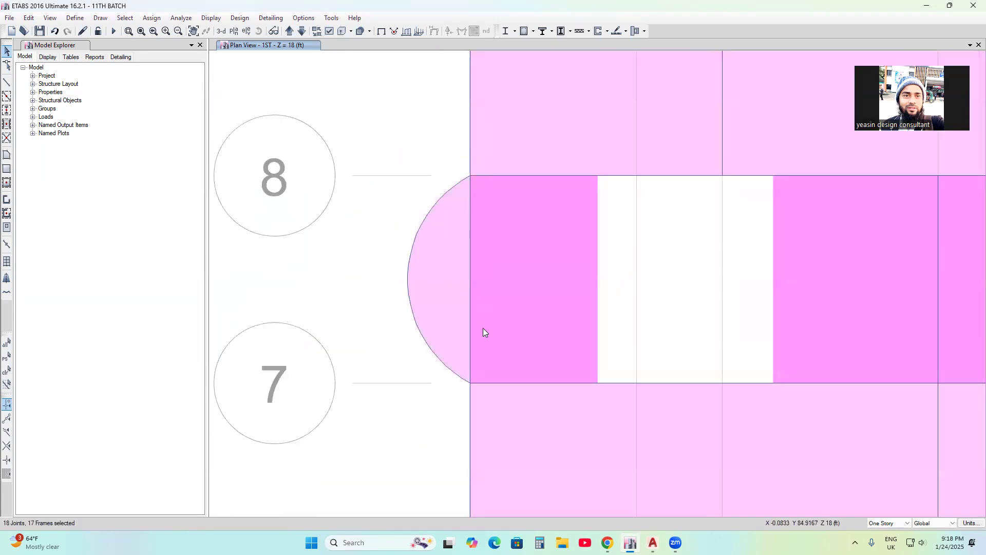
pyautogui.moveTo(386, 278); pyautogui.dragTo(425, 309)
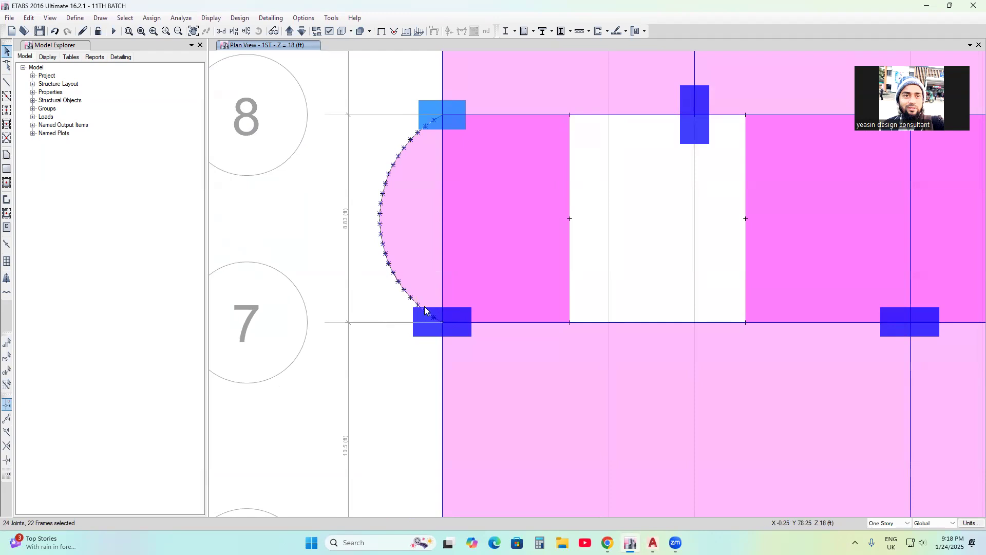
pyautogui.click(29, 19)
pyautogui.click(54, 101)
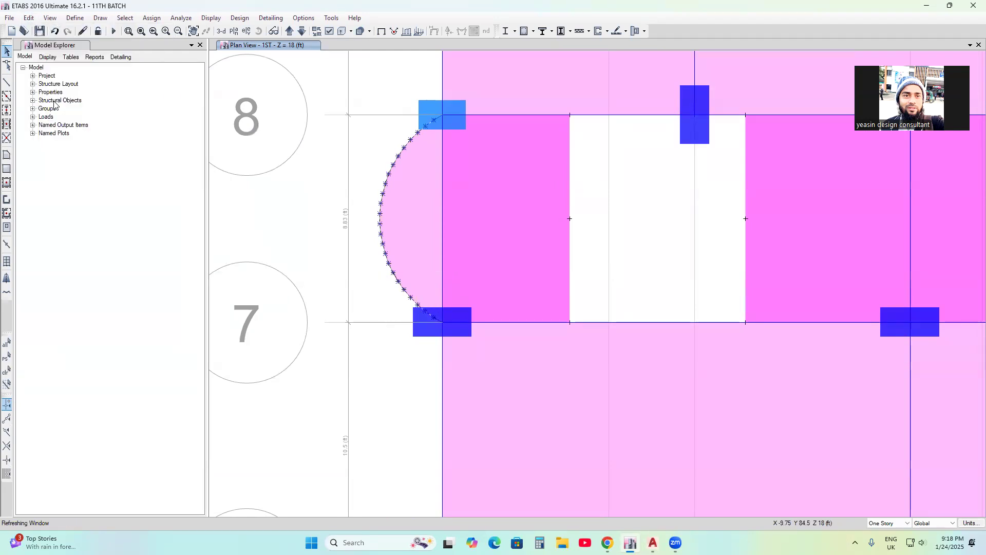
# - Examine the curved slab edge outside grid A up close and within the whole 1ST storey plan
pyautogui.scroll(3, 397, 168)
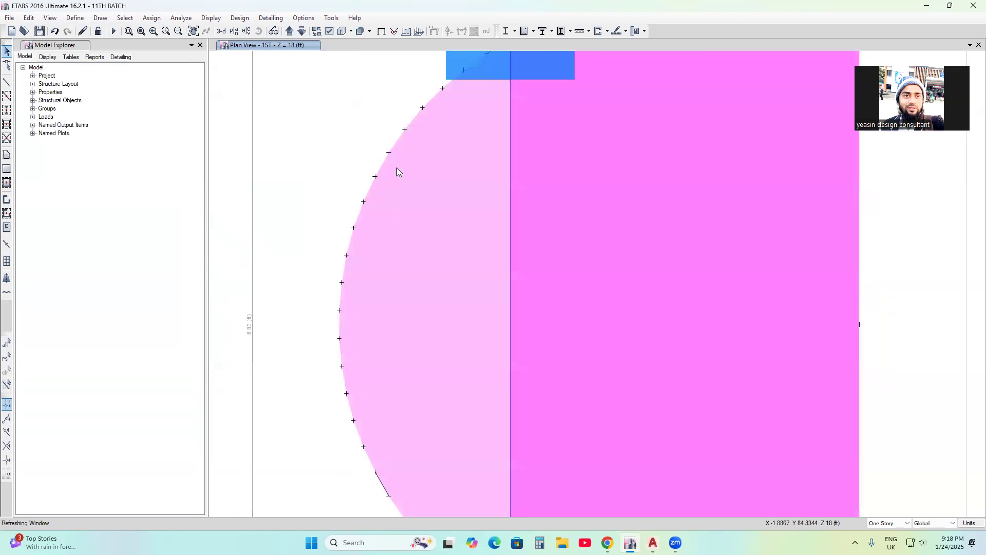
pyautogui.scroll(-6, 401, 199)
pyautogui.scroll(-3, 337, 186)
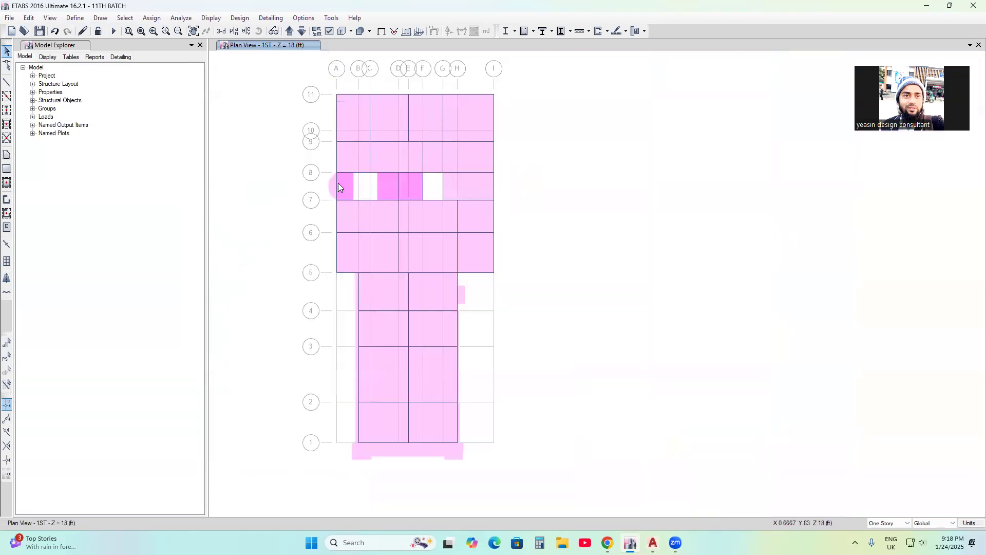
pyautogui.scroll(3, 329, 187)
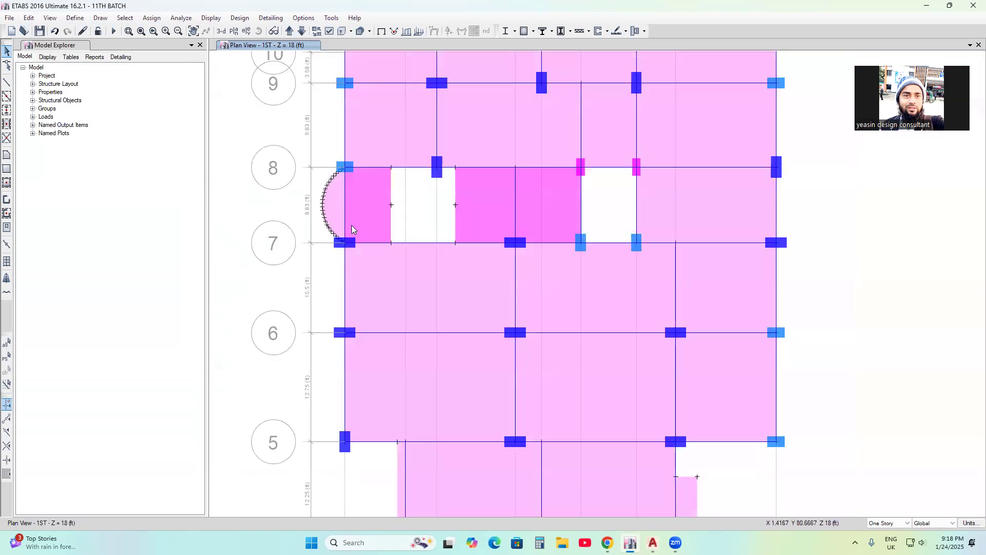
pyautogui.scroll(3, 348, 211)
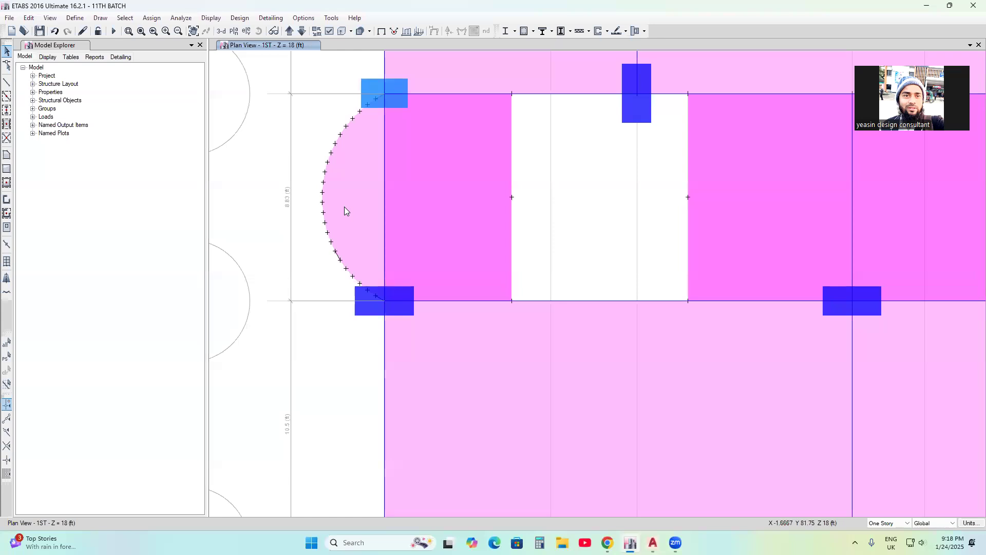
pyautogui.scroll(-3, 345, 208)
pyautogui.scroll(-3, 536, 242)
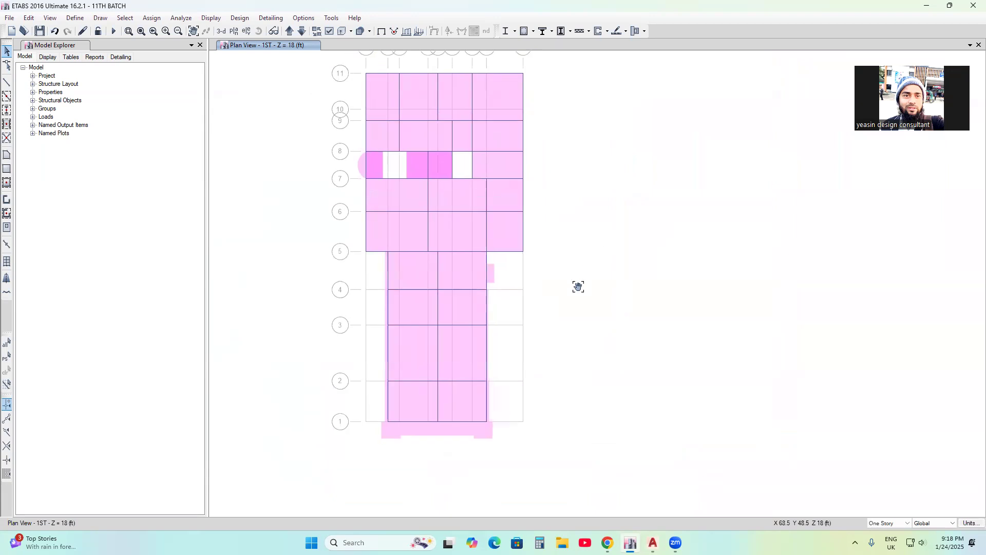
pyautogui.moveTo(468, 225); pyautogui.dragTo(452, 221, button='middle')
pyautogui.moveTo(384, 206); pyautogui.dragTo(393, 202, button='middle')
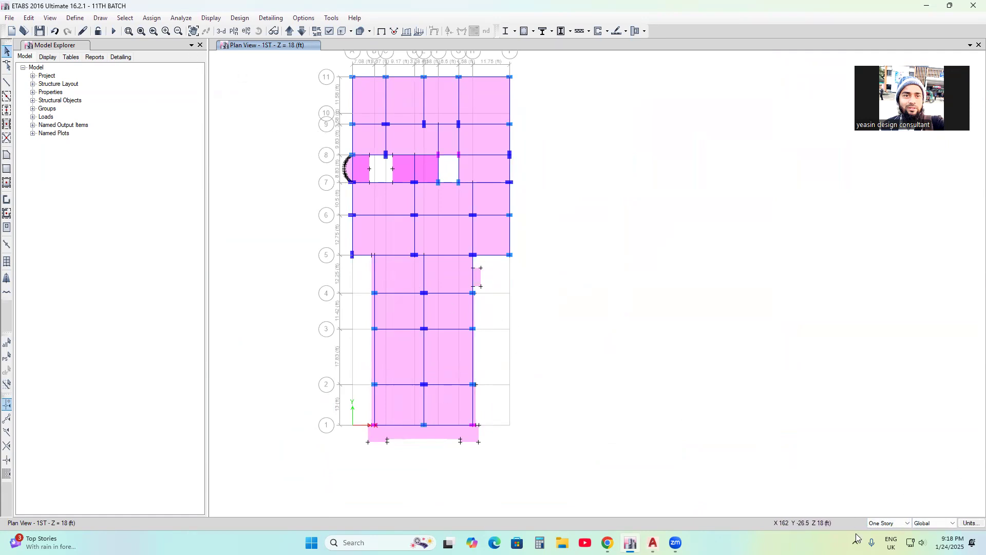
# - Select all shells that have the slab property Slab=5 INCH
pyautogui.click(133, 19)
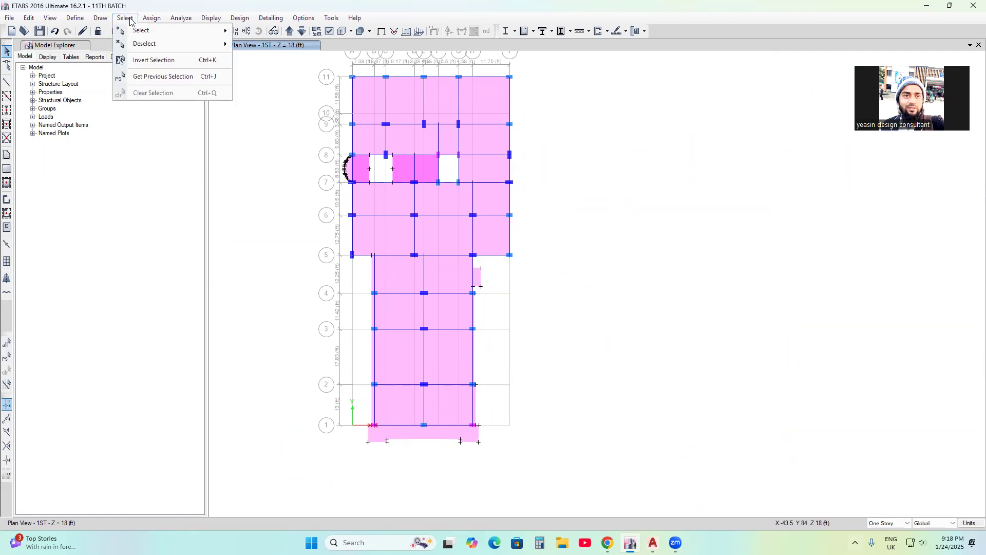
pyautogui.moveTo(137, 35)
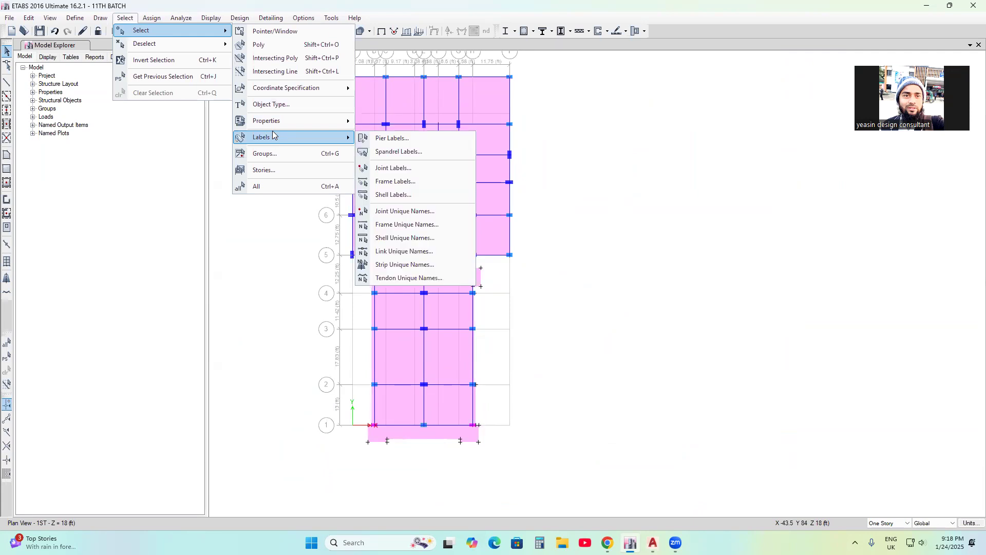
pyautogui.moveTo(287, 123)
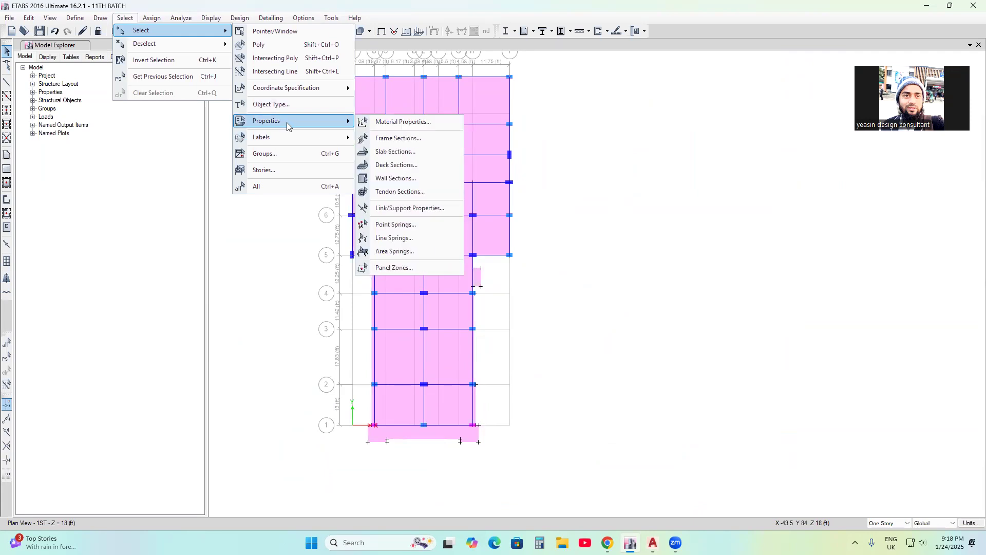
pyautogui.click(408, 153)
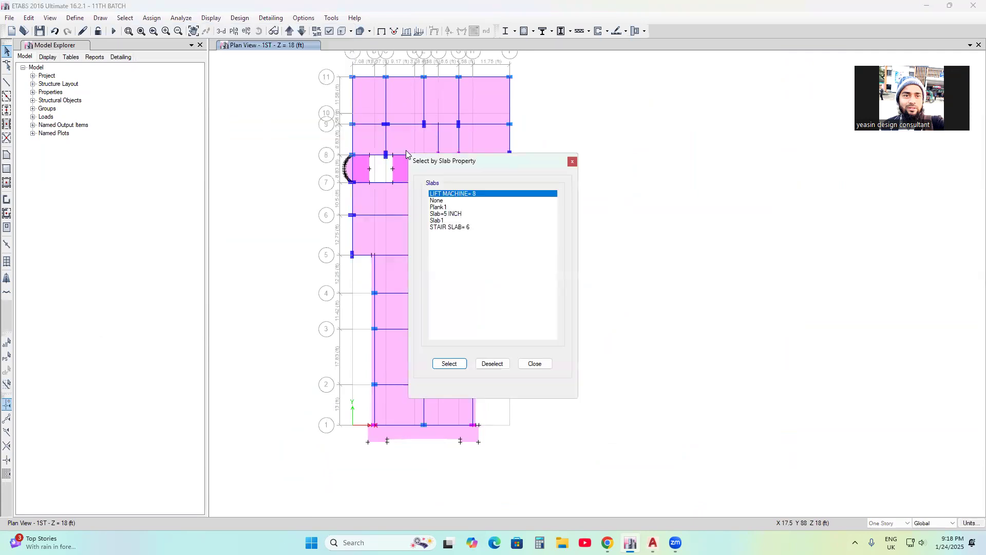
pyautogui.click(455, 215)
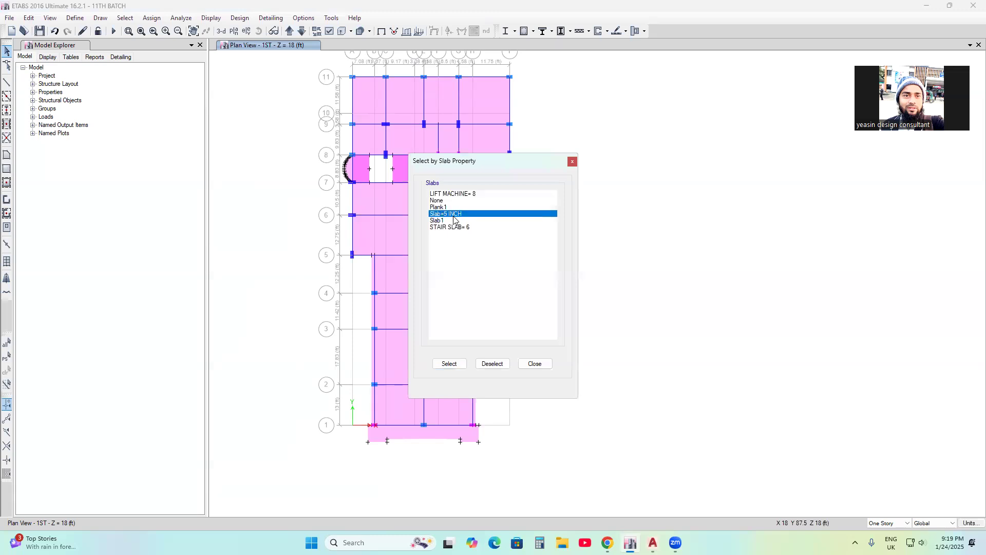
pyautogui.click(449, 366)
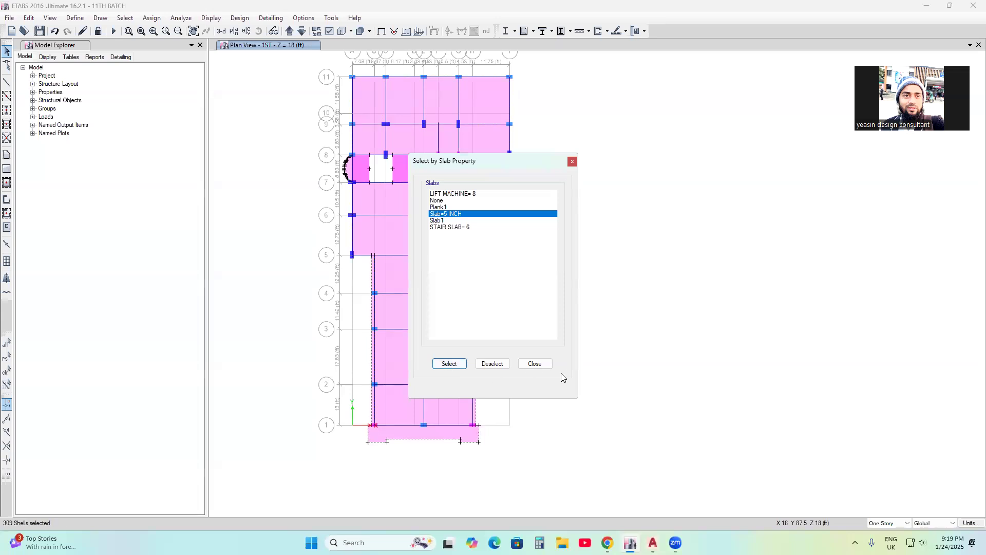
pyautogui.click(536, 364)
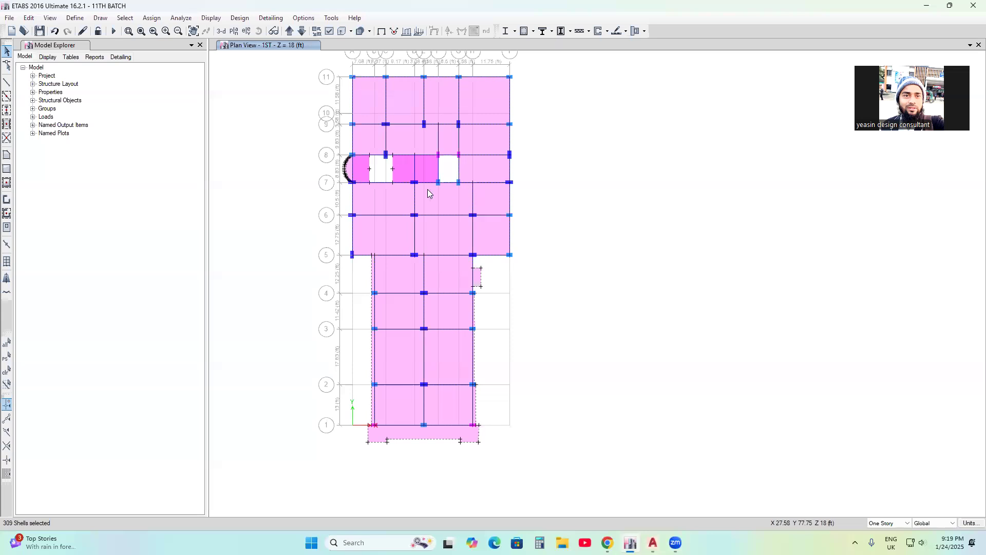
# - Show the whole model in 3-D and inspect the selected 5-inch slabs from several sides
pyautogui.click(221, 31)
pyautogui.click(260, 31)
pyautogui.moveTo(568, 382); pyautogui.dragTo(763, 341)
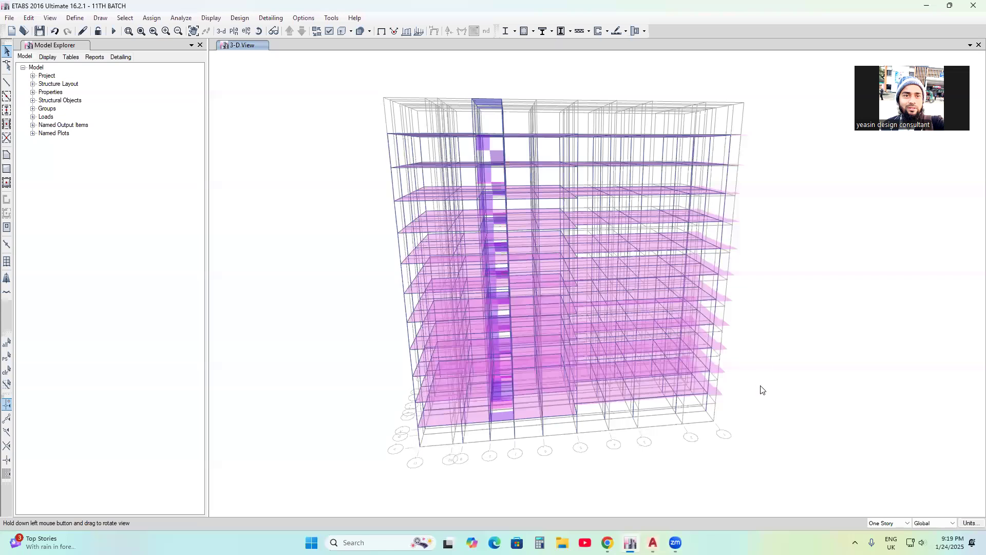
pyautogui.moveTo(763, 392); pyautogui.dragTo(762, 391)
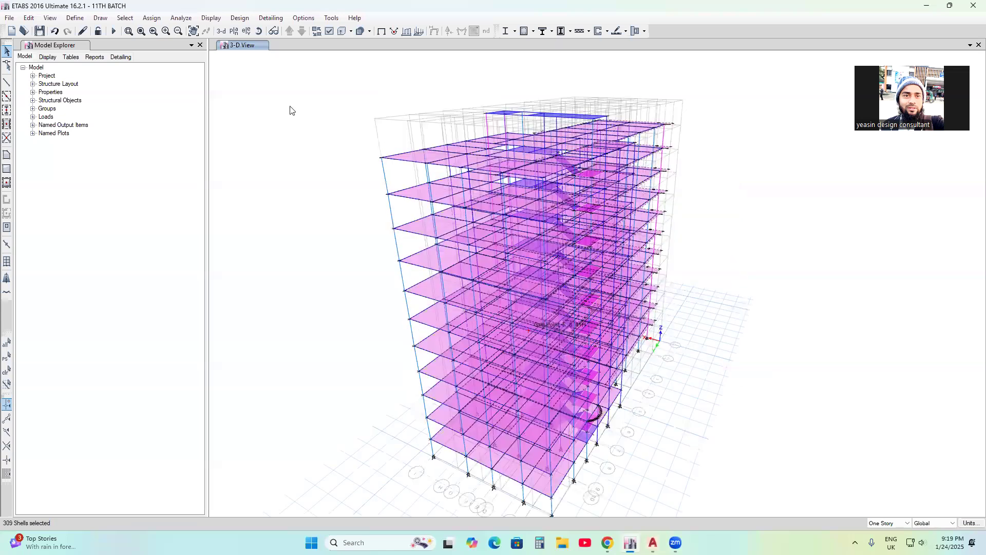
pyautogui.click(259, 31)
pyautogui.moveTo(805, 371)
pyautogui.mouseDown()
pyautogui.moveTo(610, 401)
pyautogui.moveTo(845, 430)
pyautogui.mouseUp()
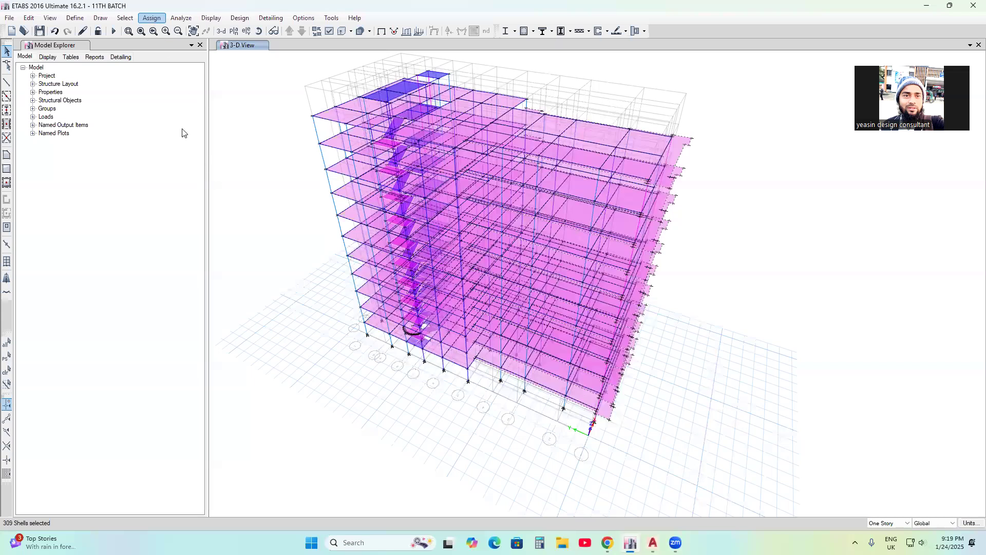
# - Start a uniform shell load assignment for the selected slabs and set its load pattern to Live
pyautogui.moveTo(182, 131)
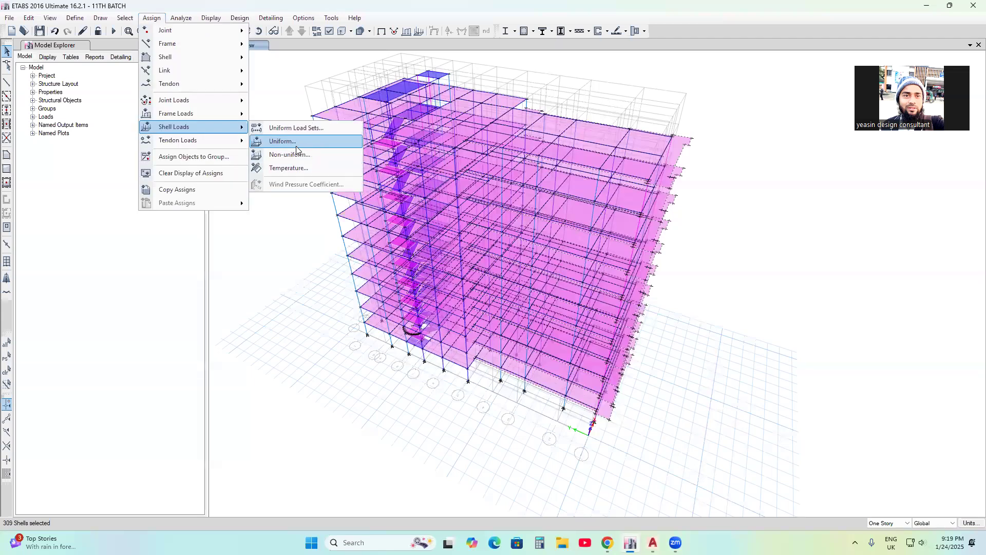
pyautogui.click(295, 147)
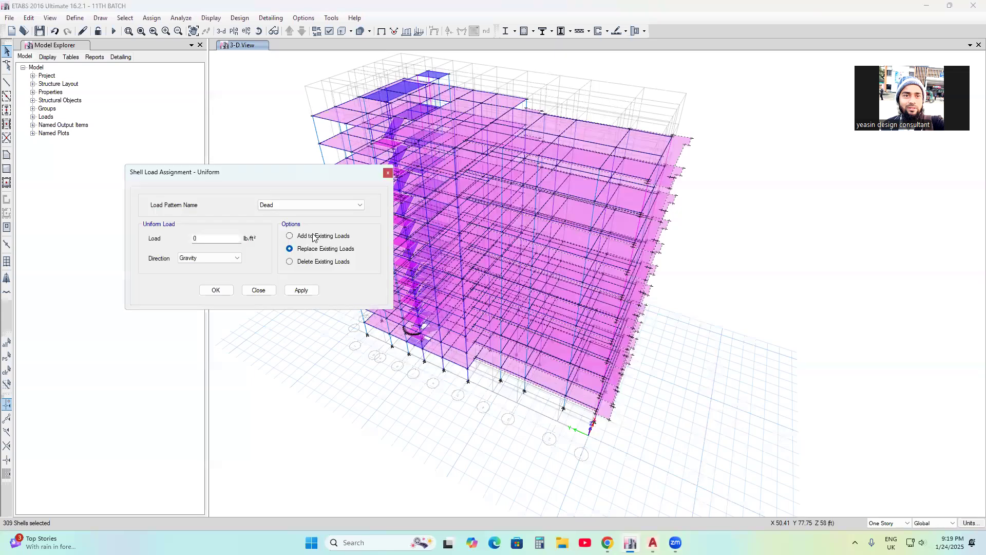
pyautogui.click(300, 208)
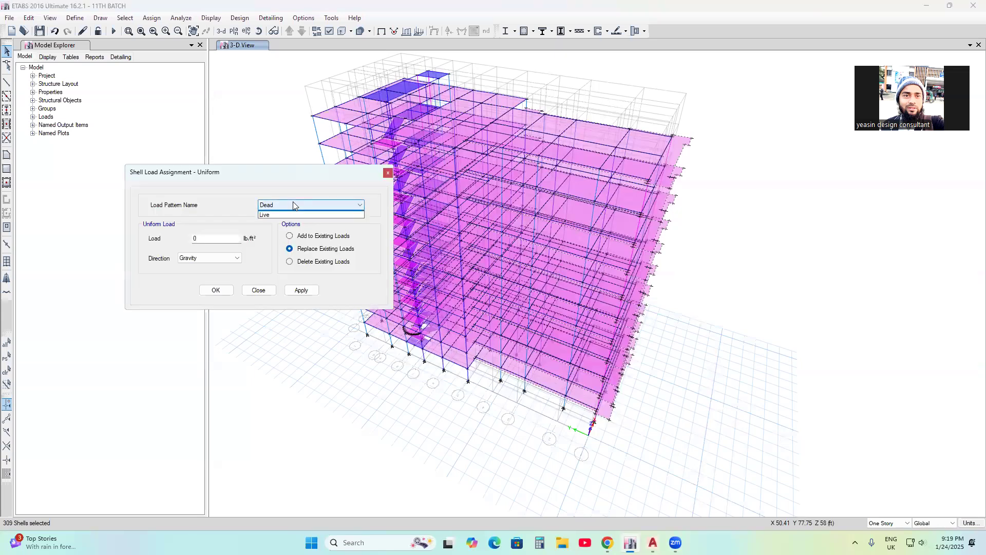
pyautogui.click(271, 221)
pyautogui.moveTo(242, 176); pyautogui.dragTo(244, 172)
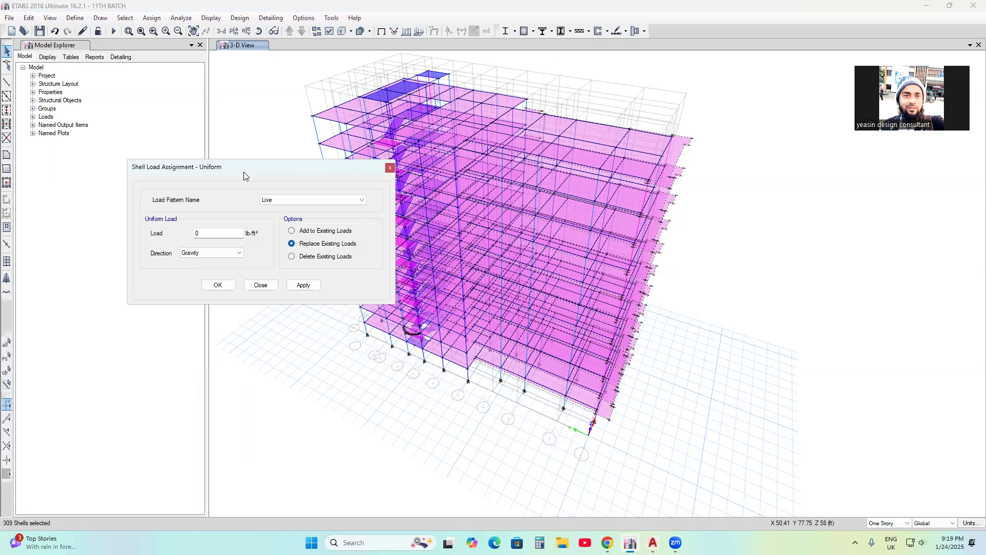
# - Switch to File Explorer, check the load combination image in the Load combination folder, and return to the 1ST CLASS folder
pyautogui.click(929, 6)
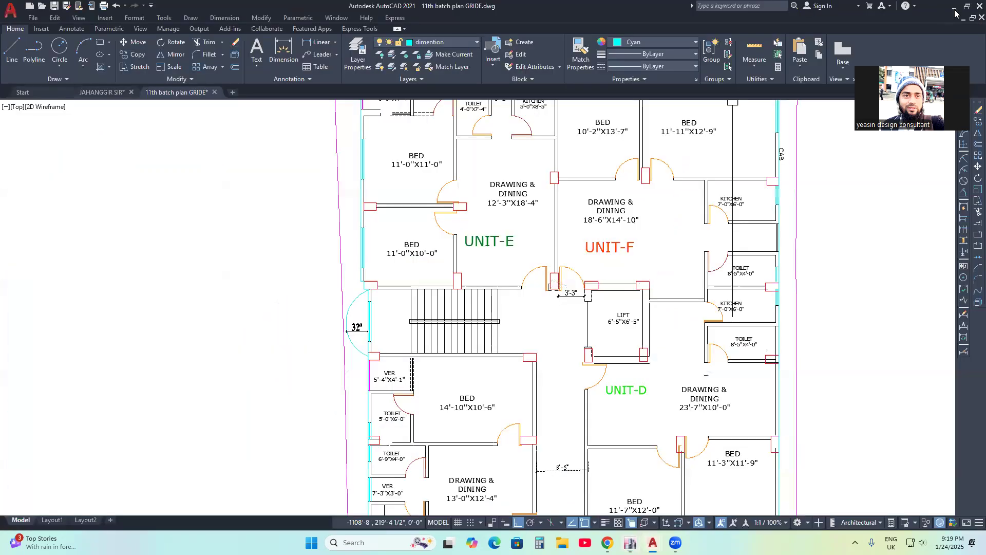
pyautogui.click(955, 8)
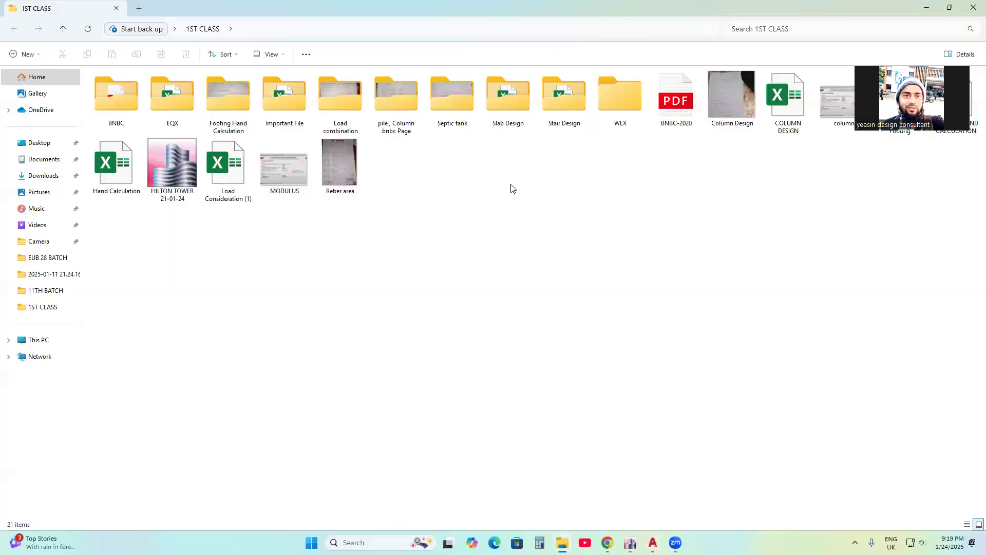
pyautogui.doubleClick(343, 95)
pyautogui.doubleClick(122, 90)
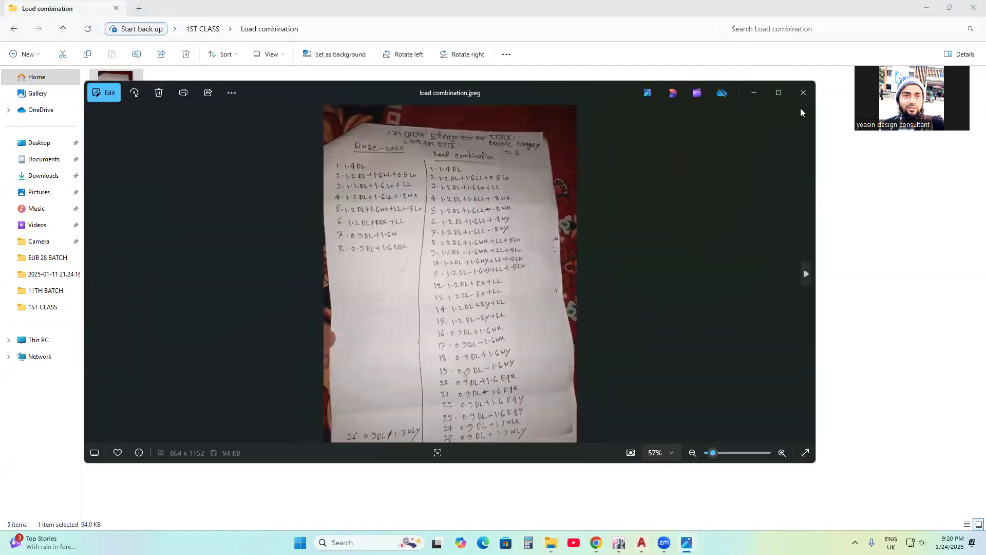
pyautogui.click(804, 93)
pyautogui.click(188, 150)
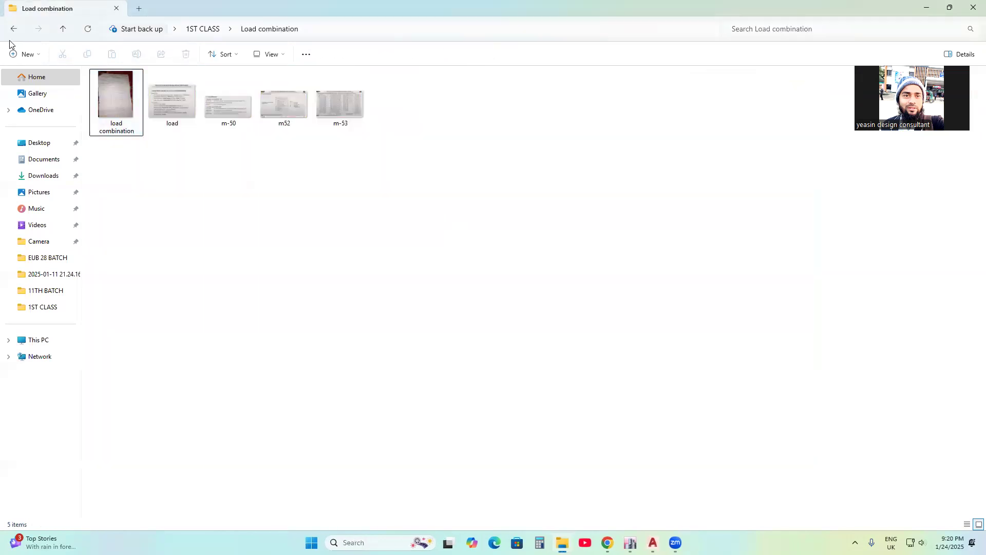
pyautogui.click(12, 30)
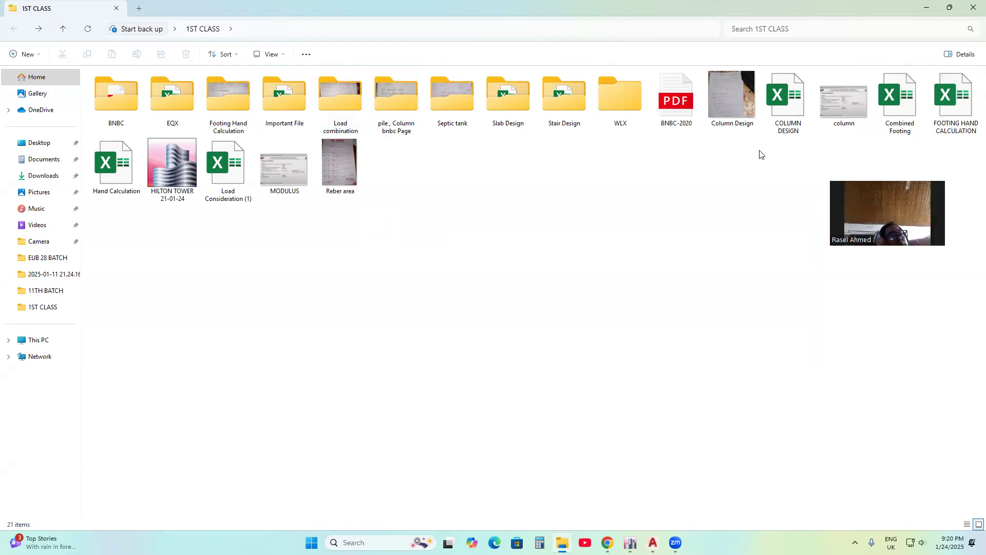
# - Check the pile , Column bnbc Page and Important File folders for load references, and return to 1ST CLASS
pyautogui.doubleClick(396, 118)
pyautogui.click(14, 30)
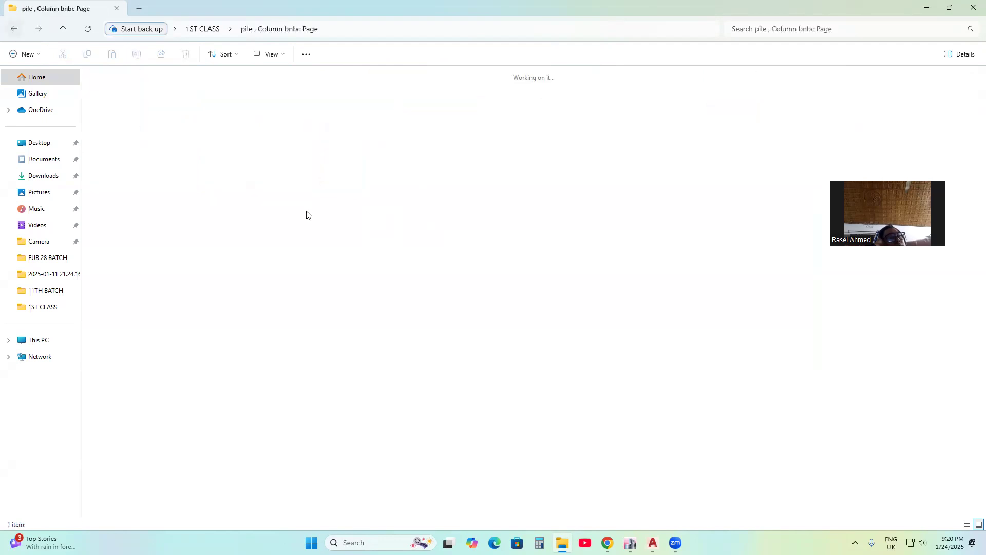
pyautogui.doubleClick(286, 119)
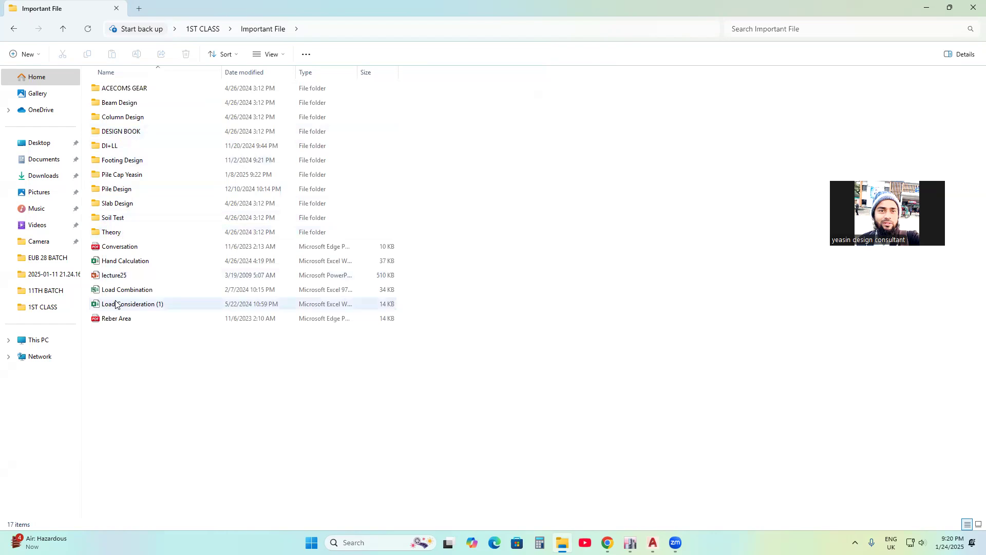
pyautogui.click(11, 31)
pyautogui.click(663, 230)
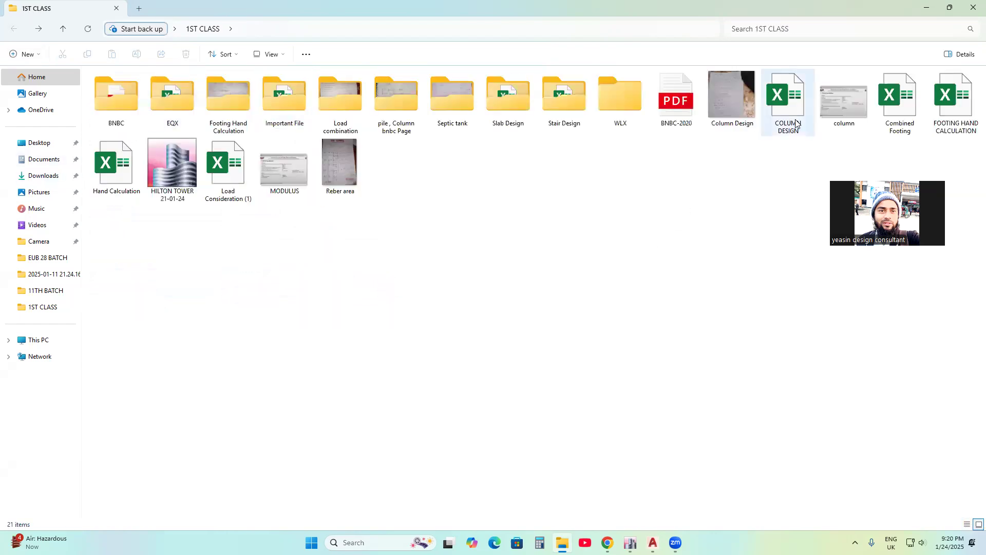
# - View the handwritten stair calculation images in the Stair Design folder, close the viewer, and return to 1ST CLASS
pyautogui.doubleClick(570, 105)
pyautogui.doubleClick(172, 103)
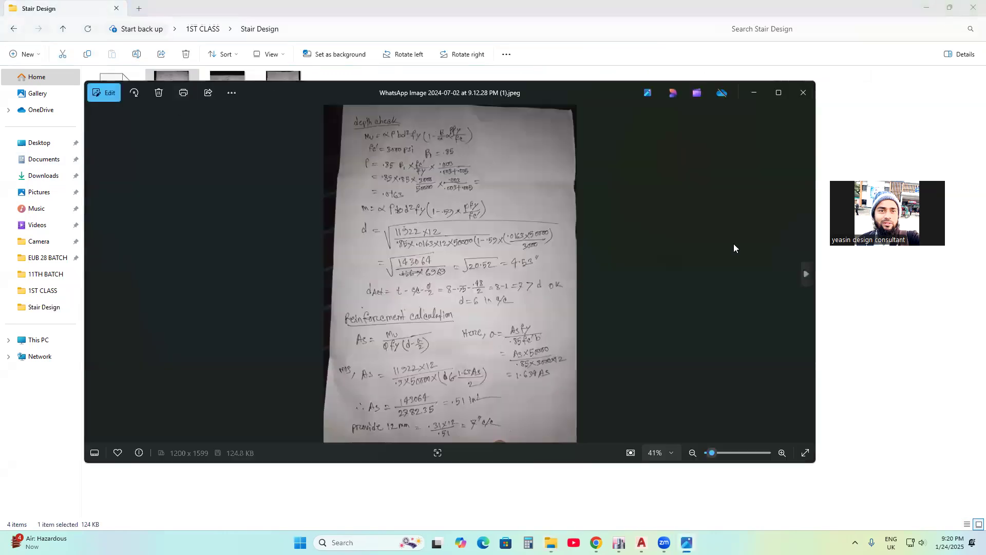
pyautogui.click(805, 276)
pyautogui.click(804, 277)
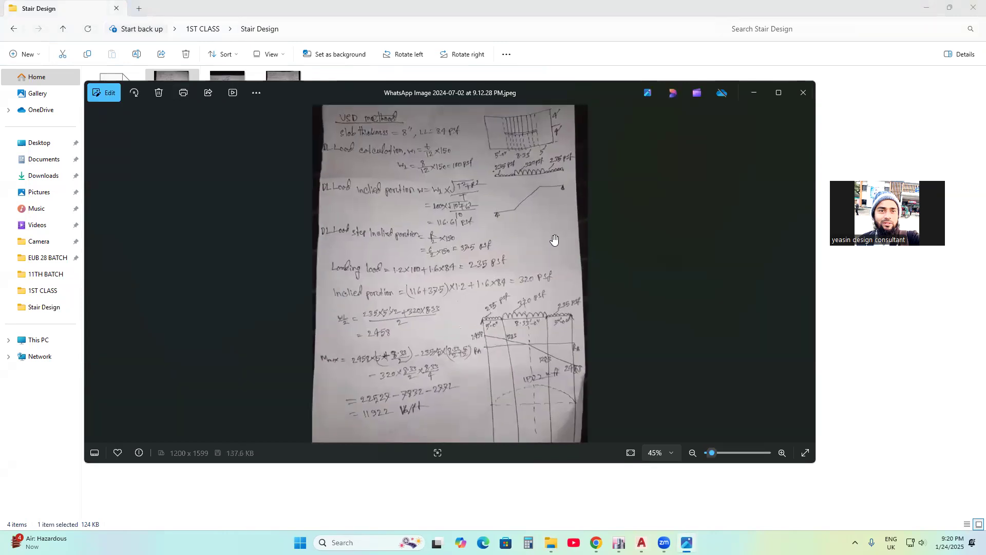
pyautogui.click(803, 93)
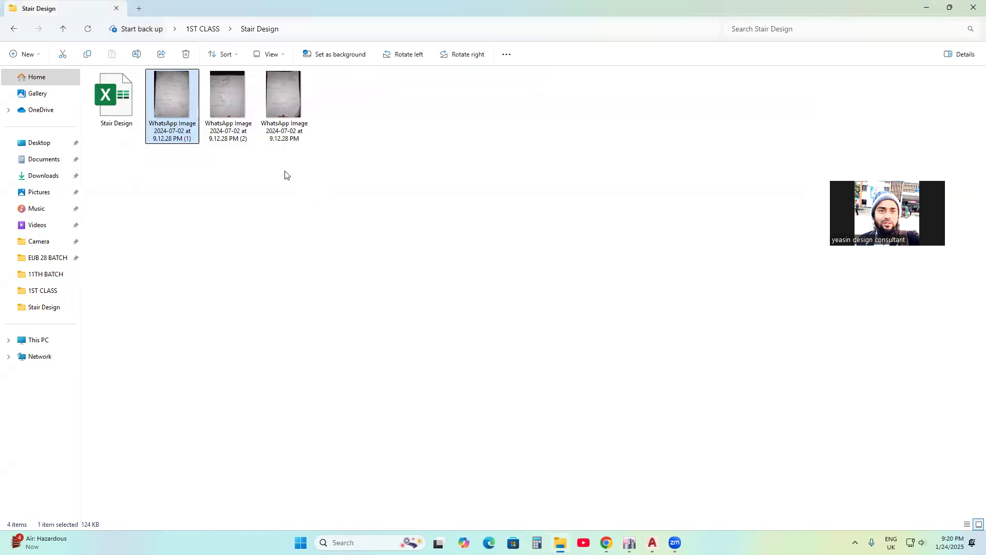
pyautogui.click(12, 30)
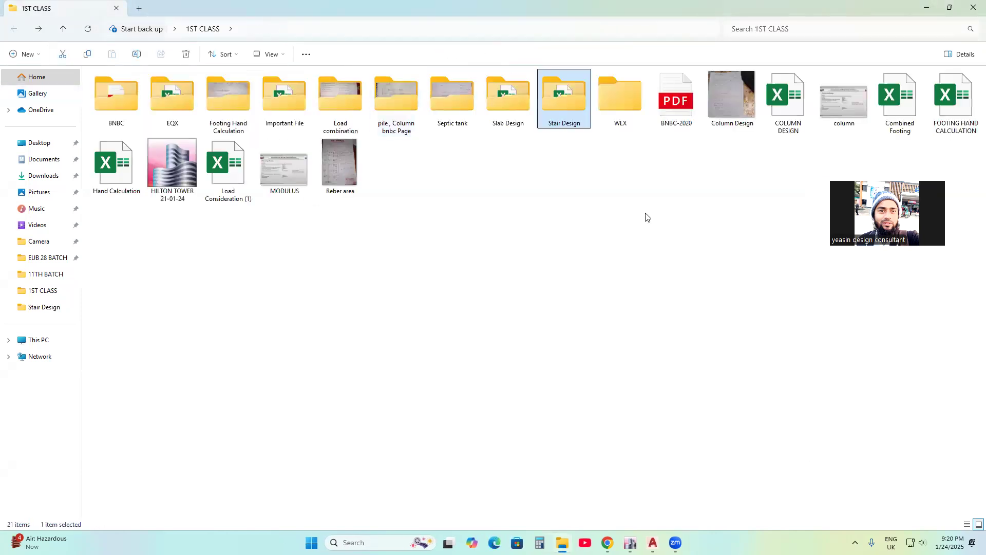
# - Open the Two way slab design workbook from the Slab Design folder, read its live load page reference, and close it
pyautogui.doubleClick(511, 114)
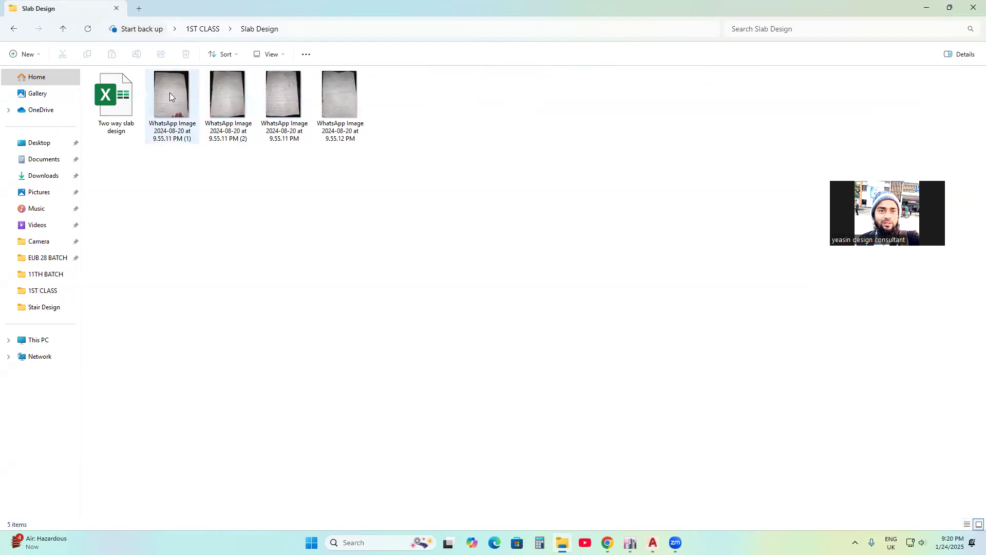
pyautogui.doubleClick(119, 101)
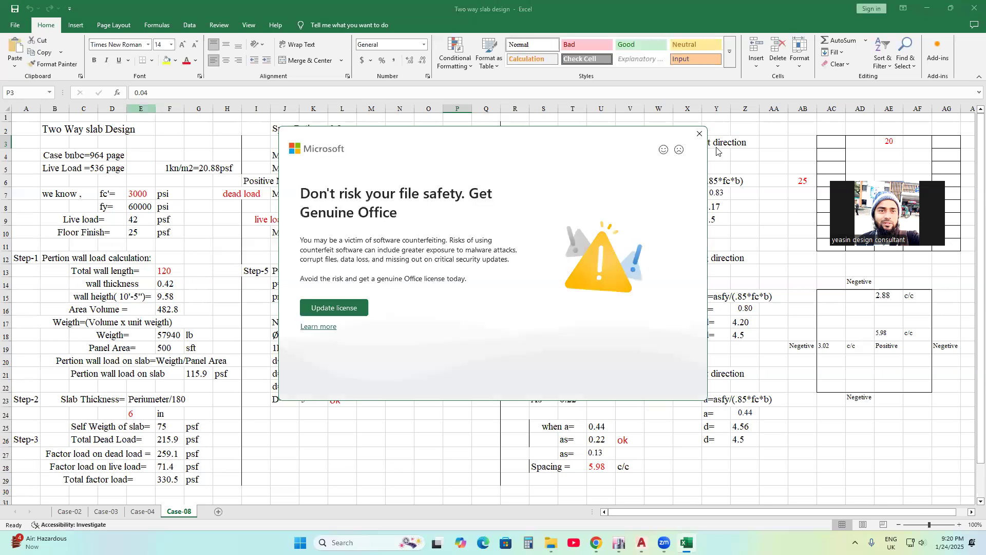
pyautogui.click(699, 134)
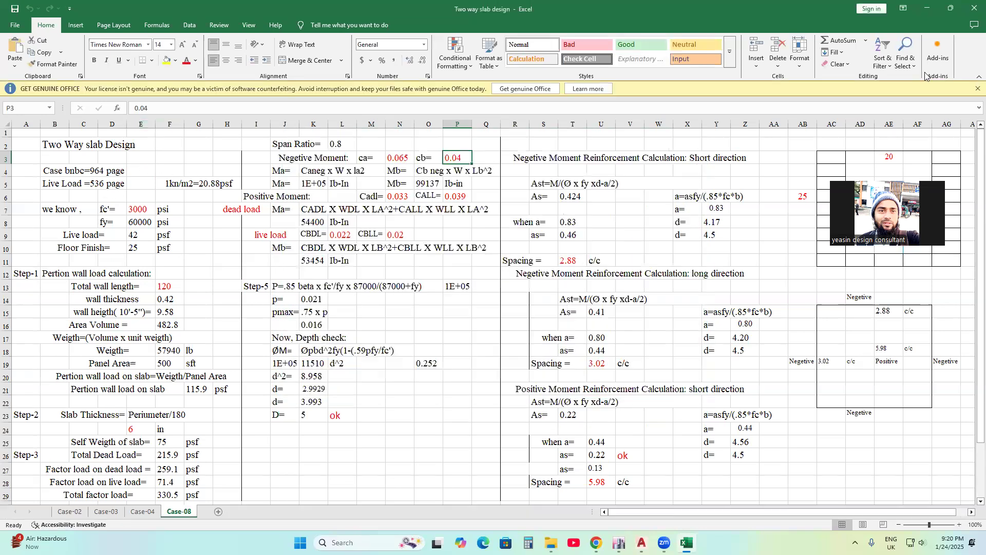
pyautogui.click(974, 8)
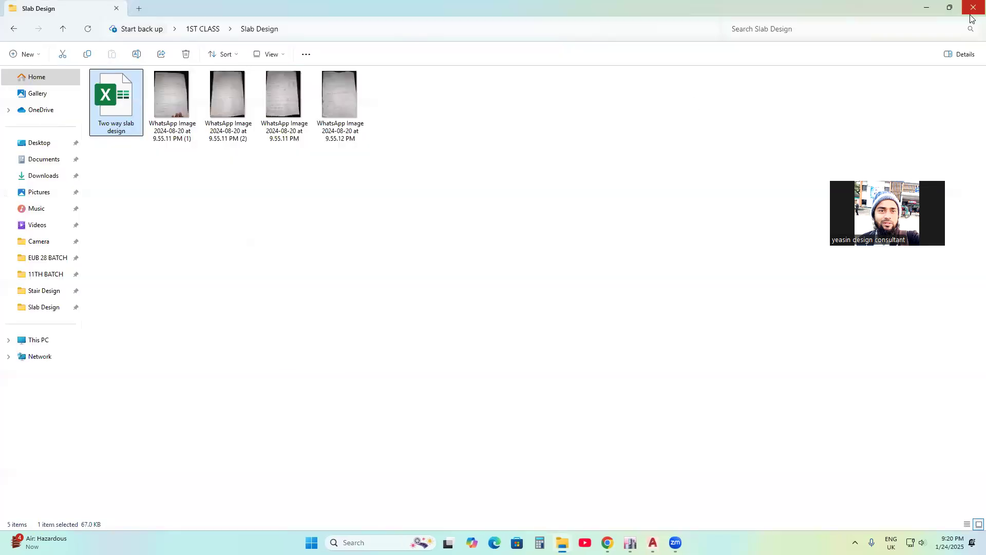
# - Open the BNBC-2020 PDF from the desktop and go to page 536
pyautogui.press('super+Down')
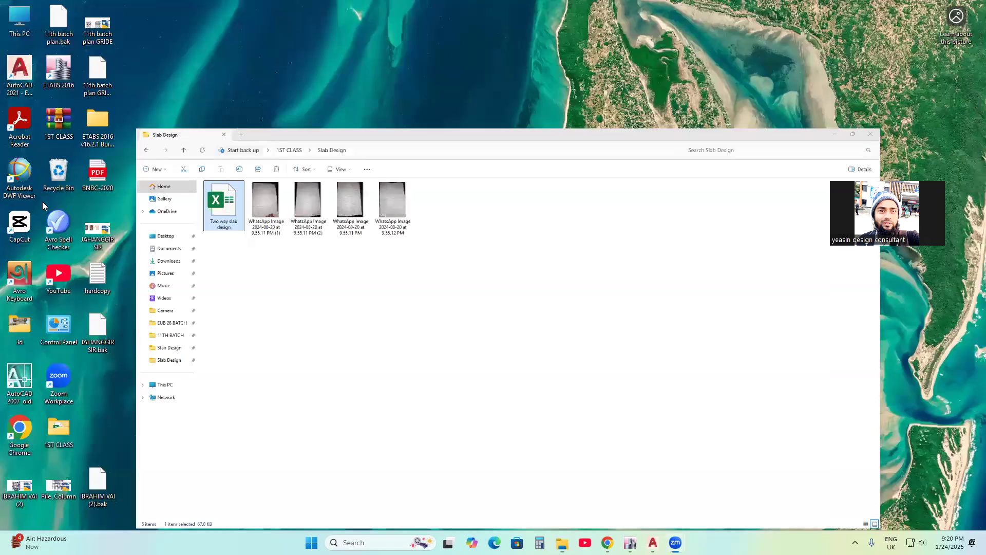
pyautogui.press('super+Down')
pyautogui.doubleClick(92, 176)
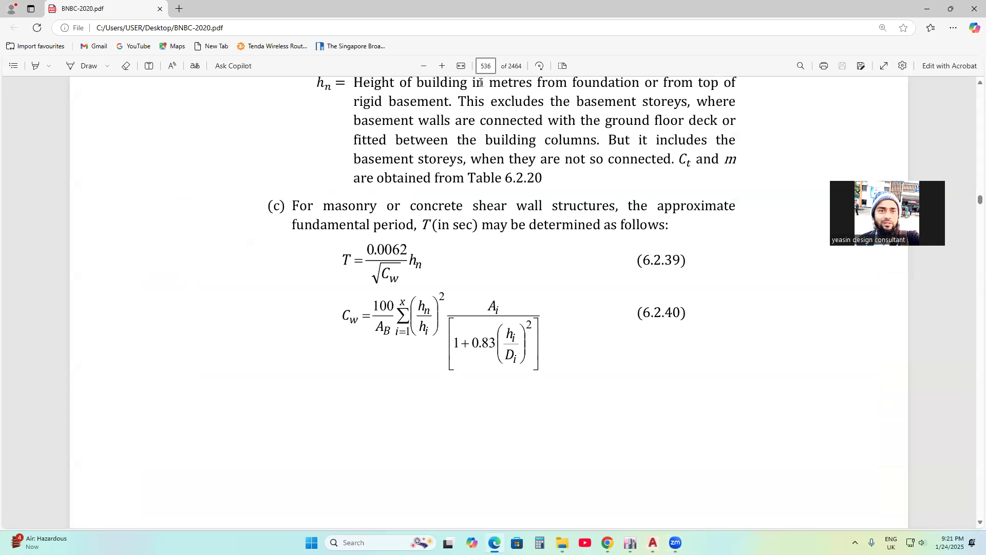
pyautogui.press('Return')
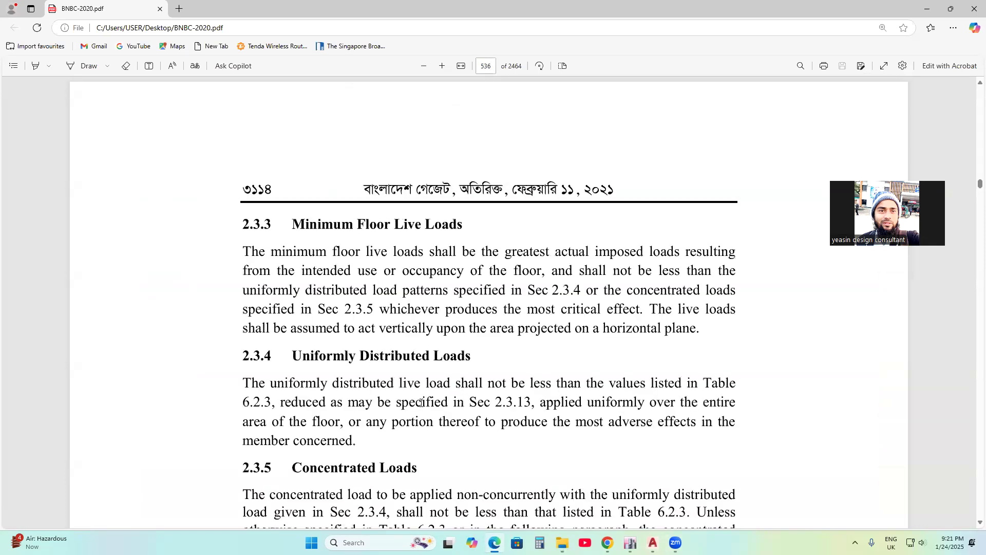
# - Read the column units and first occupancy rows of Table 6.2.3, from page 536 to the start of page 537
pyautogui.scroll(-10, 421, 402)
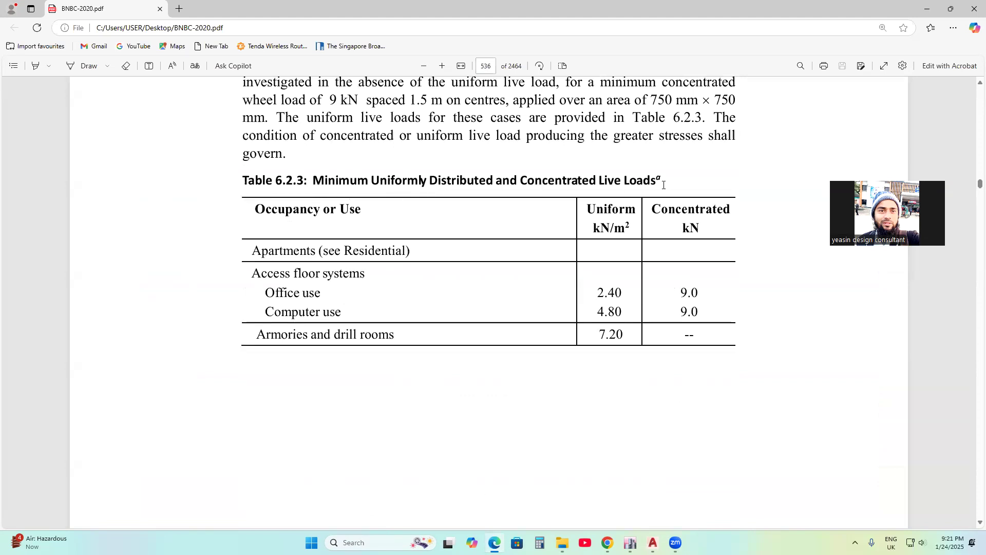
pyautogui.scroll(-3, 527, 191)
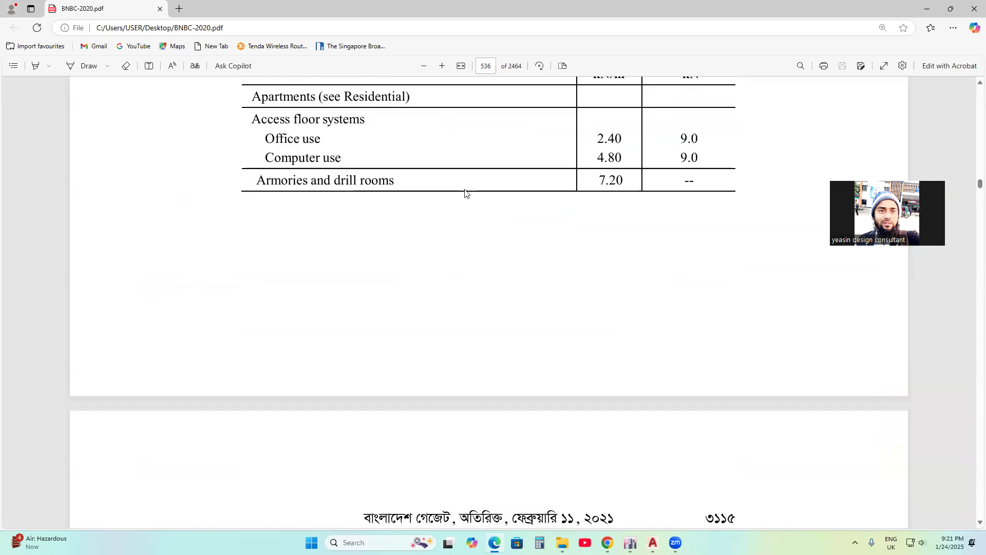
pyautogui.scroll(2, 324, 200)
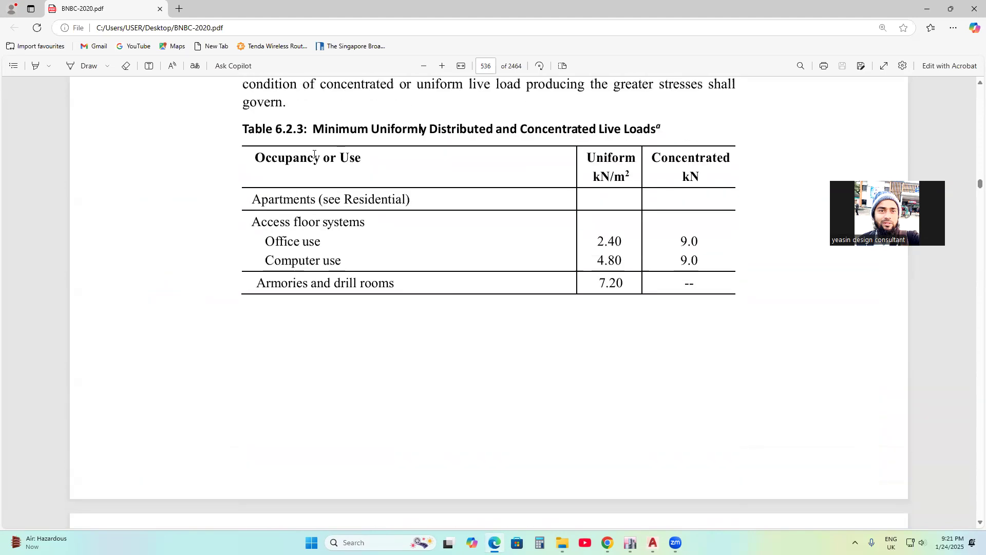
pyautogui.scroll(-5, 346, 340)
pyautogui.scroll(5, 345, 340)
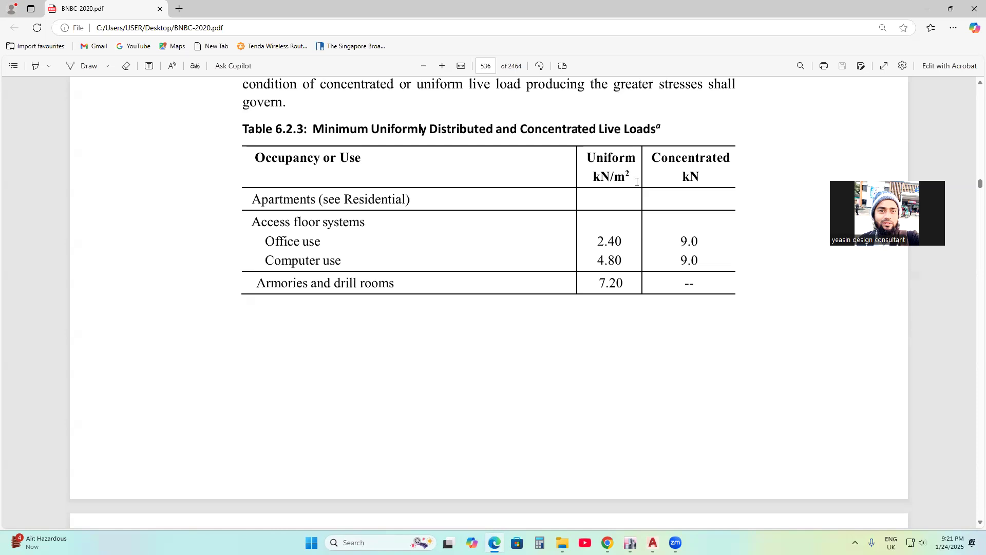
pyautogui.scroll(-2, 677, 229)
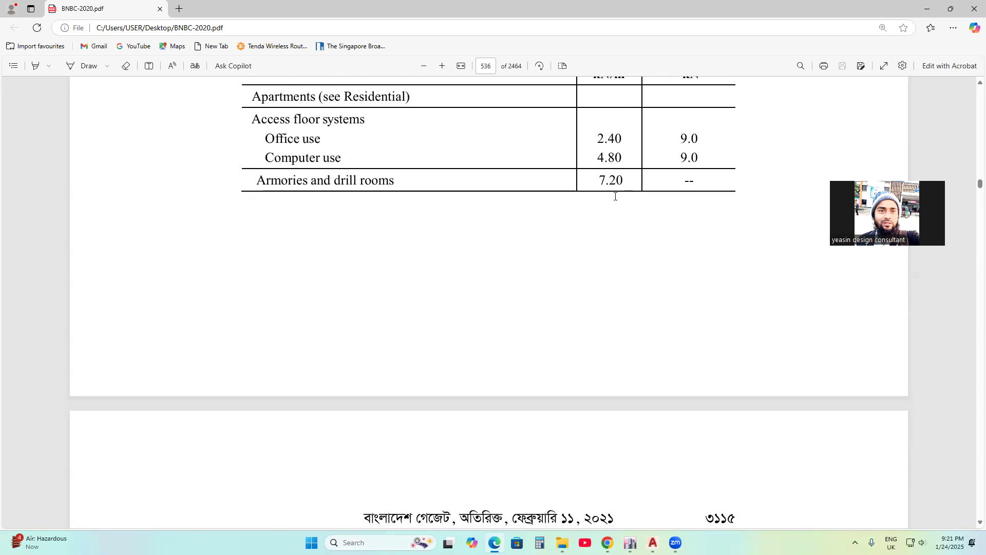
pyautogui.scroll(1, 614, 197)
pyautogui.scroll(-8, 263, 201)
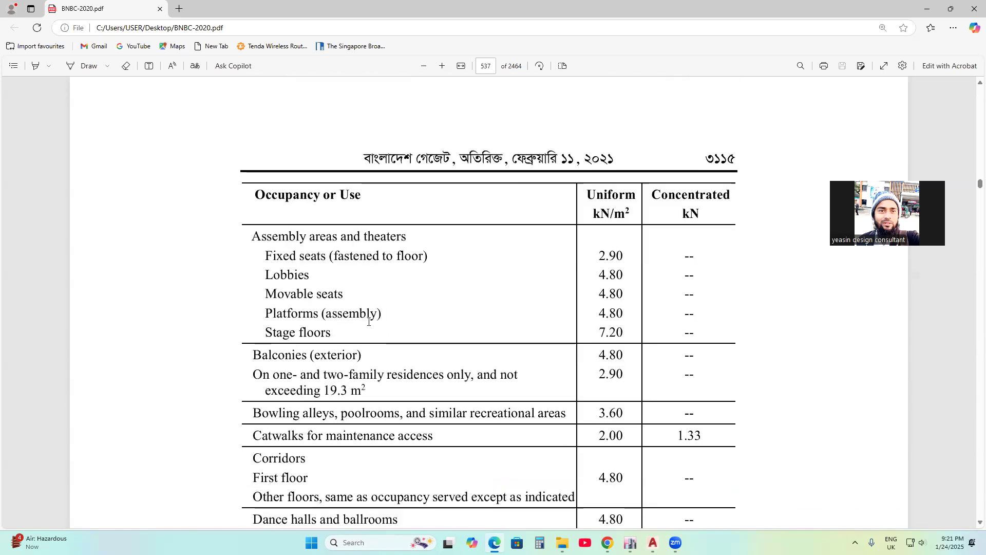
pyautogui.scroll(8, 328, 252)
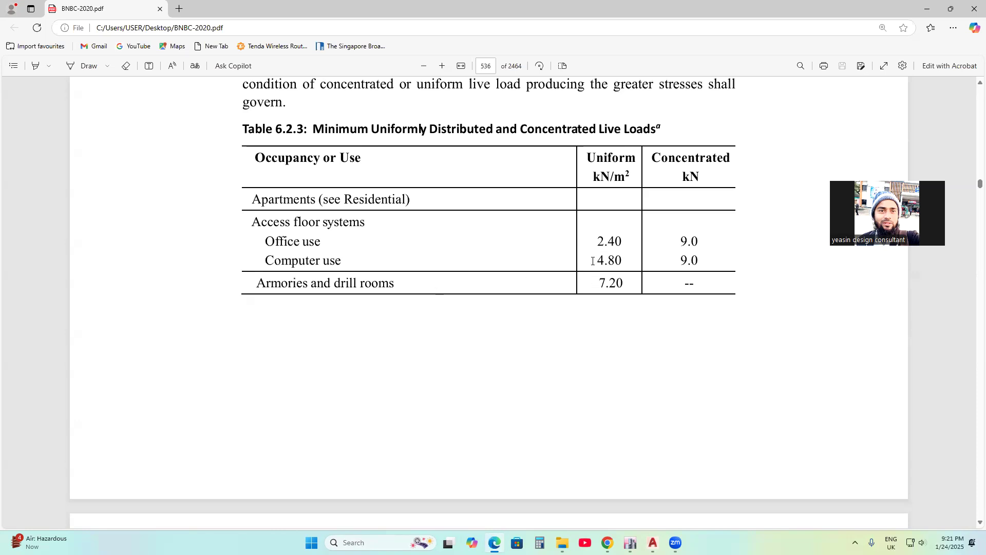
# - Look through the occupancy rows and uniform live loads of Table 6.2.3 on pages 537 and 538
pyautogui.scroll(-8, 575, 277)
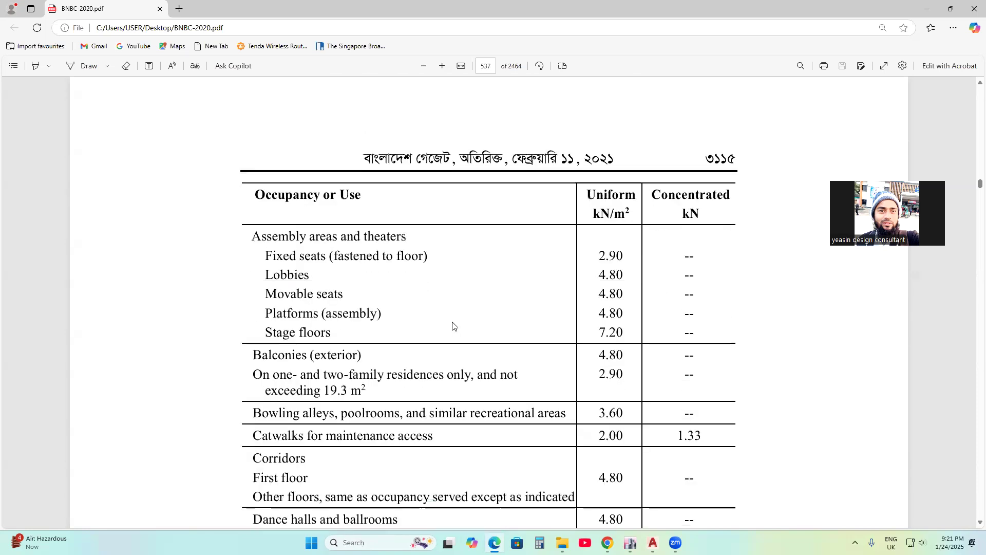
pyautogui.scroll(-2, 302, 294)
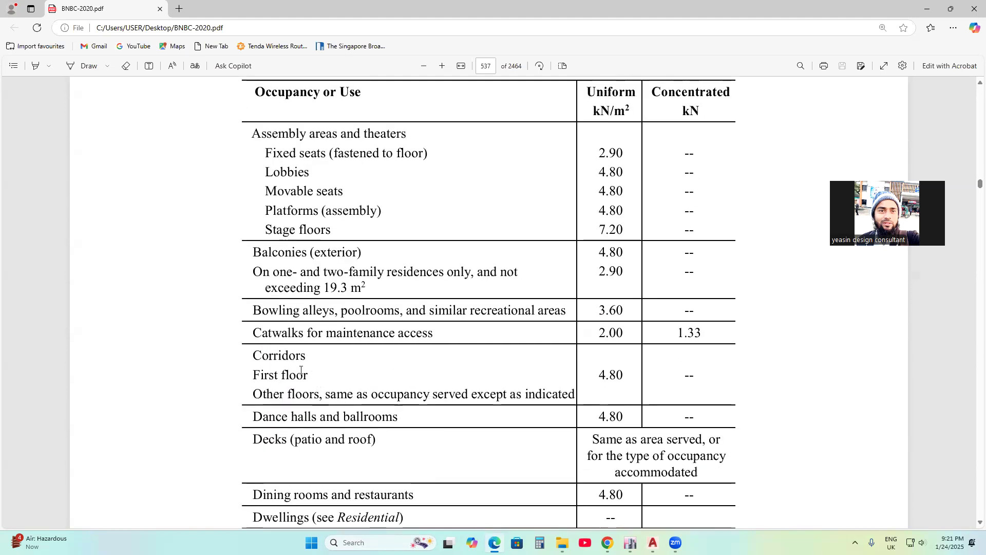
pyautogui.scroll(-3, 288, 377)
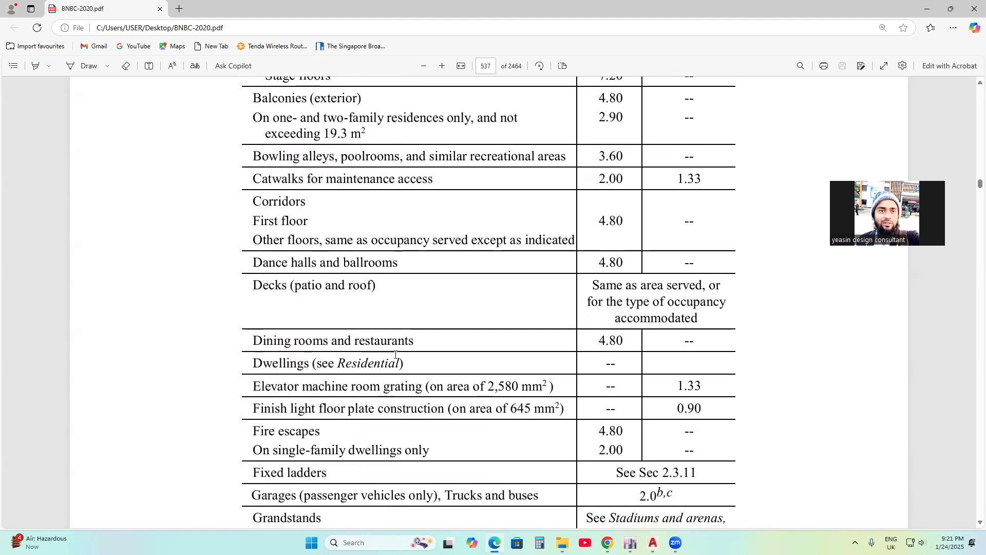
pyautogui.scroll(-1, 396, 353)
pyautogui.scroll(-4, 396, 355)
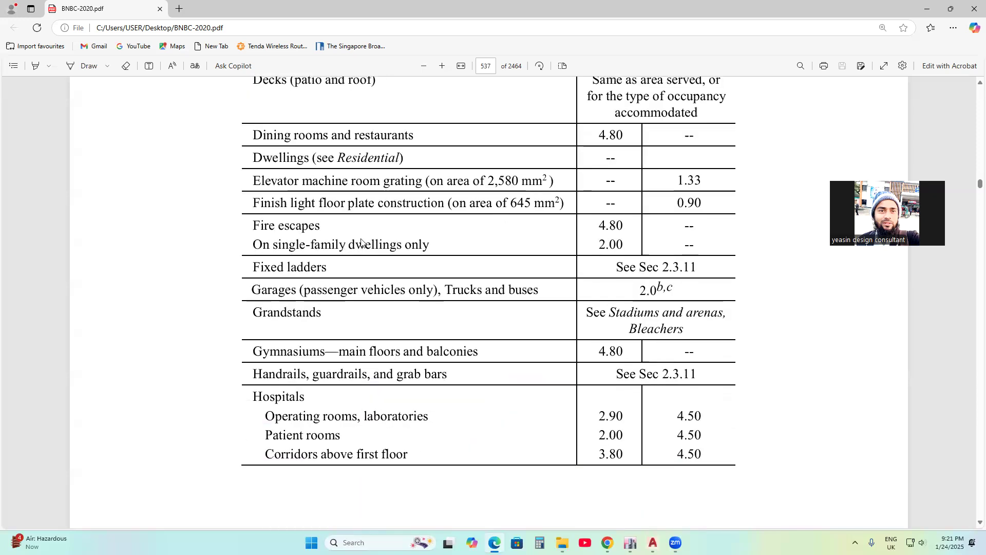
pyautogui.scroll(-1, 371, 400)
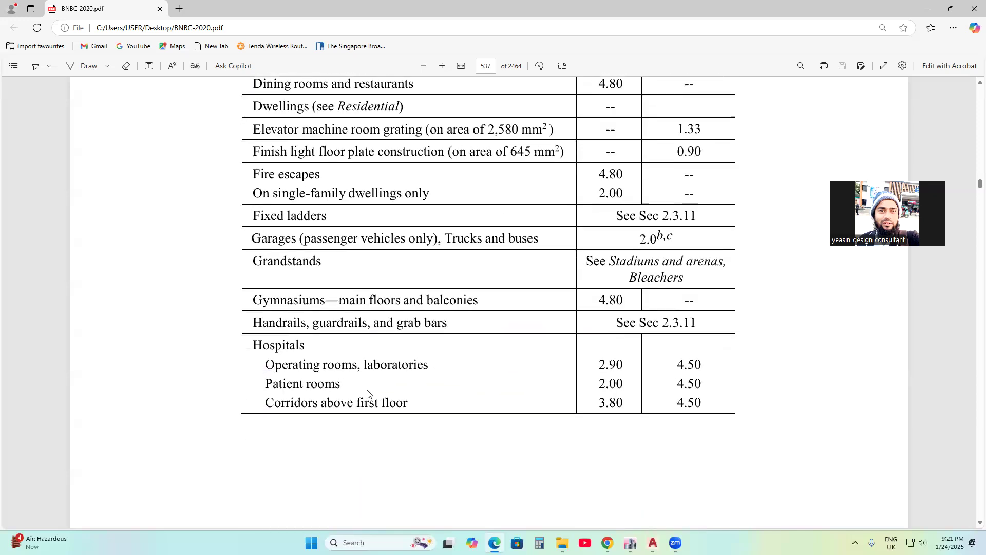
pyautogui.scroll(-1, 368, 394)
pyautogui.scroll(-6, 593, 297)
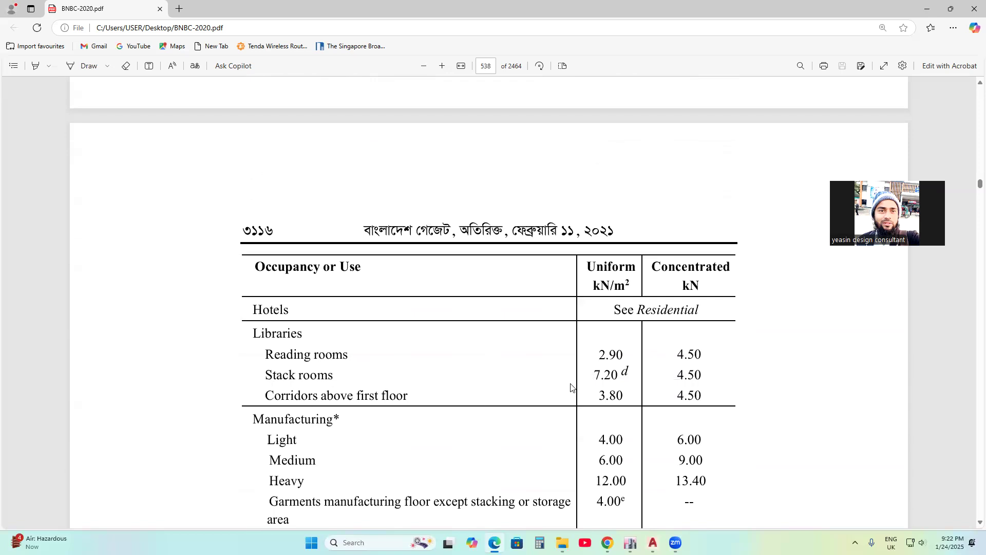
pyautogui.scroll(5, 569, 341)
pyautogui.scroll(13, 569, 330)
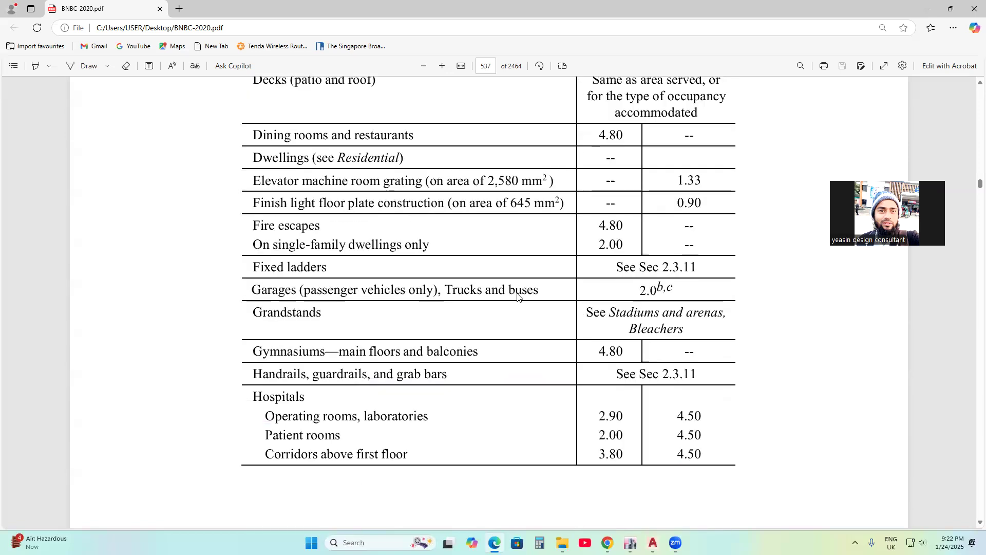
pyautogui.scroll(11, 506, 307)
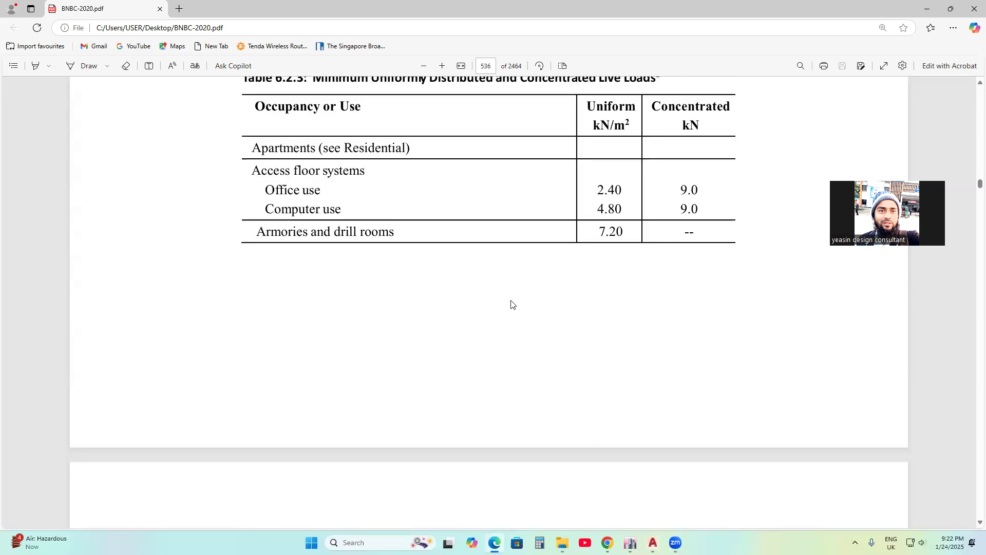
pyautogui.scroll(-11, 511, 305)
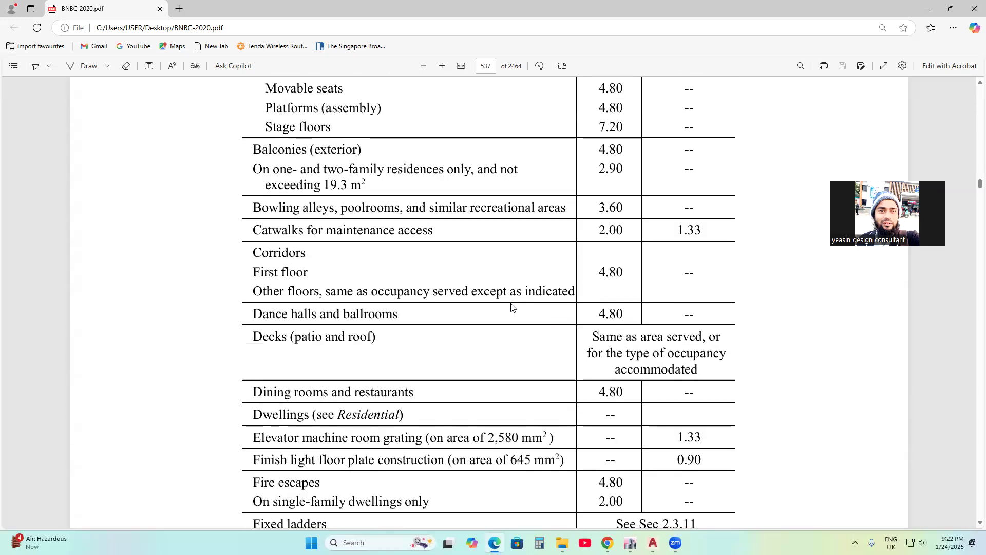
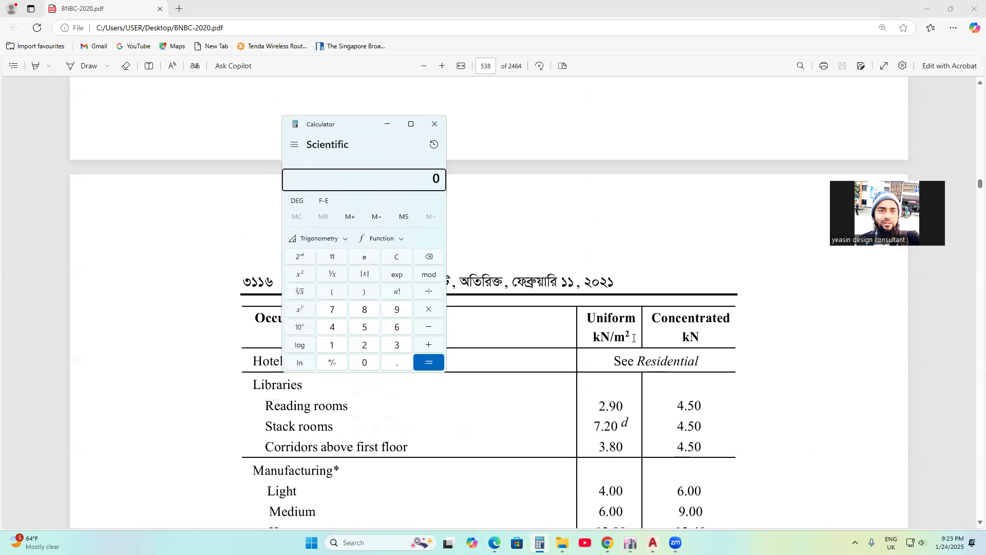
# - Compare the load unit in the ETABS uniform shell load dialog with the unit of the Uniform column in the BNBC-2020 table
pyautogui.scroll(-3, 627, 344)
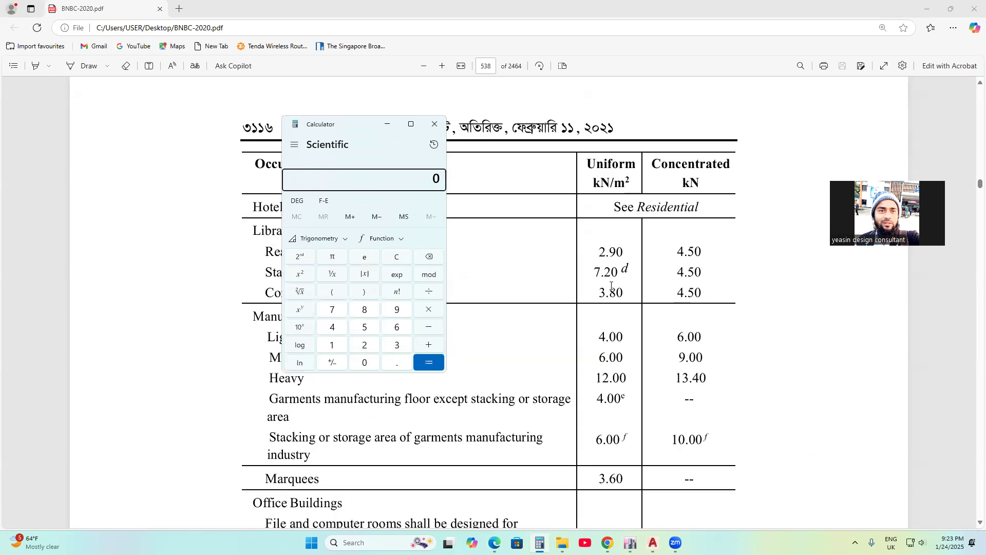
pyautogui.click(630, 542)
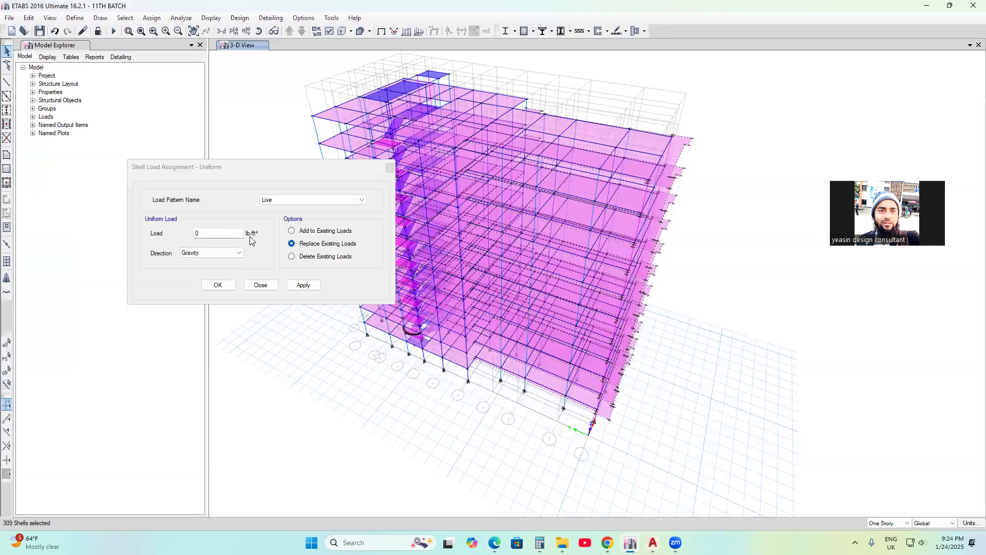
pyautogui.moveTo(630, 543)
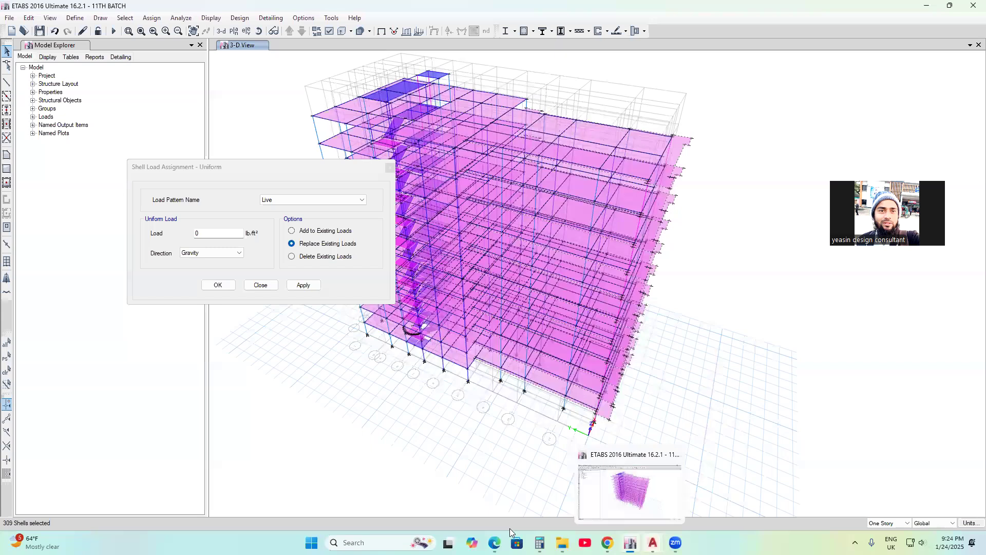
pyautogui.hotkey('alt', 'Tab')
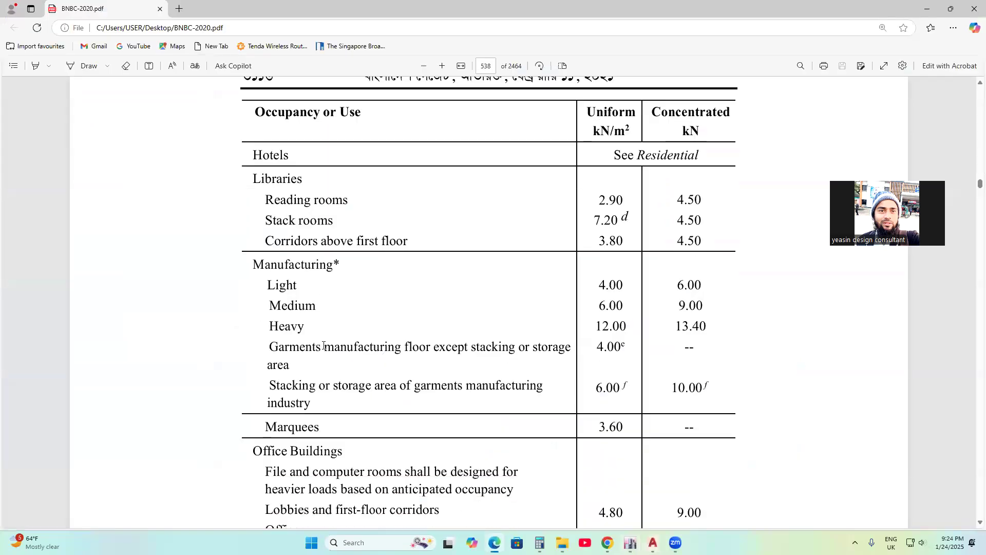
pyautogui.scroll(-1, 324, 346)
pyautogui.scroll(8, 324, 346)
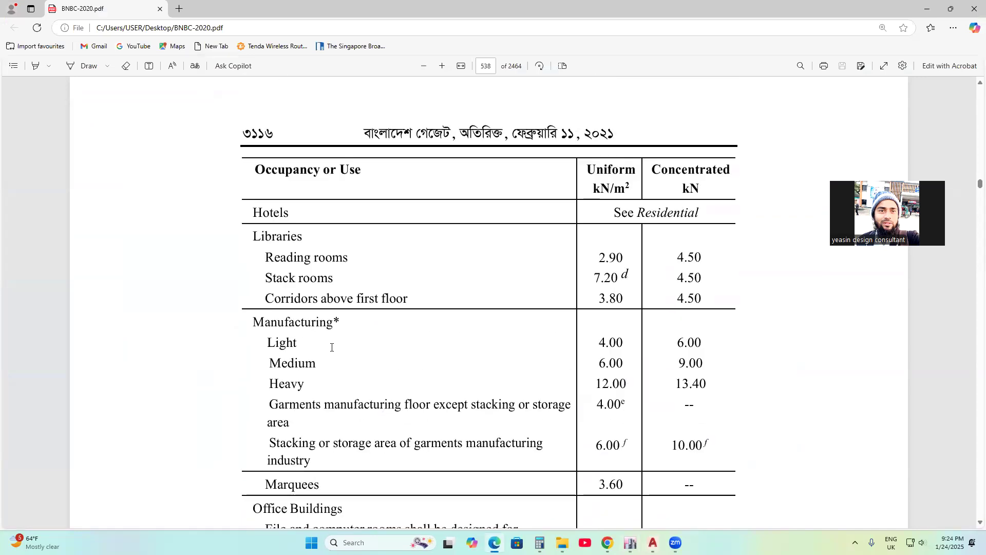
pyautogui.scroll(7, 346, 347)
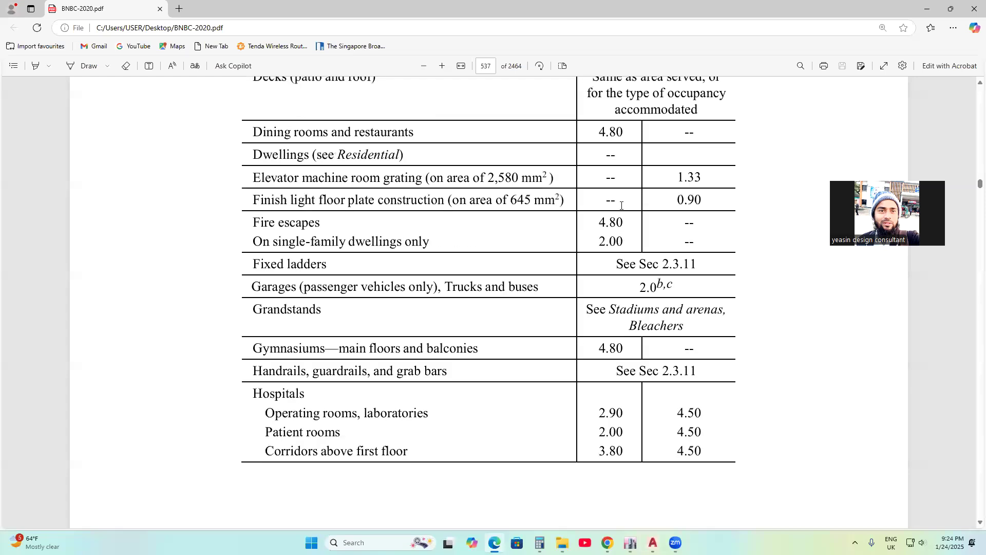
pyautogui.scroll(9, 621, 205)
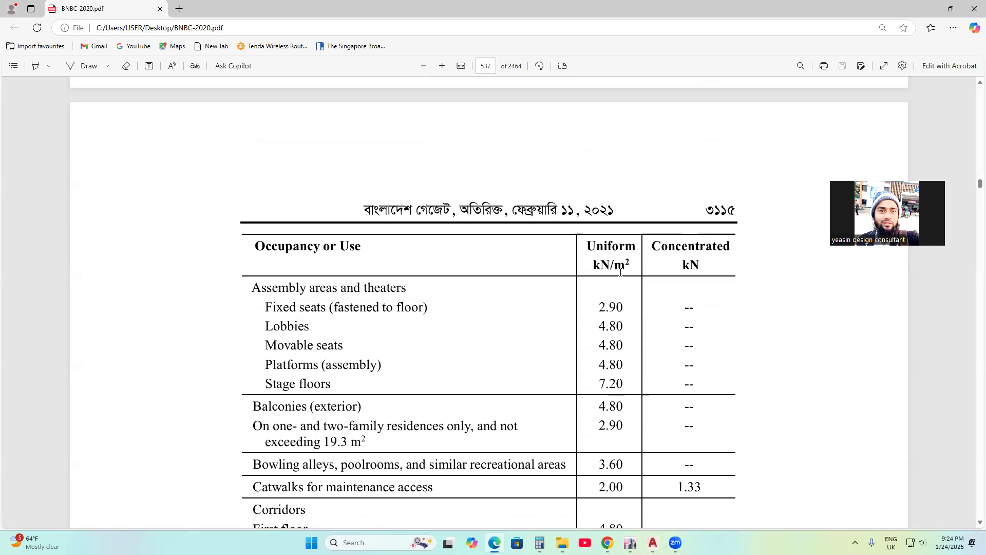
# - Calculate 2 × 20 in Calculator to convert the live load from kN/m² to lb/ft²
pyautogui.click(540, 542)
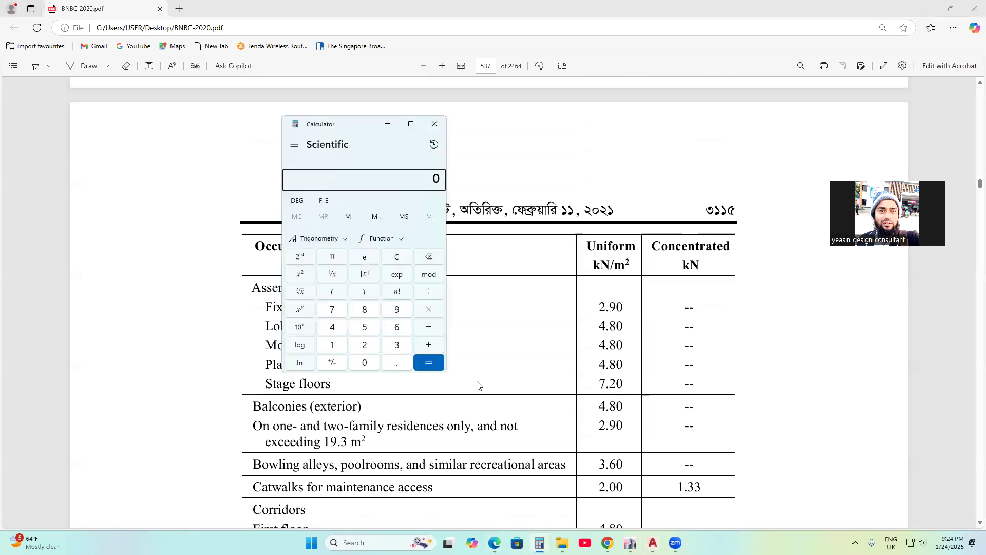
pyautogui.click(364, 344)
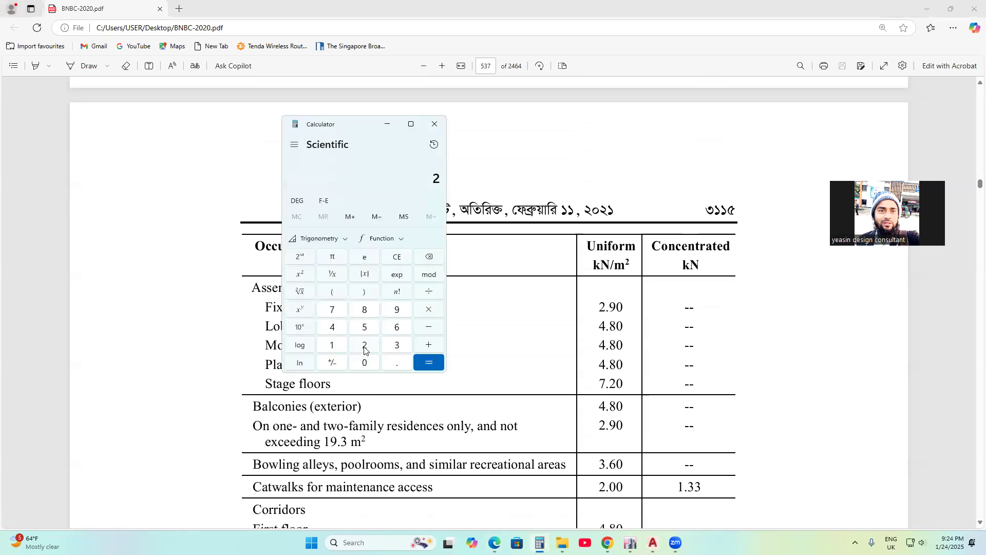
pyautogui.click(429, 312)
pyautogui.click(365, 345)
pyautogui.click(364, 363)
pyautogui.click(428, 363)
# - Switch to ETABS and assign a 40 lb/ft² Live load in the Gravity direction to the selected slabs, replacing existing loads
pyautogui.click(630, 543)
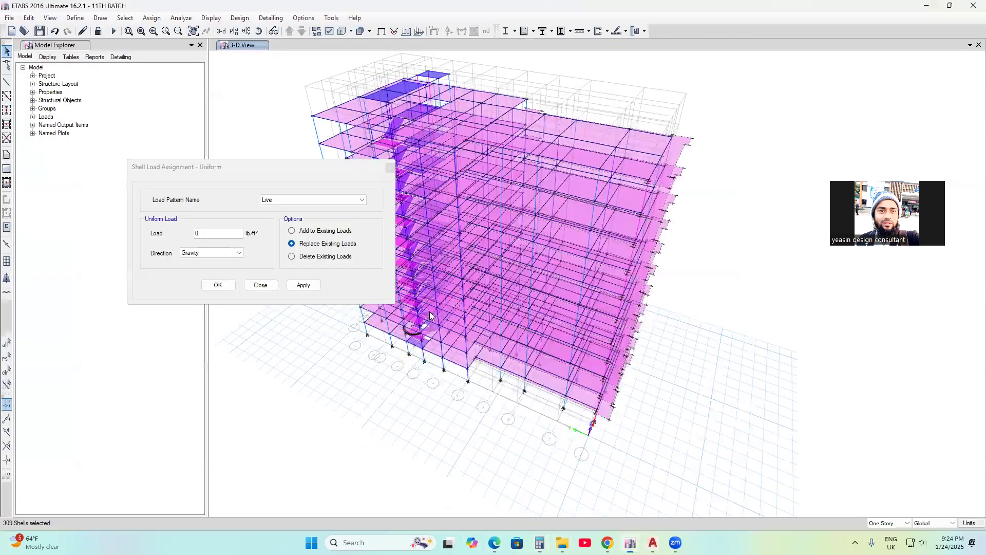
pyautogui.click(214, 233)
pyautogui.press('BackSpace')
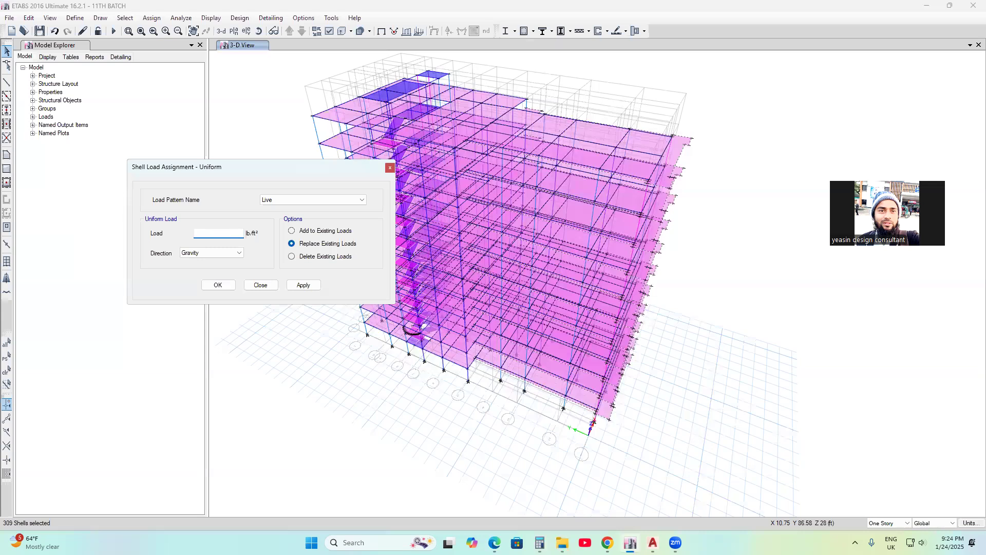
pyautogui.write('40')
pyautogui.click(300, 286)
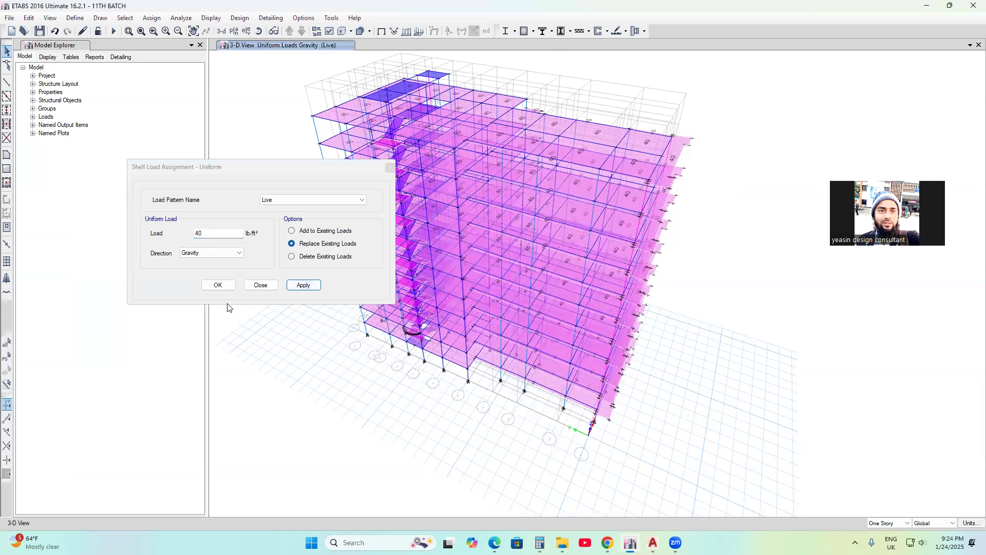
pyautogui.click(216, 289)
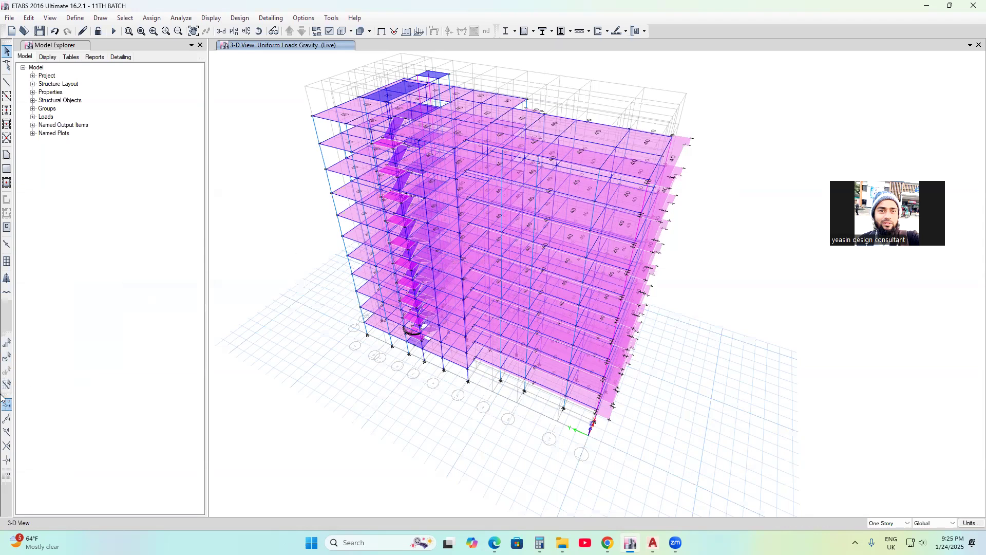
# - Reselect the previously selected slabs and check which load patterns are available for uniform shell load assignment
pyautogui.click(6, 359)
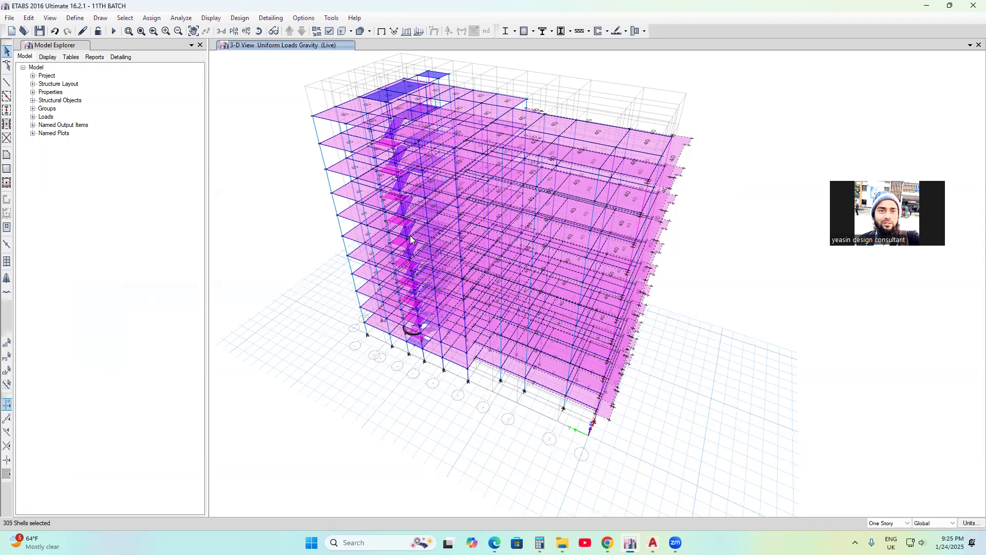
pyautogui.click(151, 23)
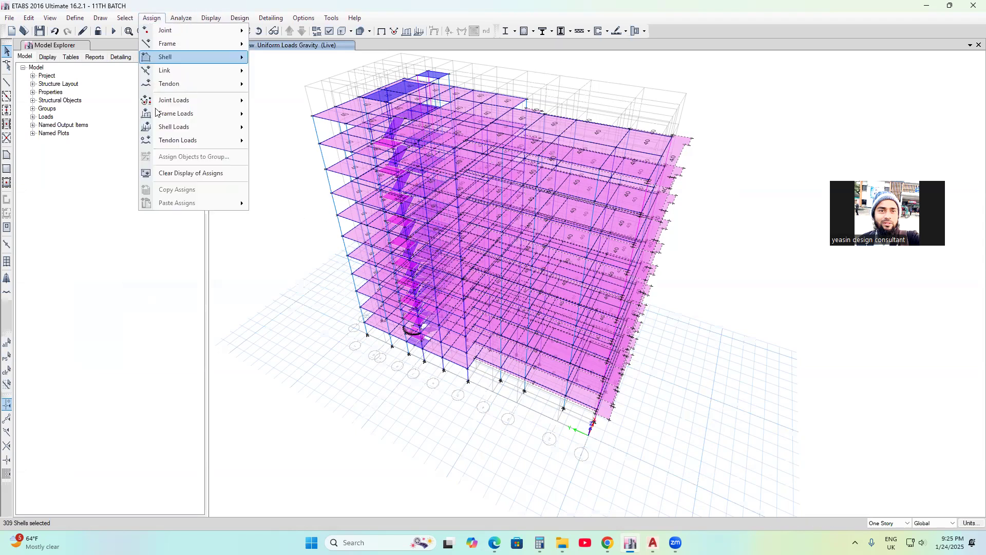
pyautogui.moveTo(171, 129)
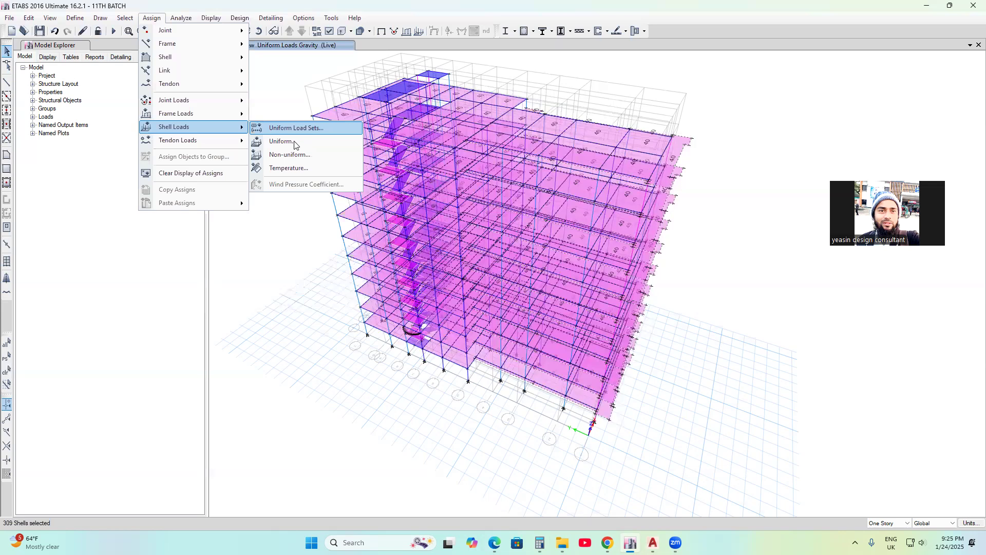
pyautogui.click(282, 141)
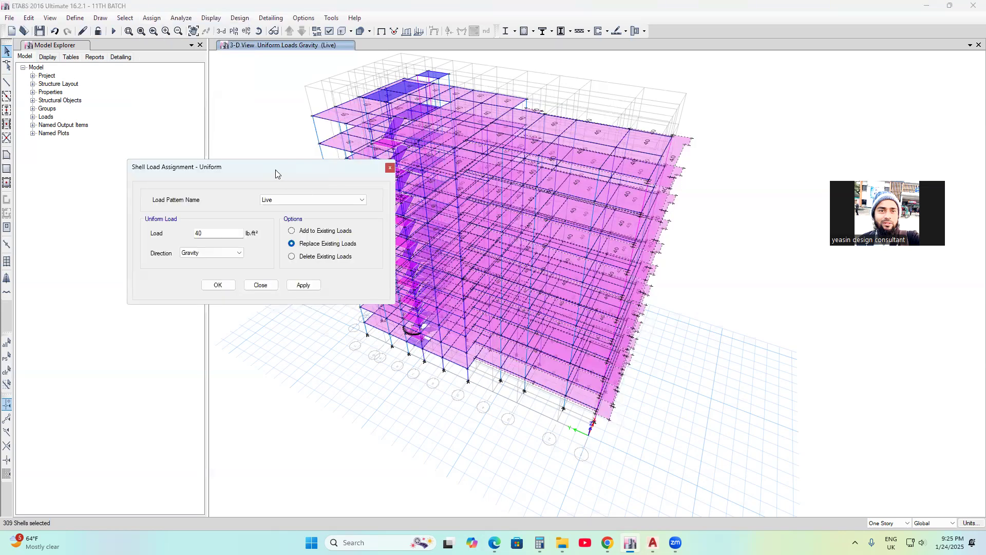
pyautogui.moveTo(276, 170); pyautogui.dragTo(299, 116)
pyautogui.click(308, 147)
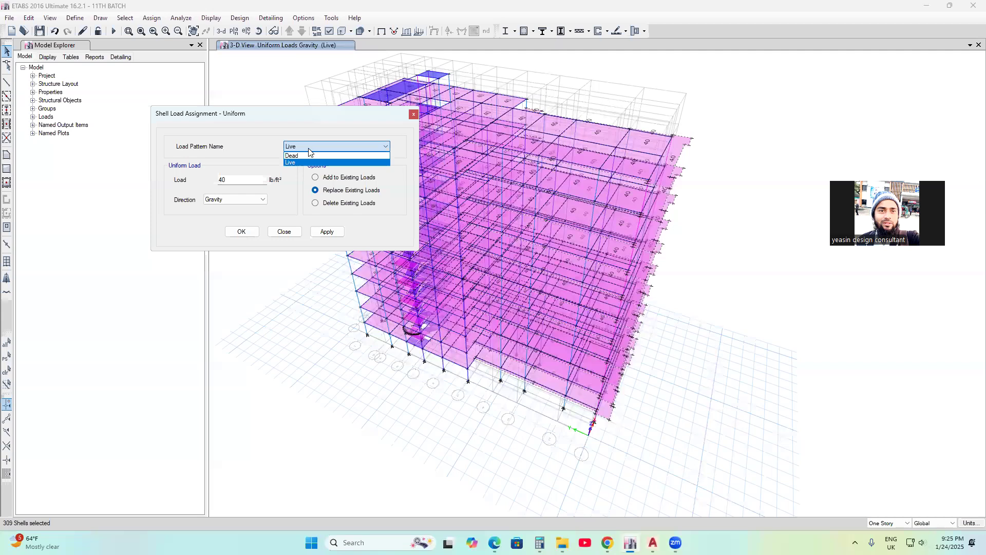
pyautogui.click(283, 232)
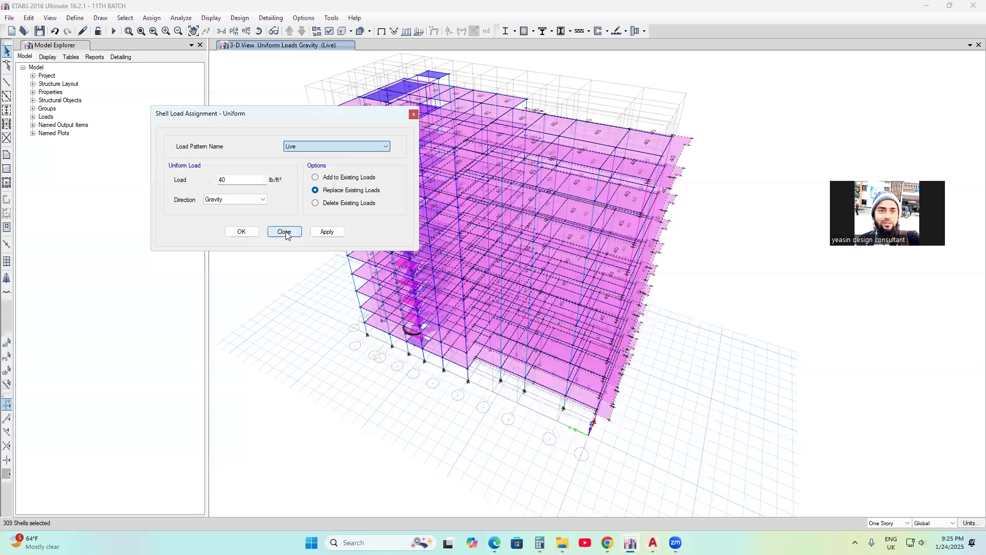
pyautogui.click(285, 233)
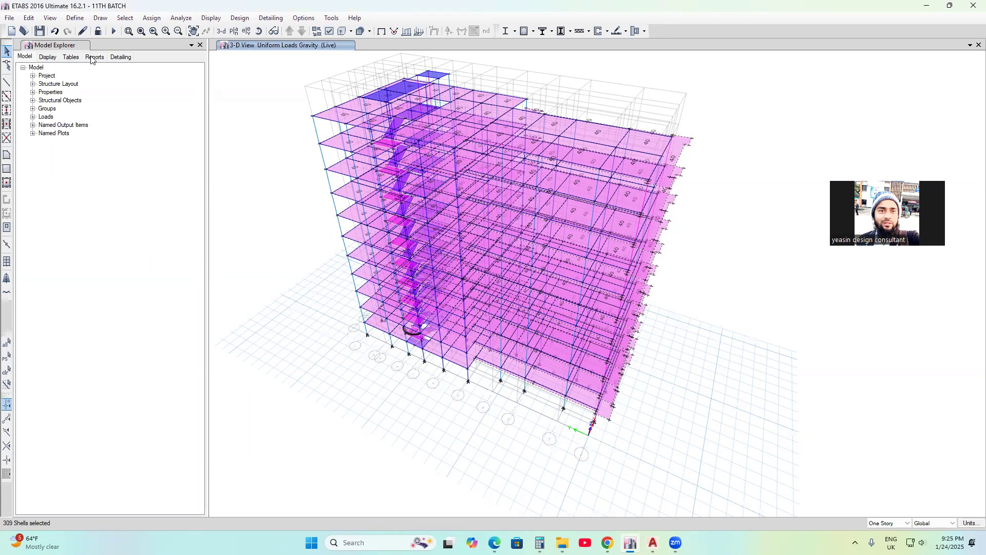
# - Define a new load pattern named PW with the Super Dead type
pyautogui.click(75, 21)
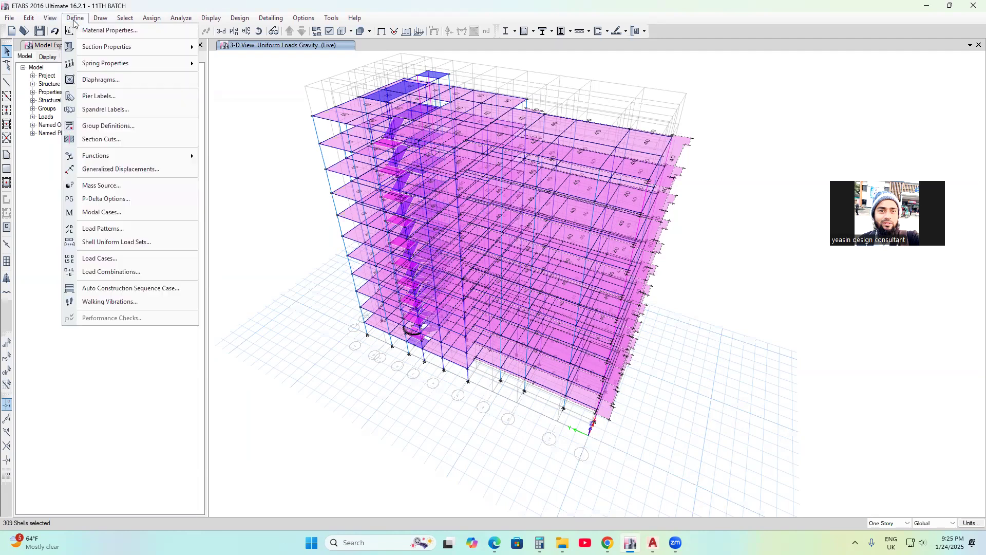
pyautogui.click(103, 228)
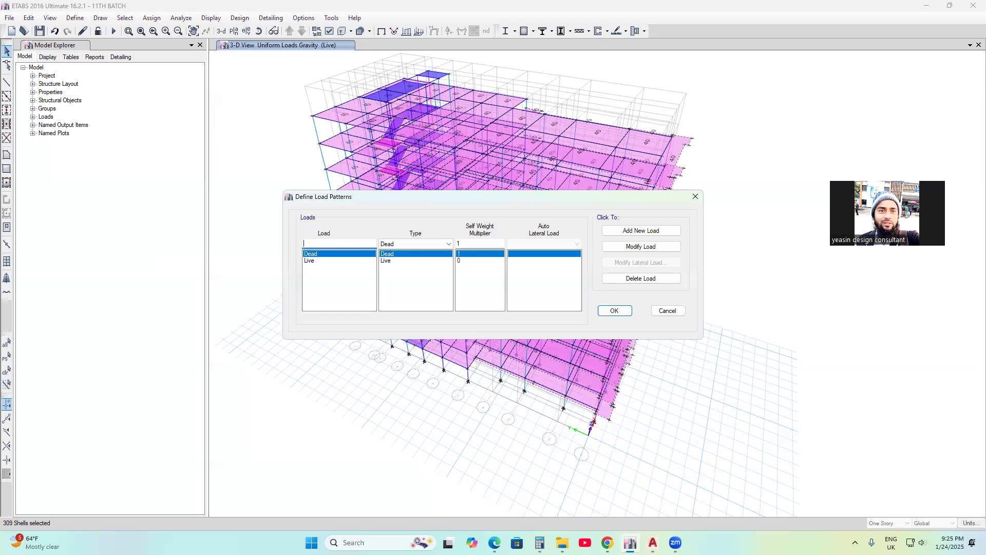
pyautogui.write('PW')
pyautogui.click(423, 244)
pyautogui.click(406, 260)
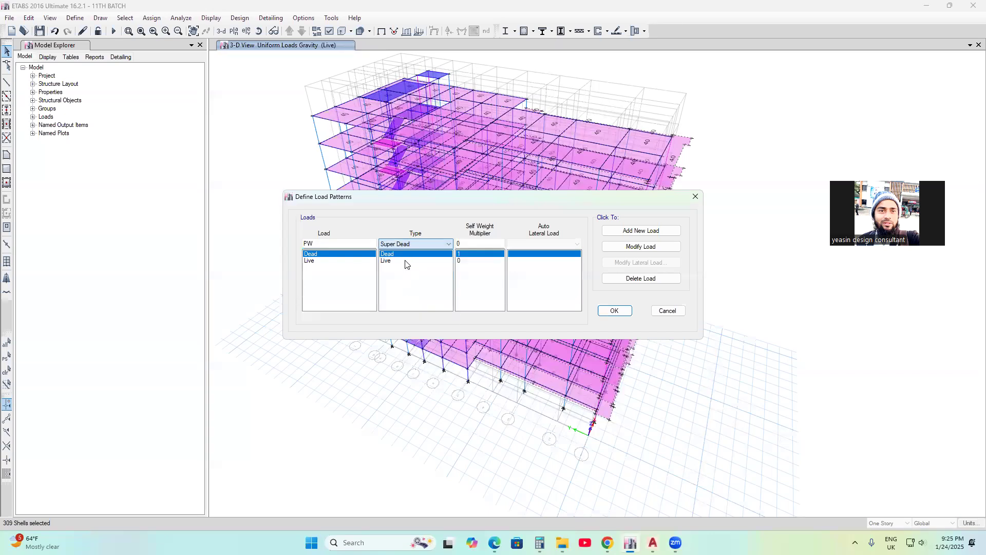
pyautogui.click(633, 233)
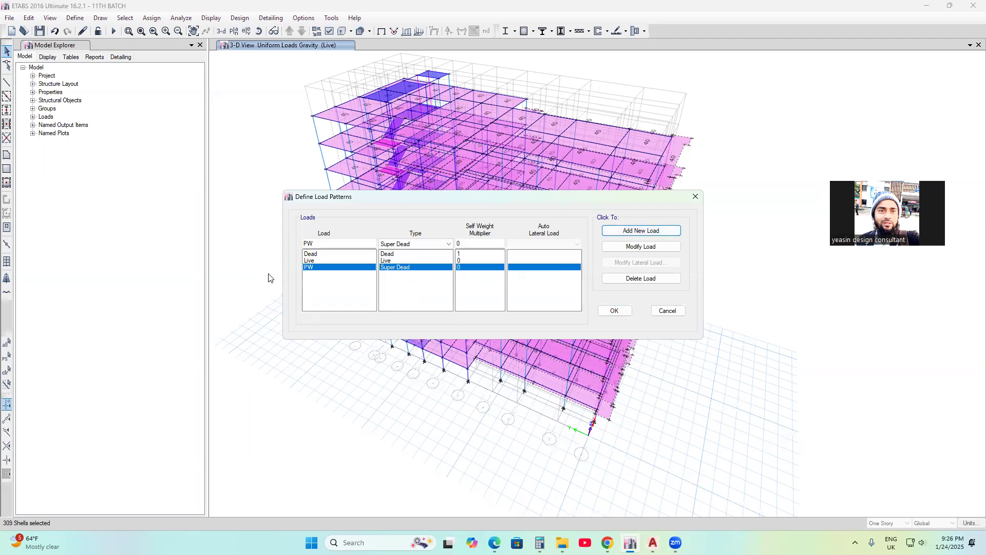
# - Add a load pattern named FF with the Super Dead type
pyautogui.click(317, 243)
pyautogui.press('BackSpace')
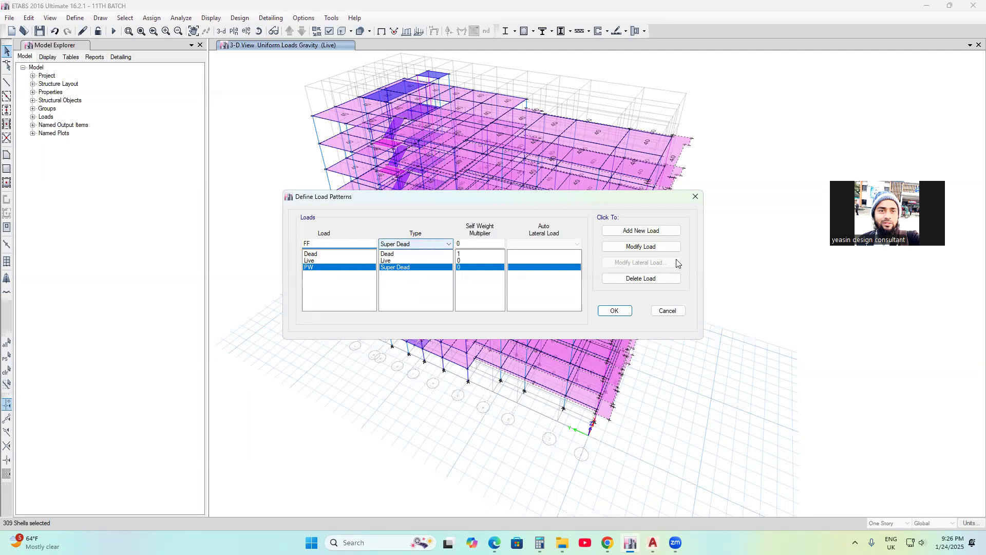
pyautogui.click(656, 232)
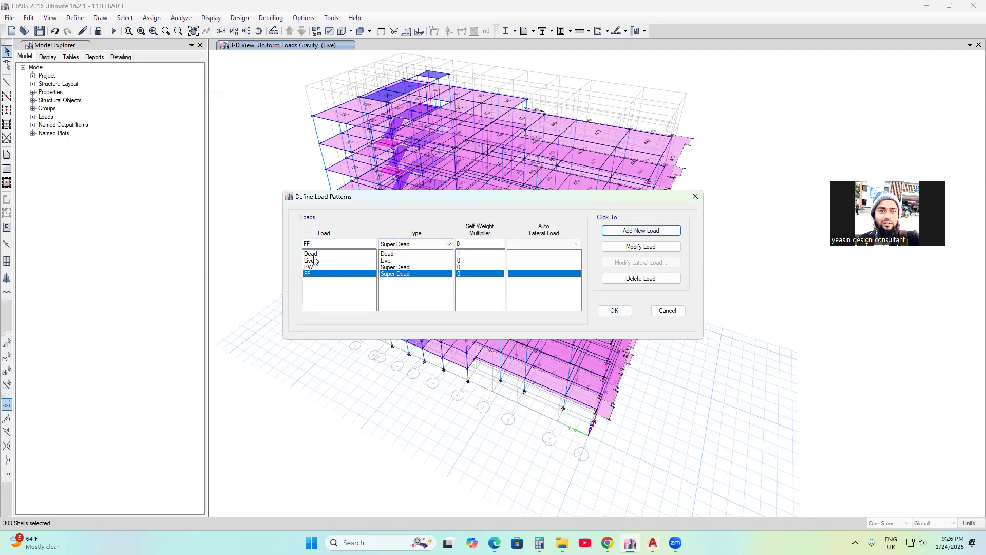
# - Add a Seismic load pattern named EQX with ASCE 7-05 as its auto lateral load
pyautogui.click(312, 243)
pyautogui.press('BackSpace')
pyautogui.press('BackSpace')
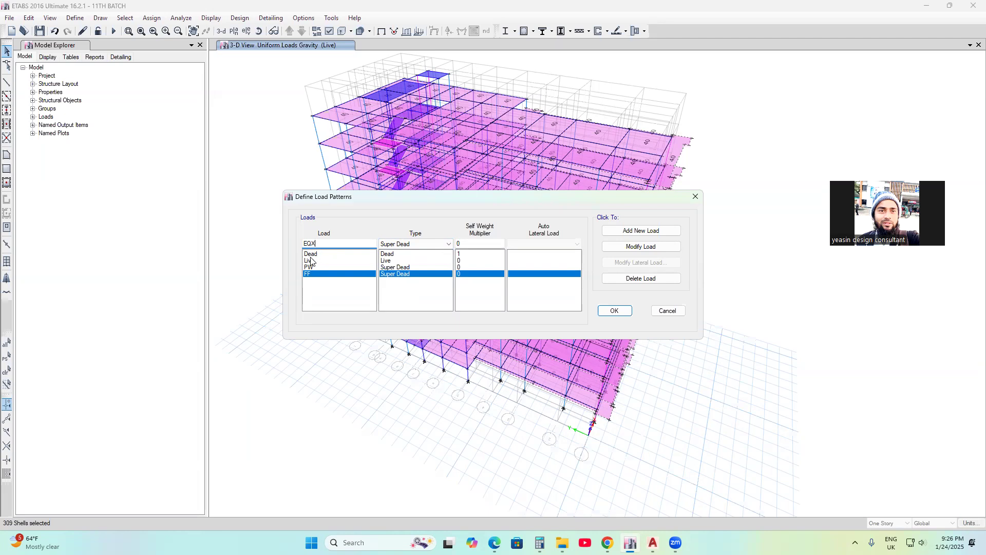
pyautogui.click(445, 244)
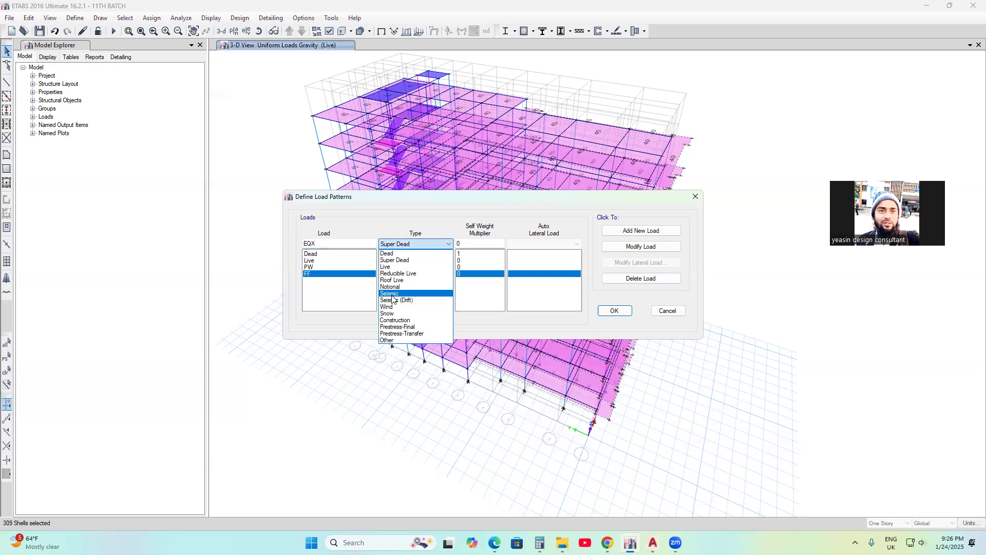
pyautogui.click(393, 294)
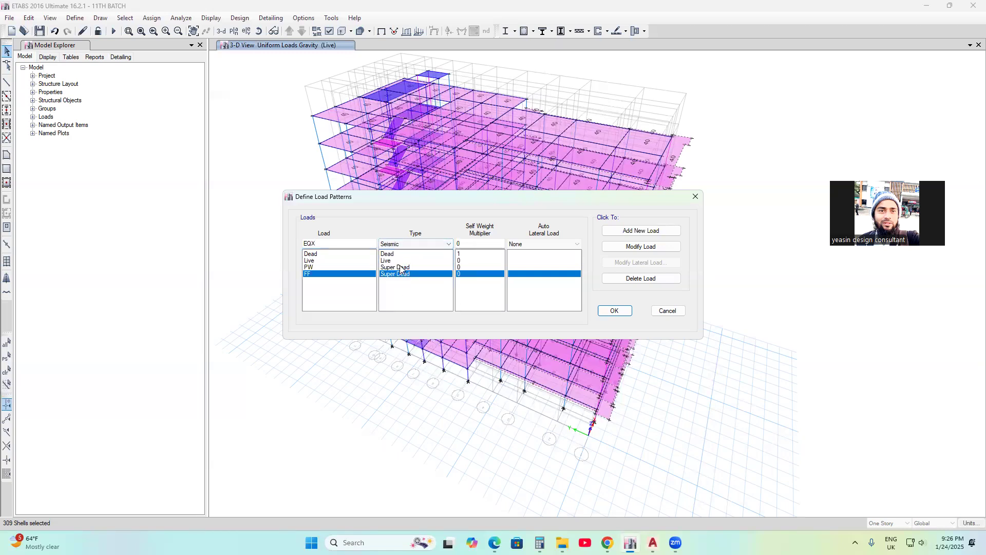
pyautogui.click(559, 245)
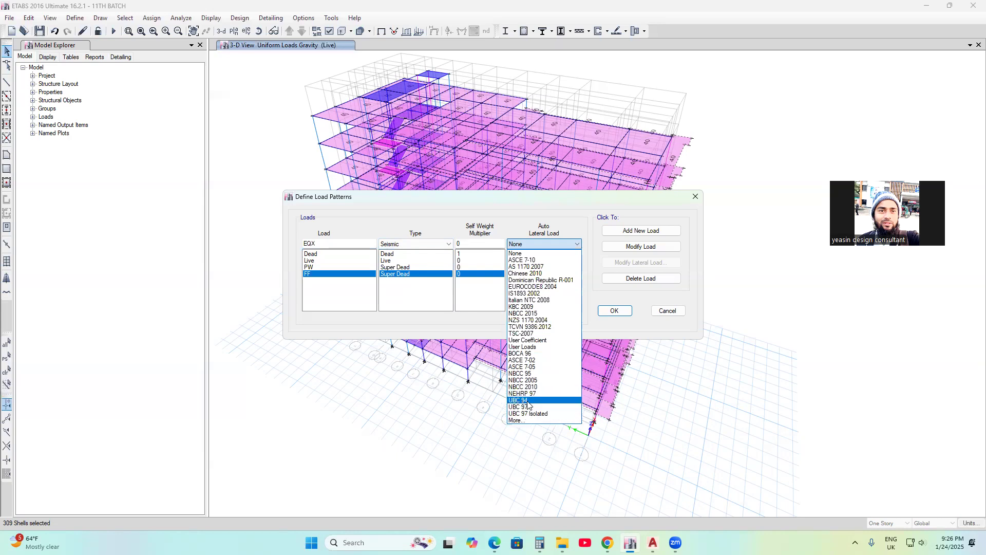
pyautogui.click(527, 367)
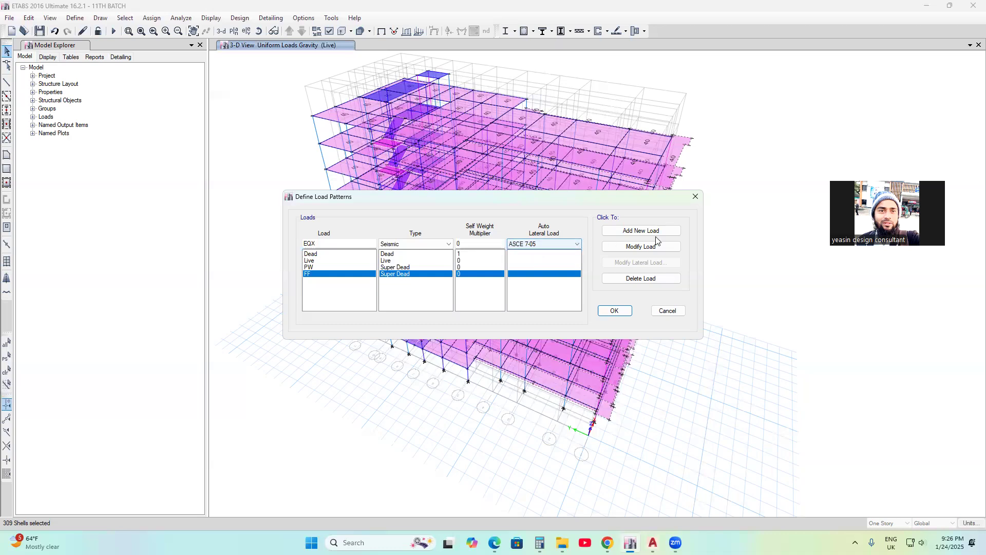
pyautogui.click(632, 232)
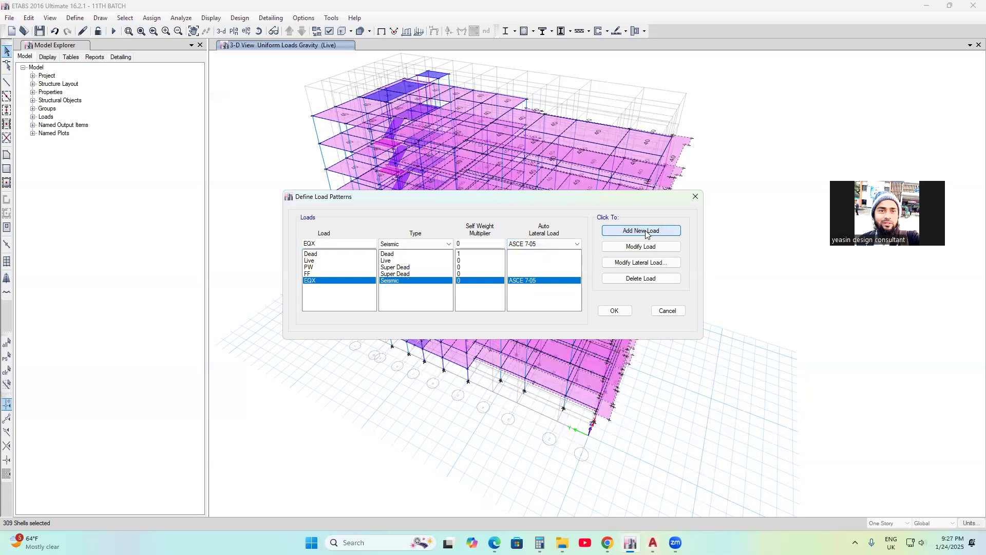
# - Add a matching Seismic load pattern named EQY, also using the ASCE 7-05 auto lateral load
pyautogui.click(317, 244)
pyautogui.write('Y')
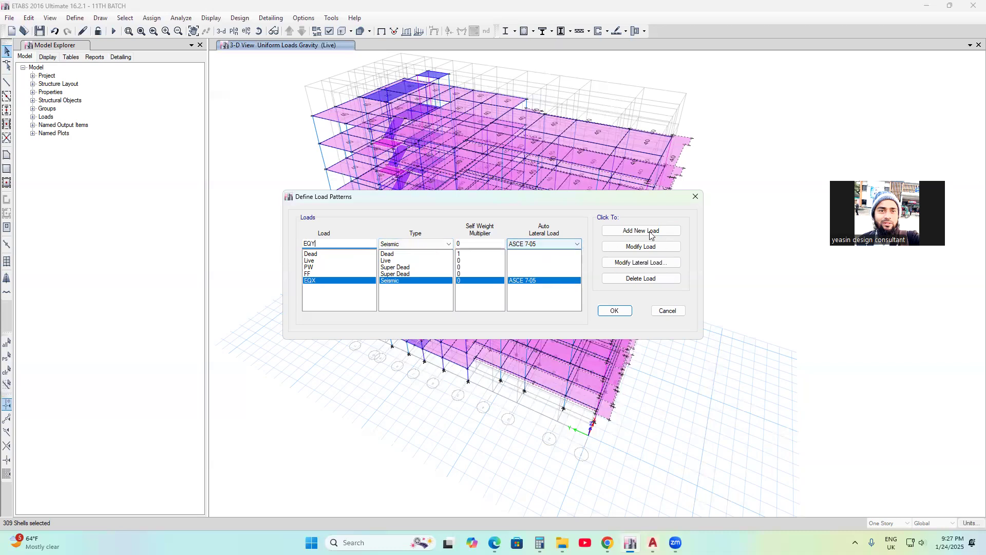
pyautogui.click(607, 234)
# - Add a Wind load pattern named WLX with ASCE 7-05 as its auto lateral load
pyautogui.click(324, 244)
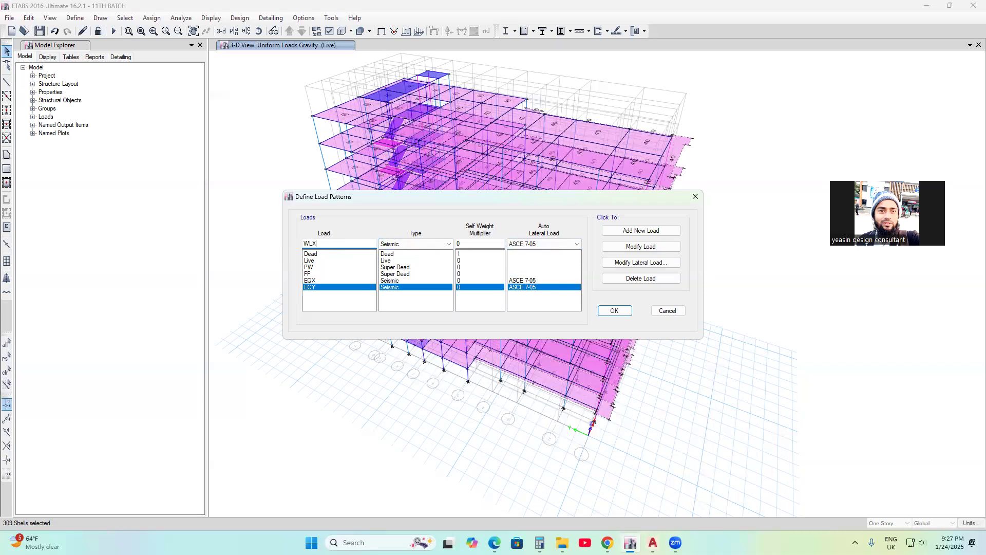
pyautogui.click(396, 245)
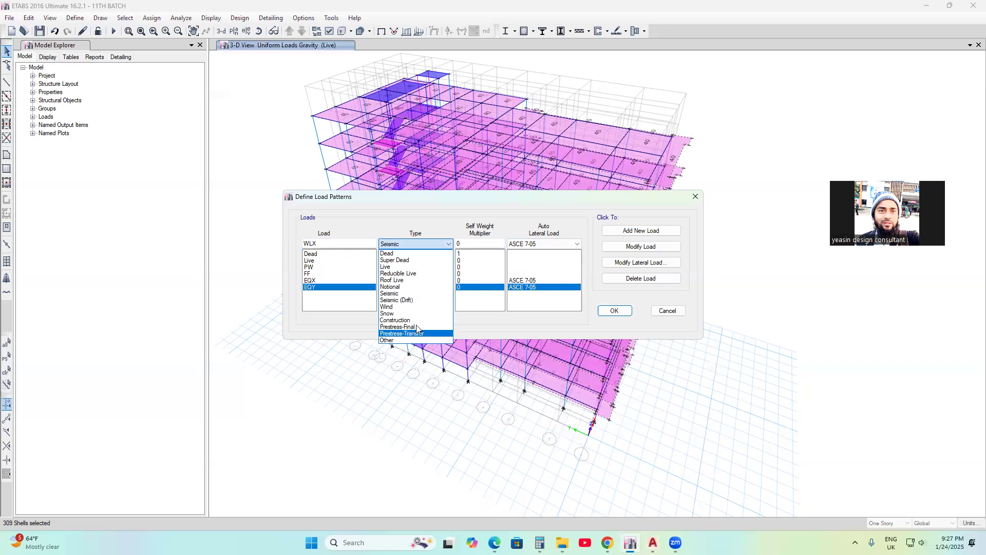
pyautogui.click(388, 307)
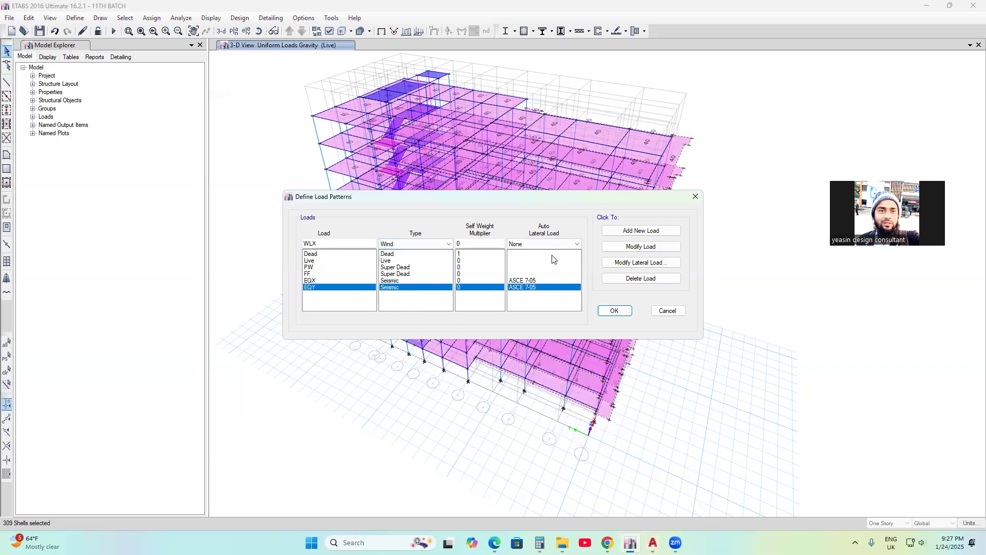
pyautogui.click(536, 244)
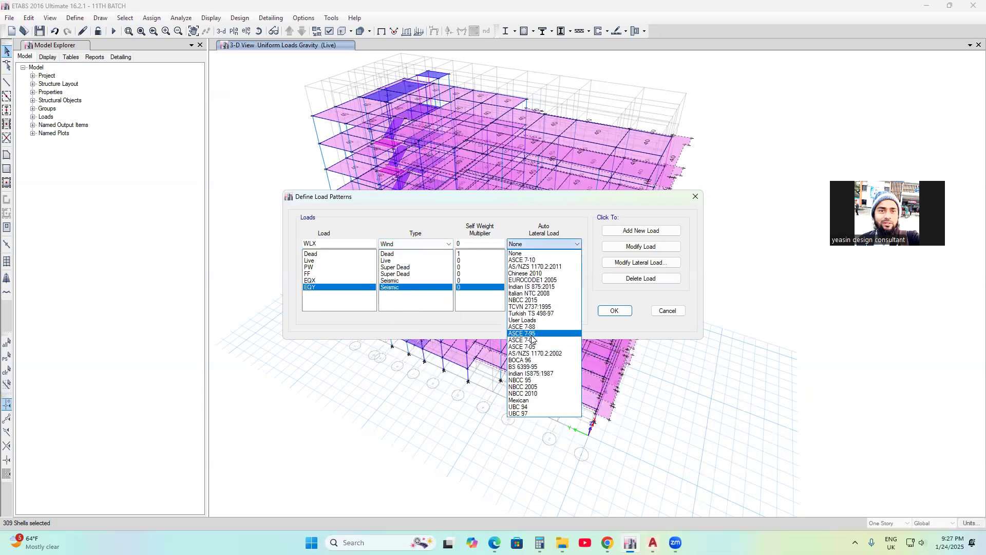
pyautogui.click(520, 347)
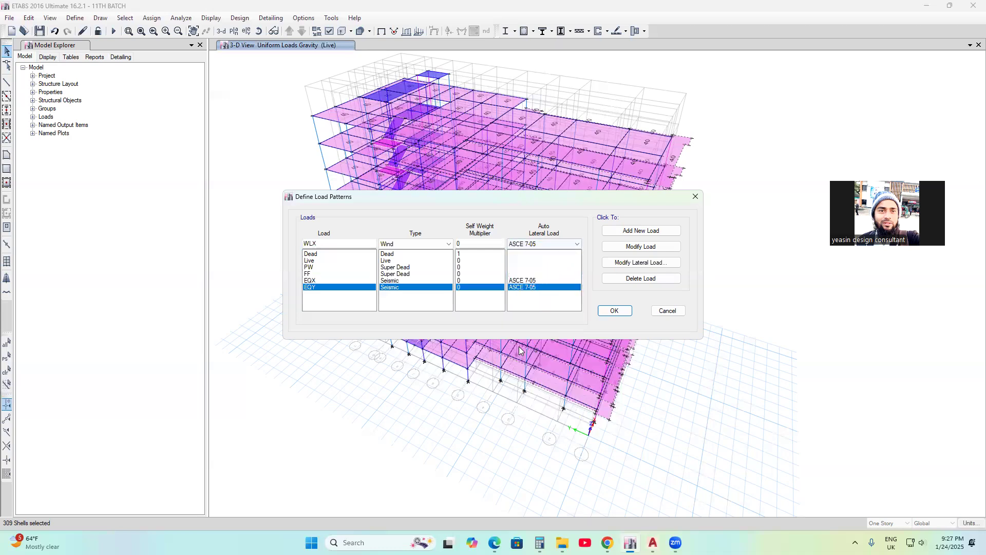
pyautogui.click(650, 238)
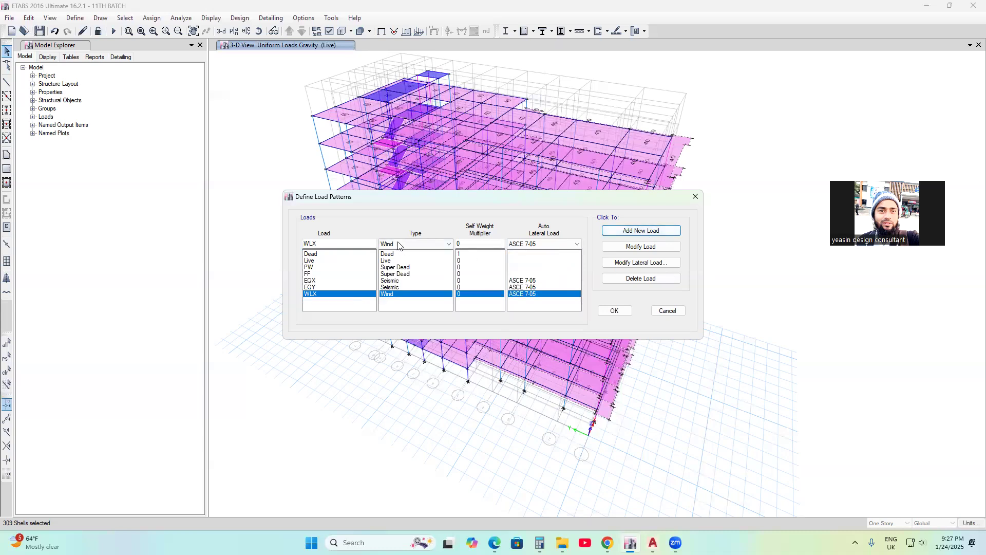
# - Add a second Wind load pattern named WLY using ASCE 7-05, and accept the load pattern definitions
pyautogui.click(324, 243)
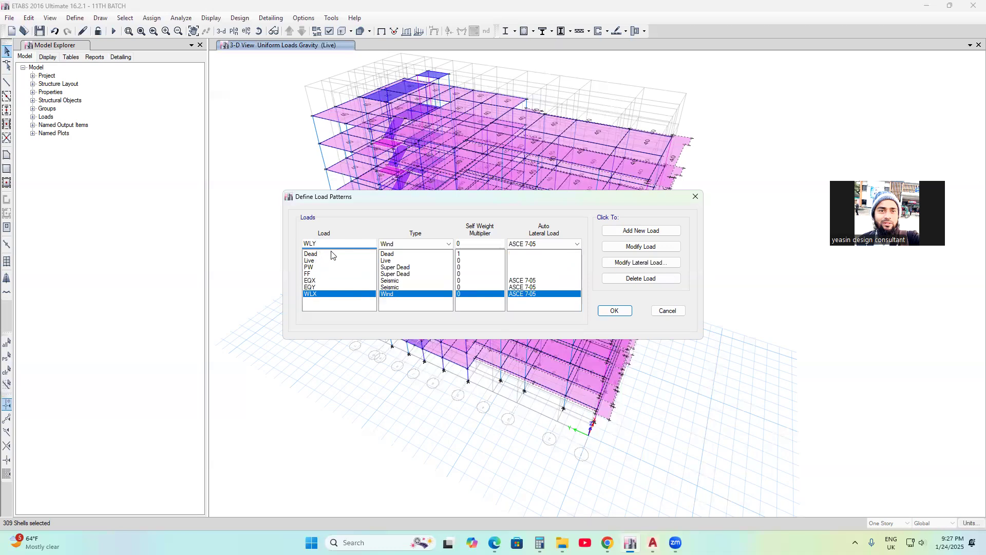
pyautogui.click(628, 234)
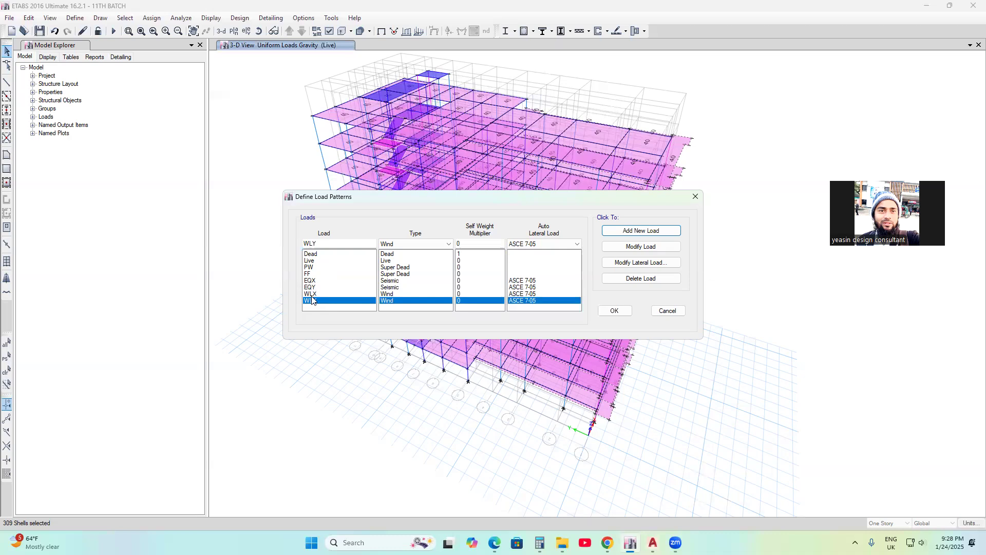
pyautogui.click(313, 294)
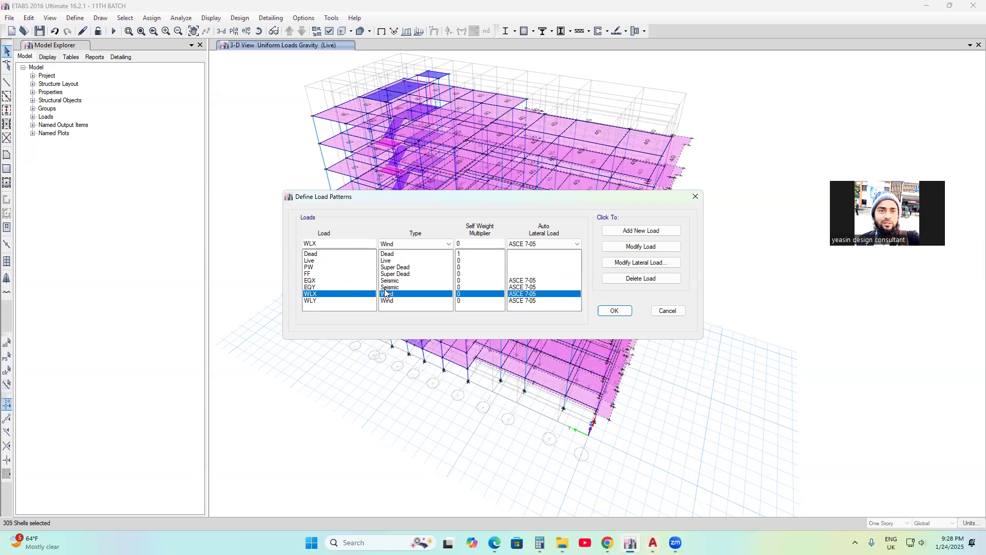
pyautogui.click(614, 311)
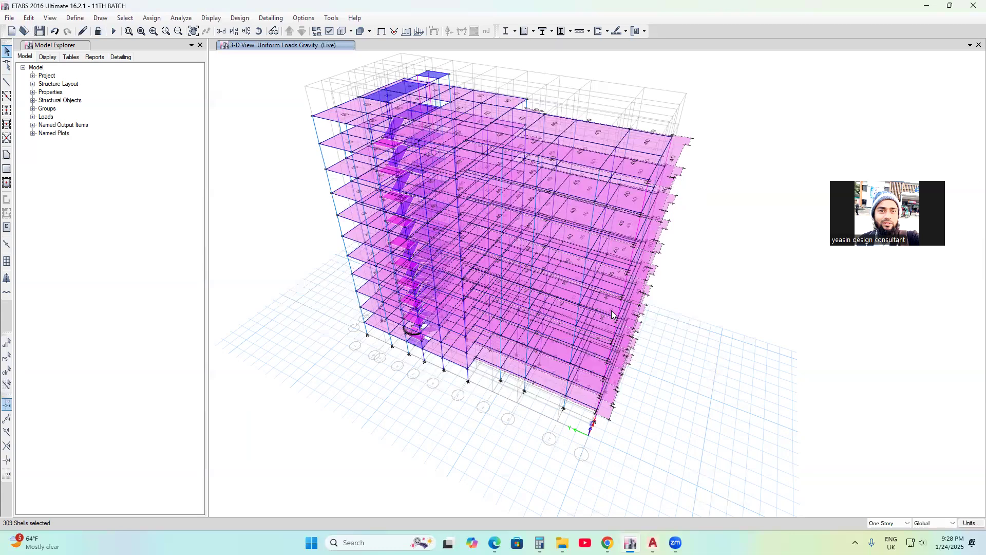
# - Select all slabs that use the Slab=5 INCH section property
pyautogui.moveTo(695, 279); pyautogui.dragTo(674, 278, button='middle')
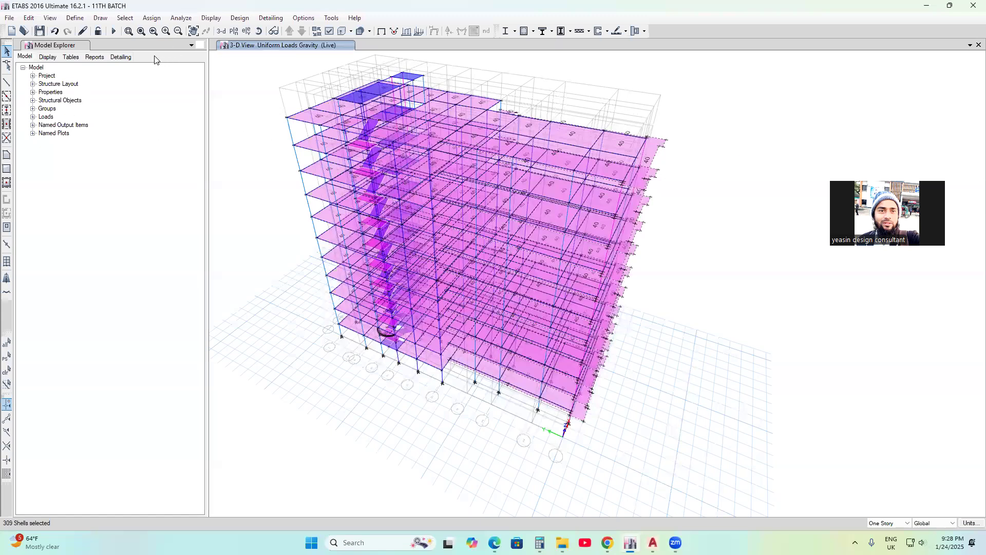
pyautogui.moveTo(427, 151); pyautogui.dragTo(428, 163, button='middle')
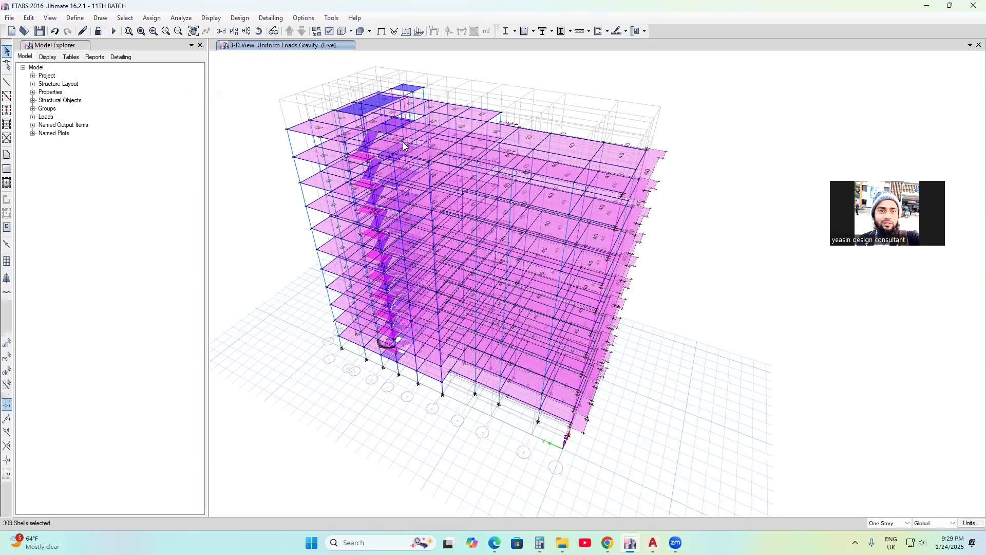
pyautogui.click(124, 18)
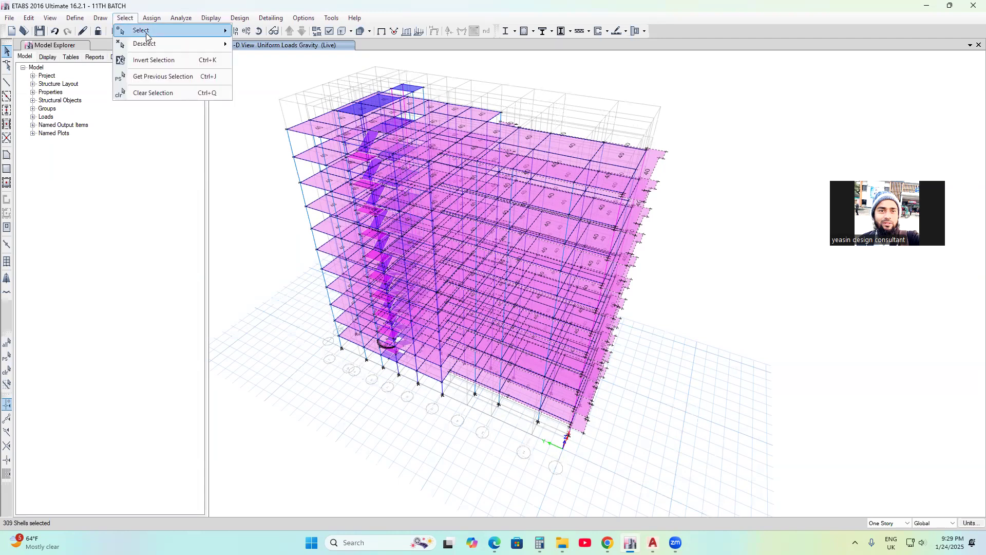
pyautogui.moveTo(147, 33)
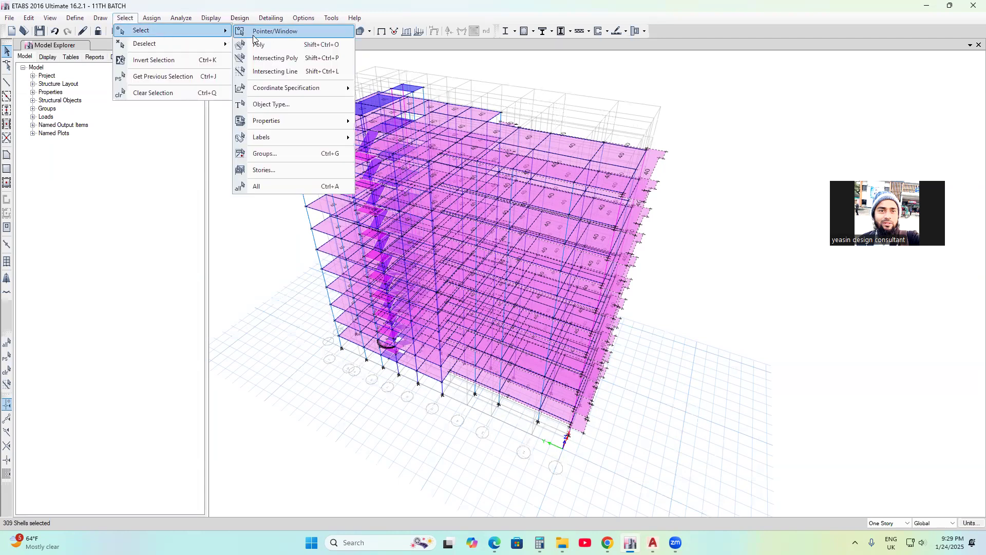
pyautogui.moveTo(308, 123)
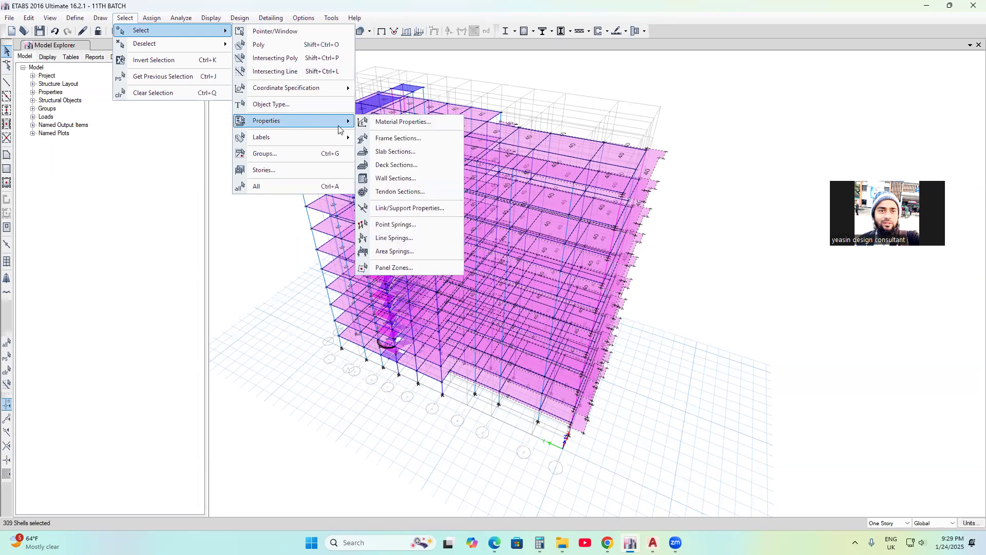
pyautogui.click(406, 152)
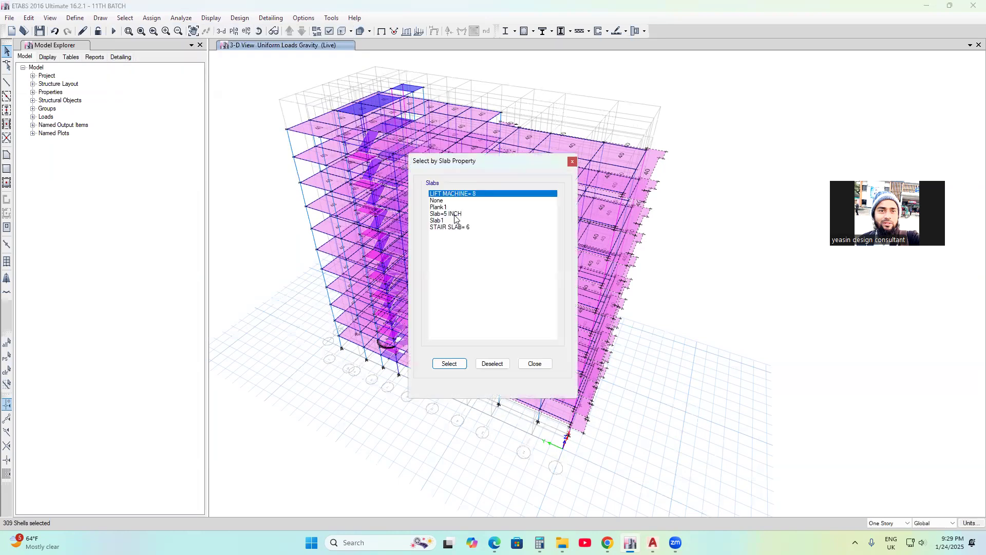
pyautogui.click(455, 215)
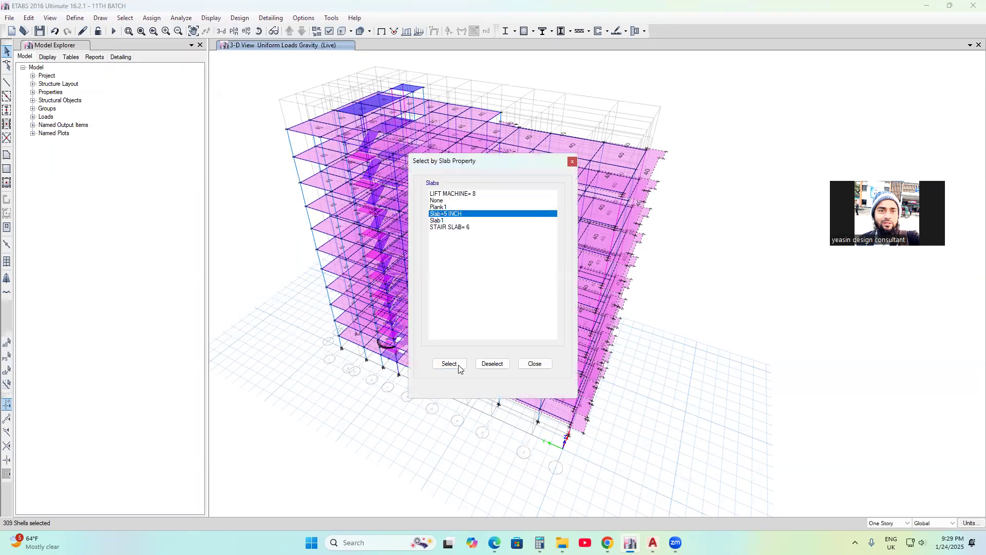
pyautogui.click(535, 364)
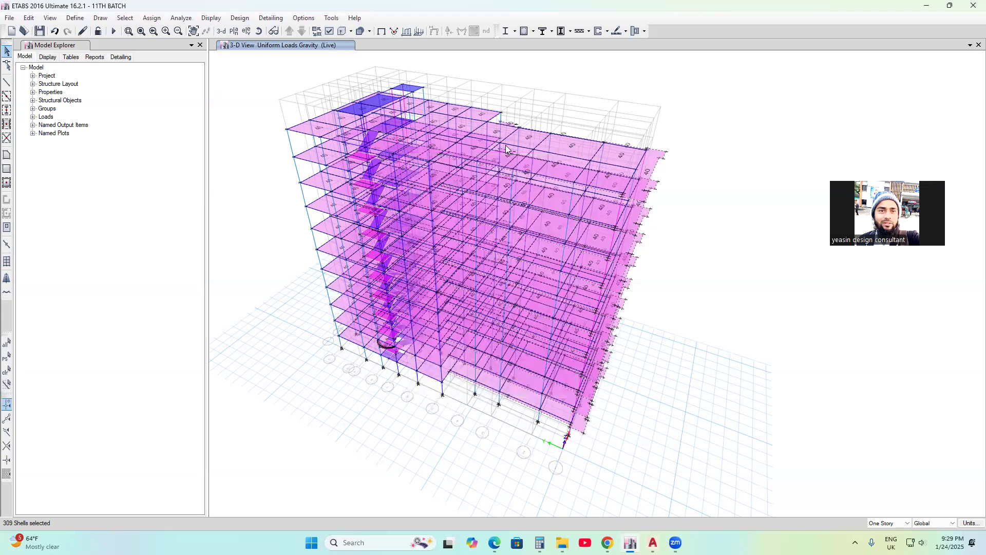
# - Inspect the slab loads on the lower stories in 3D and switch the view to the GF story plan
pyautogui.click(259, 31)
pyautogui.moveTo(676, 390); pyautogui.dragTo(699, 391)
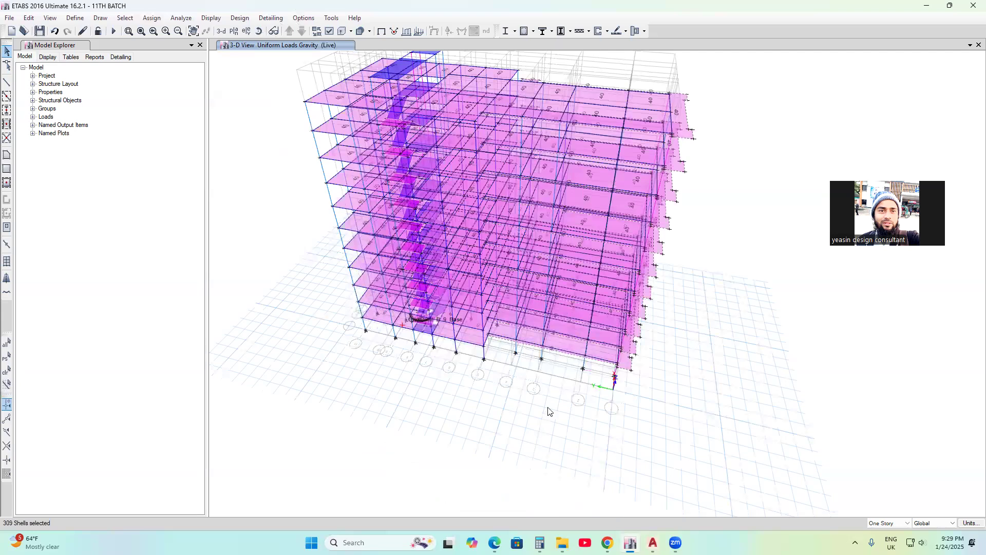
pyautogui.moveTo(596, 344); pyautogui.dragTo(571, 337)
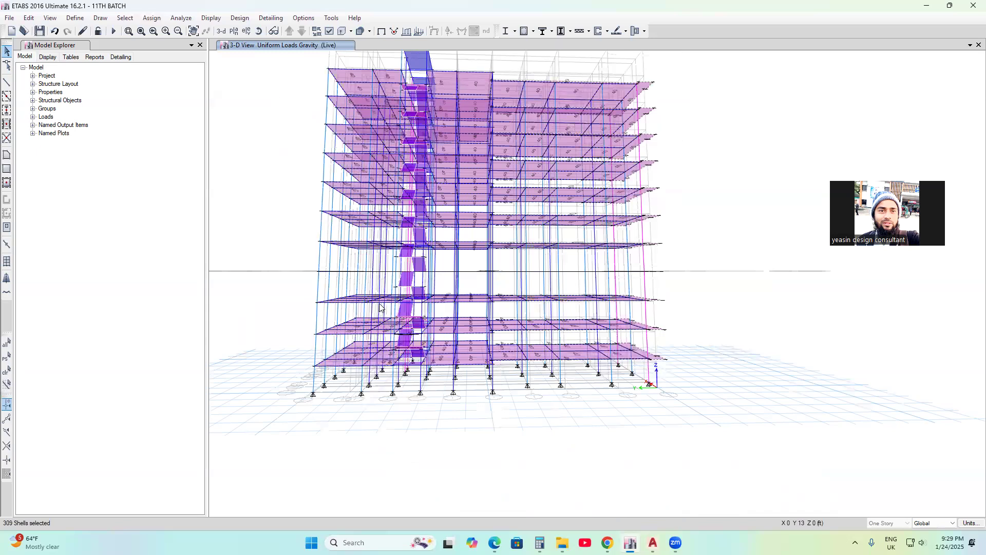
pyautogui.scroll(3, 388, 351)
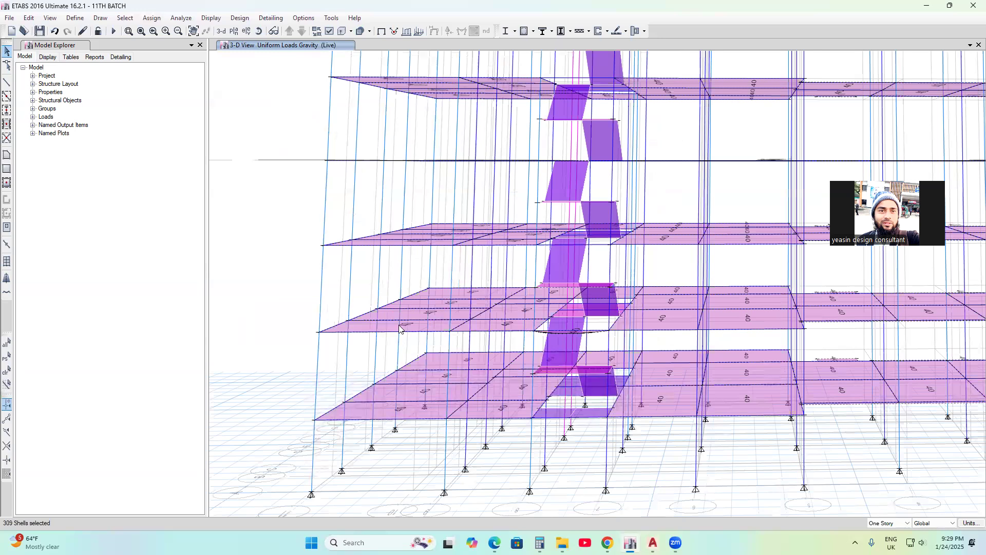
pyautogui.moveTo(465, 289); pyautogui.dragTo(399, 278, button='middle')
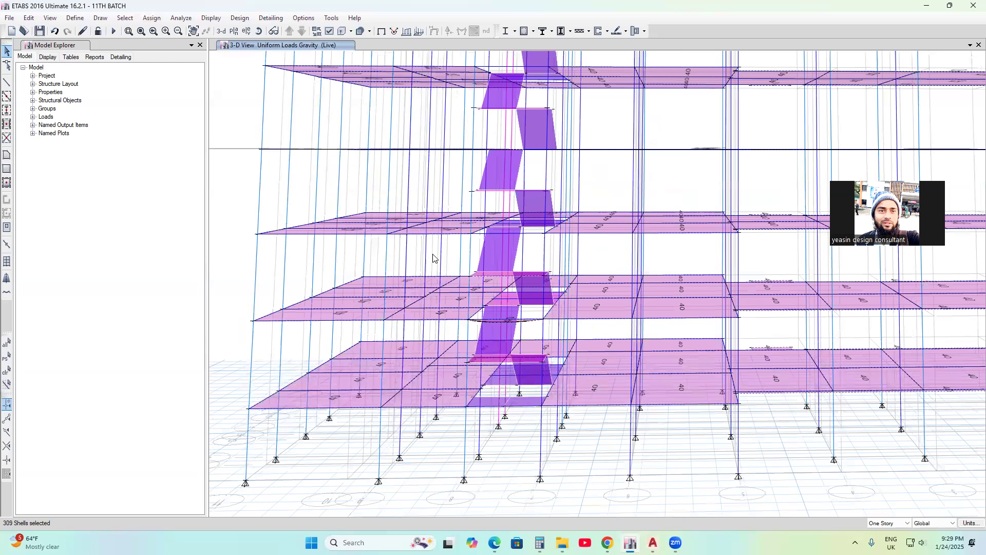
pyautogui.scroll(-3, 405, 245)
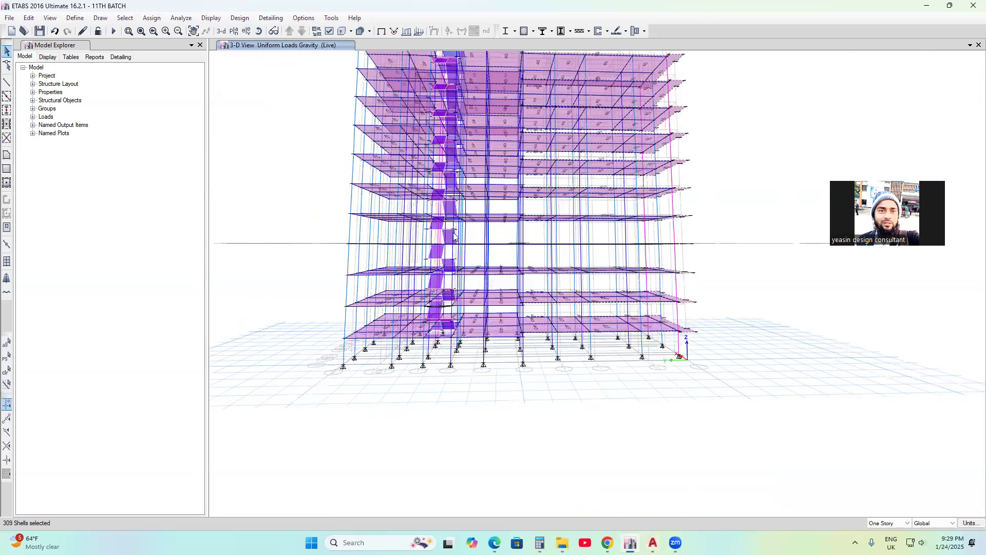
pyautogui.click(234, 32)
pyautogui.click(438, 312)
pyautogui.click(532, 396)
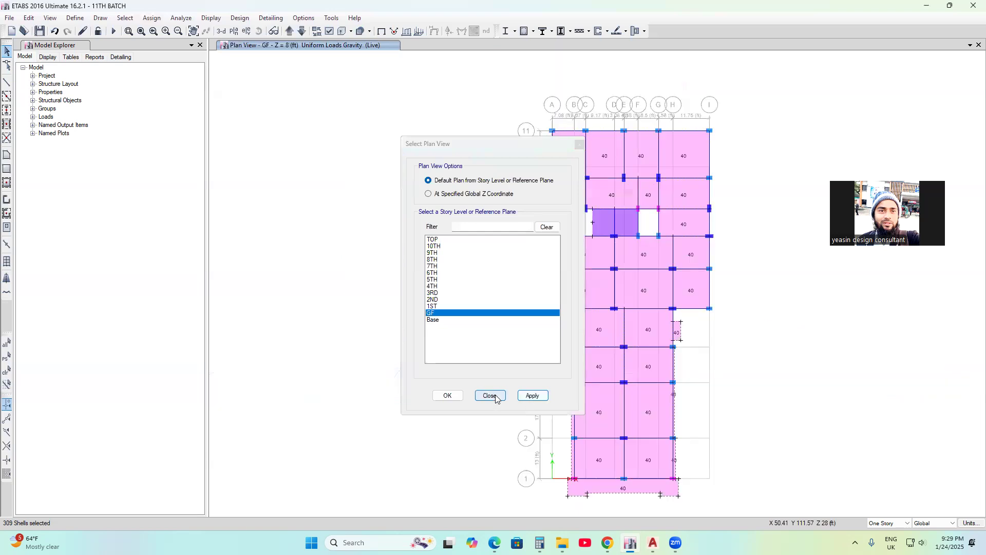
pyautogui.click(489, 396)
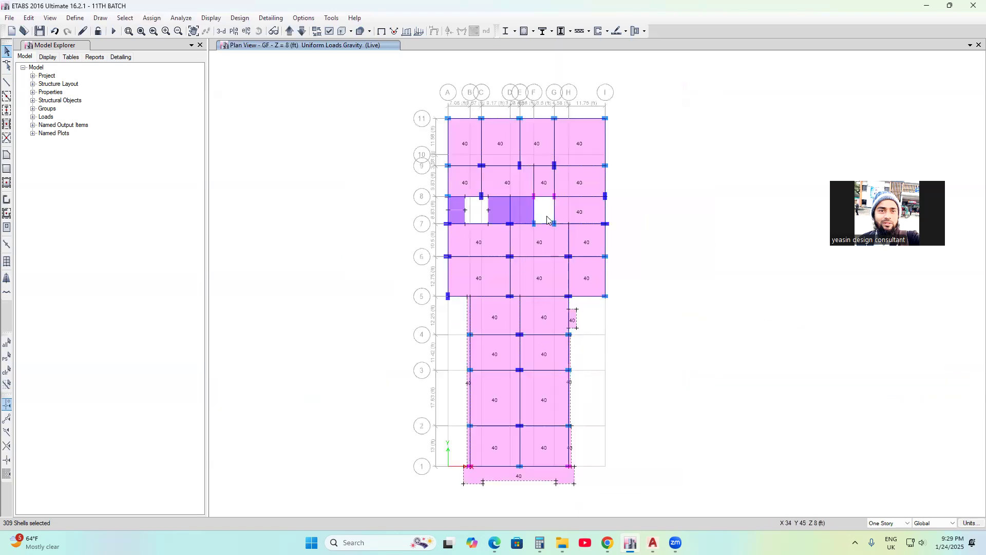
# - Review the slab live loads in the 1ST and 2ND story plans and return to the GF plan
pyautogui.click(290, 31)
pyautogui.click(290, 31)
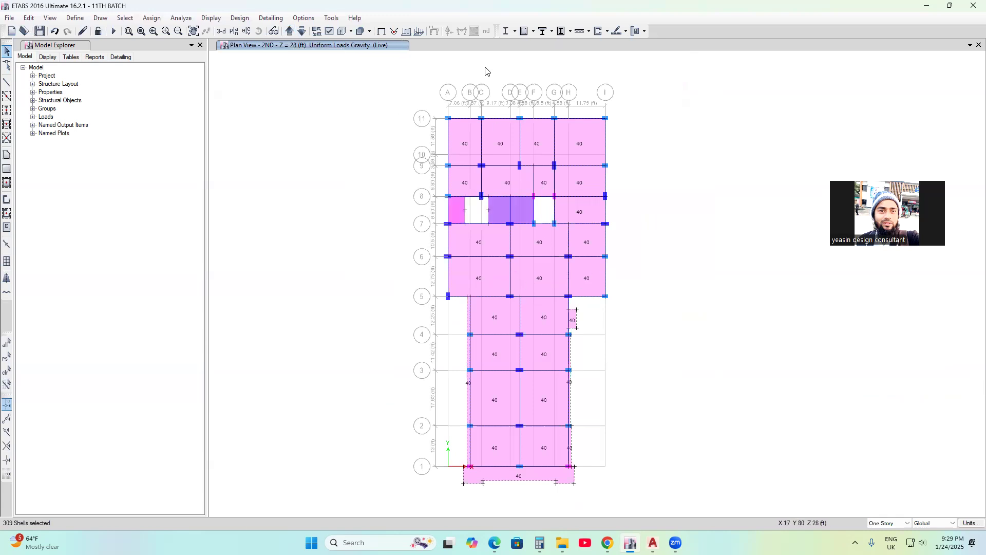
pyautogui.click(302, 31)
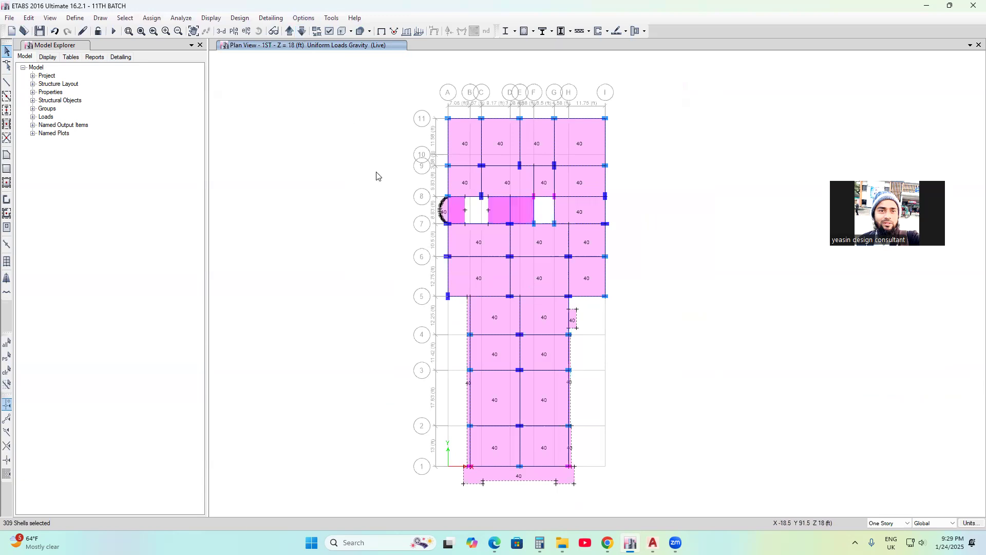
pyautogui.click(302, 32)
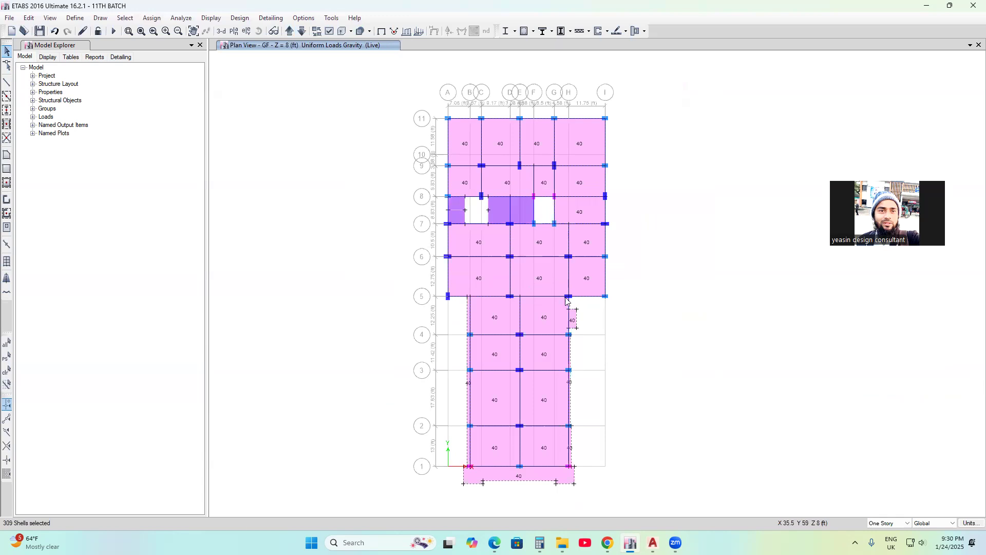
pyautogui.moveTo(658, 238); pyautogui.dragTo(625, 238, button='middle')
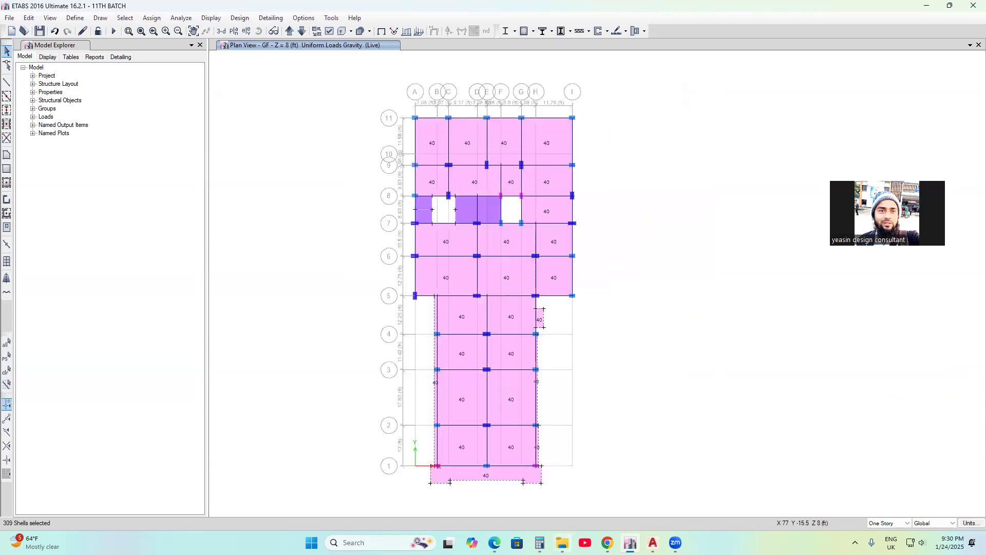
# - Switch to BNBC-2020.pdf in the browser and read the table of uniform and concentrated live loads by occupancy
pyautogui.click(495, 542)
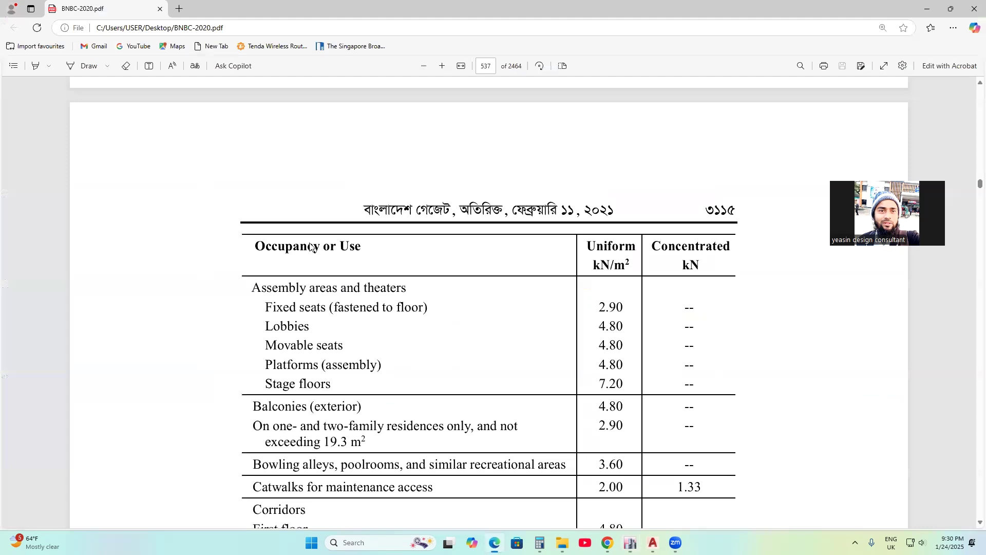
pyautogui.scroll(-6, 301, 360)
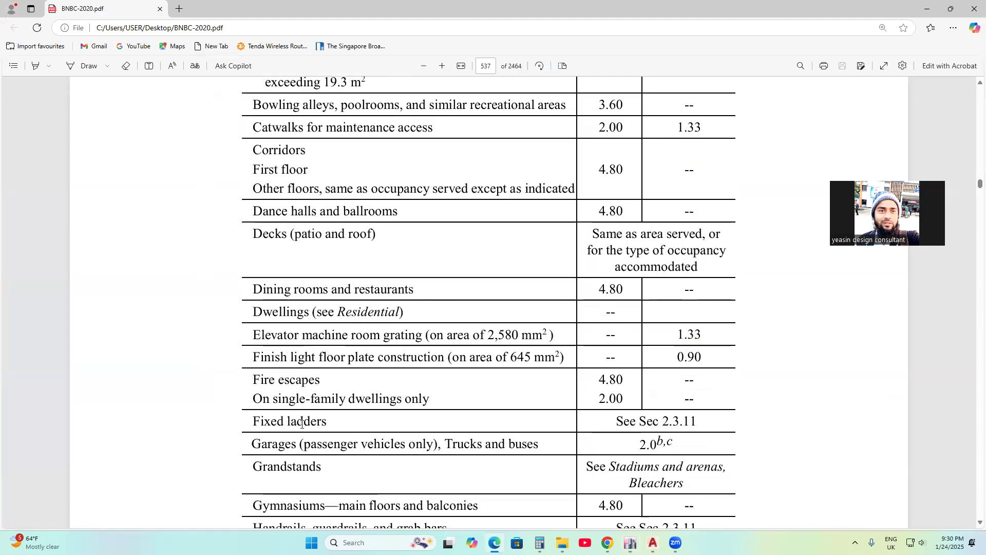
pyautogui.scroll(-6, 375, 363)
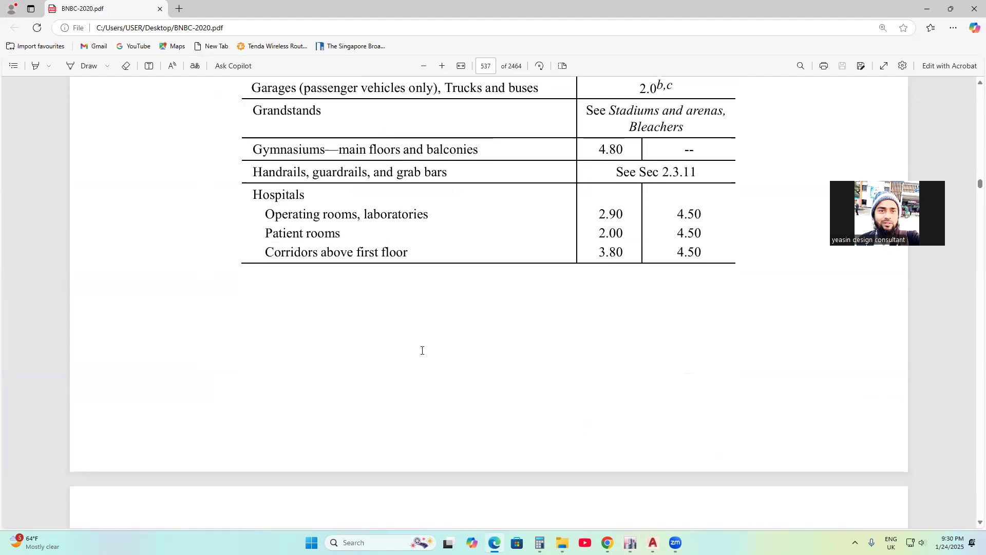
pyautogui.scroll(6, 420, 347)
pyautogui.scroll(-4, 423, 365)
pyautogui.scroll(2, 424, 365)
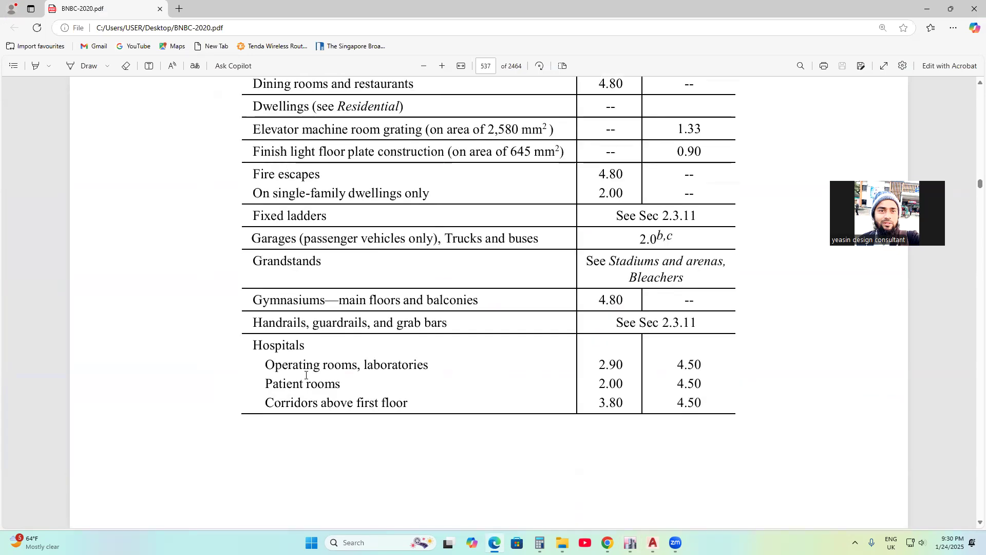
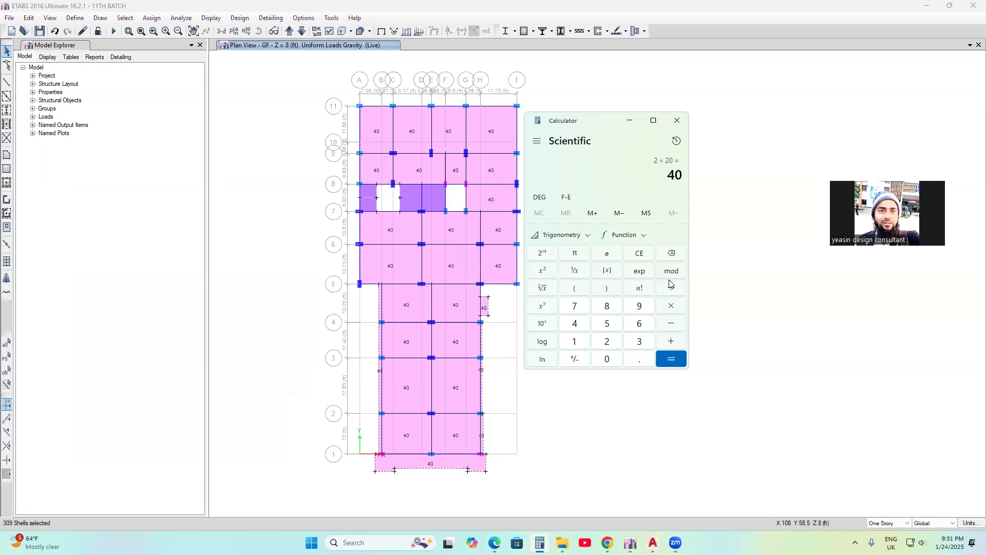
# - Clear the calculator, divide 3 by 12, and multiply the result by 120
pyautogui.press('Escape')
pyautogui.click(639, 341)
pyautogui.click(580, 349)
pyautogui.click(608, 350)
pyautogui.click(671, 360)
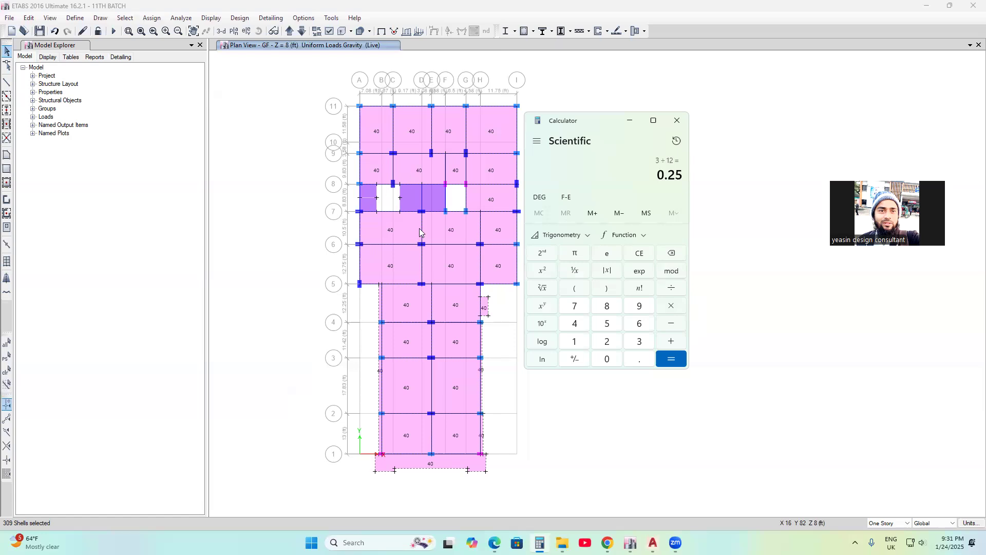
pyautogui.click(671, 306)
pyautogui.click(575, 341)
pyautogui.click(607, 341)
pyautogui.click(608, 359)
pyautogui.click(669, 365)
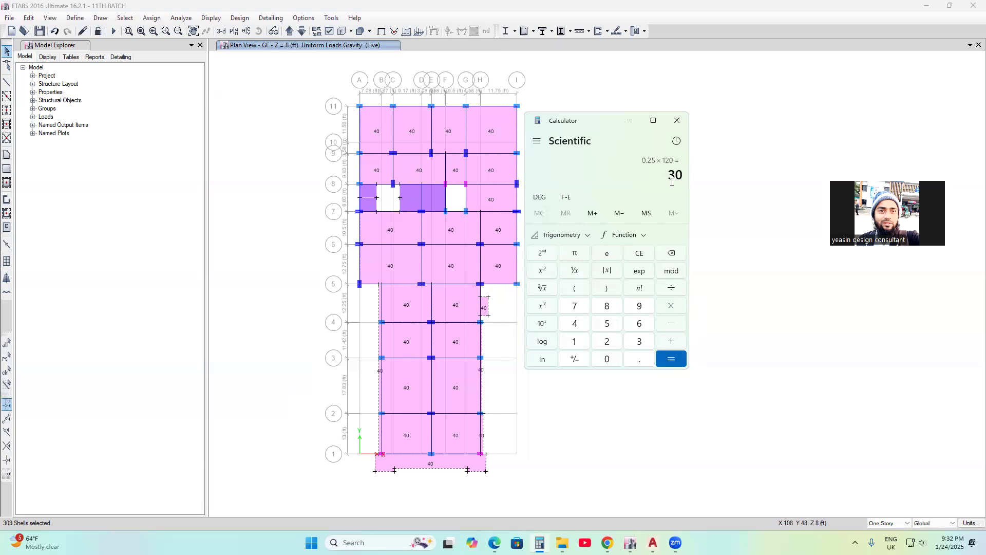
# - Close the calculator and return to the ground-floor plan view
pyautogui.moveTo(683, 176); pyautogui.dragTo(662, 175)
pyautogui.click(649, 181)
pyautogui.click(677, 120)
pyautogui.moveTo(554, 262); pyautogui.dragTo(544, 258, button='middle')
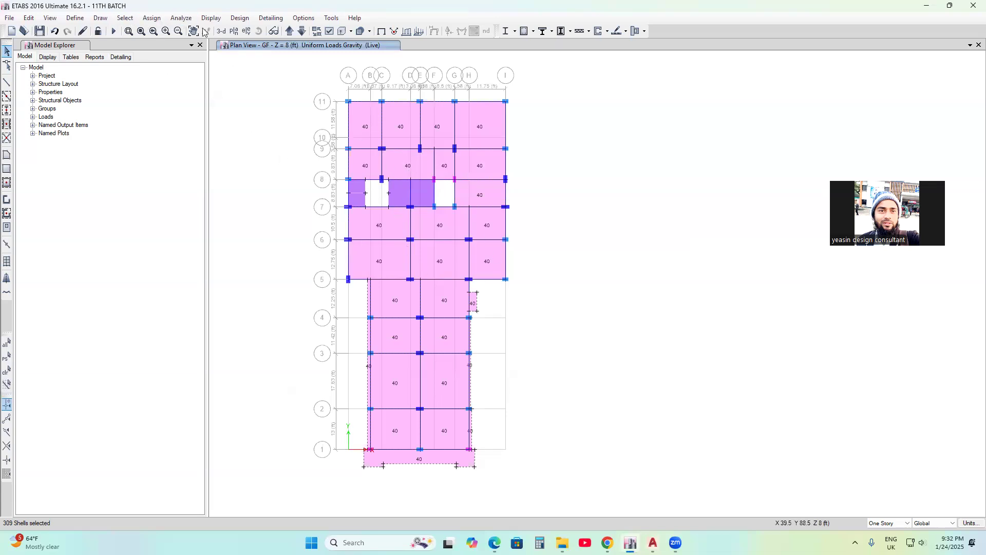
# - Assign a uniform gravity load of 30 lb/ft² for load pattern FF to the selected slabs, replacing existing loads
pyautogui.click(153, 19)
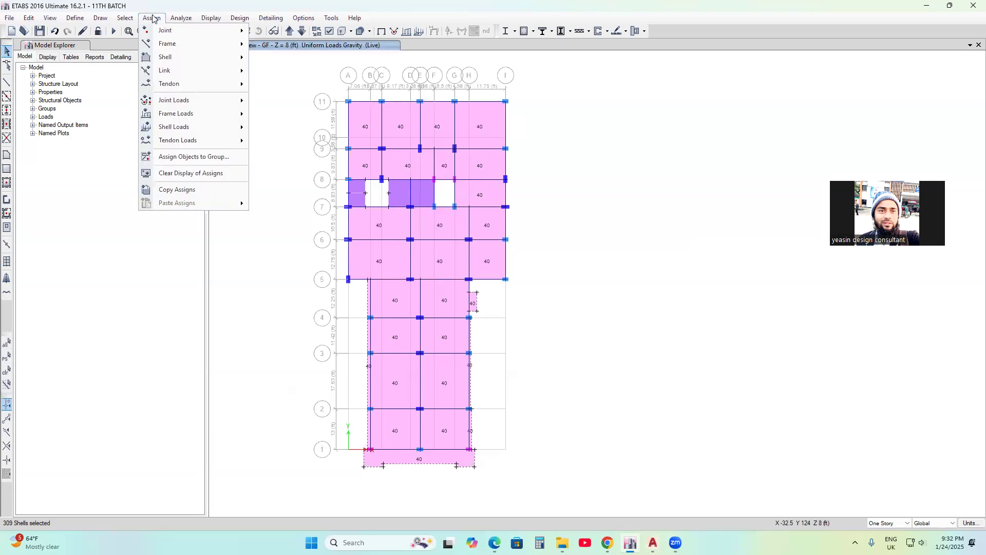
pyautogui.moveTo(181, 130)
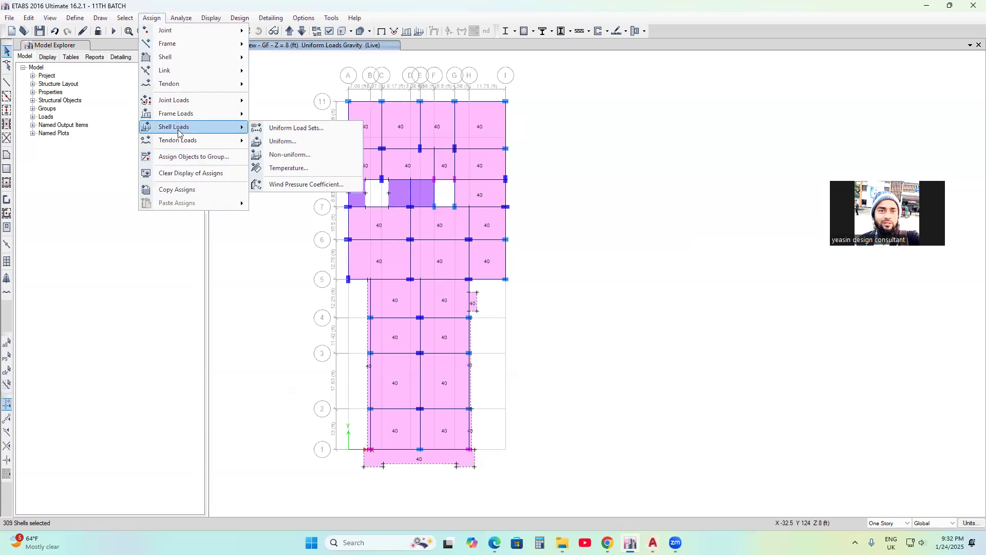
pyautogui.click(282, 144)
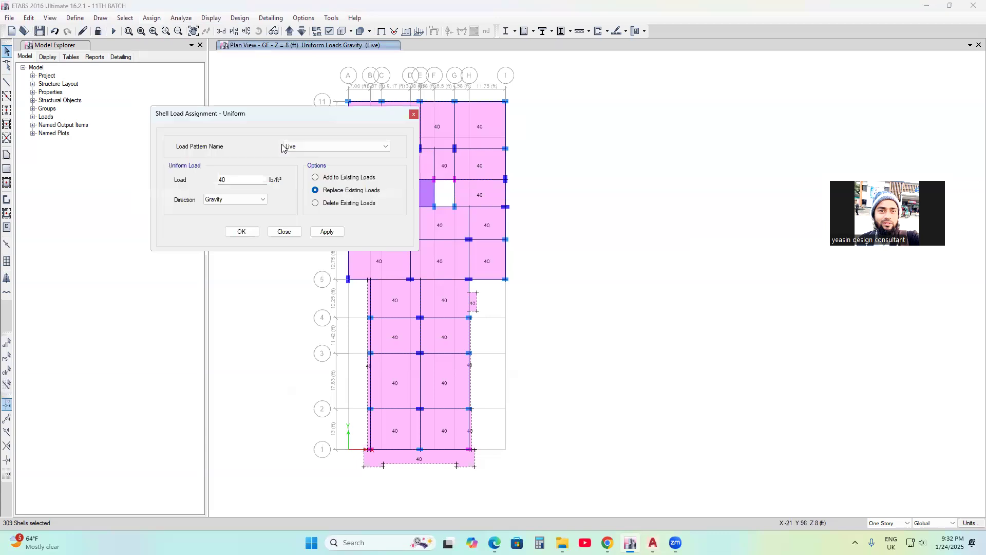
pyautogui.click(308, 149)
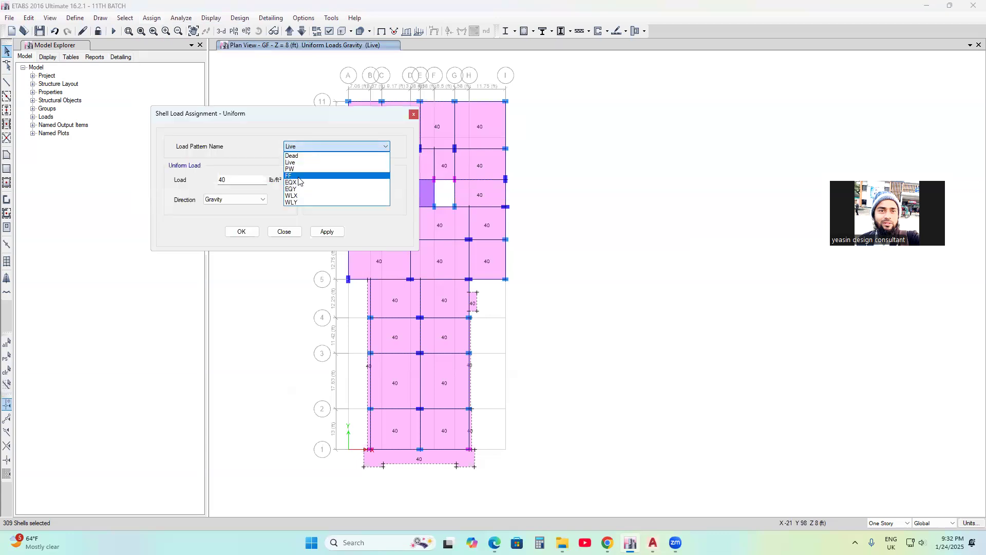
pyautogui.click(295, 177)
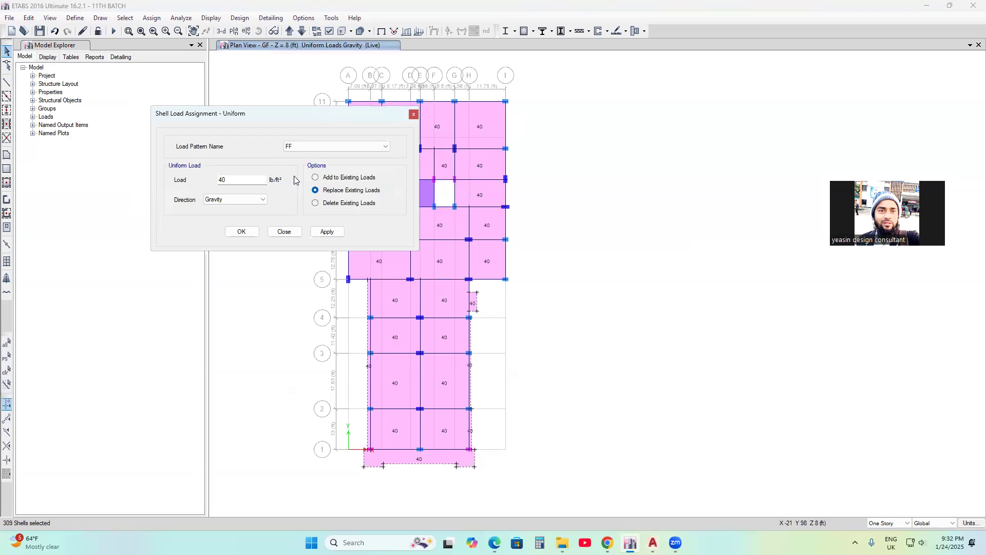
pyautogui.click(236, 181)
pyautogui.write('30')
pyautogui.click(327, 232)
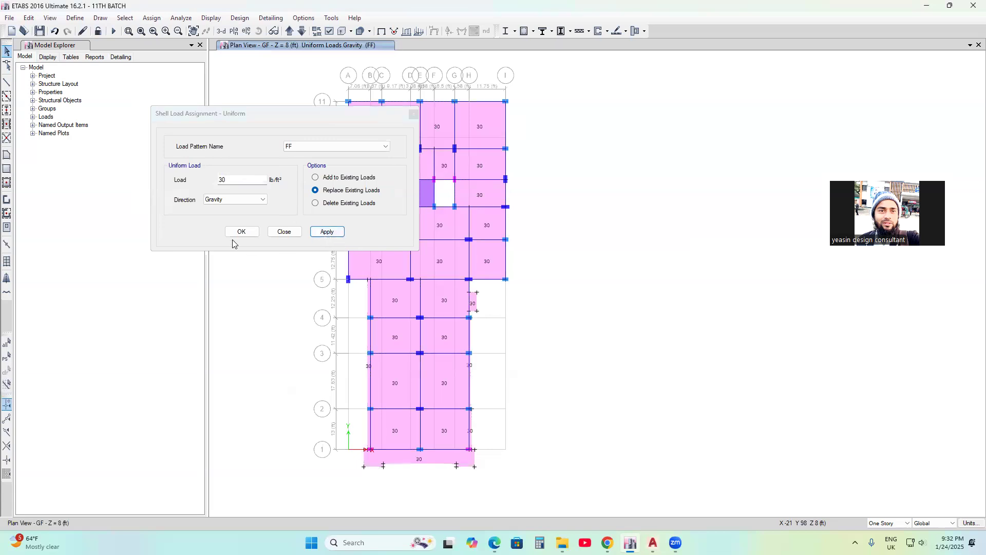
pyautogui.click(240, 232)
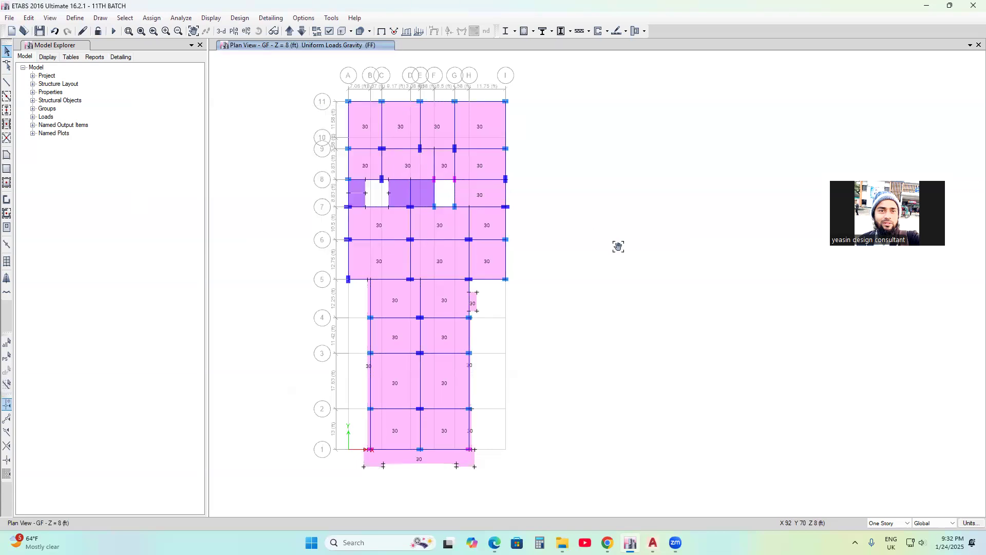
# - Inspect the assignments and loads of the slab between grids G and I, 9 and 11, and close its information dialog
pyautogui.moveTo(618, 246); pyautogui.dragTo(589, 259, button='middle')
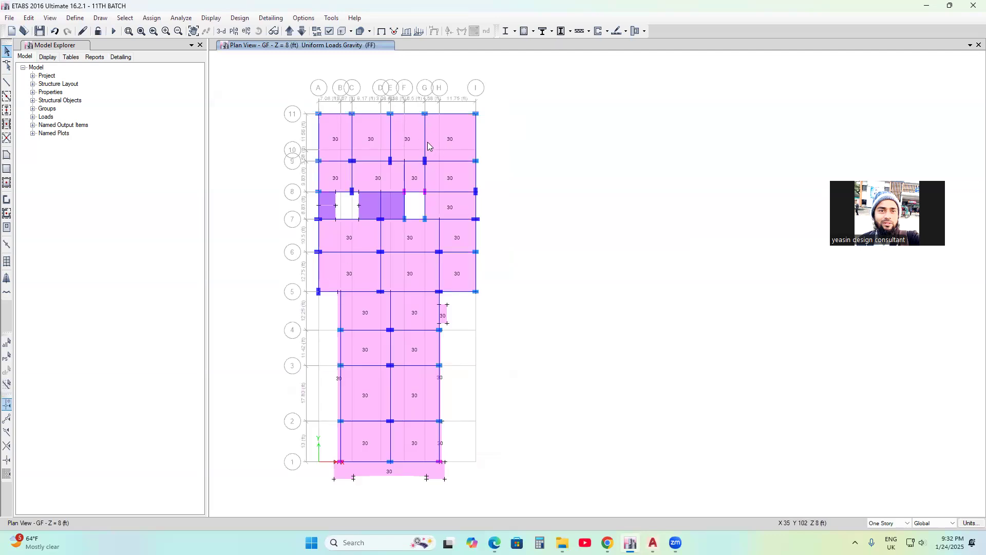
pyautogui.click(452, 132)
pyautogui.rightClick(451, 129)
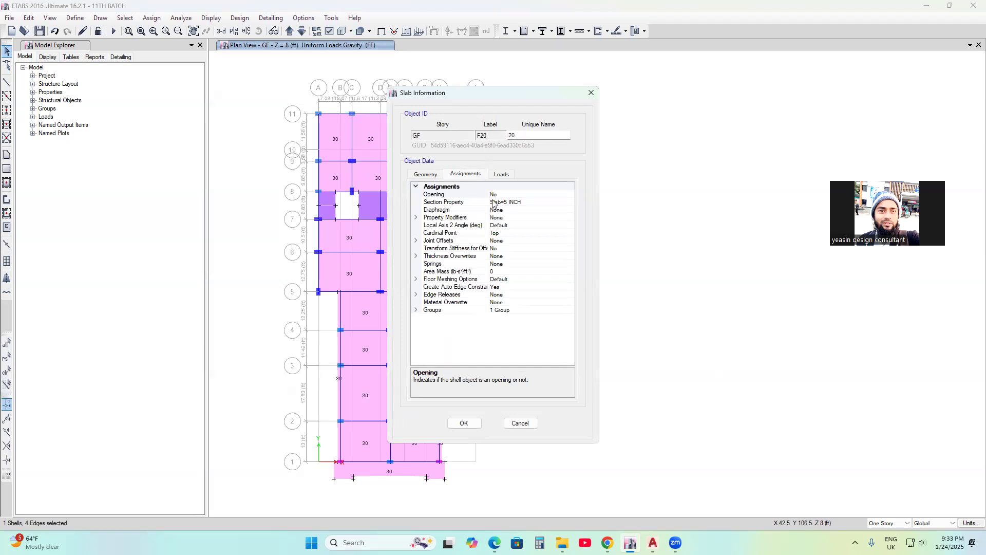
pyautogui.click(502, 175)
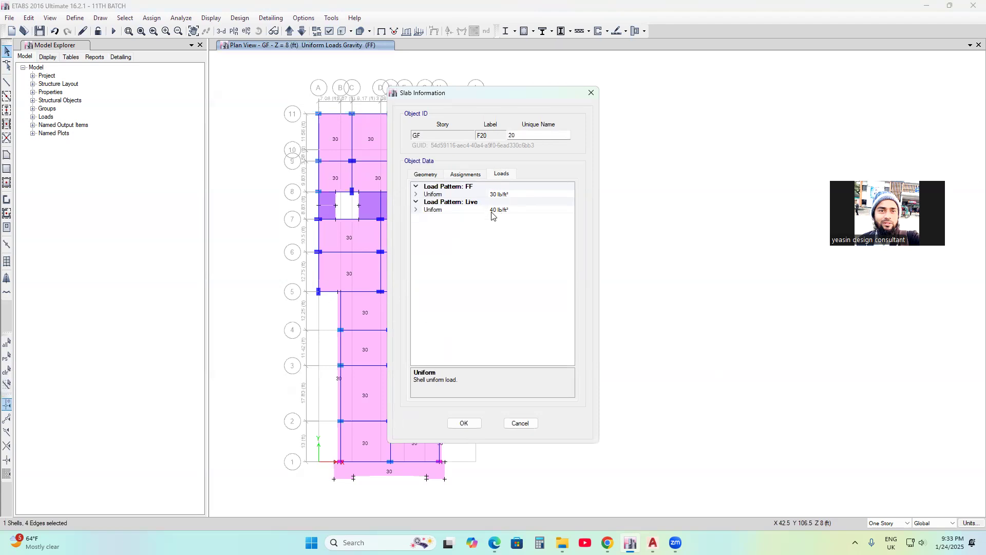
pyautogui.click(521, 423)
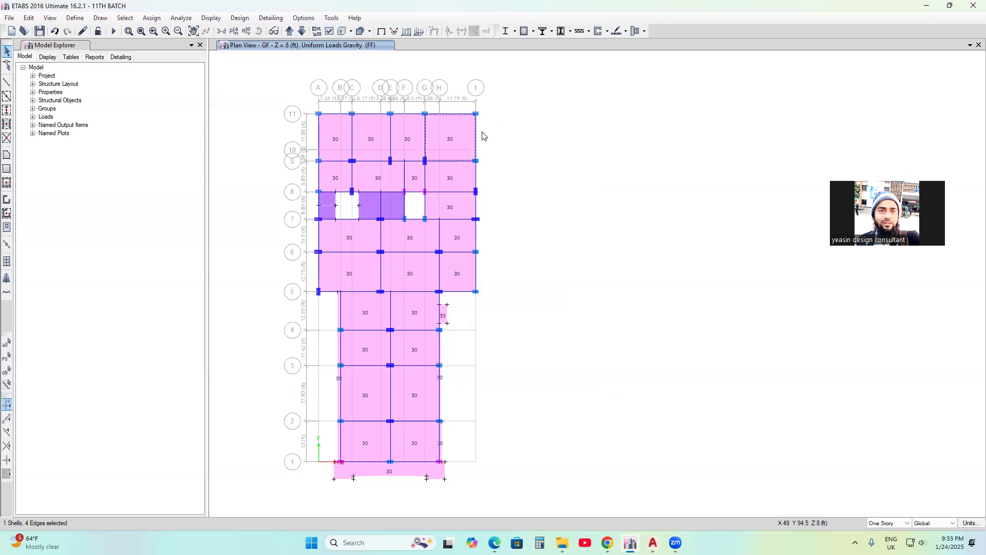
pyautogui.moveTo(427, 209); pyautogui.dragTo(453, 221, button='middle')
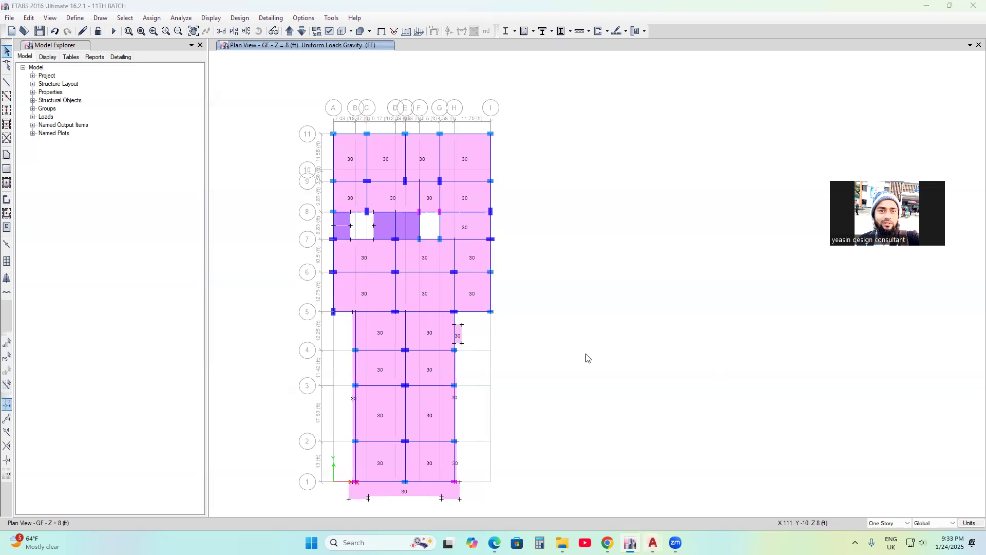
# - Switch to the 11th batch plan GRIDE drawing in AutoCAD and examine the partition walls across the typical floor plan's units
pyautogui.click(653, 543)
pyautogui.click(717, 496)
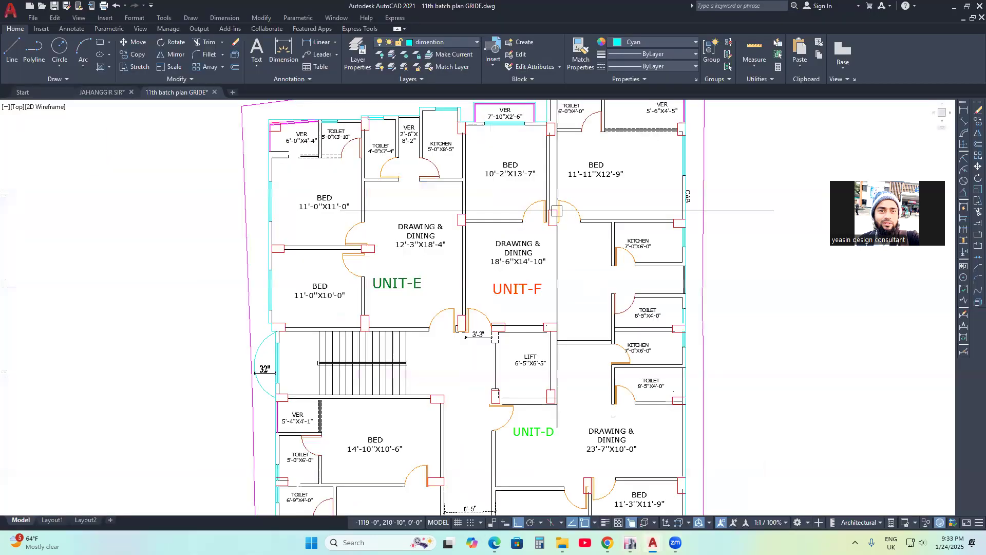
pyautogui.moveTo(540, 182); pyautogui.dragTo(547, 194, button='middle')
pyautogui.scroll(1, 521, 300)
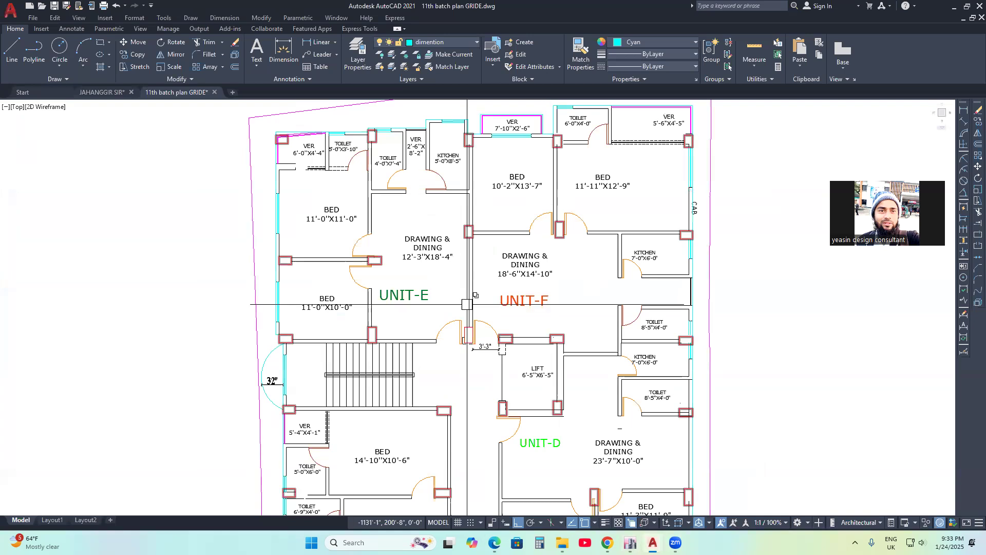
pyautogui.moveTo(514, 308); pyautogui.dragTo(437, 348, button='middle')
pyautogui.scroll(-5, 590, 324)
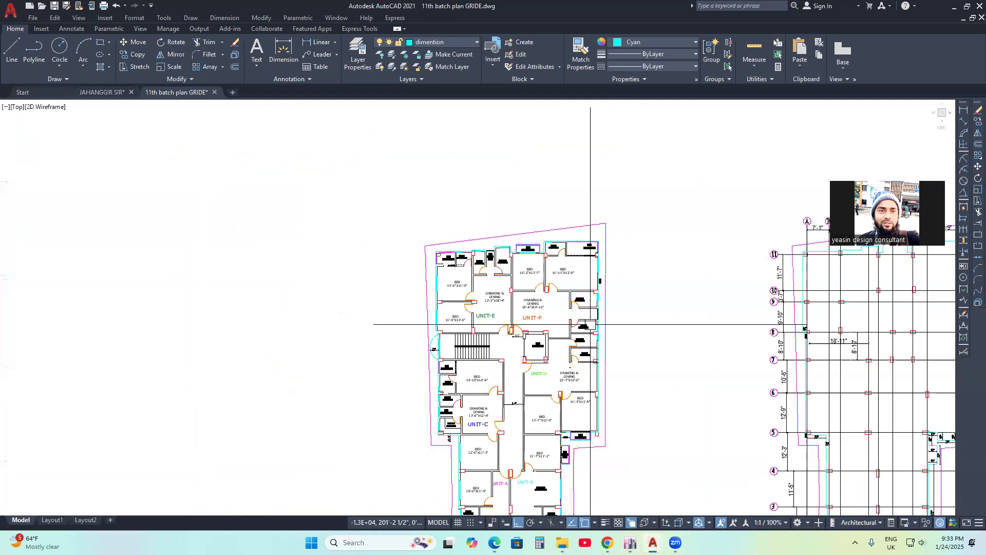
pyautogui.moveTo(538, 422)
pyautogui.mouseDown(button='middle')
pyautogui.moveTo(502, 344)
pyautogui.moveTo(486, 229)
pyautogui.mouseUp(button='middle')
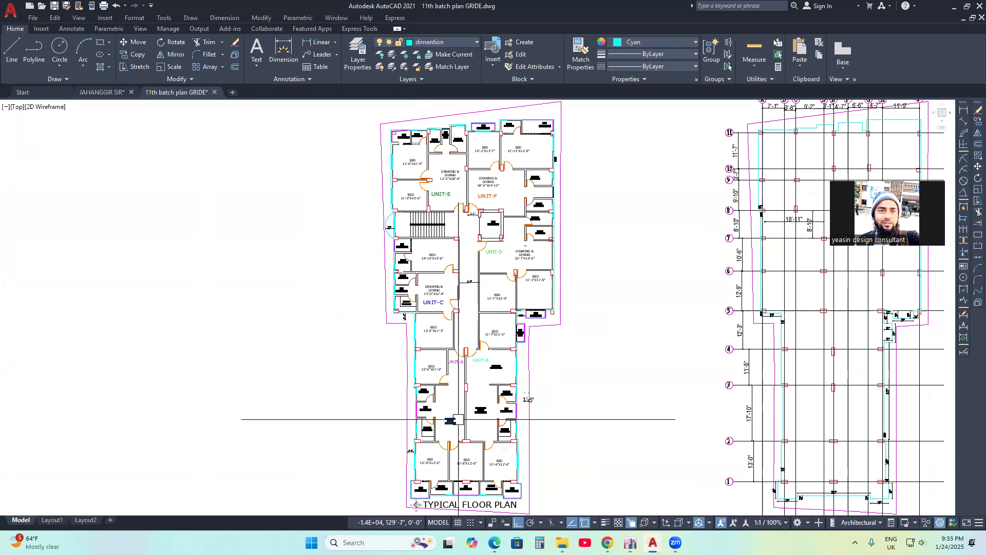
pyautogui.scroll(3, 506, 286)
pyautogui.scroll(-4, 568, 253)
pyautogui.scroll(1, 496, 151)
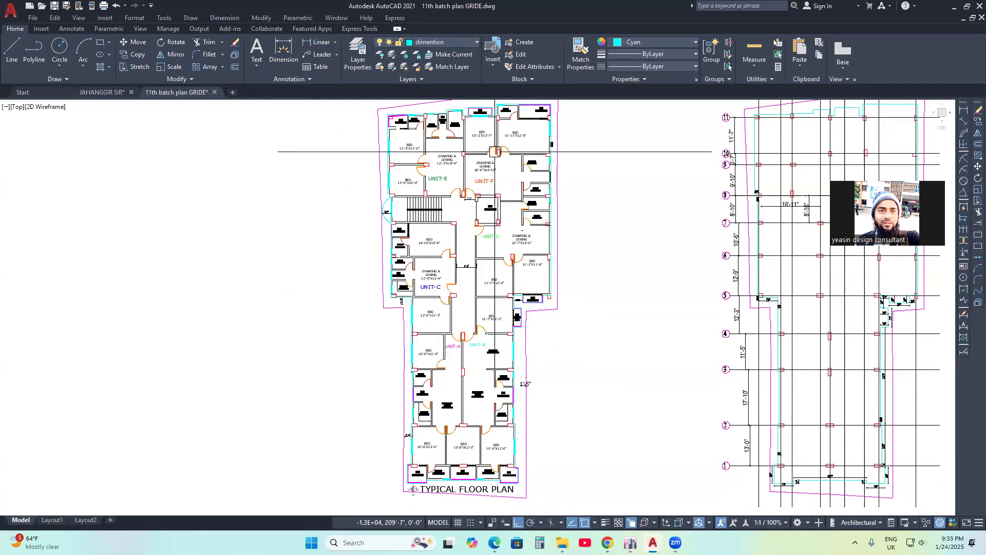
pyautogui.scroll(4, 440, 430)
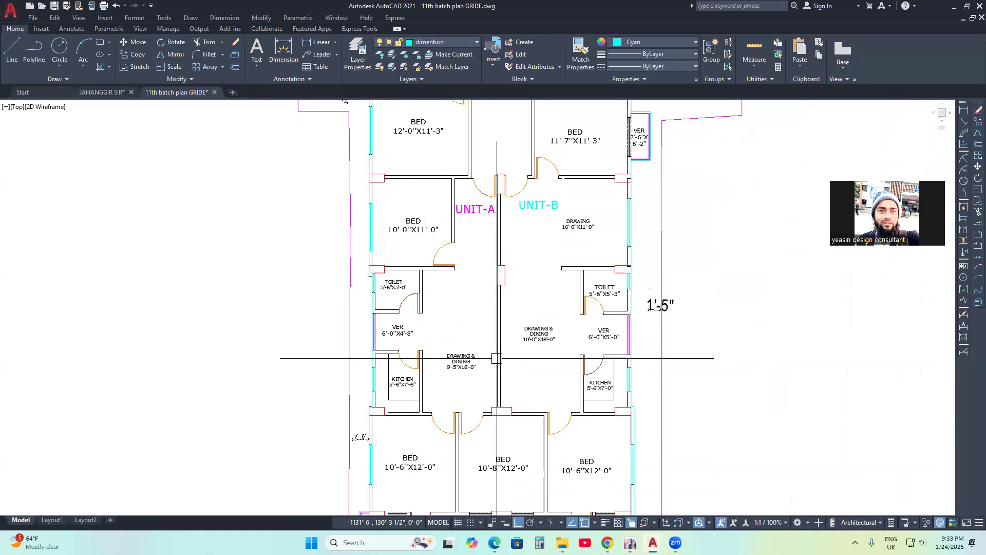
pyautogui.scroll(-5, 375, 410)
pyautogui.scroll(5, 440, 318)
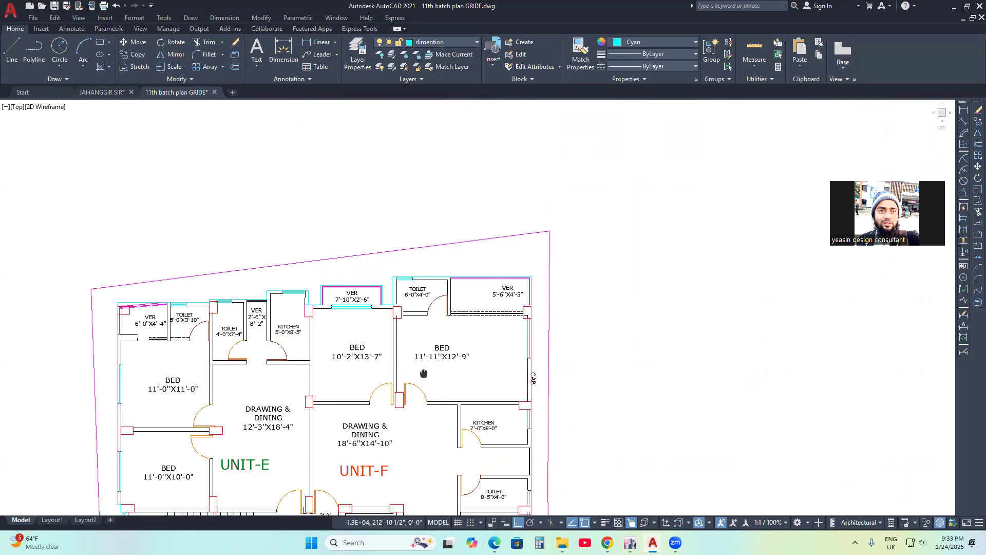
# - Try an inch-style dimension on the toilet wall above Unit-F's 11'-11"X12'-9" bedroom, and delete it
pyautogui.moveTo(423, 375); pyautogui.dragTo(417, 322, button='middle')
pyautogui.scroll(2, 417, 315)
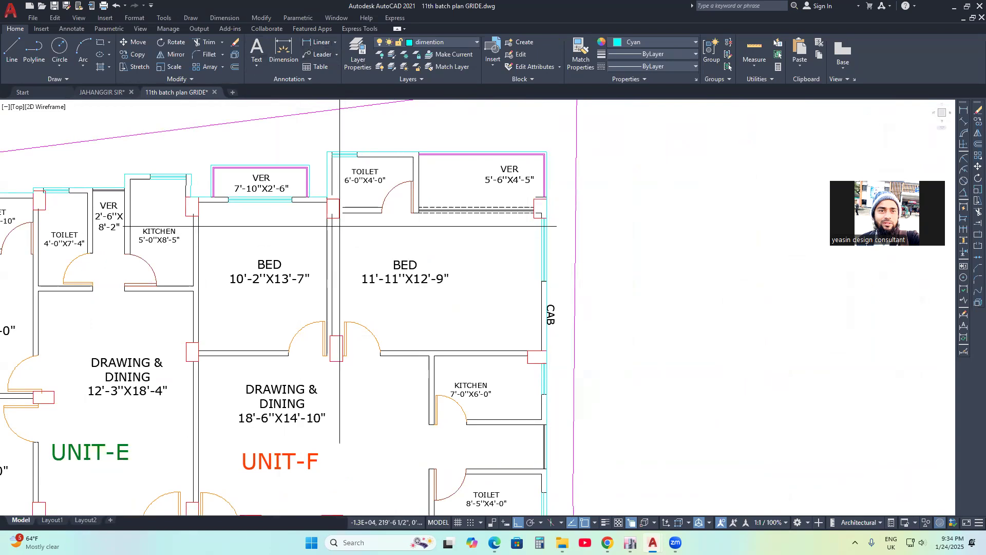
pyautogui.click(381, 212)
pyautogui.click(371, 232)
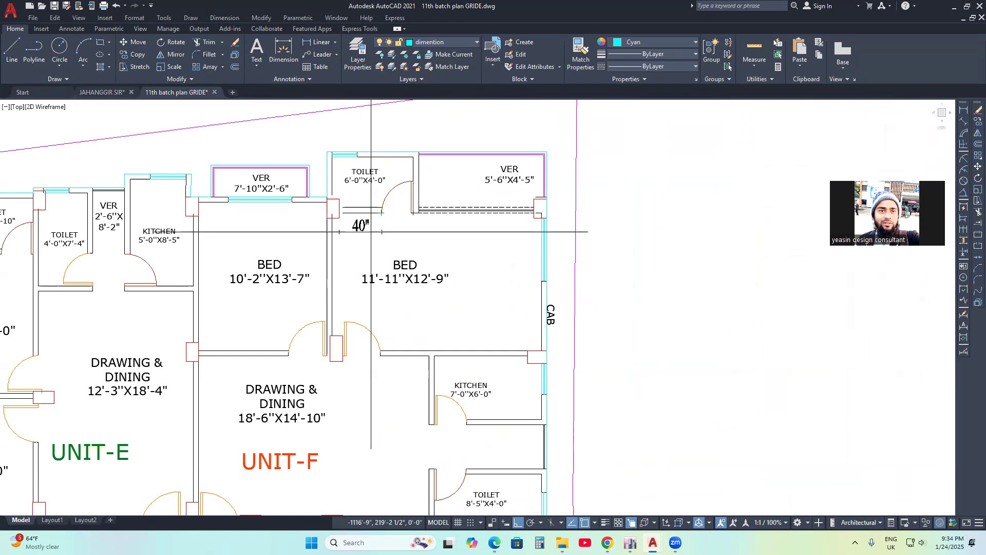
pyautogui.scroll(-2, 382, 248)
pyautogui.click(367, 234)
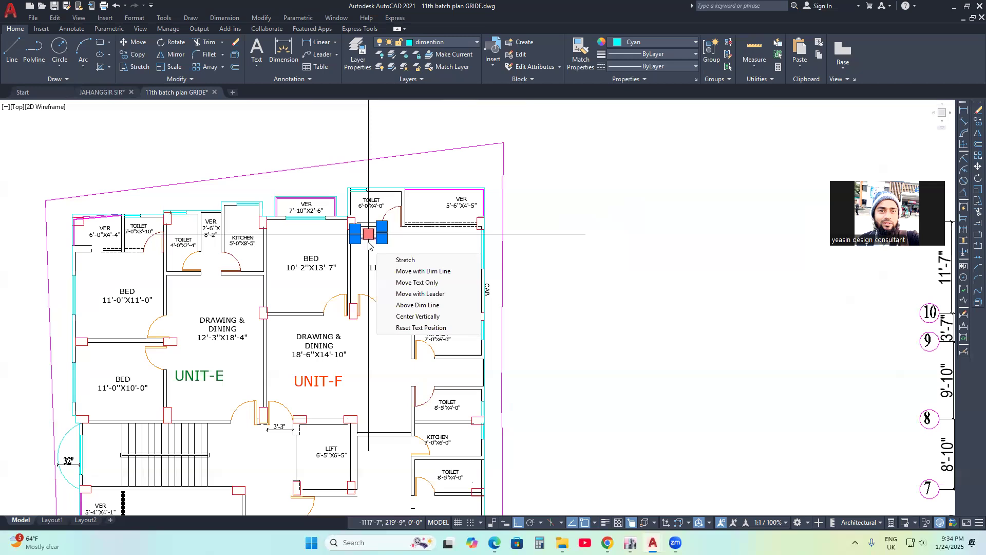
pyautogui.scroll(-2, 355, 271)
pyautogui.press('Escape')
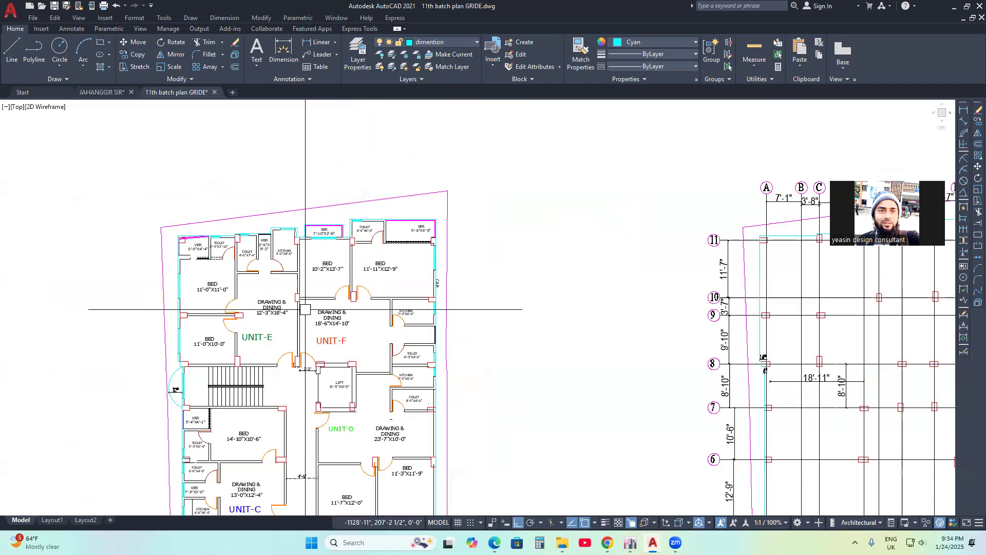
# - Switch both the current text style and the current dimension style from the inch version to the feet version
pyautogui.scroll(2, 275, 311)
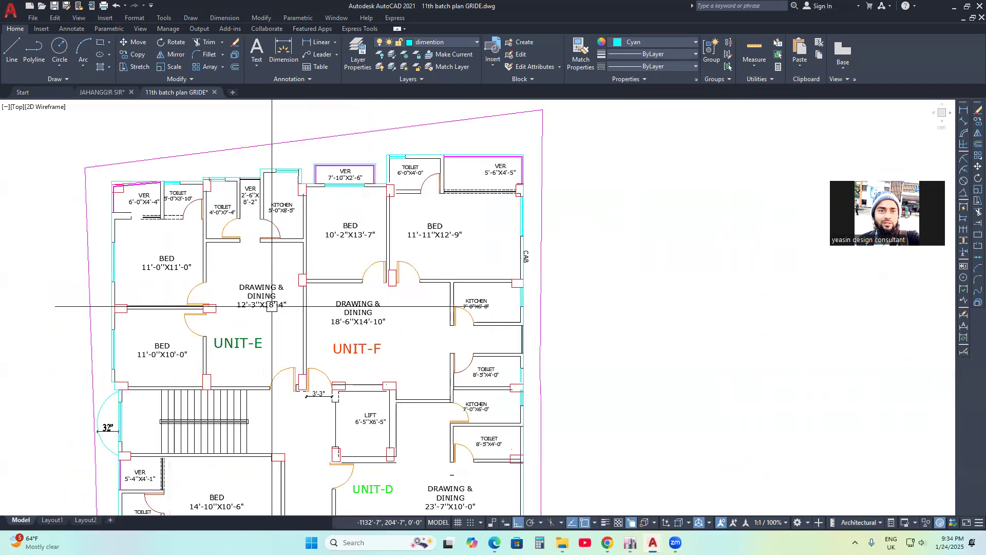
pyautogui.click(298, 79)
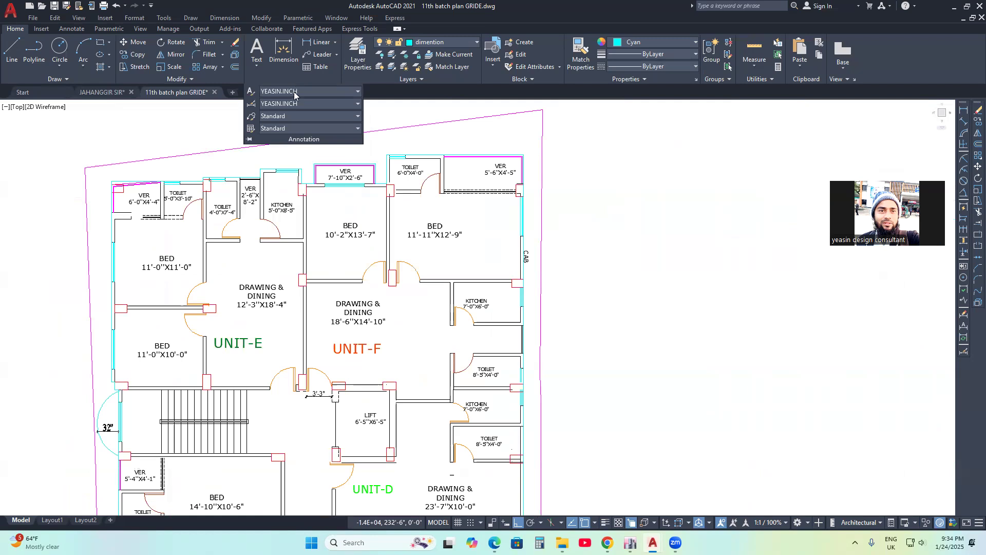
pyautogui.click(296, 95)
pyautogui.click(282, 193)
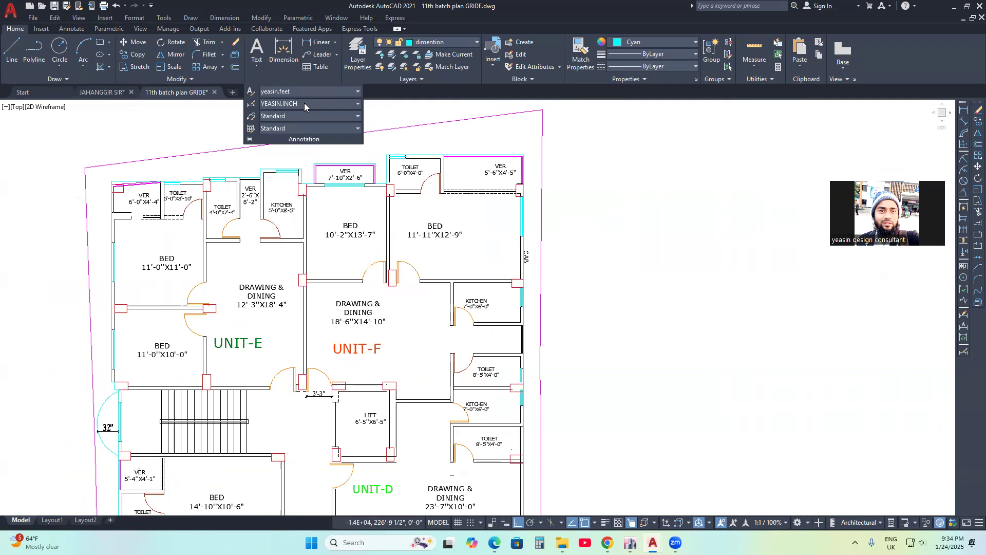
pyautogui.click(304, 102)
pyautogui.click(355, 136)
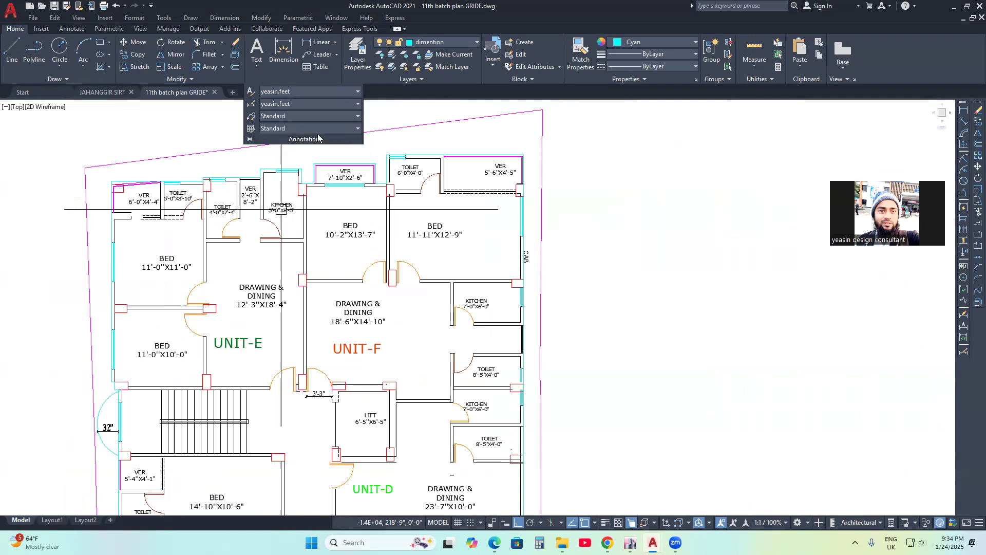
# - Add a linear dimension along the toilet wall above Unit-F's 11'-11"X12'-9" bedroom, from the column to the door opening
pyautogui.moveTo(425, 279)
pyautogui.mouseDown(button='middle')
pyautogui.moveTo(405, 276)
pyautogui.moveTo(411, 259)
pyautogui.moveTo(400, 277)
pyautogui.moveTo(413, 298)
pyautogui.mouseUp(button='middle')
pyautogui.moveTo(377, 359); pyautogui.dragTo(345, 351, button='middle')
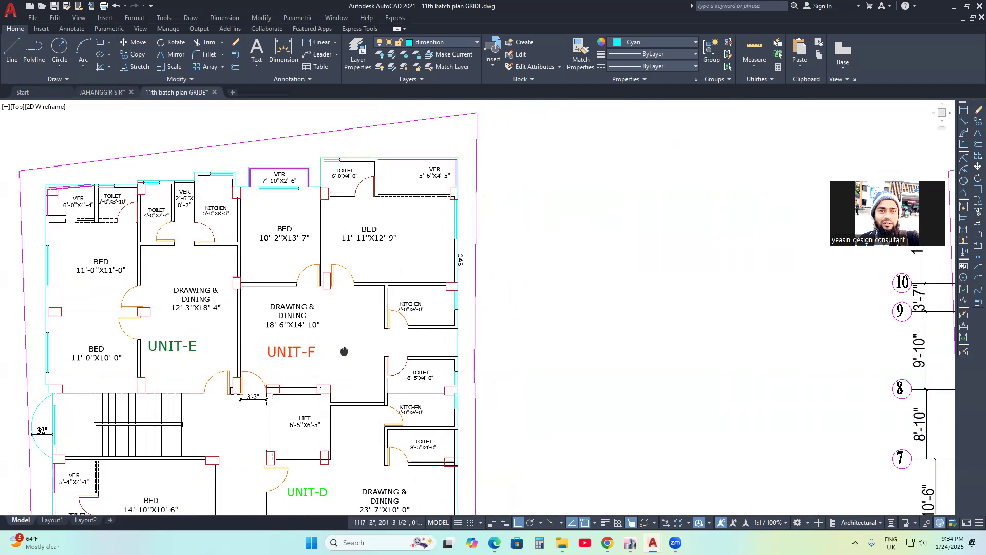
pyautogui.moveTo(336, 283); pyautogui.dragTo(325, 286, button='middle')
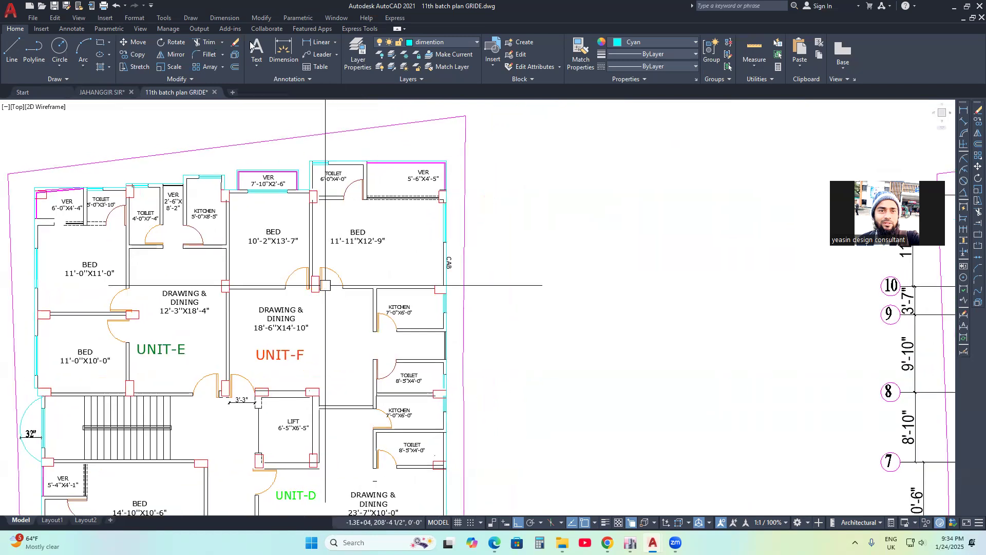
pyautogui.click(308, 45)
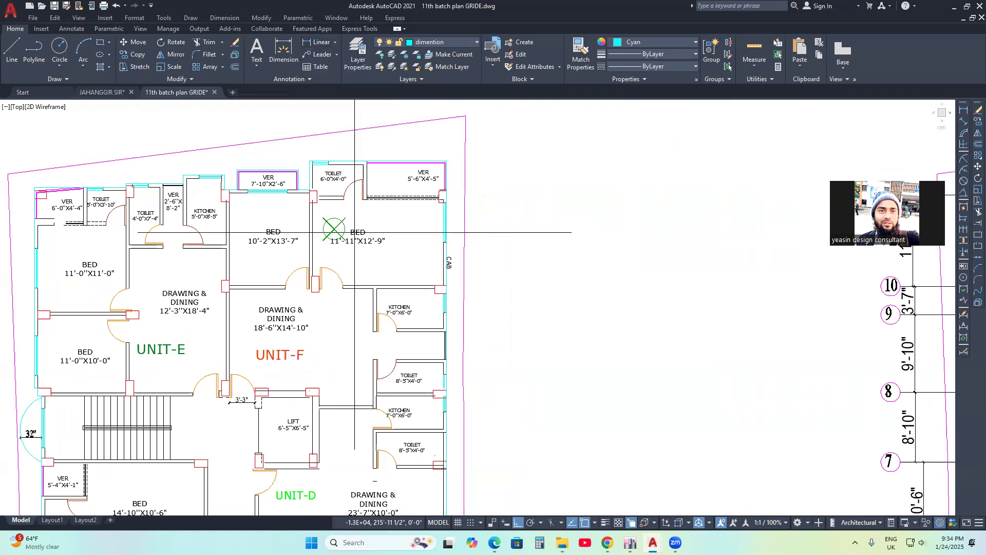
pyautogui.scroll(4, 331, 209)
pyautogui.click(295, 176)
pyautogui.click(361, 181)
pyautogui.moveTo(413, 216); pyautogui.dragTo(409, 226, button='middle')
pyautogui.press('space')
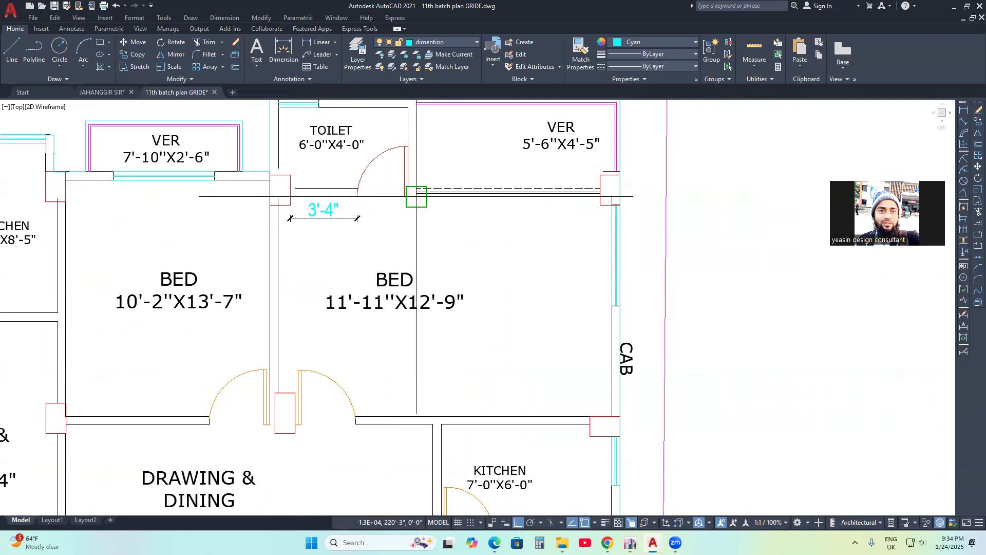
# - Add a linear dimension along the veranda-side wall of Unit-F's 11'-11"X12'-9" bedroom, from the toilet door to the corner column
pyautogui.scroll(4, 405, 202)
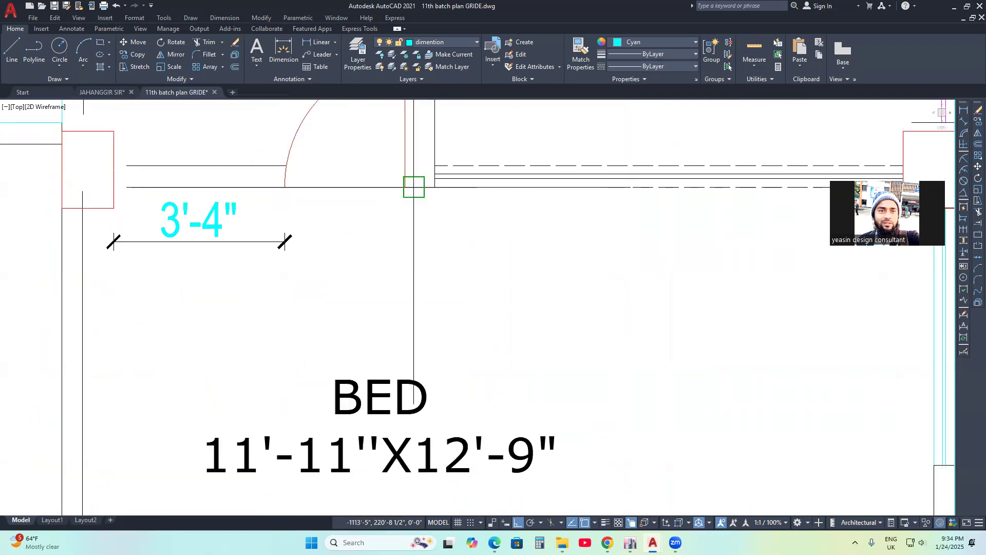
pyautogui.scroll(-3, 586, 227)
pyautogui.scroll(2, 401, 227)
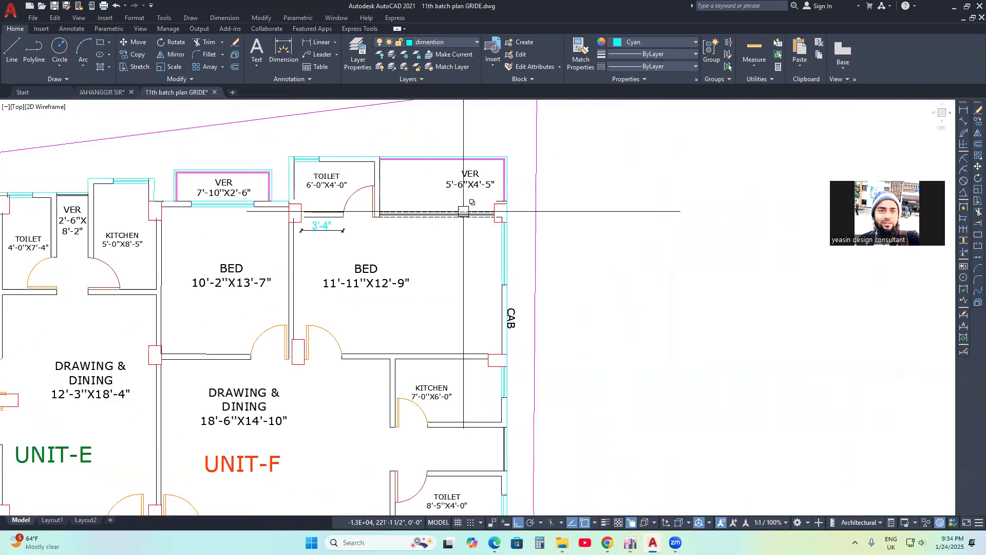
pyautogui.scroll(4, 408, 231)
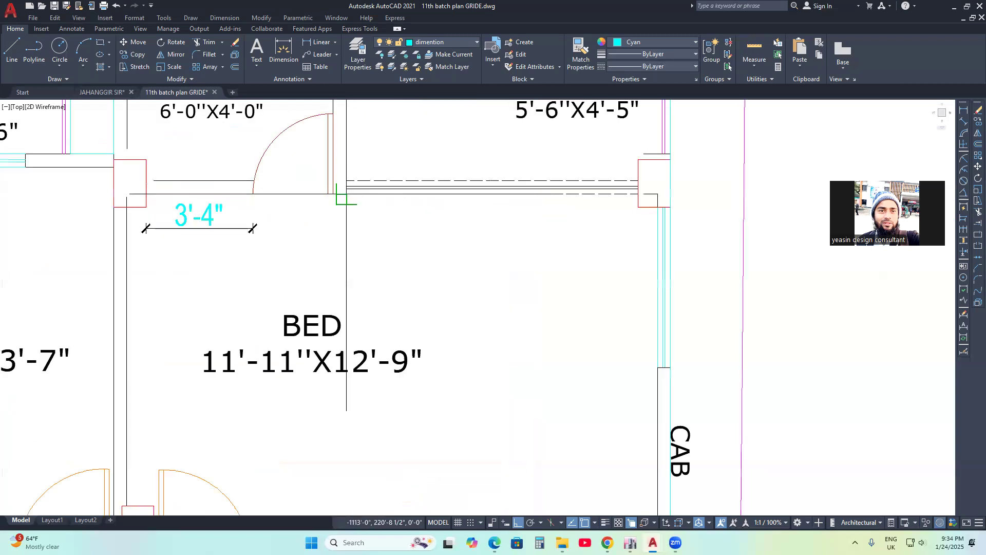
pyautogui.click(637, 207)
pyautogui.click(592, 214)
pyautogui.scroll(-4, 592, 223)
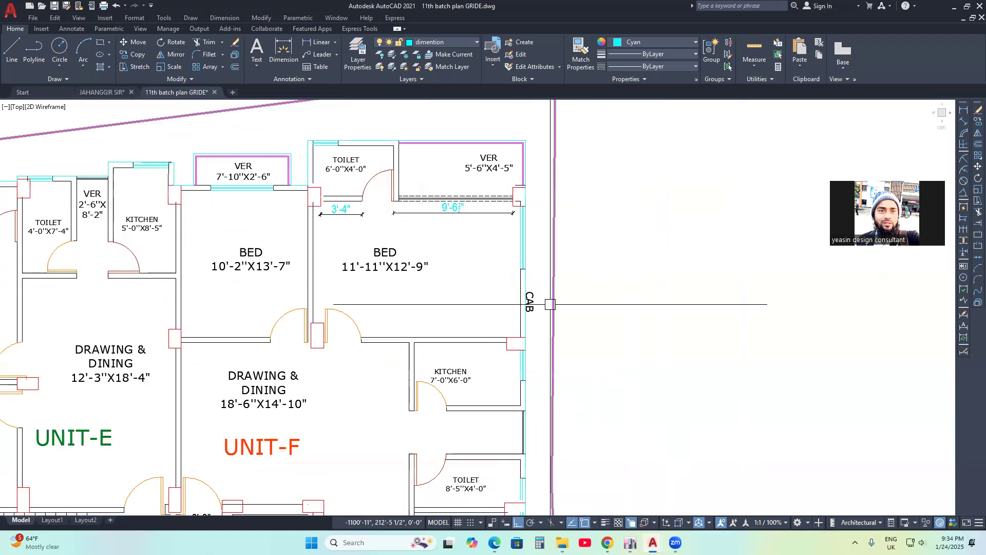
# - Add a vertical dimension along the same bedroom's outer CAB wall, between the two columns
pyautogui.scroll(2, 550, 304)
pyautogui.click(513, 361)
pyautogui.click(509, 147)
pyautogui.click(485, 199)
# - Add a linear dimension along the wall between the bedroom and the kitchen, from the door opening to the outer column
pyautogui.moveTo(470, 299); pyautogui.dragTo(481, 264, button='middle')
pyautogui.press('space')
pyautogui.click(260, 331)
pyautogui.click(493, 331)
pyautogui.click(447, 298)
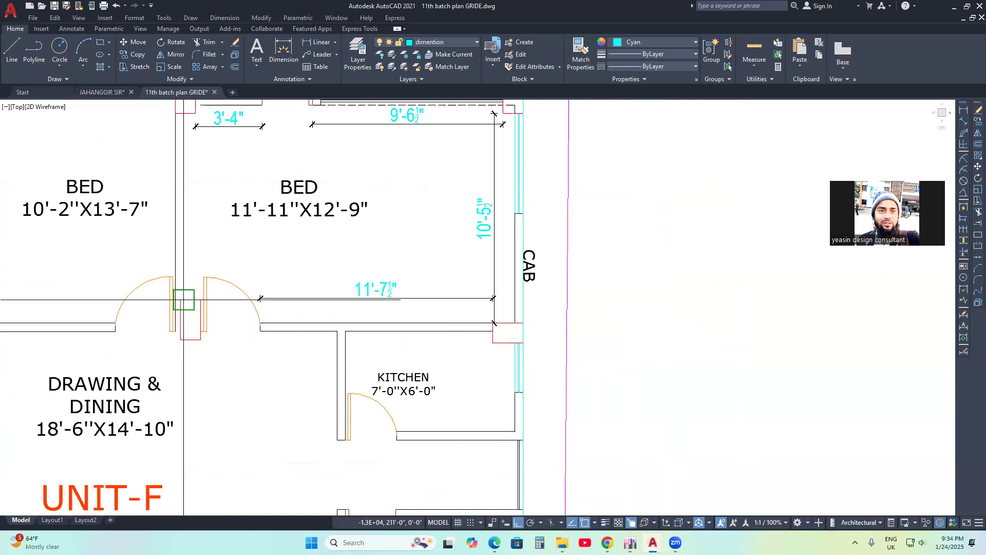
# - Add a vertical dimension between the columns along the wall shared with the 10'-2"X13'-7" bedroom
pyautogui.click(183, 299)
pyautogui.moveTo(190, 131); pyautogui.dragTo(276, 247, button='middle')
pyautogui.click(270, 229)
pyautogui.click(286, 265)
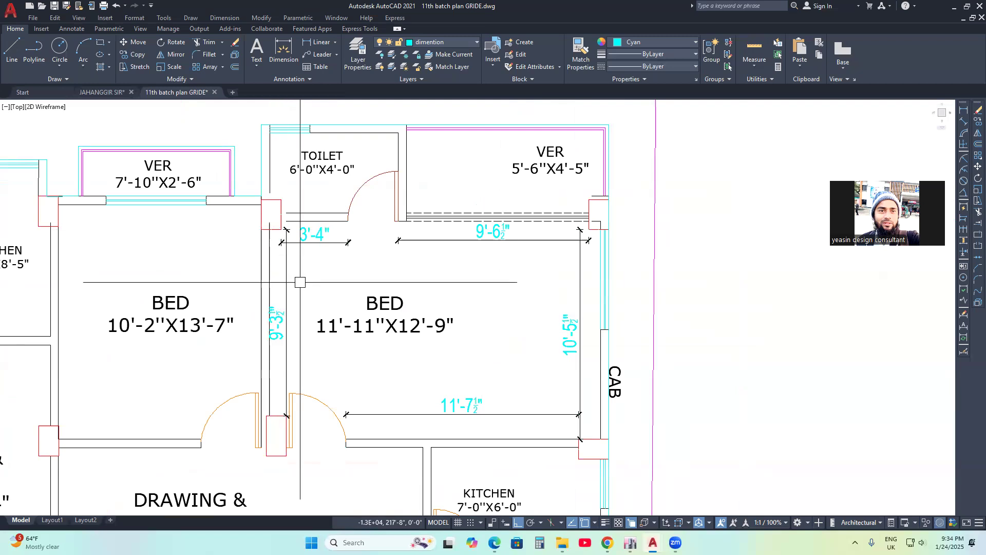
pyautogui.moveTo(300, 282); pyautogui.dragTo(296, 267, button='middle')
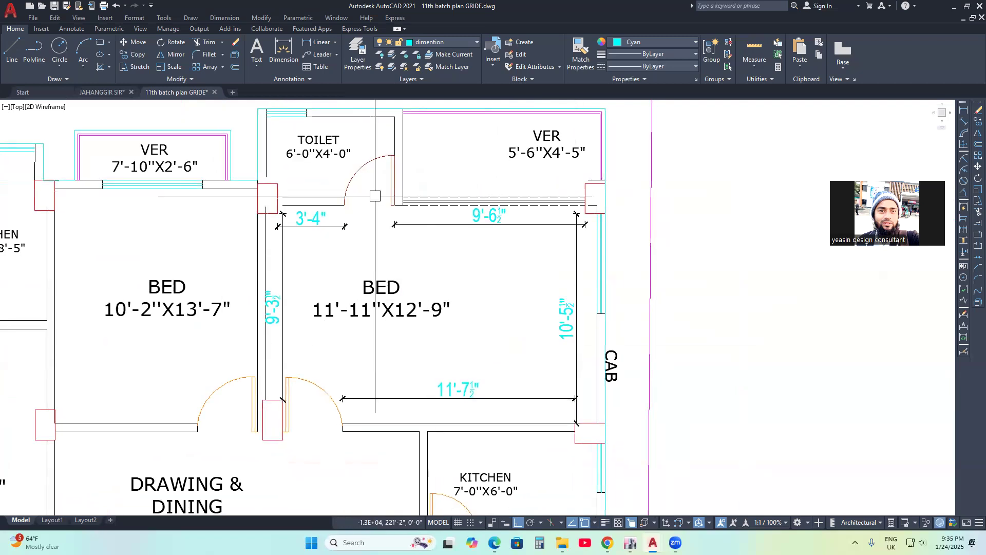
# - Open Calculator and start summing the bedroom's wall lengths with 3.33 and 9.5
pyautogui.click(540, 543)
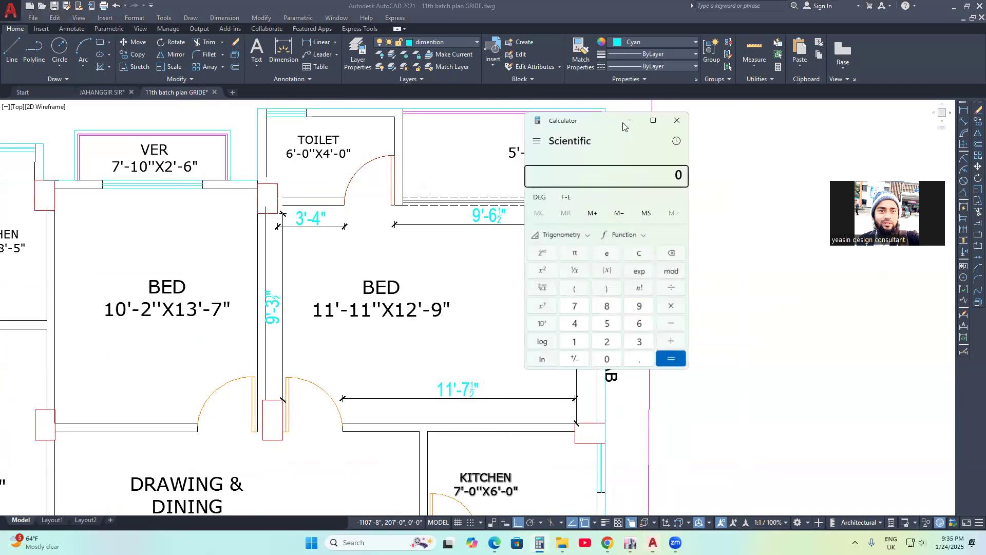
pyautogui.click(727, 349)
pyautogui.click(727, 367)
pyautogui.click(662, 331)
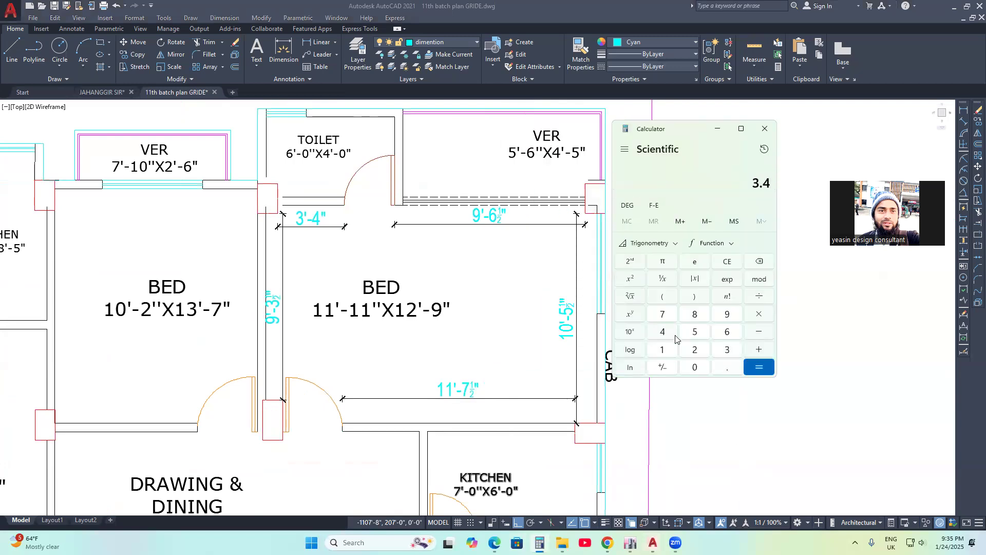
pyautogui.click(727, 262)
pyautogui.click(727, 349)
pyautogui.click(727, 367)
pyautogui.click(727, 349)
pyautogui.click(727, 350)
pyautogui.click(759, 350)
pyautogui.click(728, 314)
pyautogui.click(727, 367)
pyautogui.click(694, 332)
pyautogui.click(758, 350)
# - Add 10.5, 11.58 and 9.25 to the wall length sum and compute the total
pyautogui.click(662, 349)
pyautogui.click(694, 367)
pyautogui.click(727, 367)
pyautogui.click(695, 331)
pyautogui.click(758, 349)
pyautogui.click(662, 350)
pyautogui.click(663, 349)
pyautogui.click(725, 370)
pyautogui.click(694, 332)
pyautogui.click(696, 314)
pyautogui.click(758, 352)
pyautogui.click(727, 314)
pyautogui.click(727, 366)
pyautogui.click(695, 349)
pyautogui.click(695, 333)
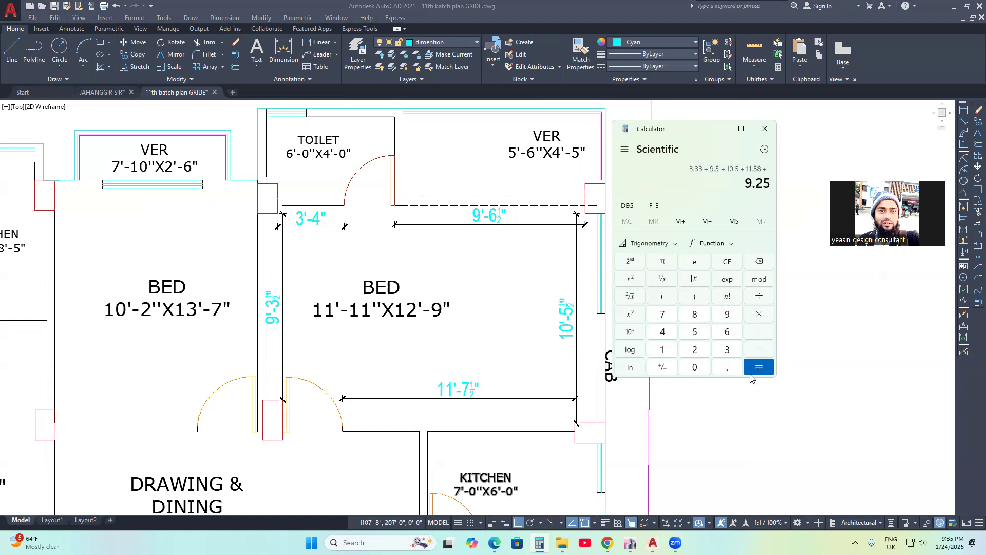
pyautogui.click(759, 367)
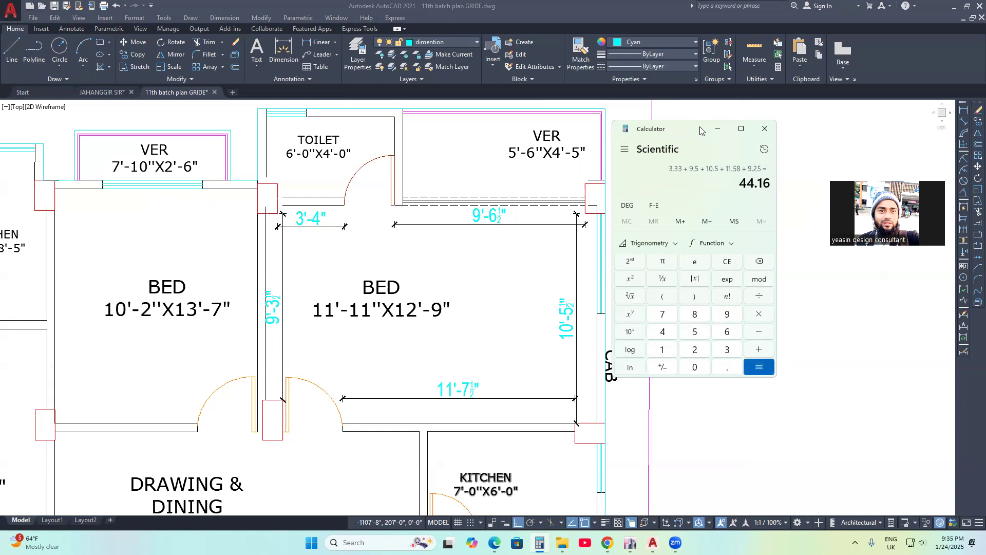
# - Clear the wall length total and work out 21 as the first factor of a new multiplication
pyautogui.moveTo(698, 130); pyautogui.dragTo(515, 132)
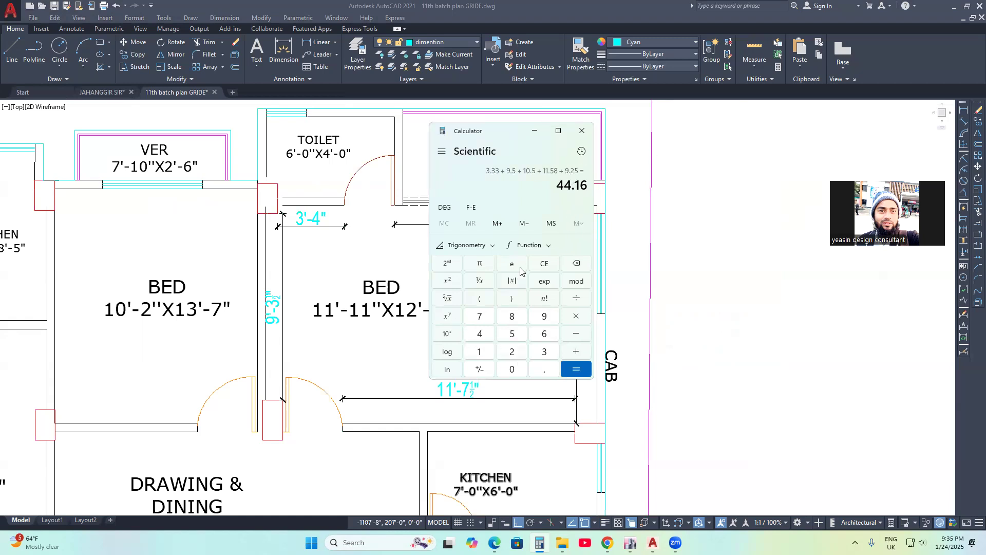
pyautogui.click(549, 265)
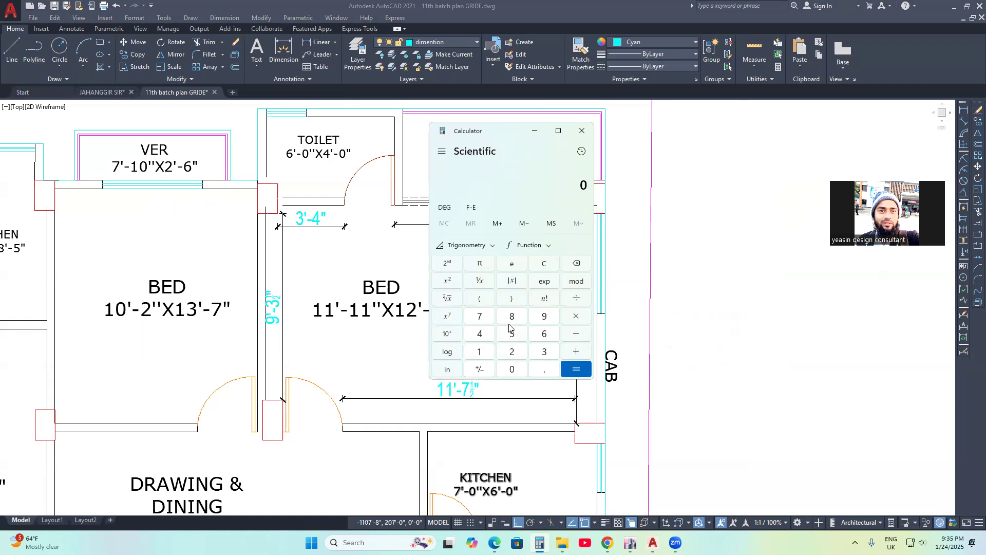
pyautogui.click(546, 339)
pyautogui.click(479, 351)
pyautogui.click(512, 352)
pyautogui.click(569, 377)
pyautogui.click(481, 338)
pyautogui.click(510, 352)
pyautogui.click(578, 374)
pyautogui.click(576, 316)
pyautogui.moveTo(511, 132); pyautogui.dragTo(529, 149)
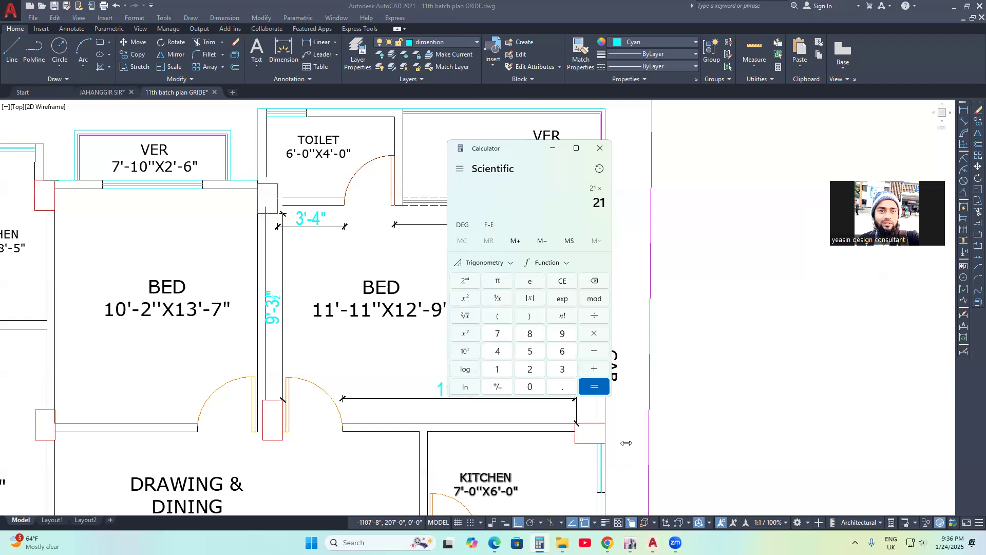
# - Multiply the 21 by 10, multiply that product by 120, and move Calculator clear of the bedroom's dimensions
pyautogui.click(497, 370)
pyautogui.click(530, 386)
pyautogui.click(594, 386)
pyautogui.click(594, 334)
pyautogui.click(499, 369)
pyautogui.click(530, 369)
pyautogui.click(530, 387)
pyautogui.click(594, 386)
pyautogui.moveTo(518, 151); pyautogui.dragTo(571, 161)
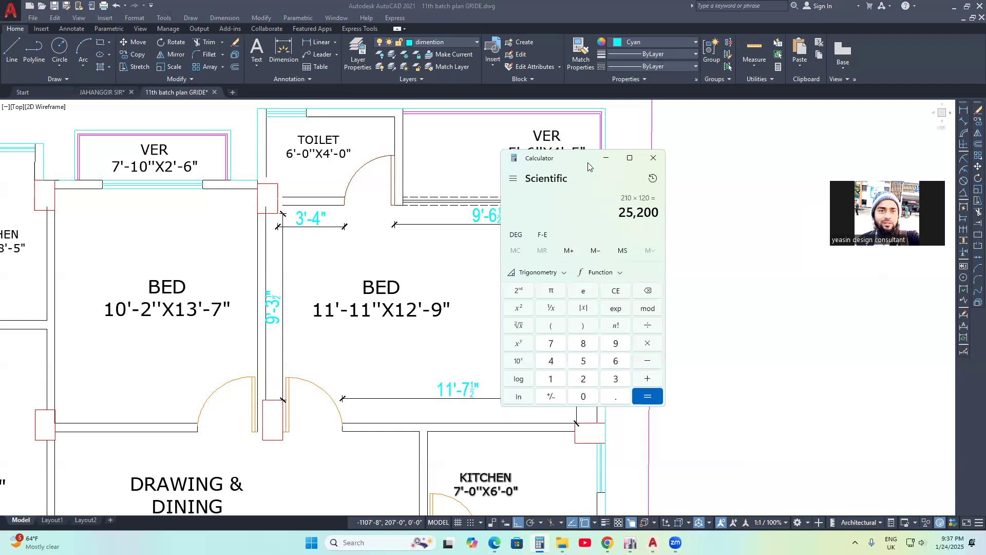
pyautogui.moveTo(588, 162); pyautogui.dragTo(699, 166)
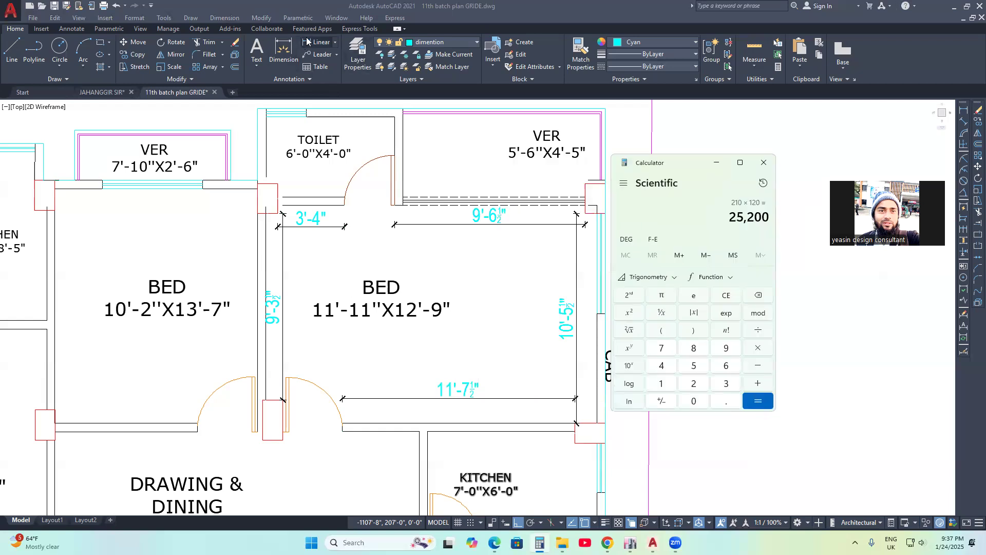
# - Switch to AutoCAD and add a linear dimension across the full width of the 11'-11"X12'-9" bedroom, between its side walls
pyautogui.click(317, 43)
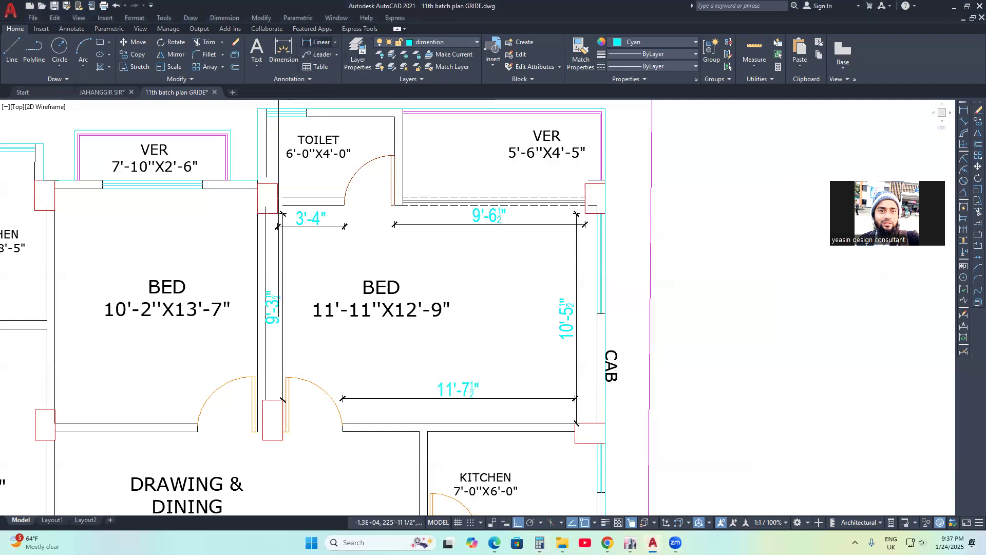
pyautogui.click(268, 213)
pyautogui.click(597, 213)
pyautogui.click(547, 256)
# - Add a vertical dimension for the bedroom's depth, from the kitchen-side wall to the veranda-side wall, placed outside the CAB wall
pyautogui.press('space')
pyautogui.click(537, 423)
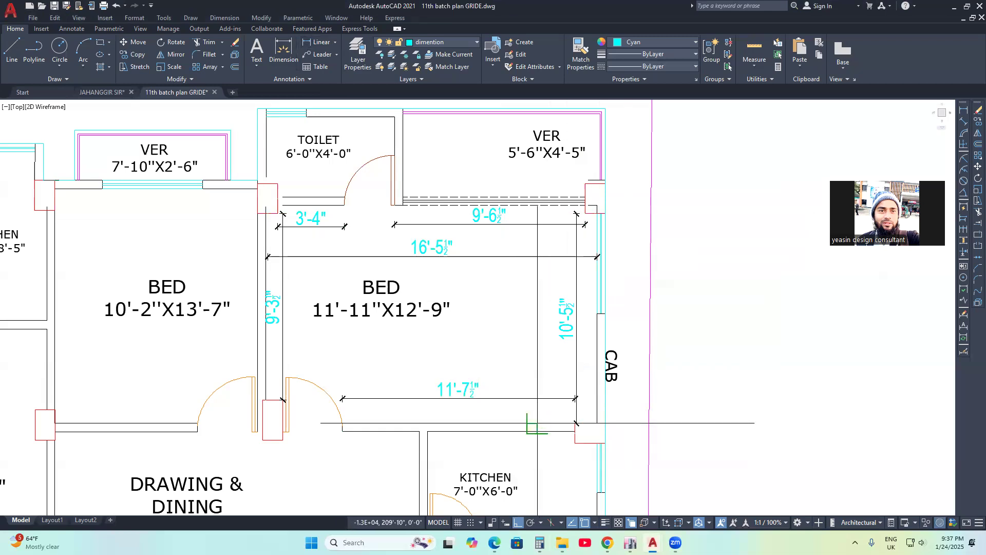
pyautogui.click(537, 210)
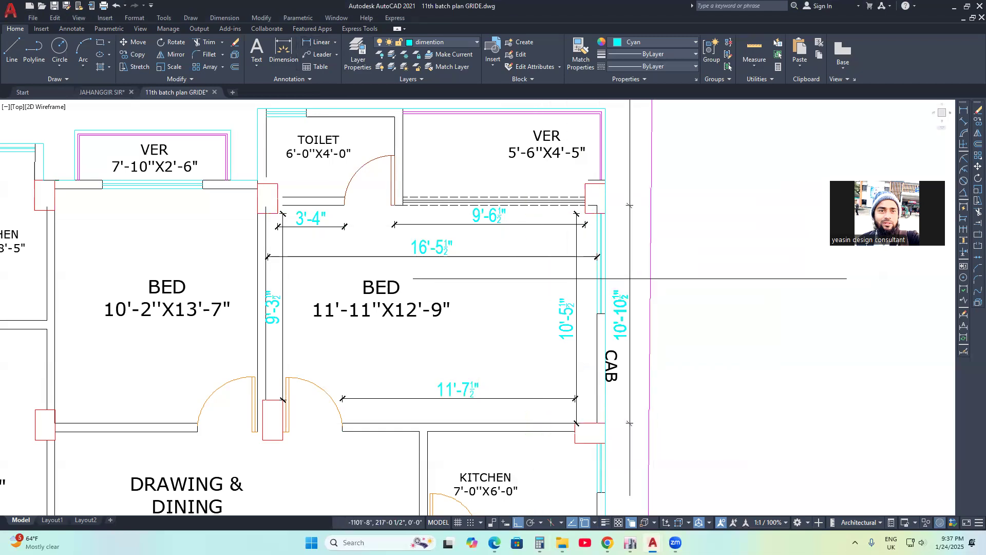
pyautogui.click(629, 339)
pyautogui.moveTo(596, 320); pyautogui.dragTo(553, 313, button='middle')
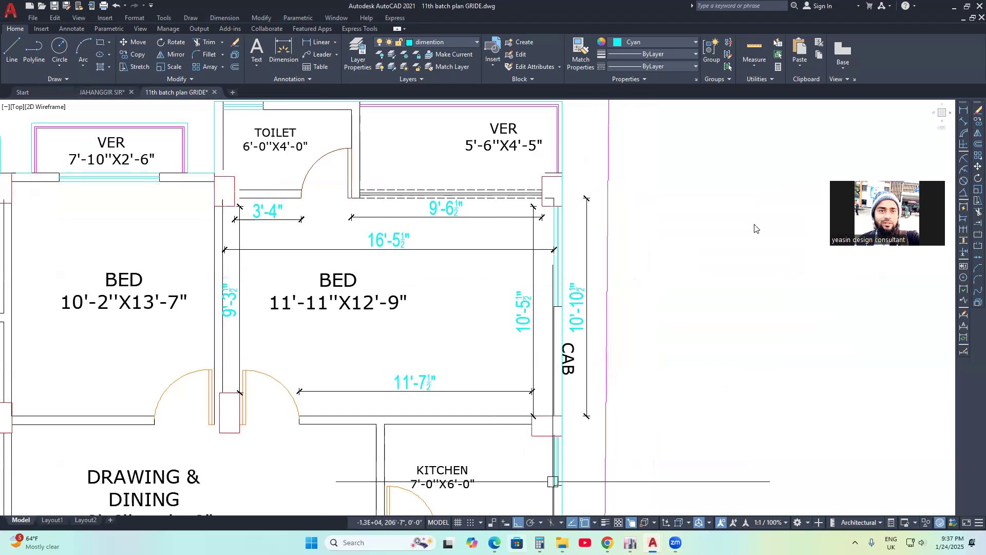
# - Switch to Calculator and multiply 16 by 11 for the bedroom's floor area
pyautogui.hotkey('alt', 'Tab')
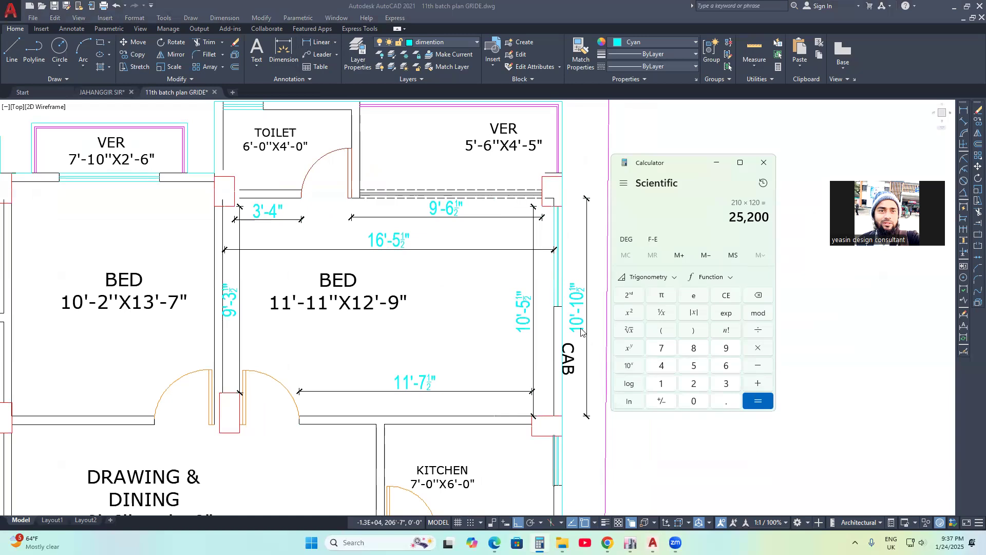
pyautogui.click(728, 297)
pyautogui.click(666, 385)
pyautogui.click(726, 366)
pyautogui.click(758, 348)
pyautogui.click(661, 385)
pyautogui.click(661, 384)
pyautogui.click(765, 406)
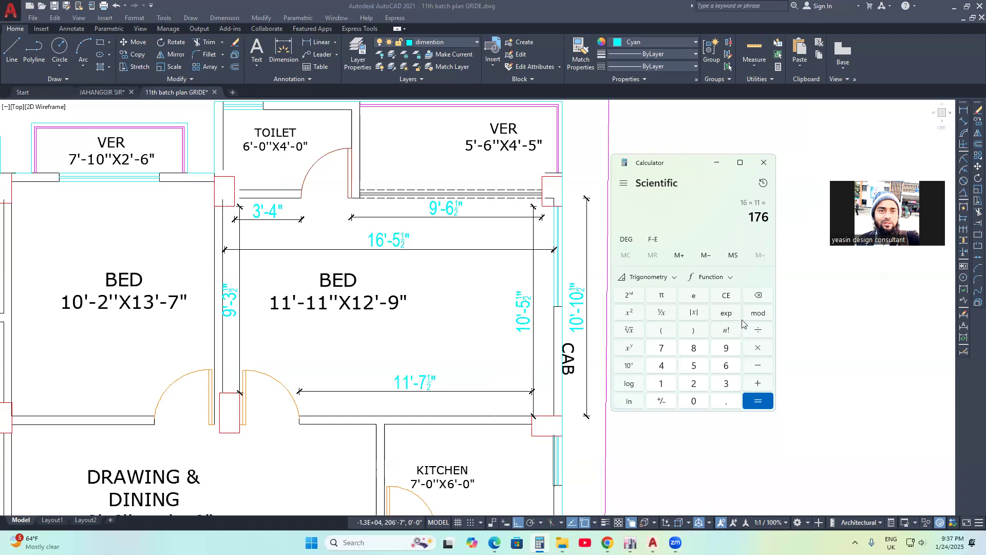
# - Divide 42500 by 176 to spread the wall load over the floor area
pyautogui.click(726, 296)
pyautogui.click(696, 384)
pyautogui.click(695, 366)
pyautogui.doubleClick(694, 401)
pyautogui.click(757, 333)
pyautogui.click(661, 384)
pyautogui.click(661, 350)
pyautogui.click(726, 366)
pyautogui.click(762, 403)
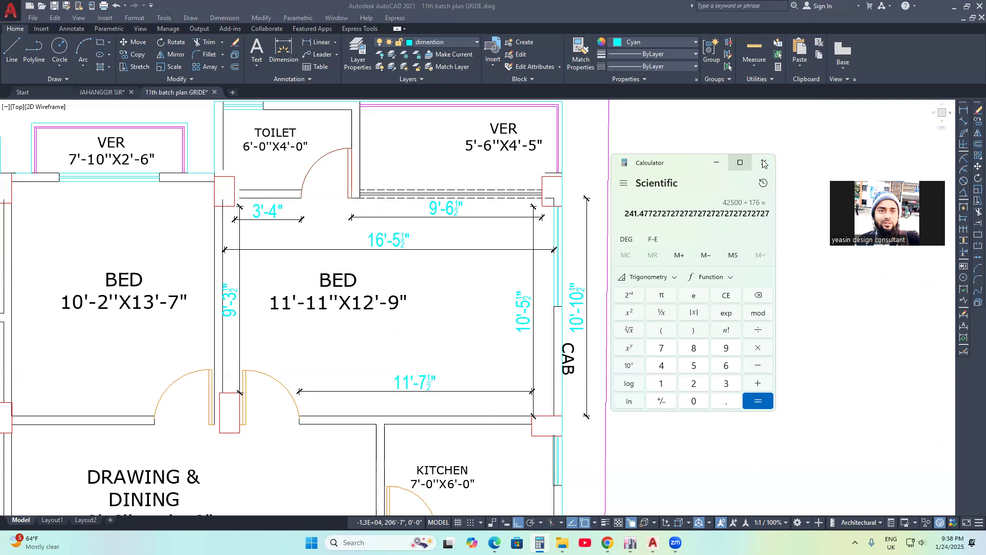
# - Clear Calculator and recalculate 42500 divided by 176
pyautogui.click(725, 297)
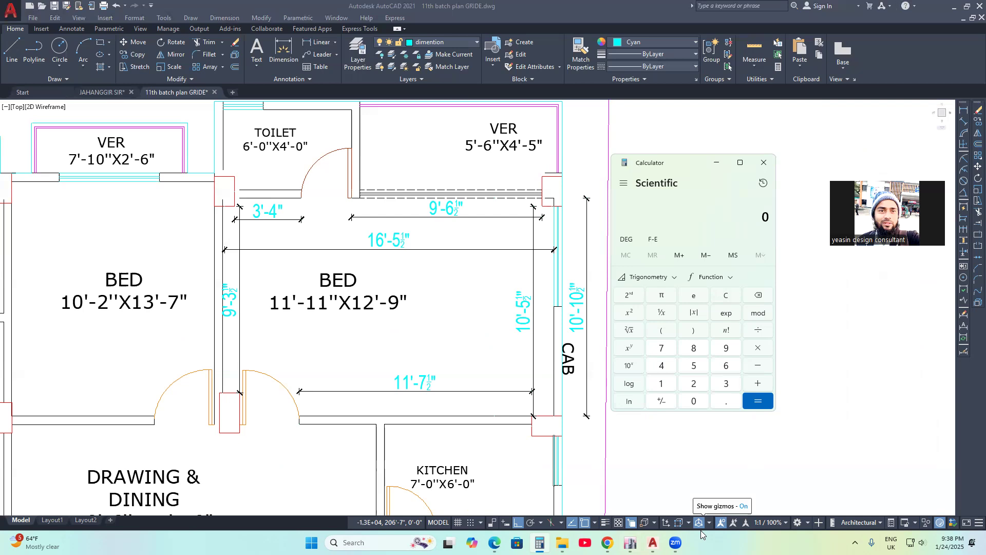
pyautogui.click(661, 366)
pyautogui.click(694, 383)
pyautogui.write('500')
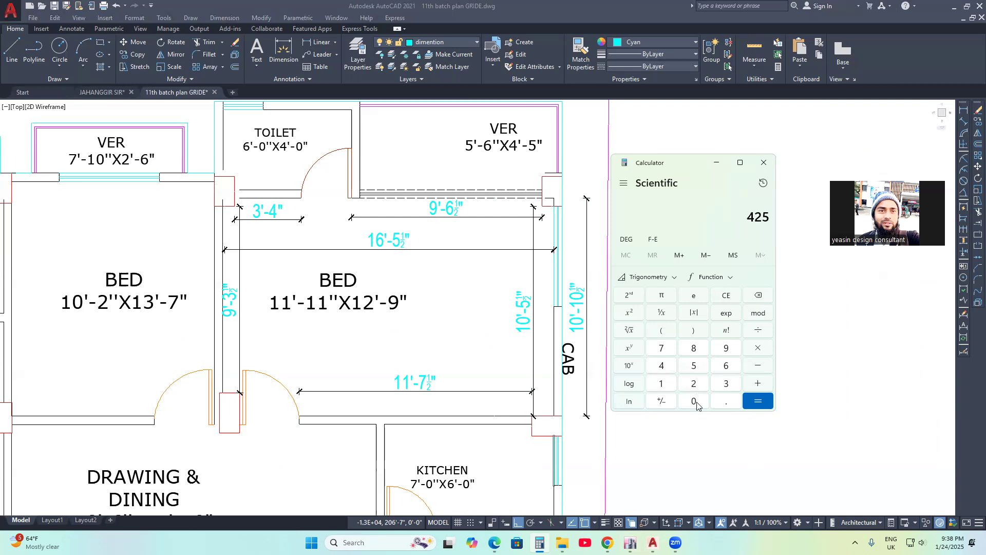
pyautogui.click(758, 331)
pyautogui.click(662, 383)
pyautogui.click(662, 348)
pyautogui.click(726, 365)
pyautogui.click(770, 407)
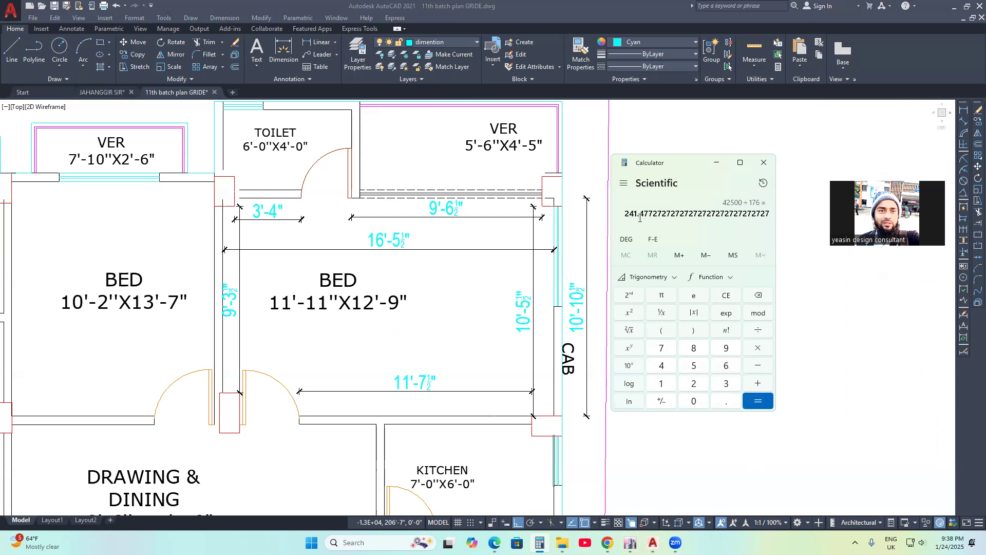
# - Divide the quotient by 1000 and highlight the leading digits 0.241 of the result
pyautogui.click(760, 333)
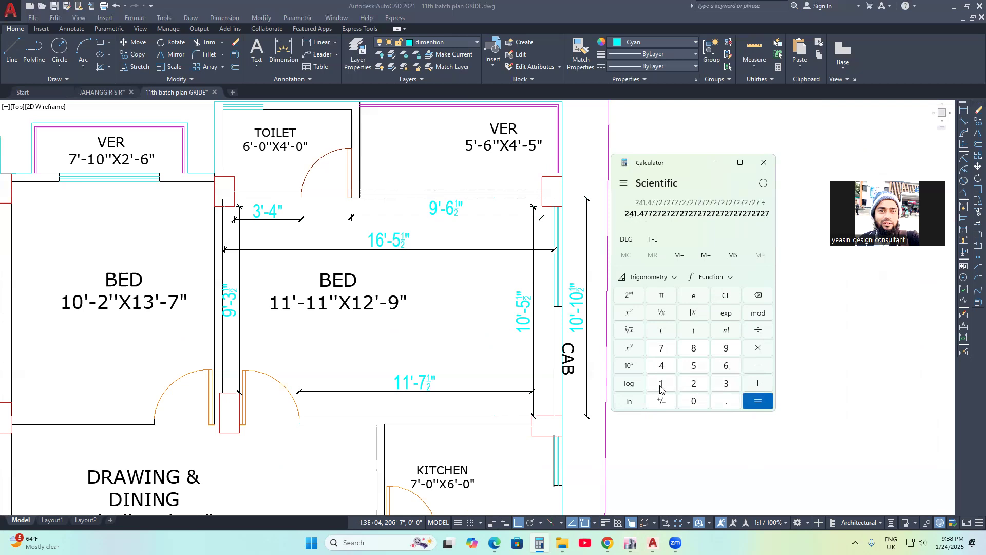
pyautogui.click(661, 385)
pyautogui.click(693, 400)
pyautogui.doubleClick(692, 400)
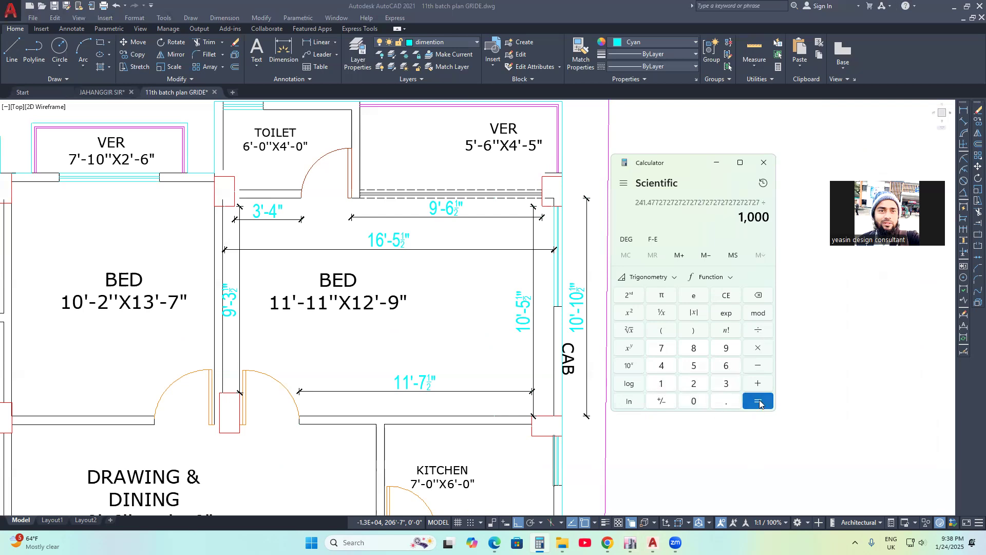
pyautogui.click(760, 403)
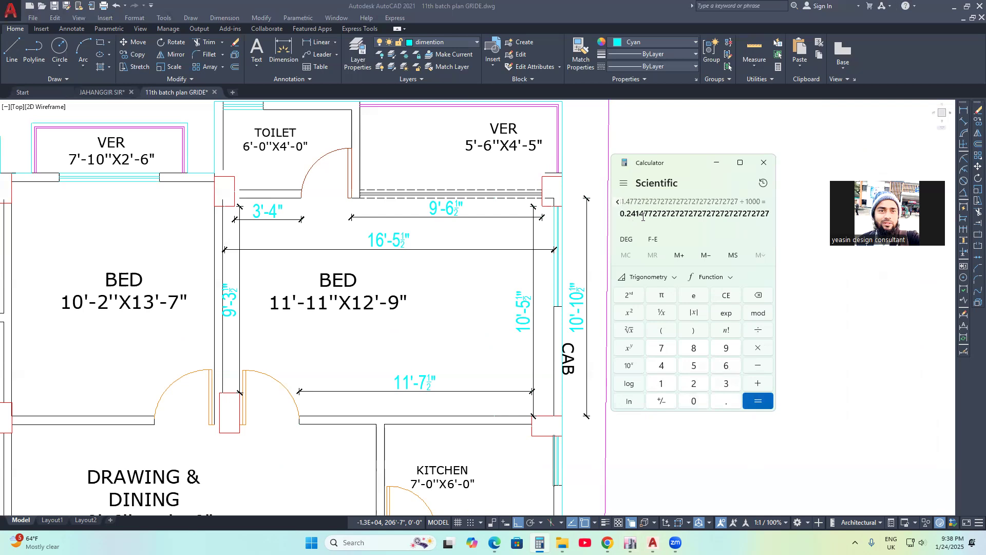
pyautogui.moveTo(639, 214); pyautogui.dragTo(615, 214)
# - Switch to the ETABS plan view of the GF story and close Calculator
pyautogui.hotkey('alt', 'Tab')
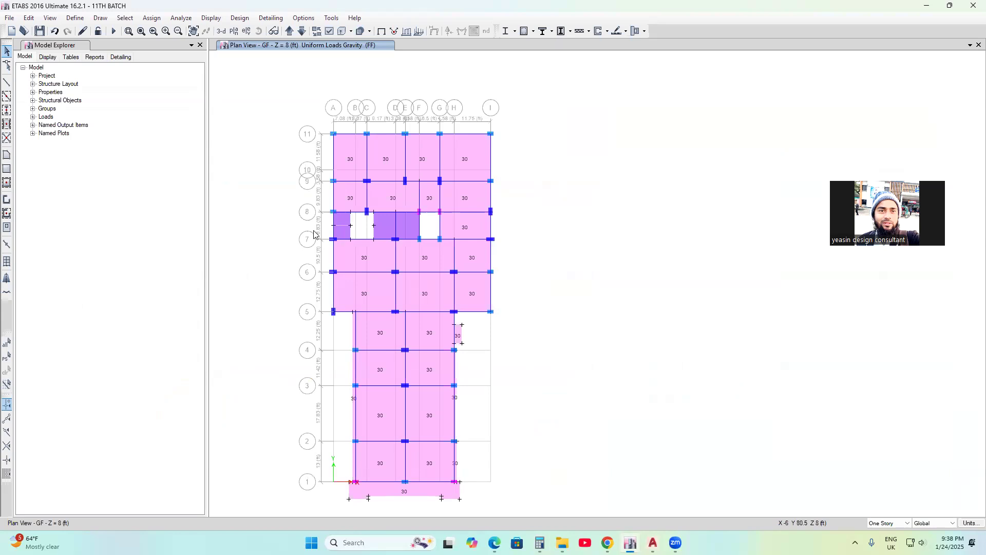
pyautogui.moveTo(633, 298); pyautogui.dragTo(621, 256, button='middle')
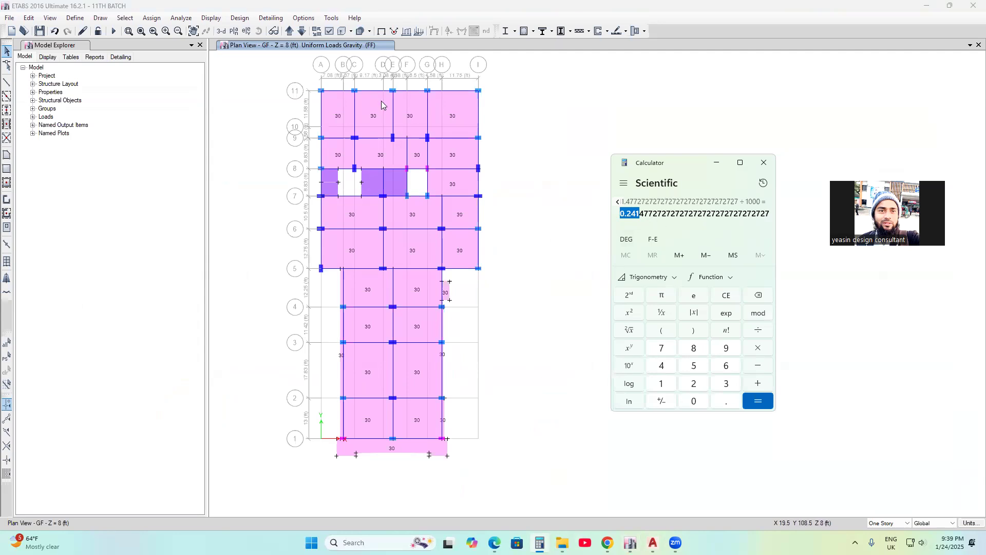
pyautogui.click(764, 163)
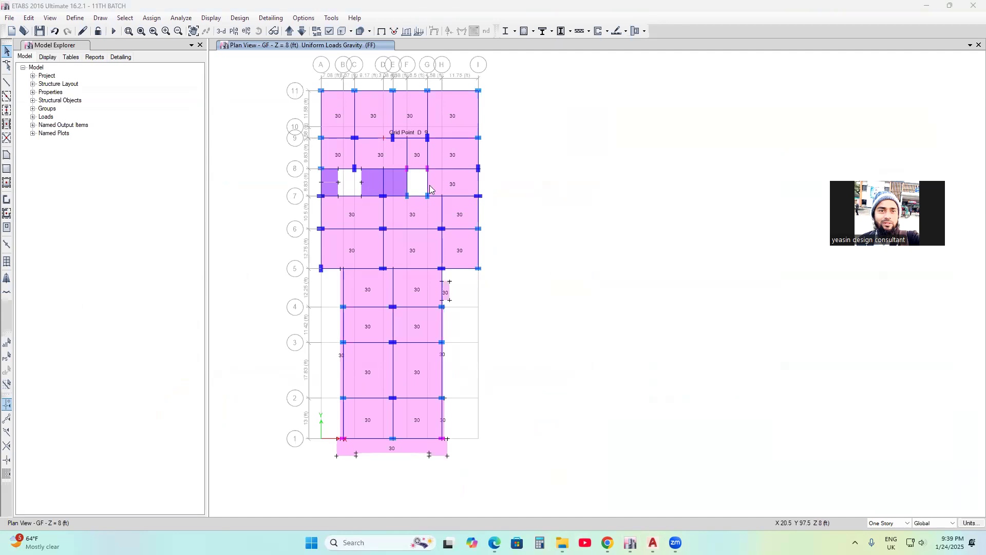
# - Set the plan view's story option to All Stories so that edits apply to every floor
pyautogui.moveTo(519, 243); pyautogui.dragTo(516, 235, button='middle')
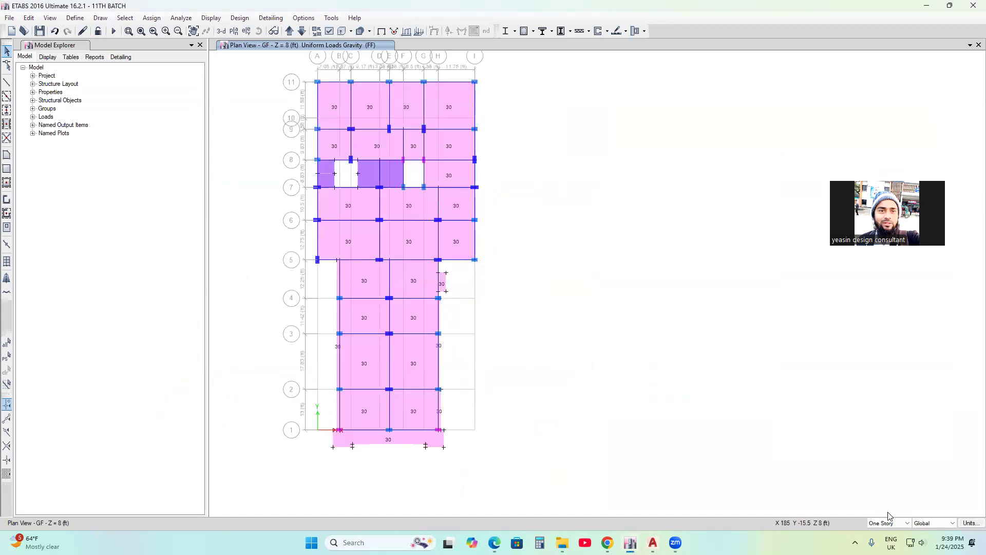
pyautogui.click(880, 523)
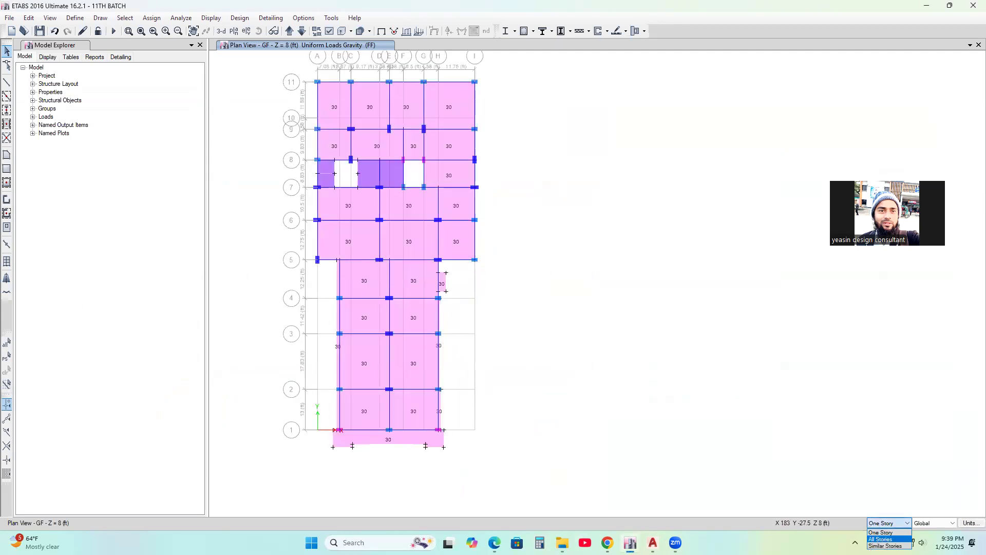
pyautogui.click(880, 539)
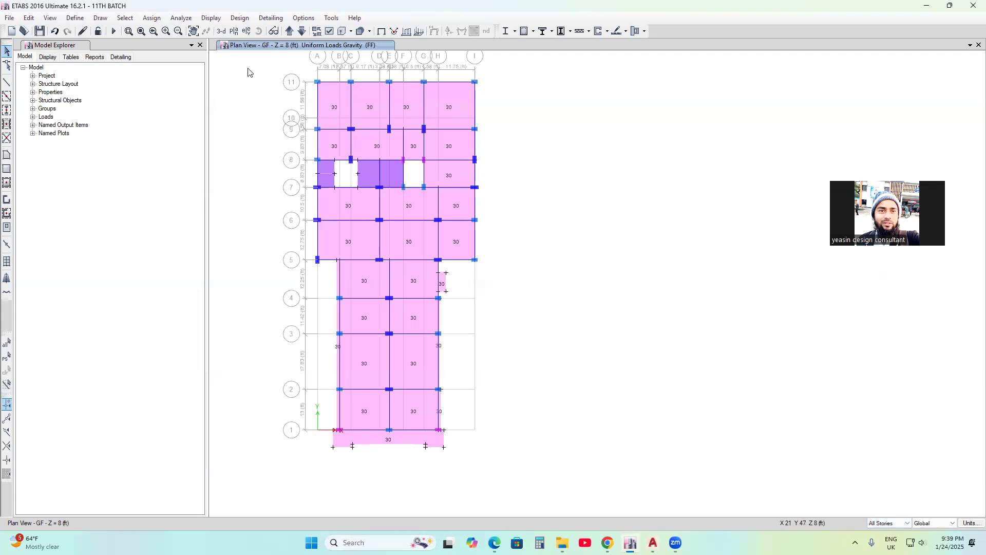
# - Select every frame with the FB=12X18 section across all stories
pyautogui.click(126, 20)
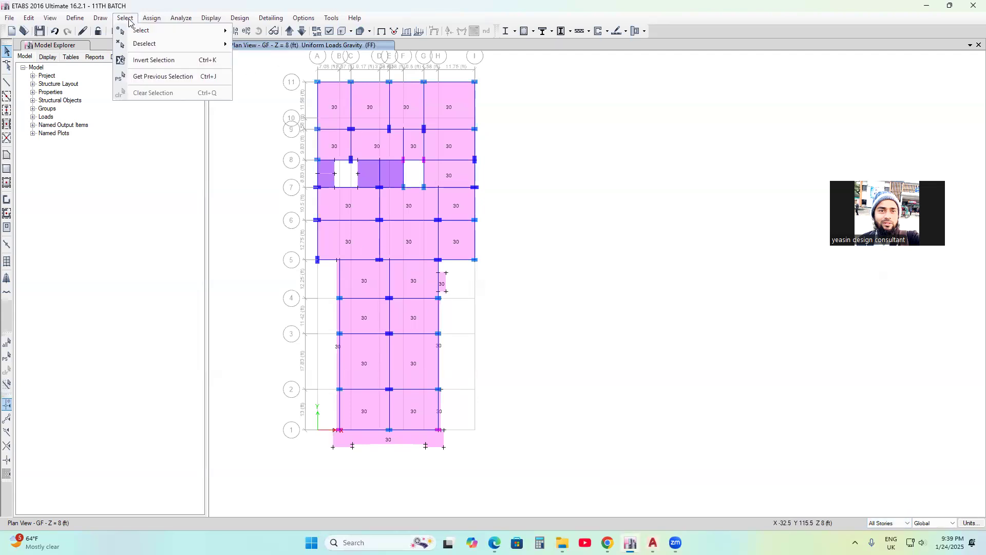
pyautogui.moveTo(138, 35)
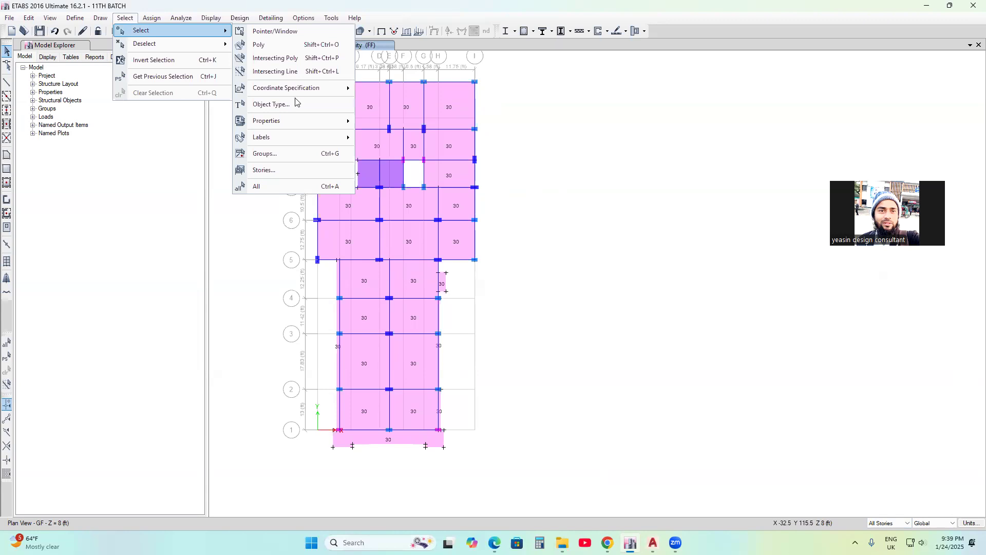
pyautogui.moveTo(276, 125)
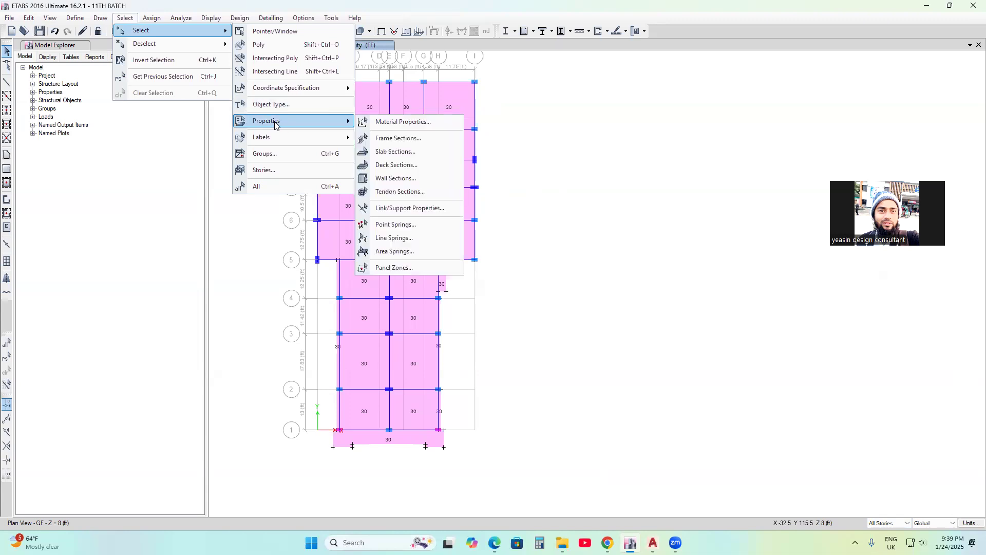
pyautogui.click(408, 145)
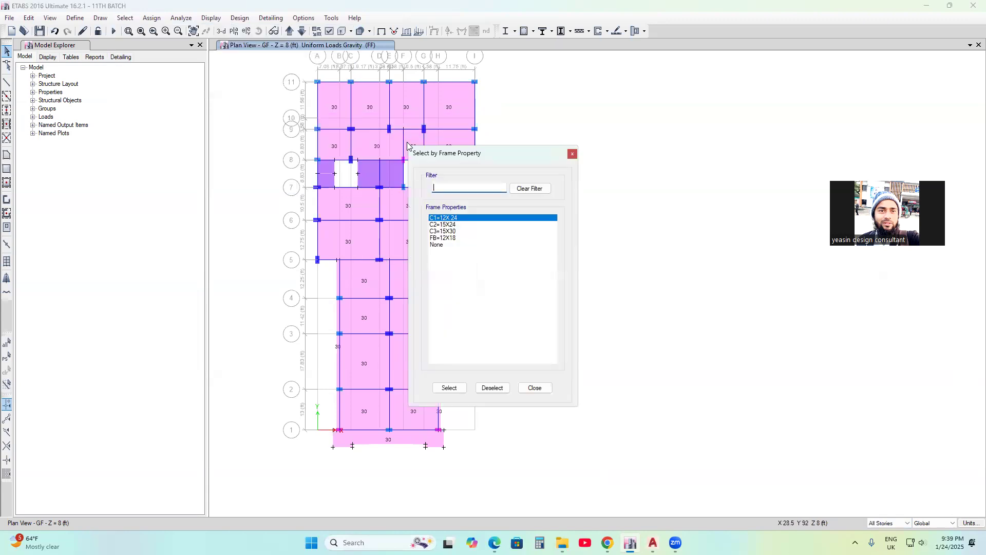
pyautogui.click(452, 239)
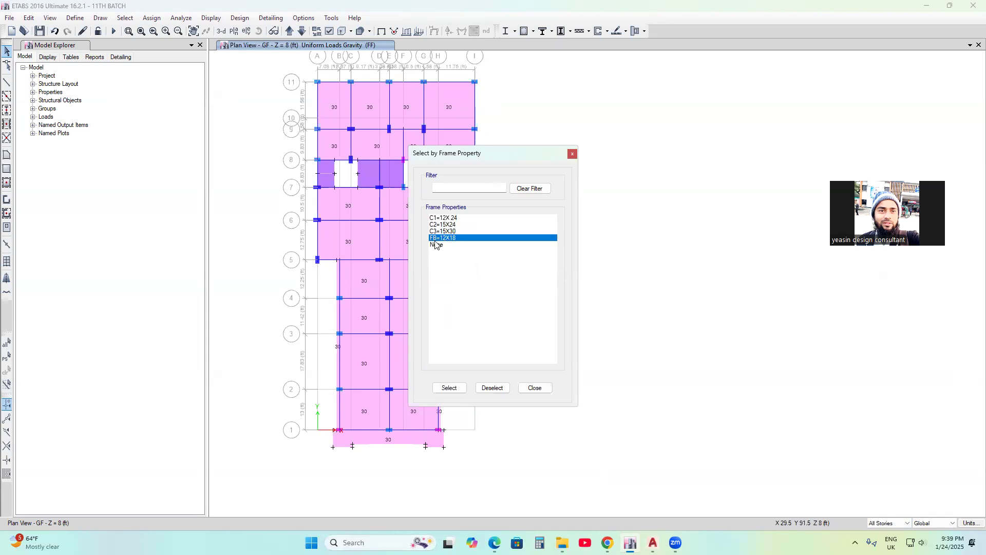
pyautogui.click(449, 388)
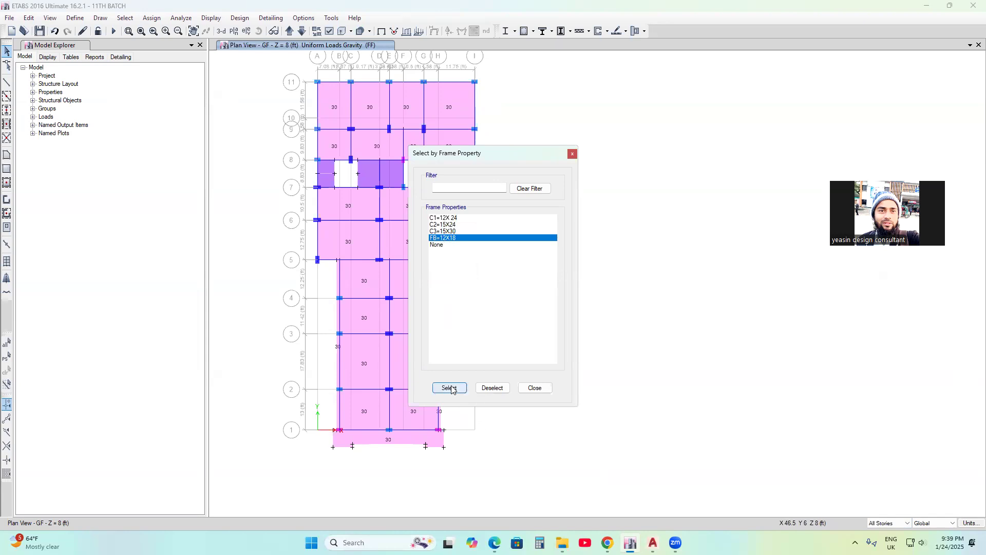
pyautogui.click(535, 389)
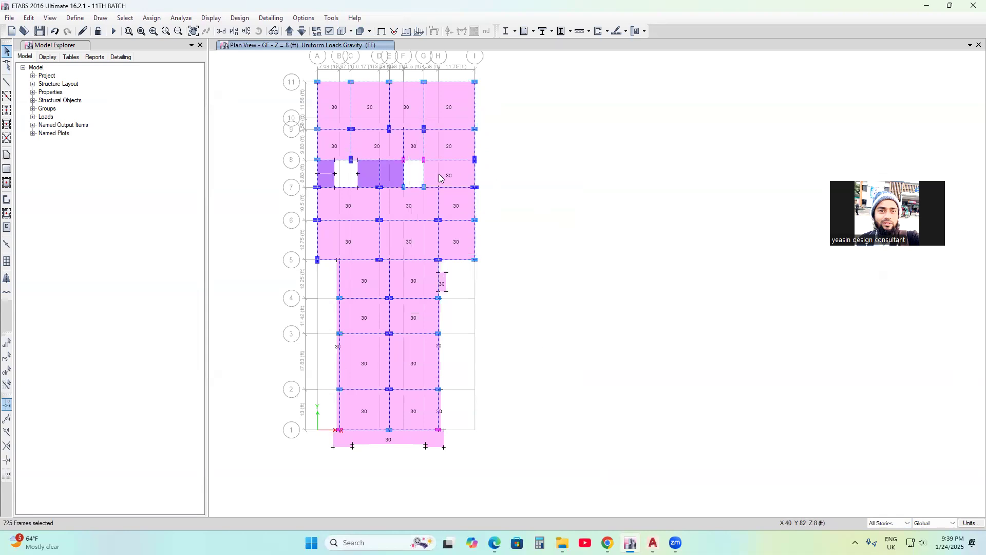
pyautogui.moveTo(587, 261); pyautogui.dragTo(631, 259, button='middle')
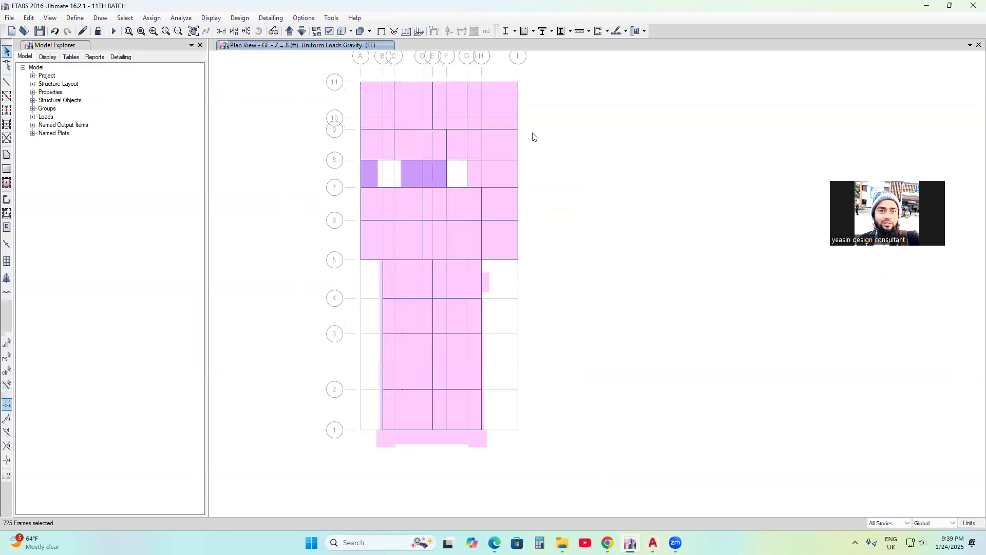
pyautogui.moveTo(587, 224); pyautogui.dragTo(583, 230, button='middle')
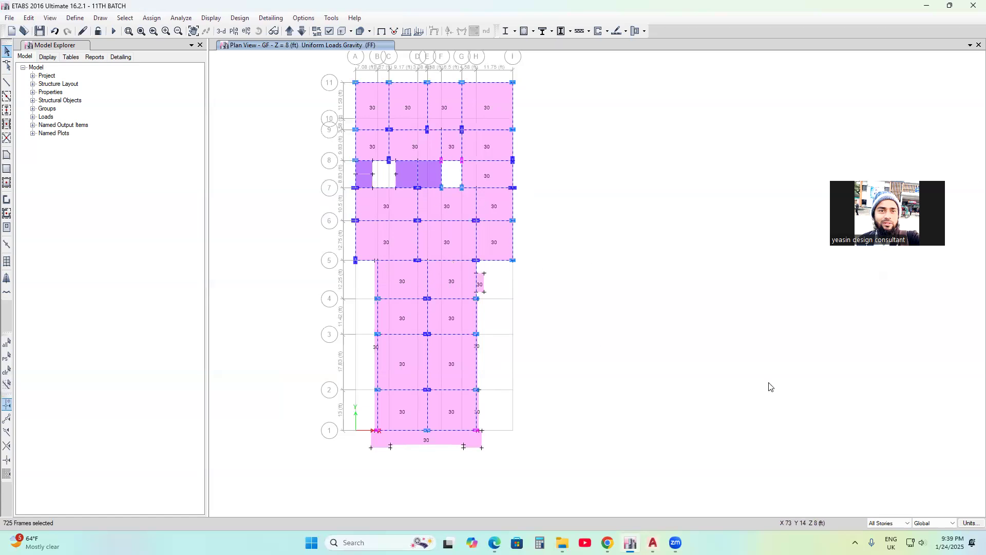
# - View the selection in 3-D, open the 10TH story plan, and limit edits to One Story
pyautogui.click(225, 34)
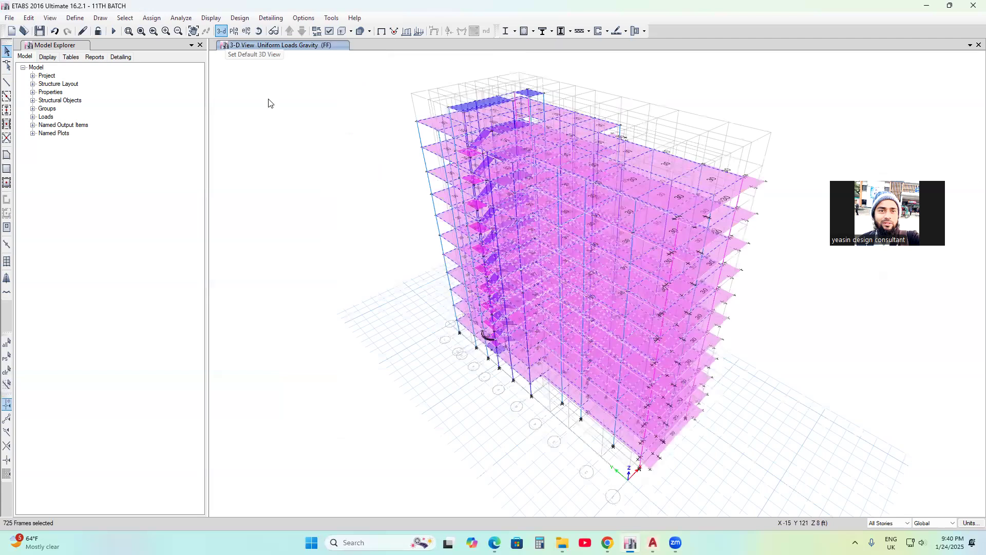
pyautogui.click(440, 244)
pyautogui.click(531, 396)
pyautogui.click(490, 394)
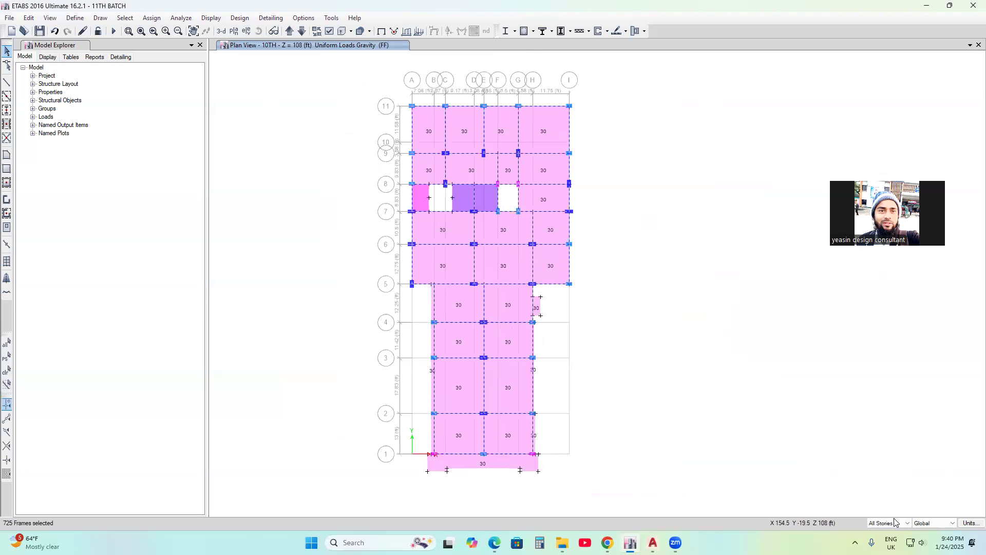
pyautogui.click(894, 522)
pyautogui.click(888, 533)
# - Deselect the 10TH story beams along grids 1 and 2 and the ones spanning between these two grids
pyautogui.click(508, 454)
pyautogui.click(460, 454)
pyautogui.click(435, 443)
pyautogui.click(465, 414)
pyautogui.click(484, 432)
pyautogui.click(515, 414)
pyautogui.click(533, 429)
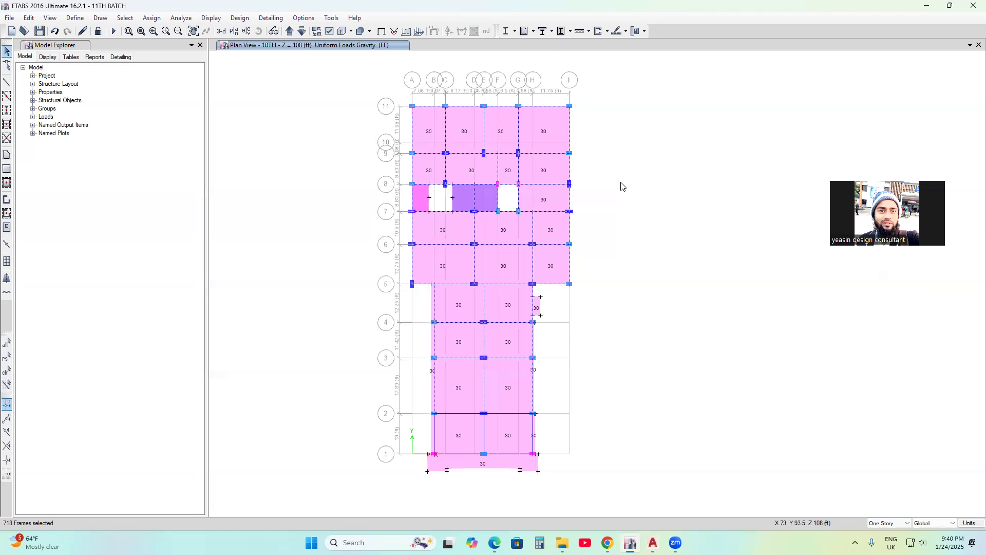
# - Deselect the beams spanning between grids 2 and 3 and the ones along grid 3
pyautogui.click(534, 394)
pyautogui.click(484, 384)
pyautogui.click(455, 358)
pyautogui.click(510, 358)
# - Deselect the beams spanning between grids 3 and 4 and the ones along grid 4
pyautogui.click(535, 346)
pyautogui.click(484, 339)
pyautogui.click(434, 334)
pyautogui.click(455, 322)
pyautogui.click(512, 324)
pyautogui.click(512, 323)
# - Deselect the beams spanning between grids 4 and 5 and the grid 5 beams from A to H
pyautogui.click(533, 290)
pyautogui.click(485, 295)
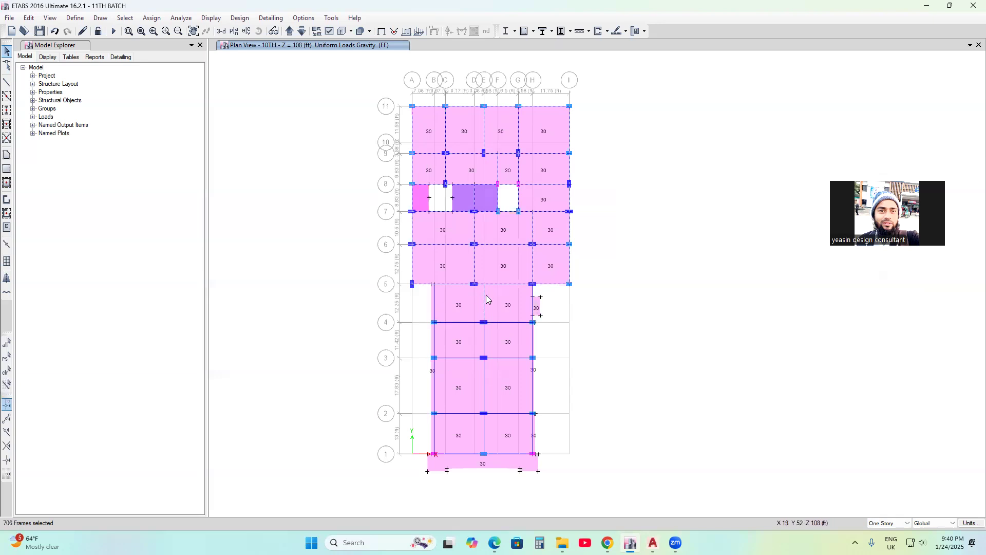
pyautogui.click(486, 296)
pyautogui.click(483, 297)
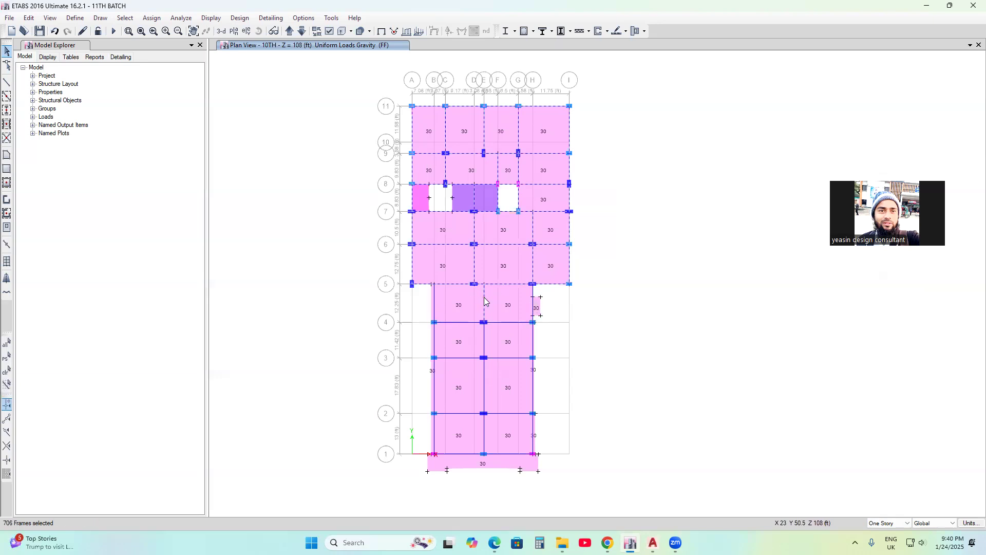
pyautogui.click(496, 285)
pyautogui.click(456, 285)
# - Deselect the beams spanning between grids 5 and 6 and the grid 5 beam between H and I
pyautogui.click(474, 269)
pyautogui.click(474, 268)
pyautogui.click(533, 262)
pyautogui.click(570, 268)
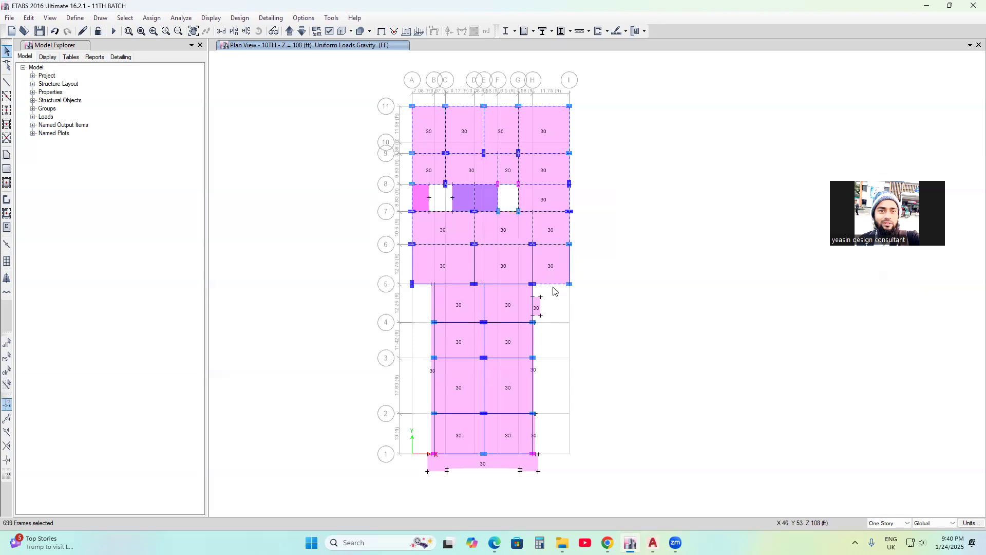
pyautogui.click(554, 284)
# - Deselect the beams along grid 6, between grids 6 and 7, and around the H-I bay at grid 7
pyautogui.click(549, 244)
pyautogui.click(494, 244)
pyautogui.click(475, 232)
pyautogui.click(532, 232)
pyautogui.click(547, 210)
pyautogui.click(570, 204)
pyautogui.click(412, 226)
# - Deselect the grid 8 beam between G and I and the beams on A, C, F and G between grids 8 and 9
pyautogui.moveTo(516, 212); pyautogui.dragTo(538, 280, button='middle')
pyautogui.scroll(3, 571, 263)
pyautogui.click(617, 250)
pyautogui.click(592, 222)
pyautogui.click(537, 213)
pyautogui.click(392, 209)
pyautogui.click(301, 216)
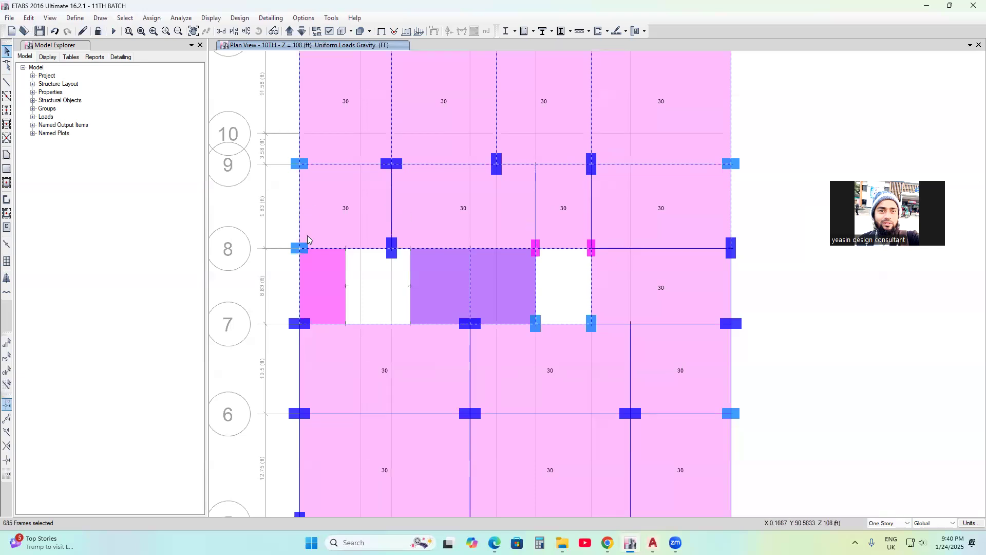
# - Deselect the beams along grid 9, the interior beams between grids 9 and 11, and the grid I beams above grid 8
pyautogui.moveTo(590, 283); pyautogui.dragTo(566, 322, button='middle')
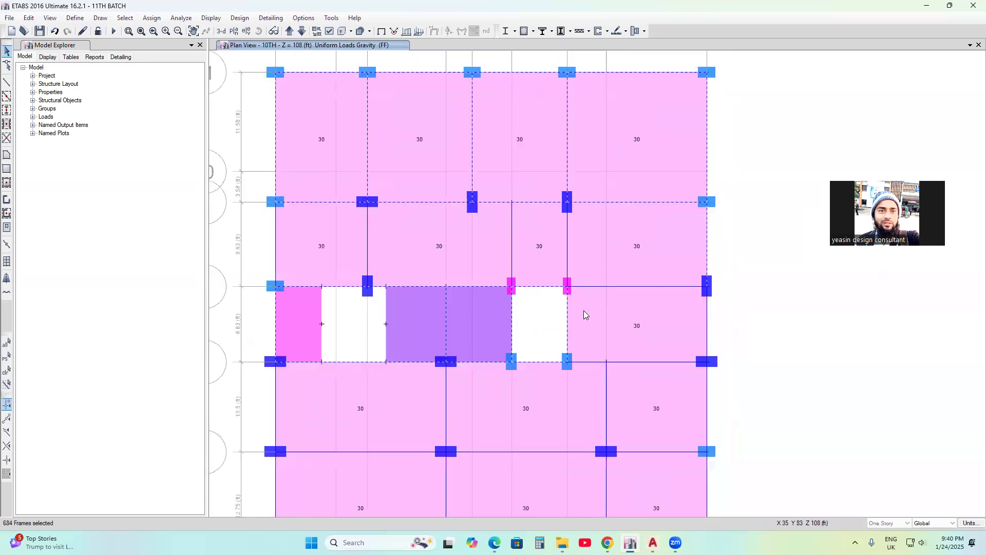
pyautogui.click(640, 202)
pyautogui.click(708, 225)
pyautogui.click(708, 180)
pyautogui.click(567, 170)
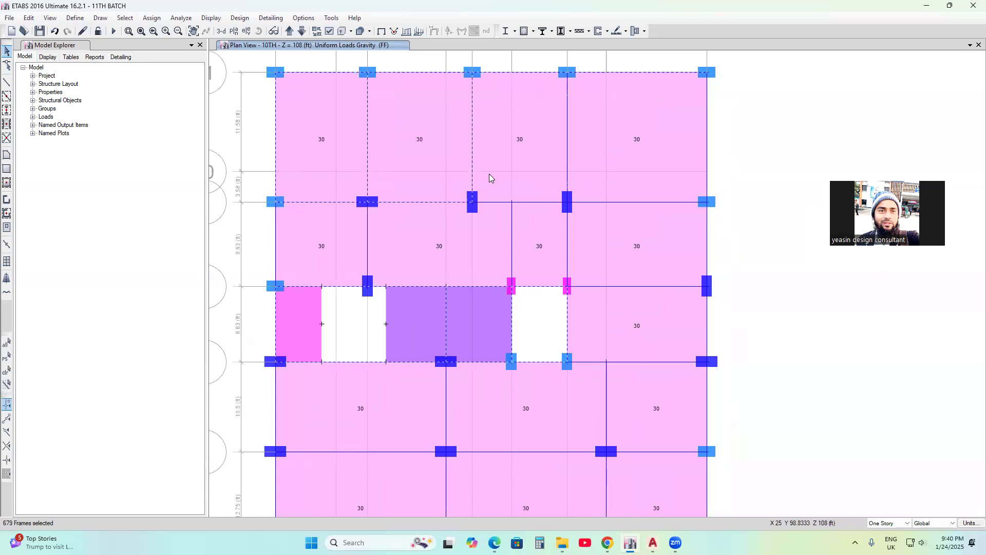
pyautogui.click(472, 167)
pyautogui.click(426, 202)
pyautogui.click(368, 181)
pyautogui.click(331, 204)
# - Deselect the grid A beam between grids 9 and 11 and all beams along grid 11
pyautogui.moveTo(468, 267); pyautogui.dragTo(590, 319, button='middle')
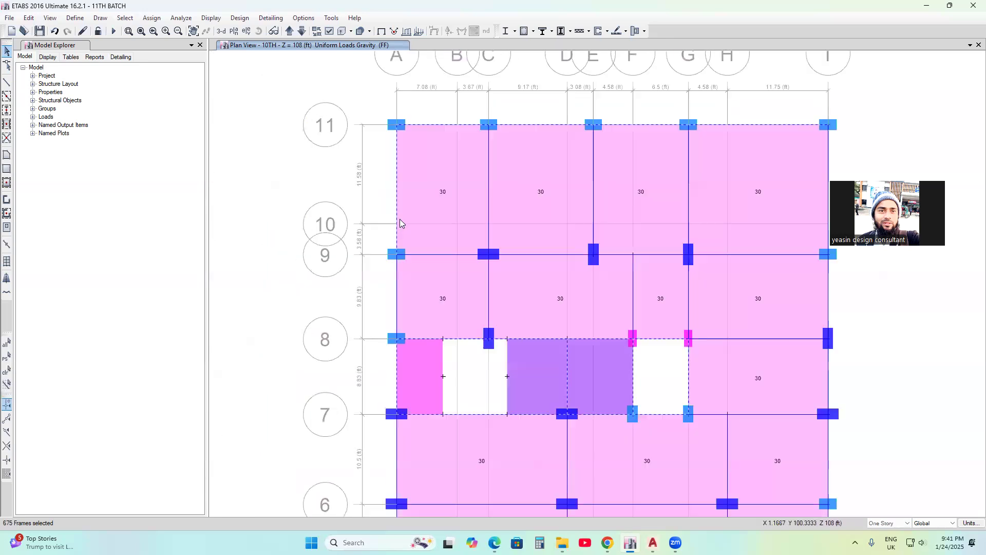
pyautogui.click(396, 213)
pyautogui.click(443, 126)
pyautogui.click(514, 123)
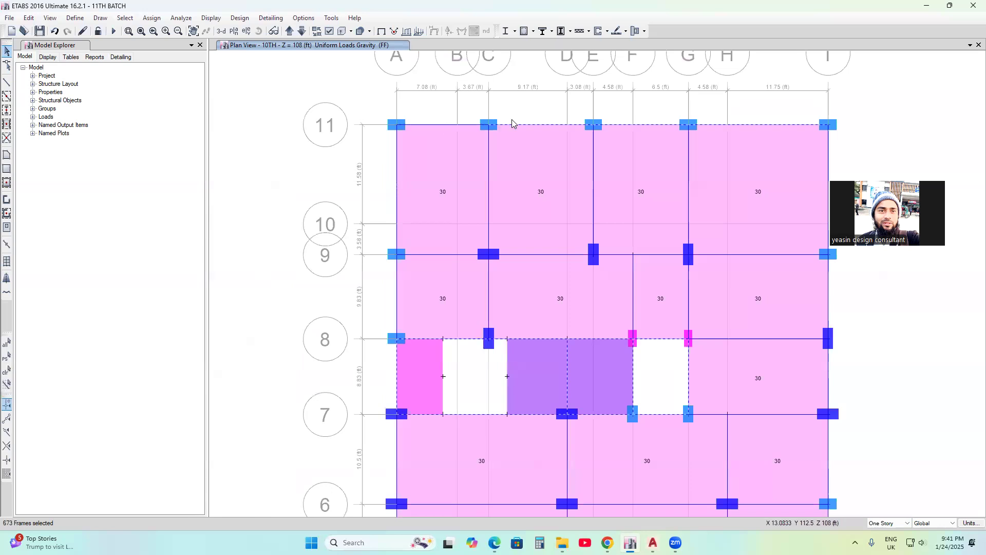
pyautogui.click(731, 126)
pyautogui.click(640, 126)
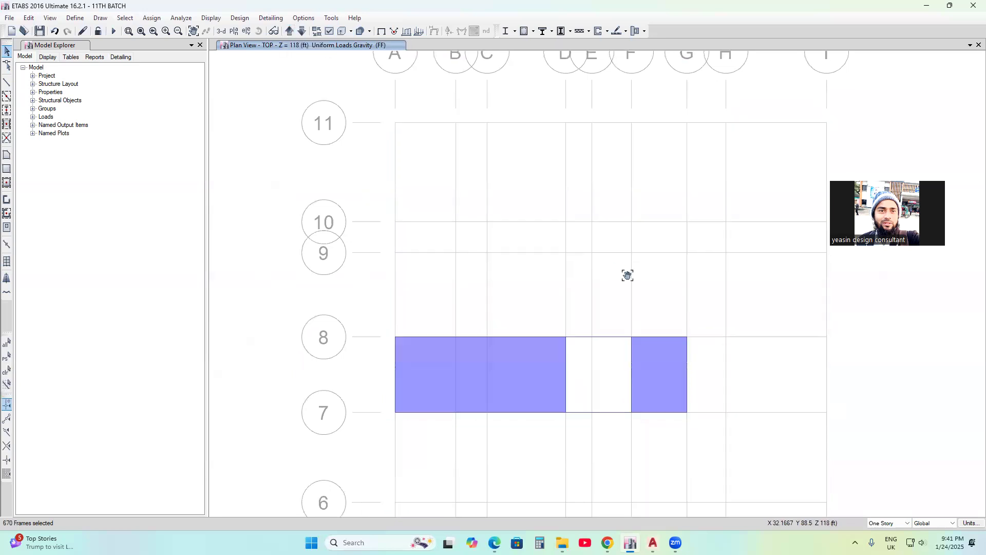
# - Deselect all beams of the TOP story along and between grids 7 and 8
pyautogui.click(618, 362)
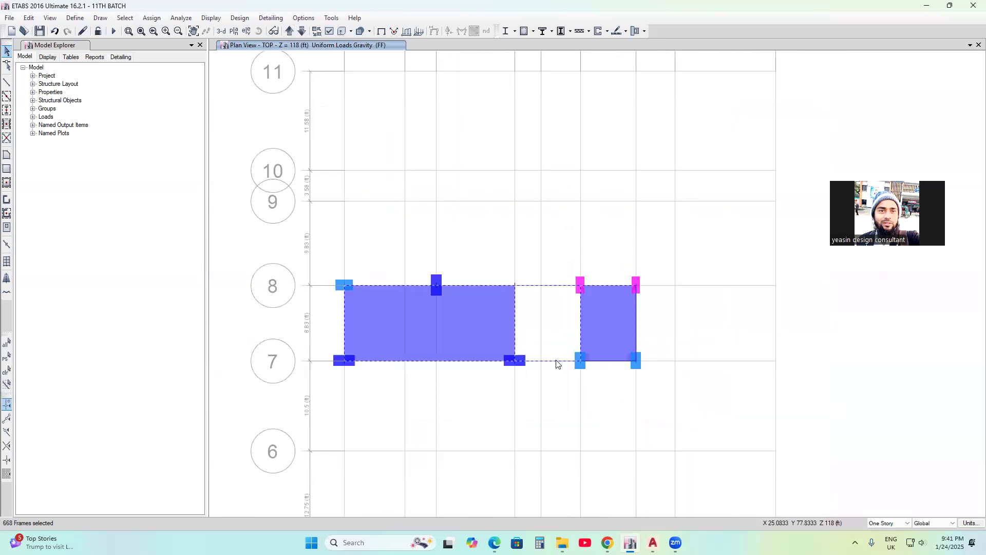
pyautogui.click(598, 284)
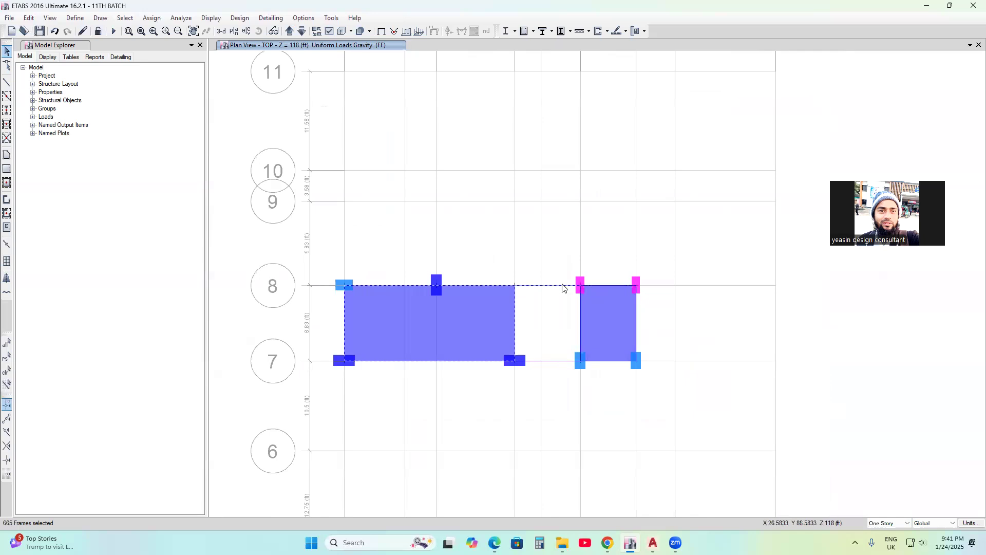
pyautogui.click(513, 304)
pyautogui.click(411, 286)
pyautogui.moveTo(460, 328); pyautogui.dragTo(485, 319, button='middle')
pyautogui.click(436, 315)
pyautogui.scroll(-3, 615, 368)
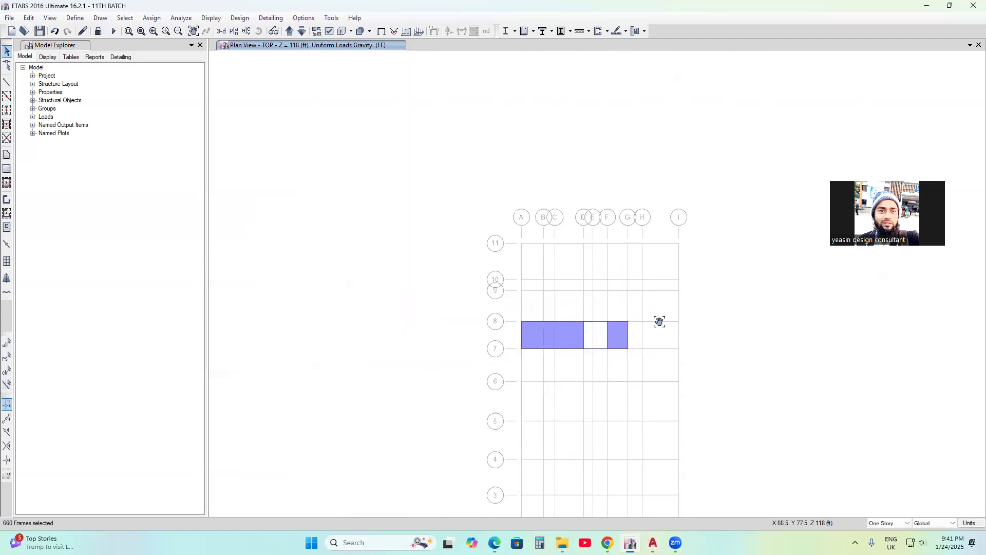
# - Check the selection in a rotated 3-D view and start a distributed frame load assignment with load pattern PW
pyautogui.click(221, 32)
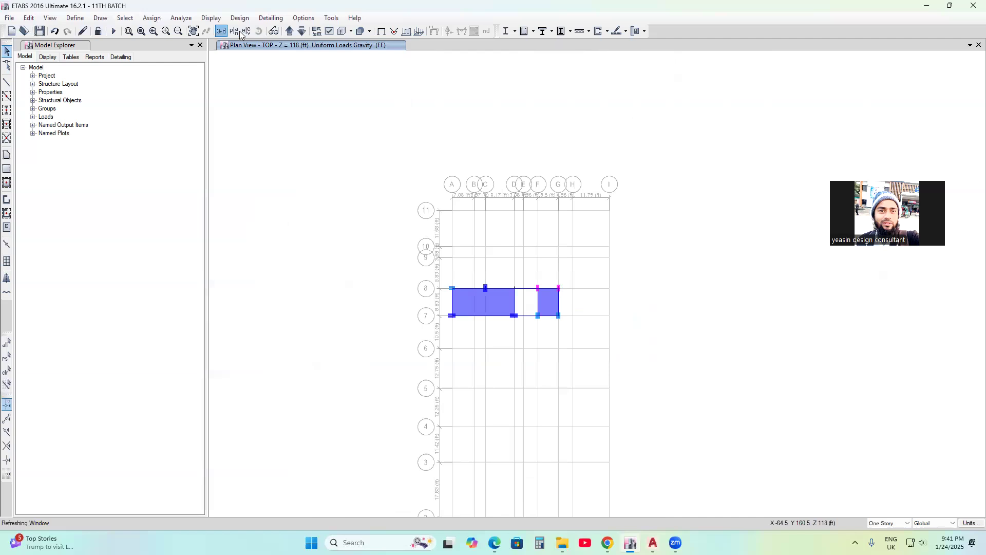
pyautogui.click(261, 31)
pyautogui.moveTo(438, 435); pyautogui.dragTo(466, 384)
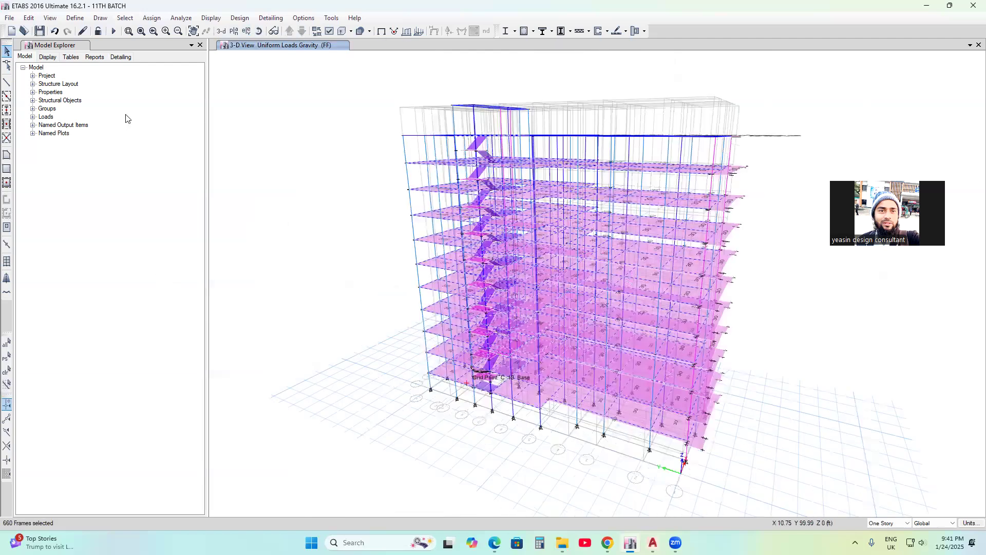
pyautogui.click(157, 22)
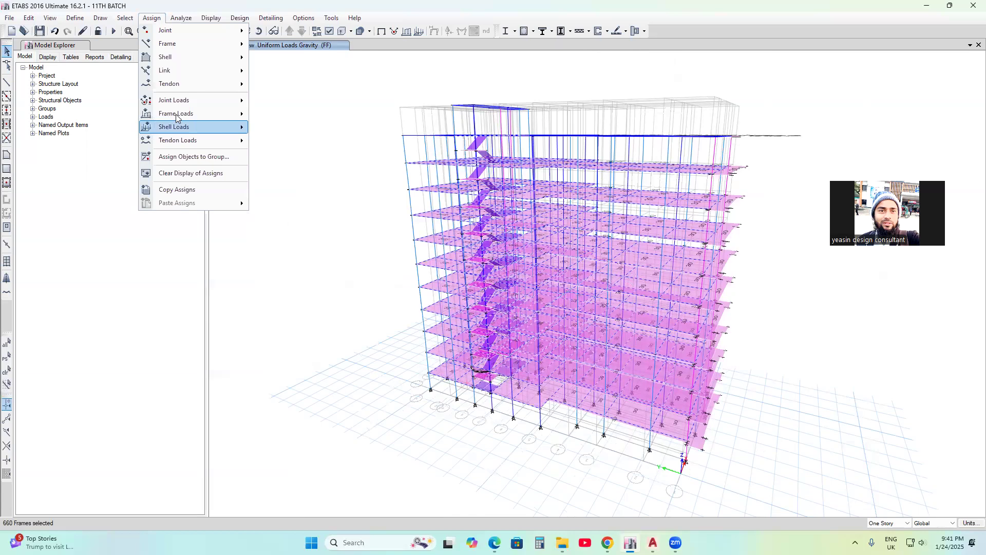
pyautogui.moveTo(176, 115)
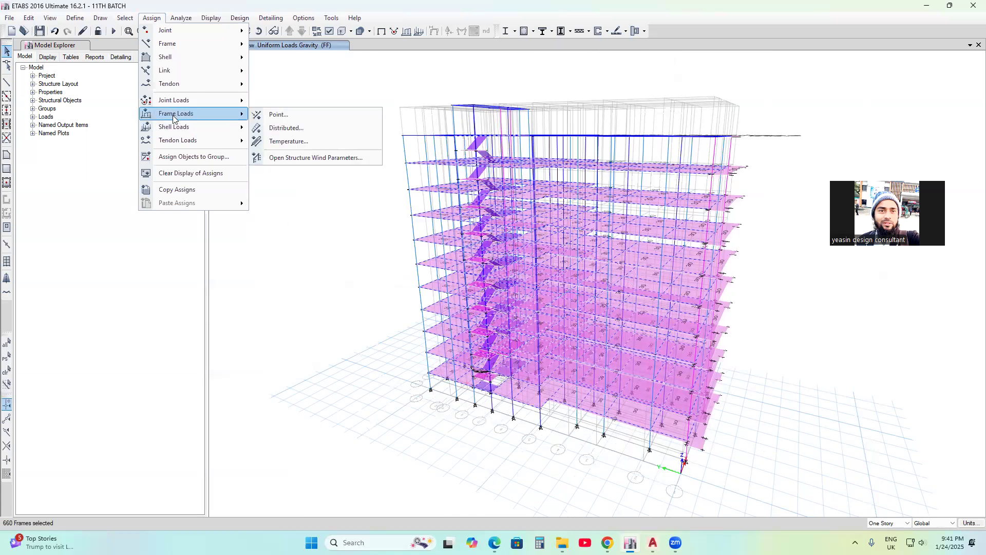
pyautogui.click(295, 133)
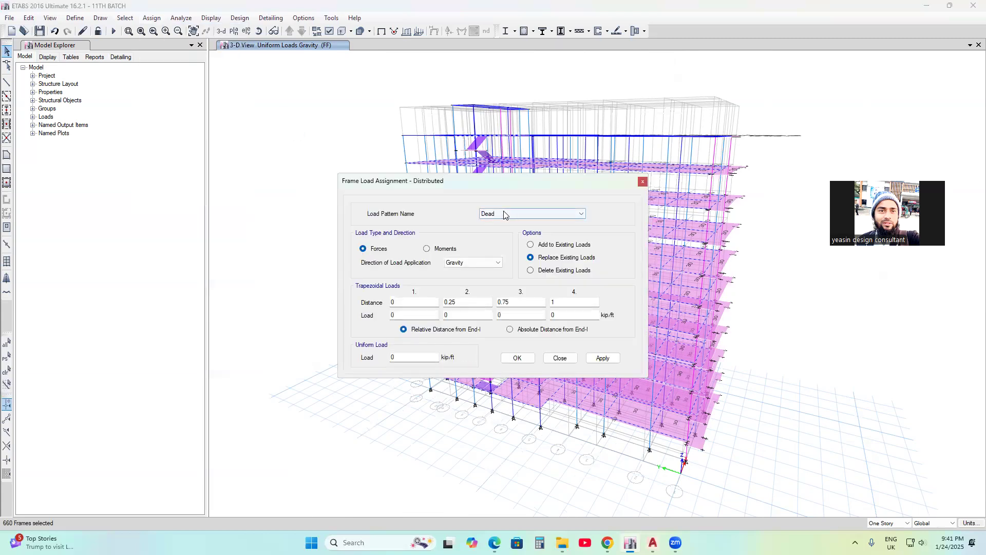
pyautogui.click(504, 213)
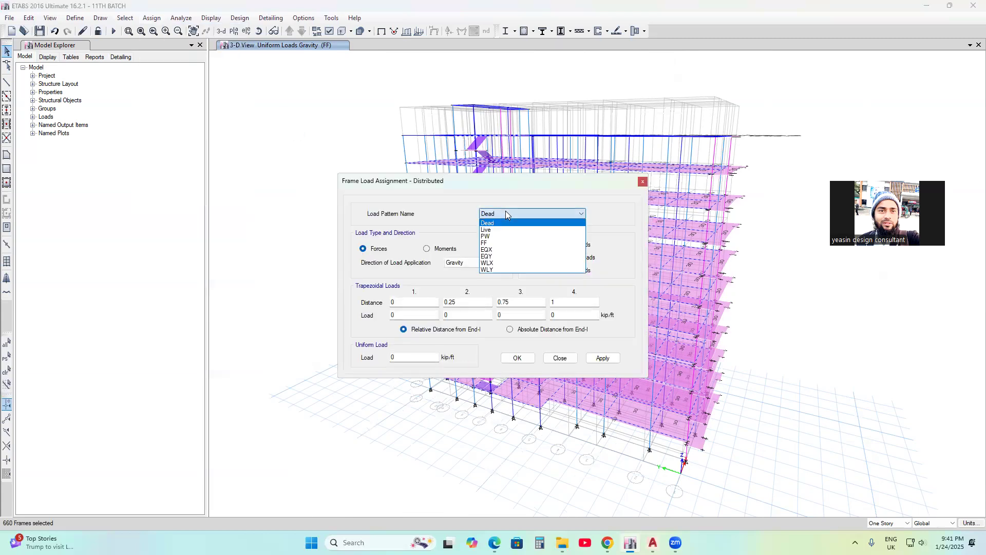
pyautogui.click(495, 237)
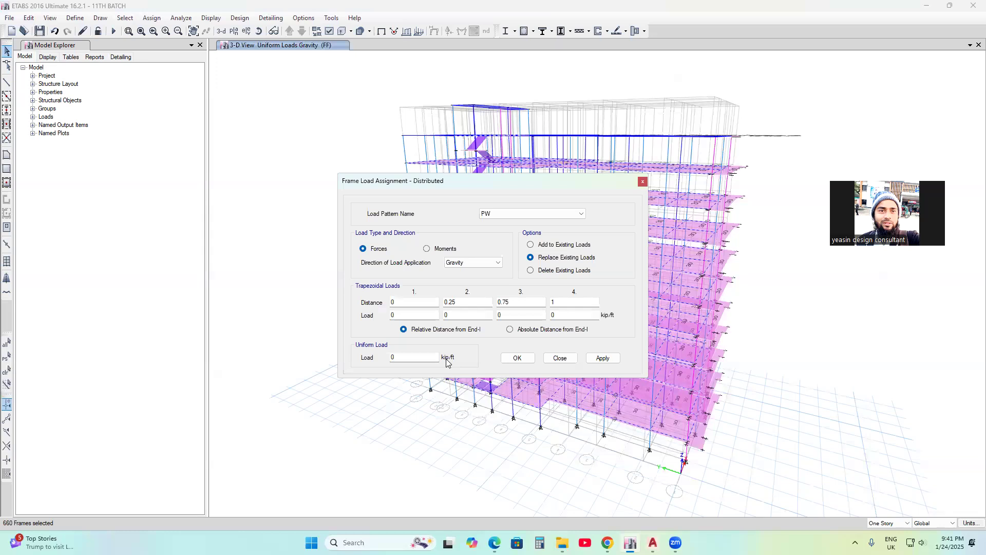
# - Set the uniform load to .25 kip/ft and apply it to the selected beams, replacing existing loads
pyautogui.press('XF86Calculator')
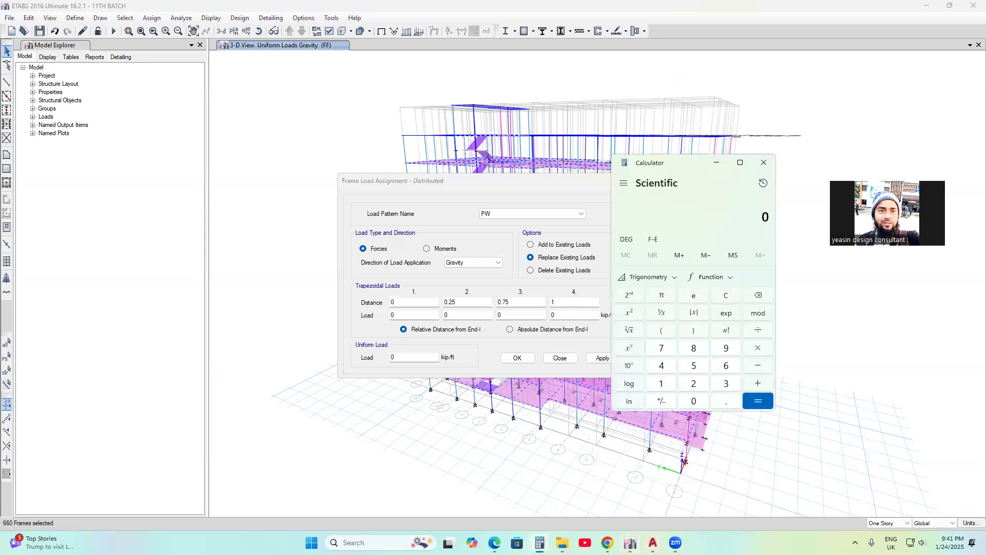
pyautogui.click(764, 163)
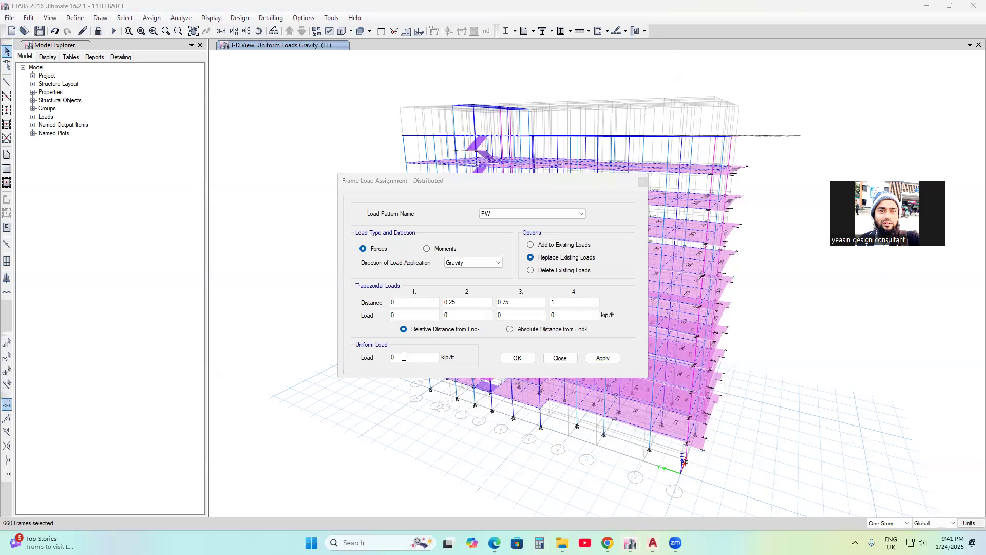
pyautogui.doubleClick(402, 357)
pyautogui.press('BackSpace')
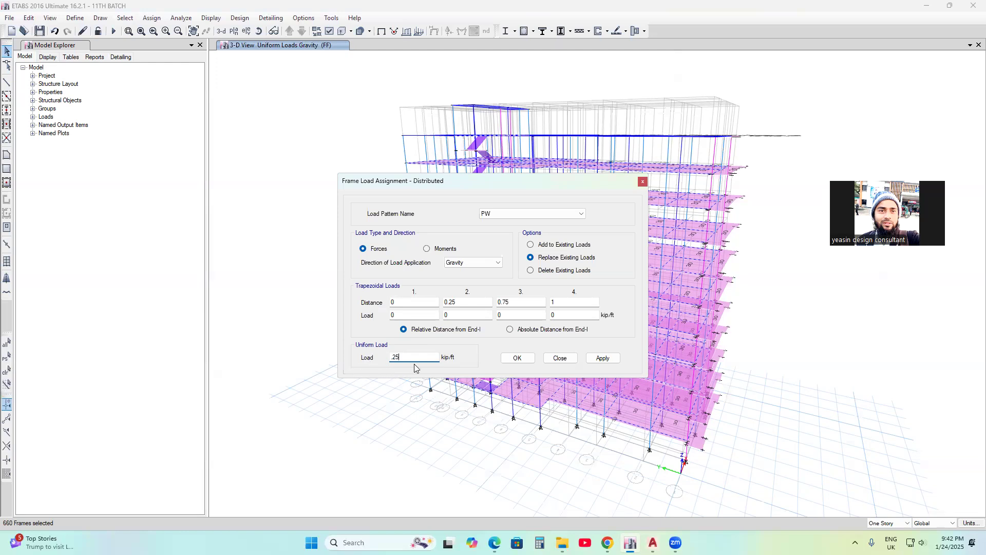
pyautogui.click(603, 359)
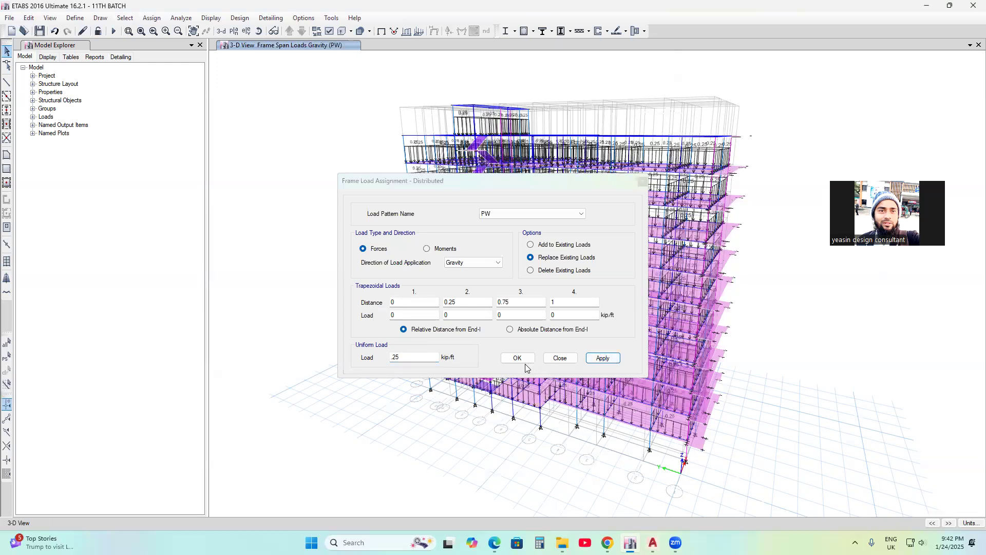
# - Close the distributed load assignment and examine the wall loads on the beams in a rotated 3-D view
pyautogui.click(519, 360)
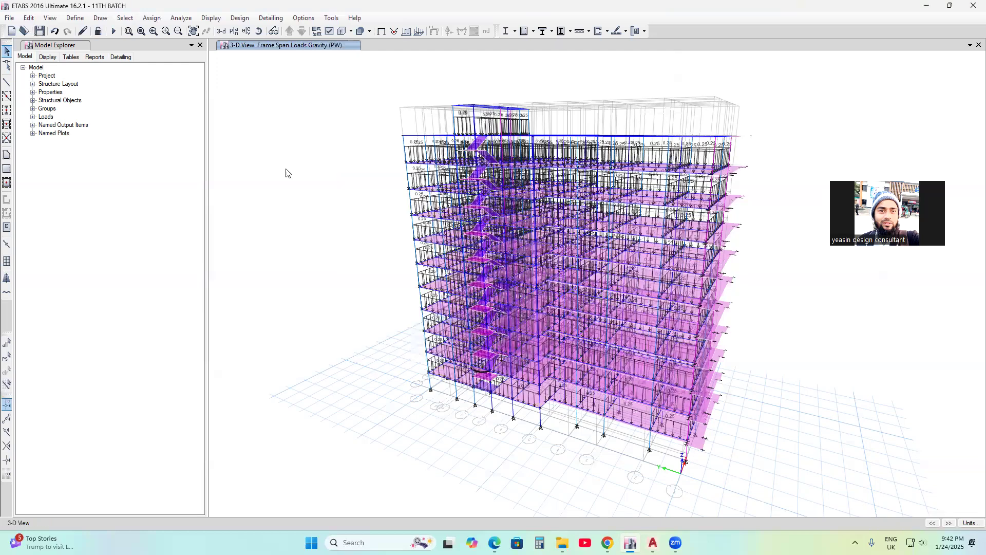
pyautogui.click(259, 31)
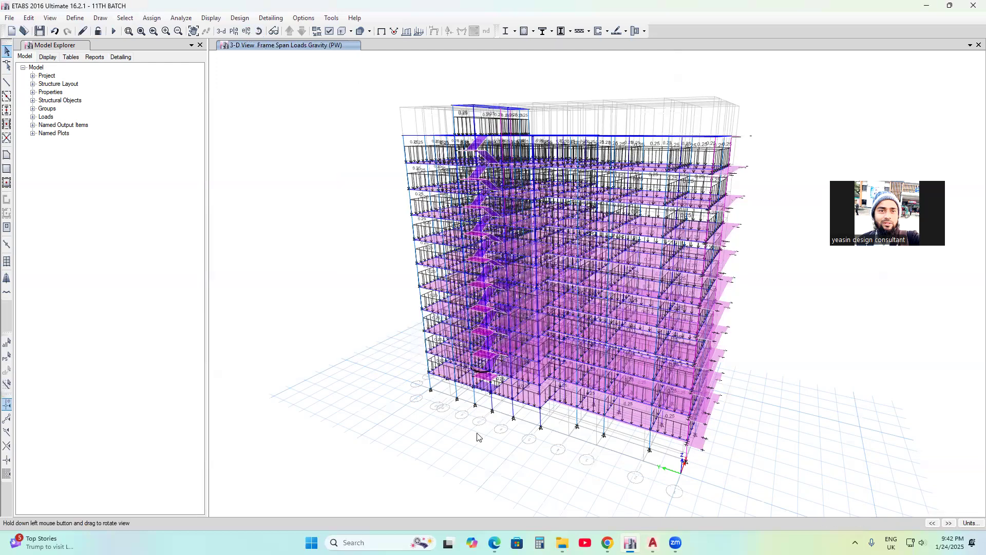
pyautogui.moveTo(567, 445); pyautogui.dragTo(480, 476)
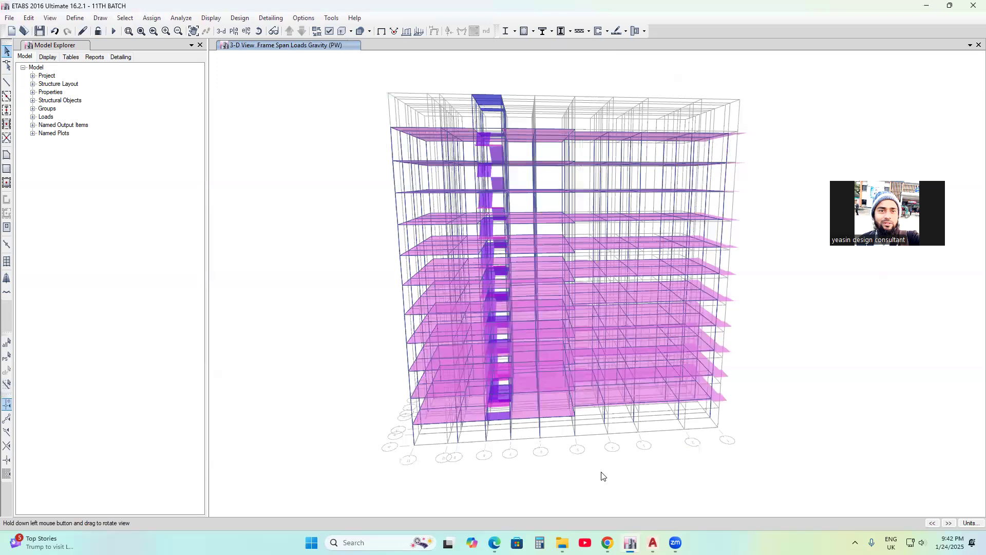
pyautogui.moveTo(792, 388); pyautogui.dragTo(713, 388, button='middle')
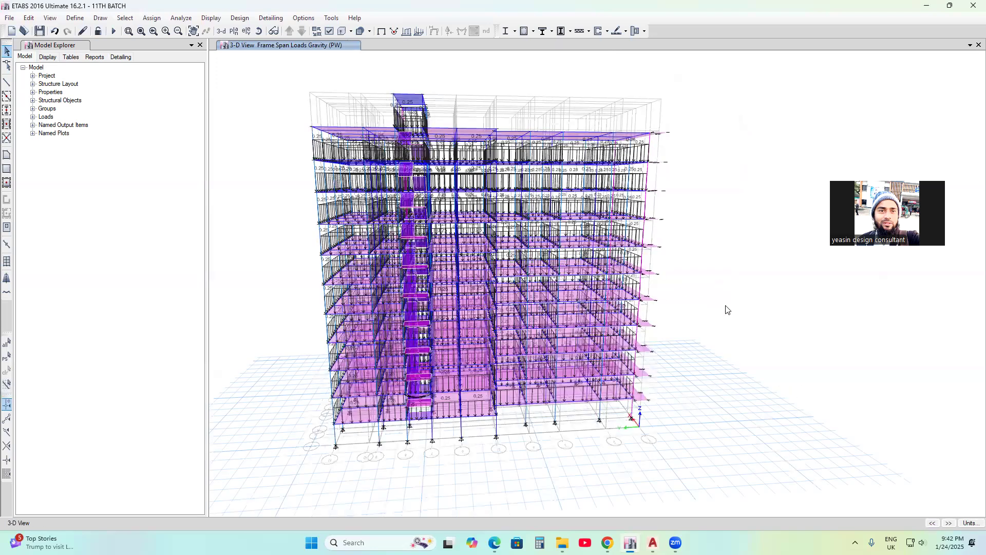
pyautogui.moveTo(684, 301); pyautogui.dragTo(707, 295, button='middle')
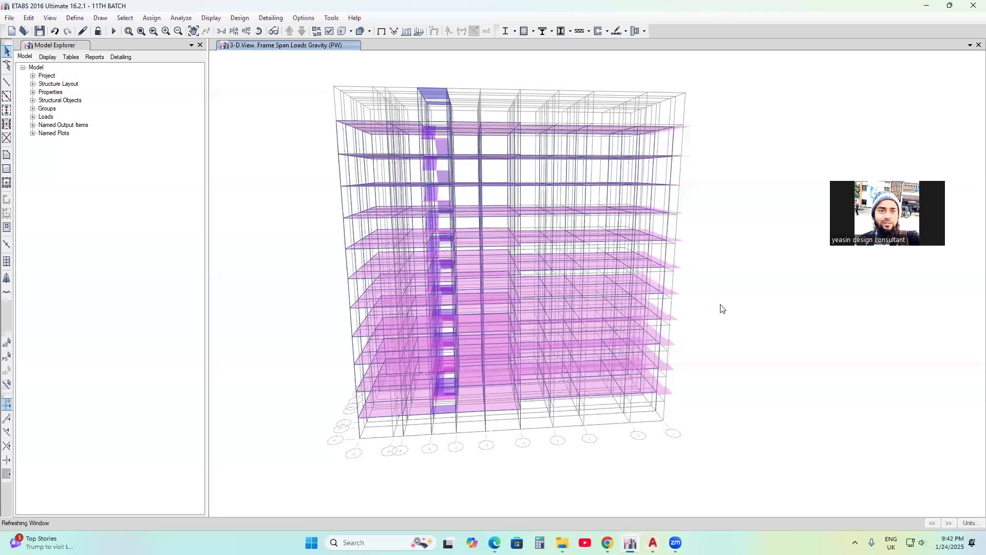
# - Show the GF plan view to review its wall loads, and clear the frame load display
pyautogui.click(235, 32)
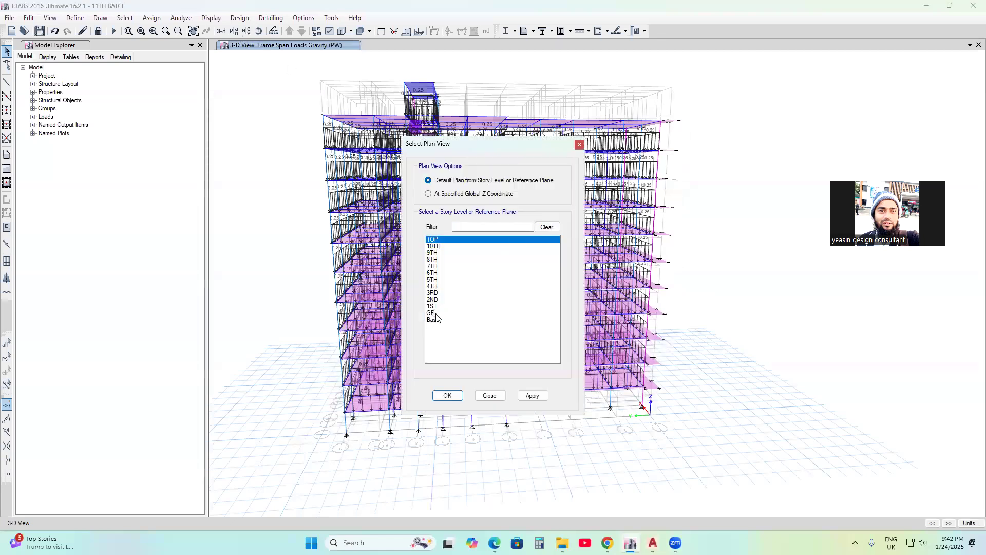
pyautogui.click(533, 396)
pyautogui.click(490, 396)
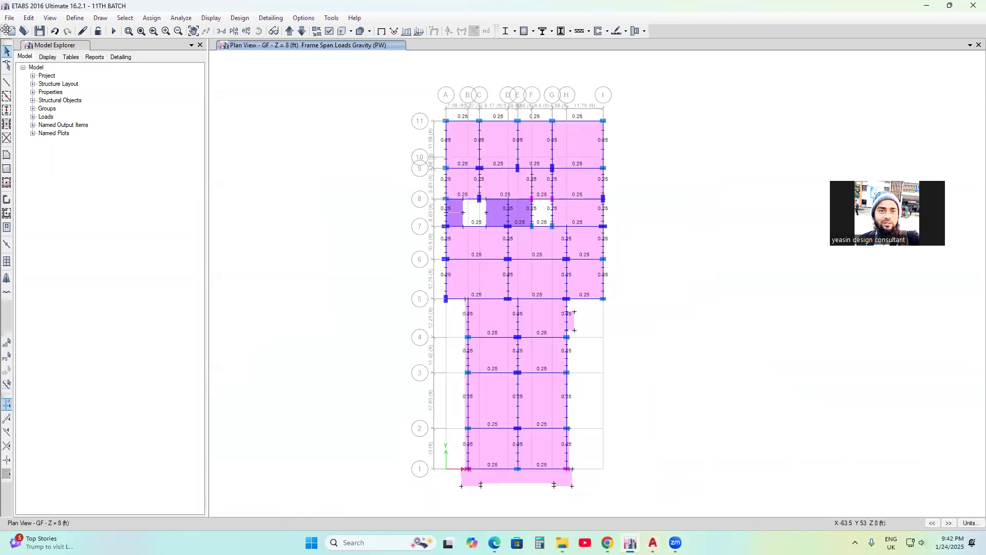
pyautogui.click(6, 84)
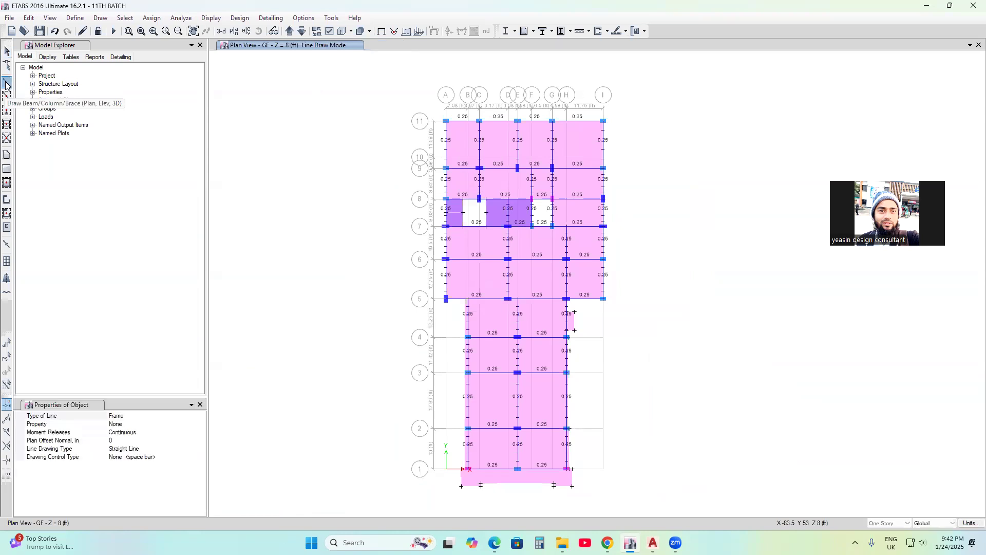
pyautogui.click(7, 51)
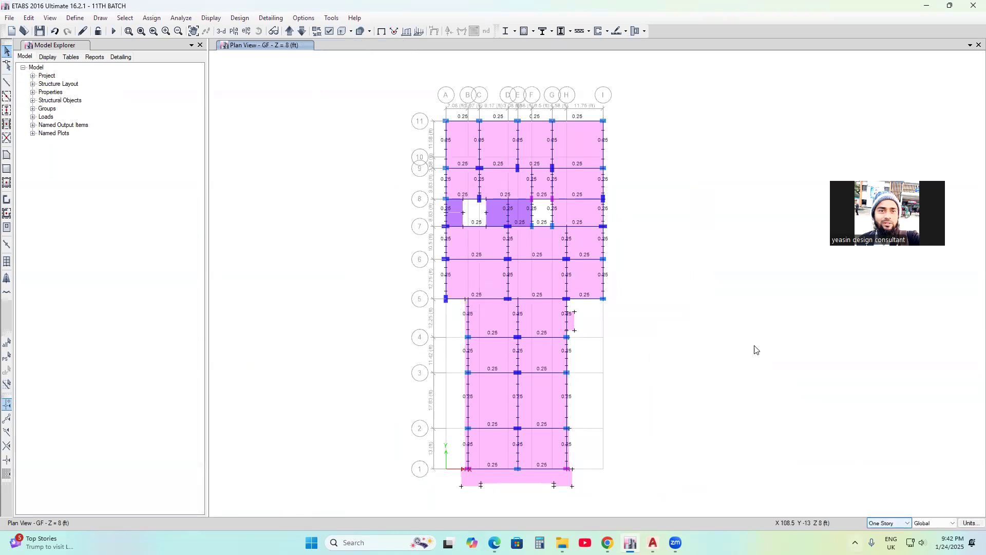
pyautogui.moveTo(715, 333); pyautogui.dragTo(692, 312, button='middle')
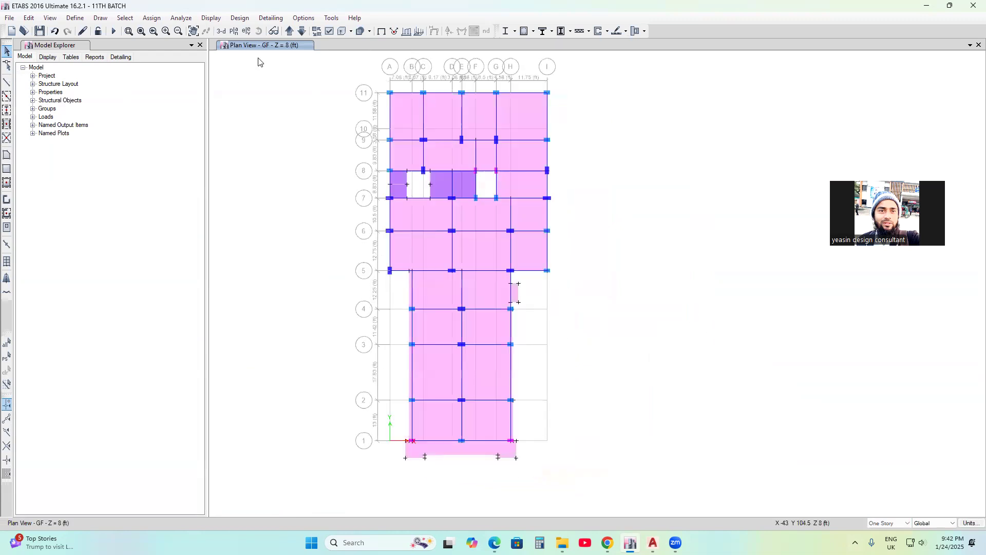
# - Switch to the Base plan view and select all column base joints across the whole grid
pyautogui.click(234, 32)
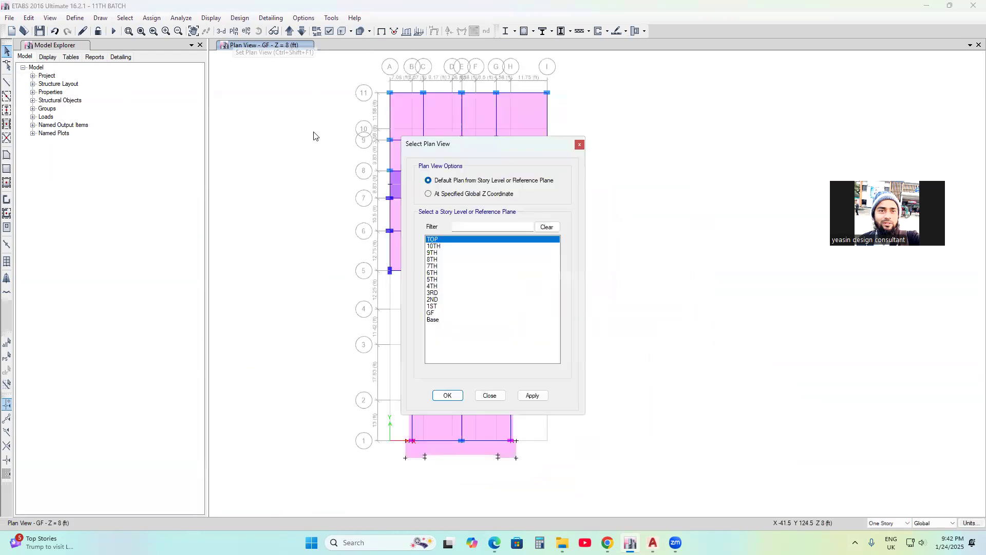
pyautogui.click(433, 320)
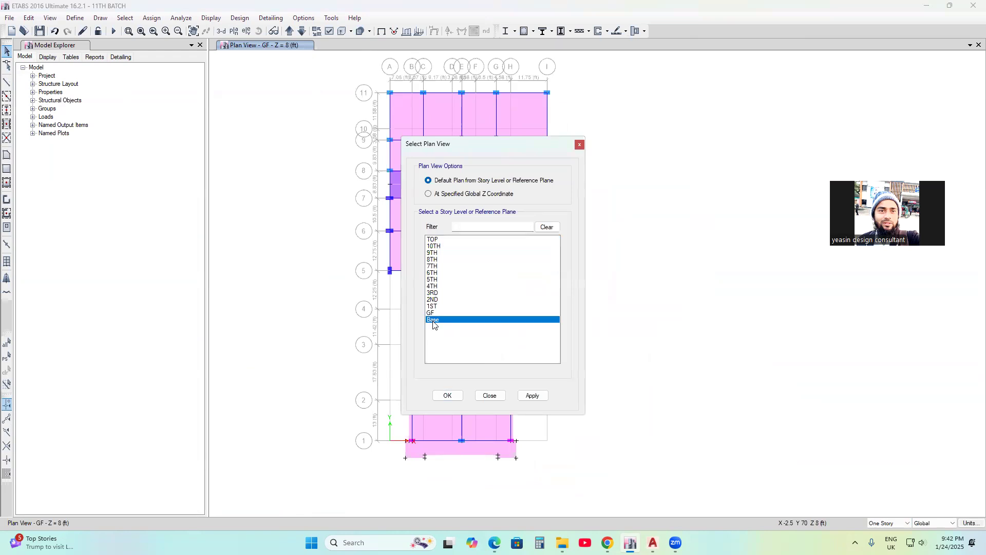
pyautogui.click(533, 396)
pyautogui.click(490, 396)
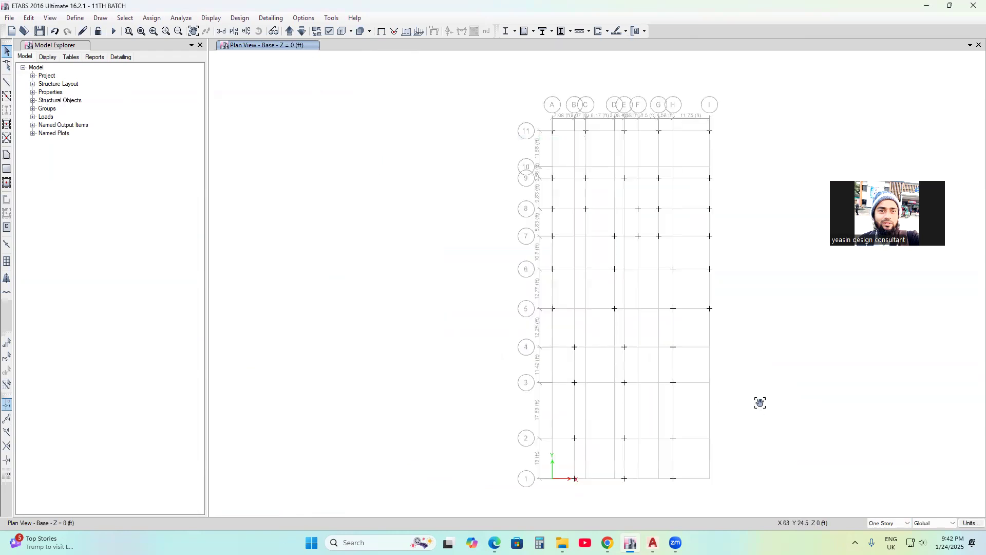
pyautogui.moveTo(759, 403); pyautogui.dragTo(689, 370, button='middle')
pyautogui.moveTo(392, 75); pyautogui.dragTo(683, 467)
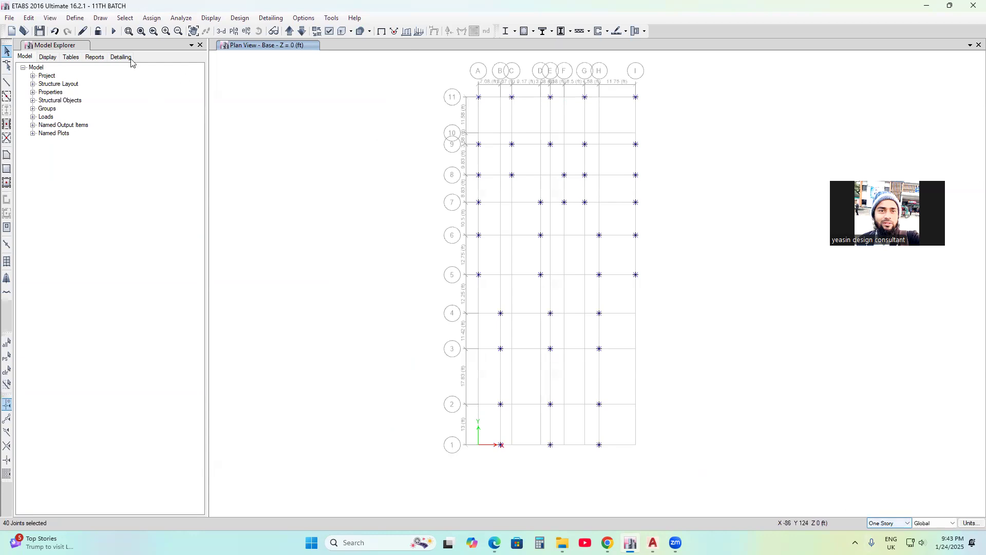
# - Assign fixed restraints to the selected base joints, restraining translation and rotation in X, Y and Z
pyautogui.click(152, 18)
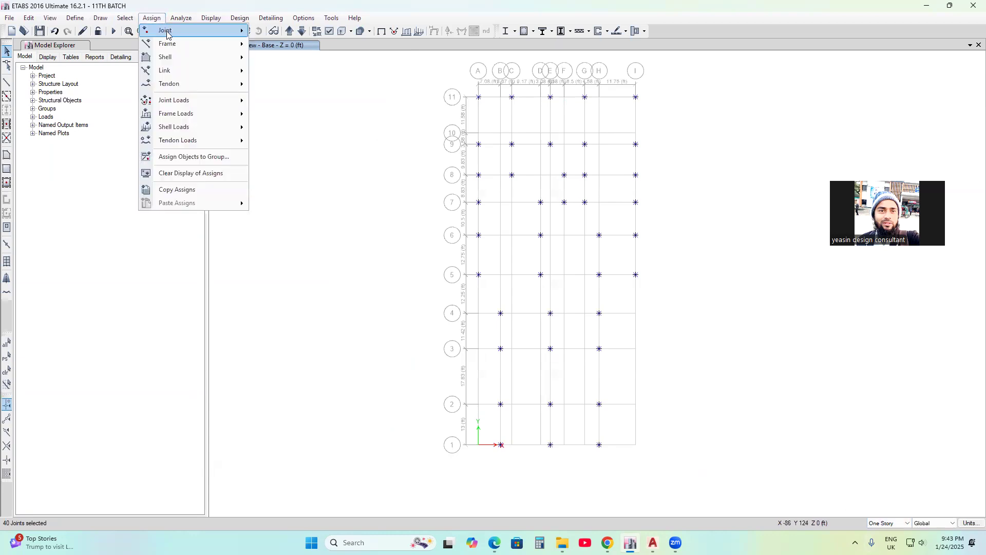
pyautogui.moveTo(167, 31)
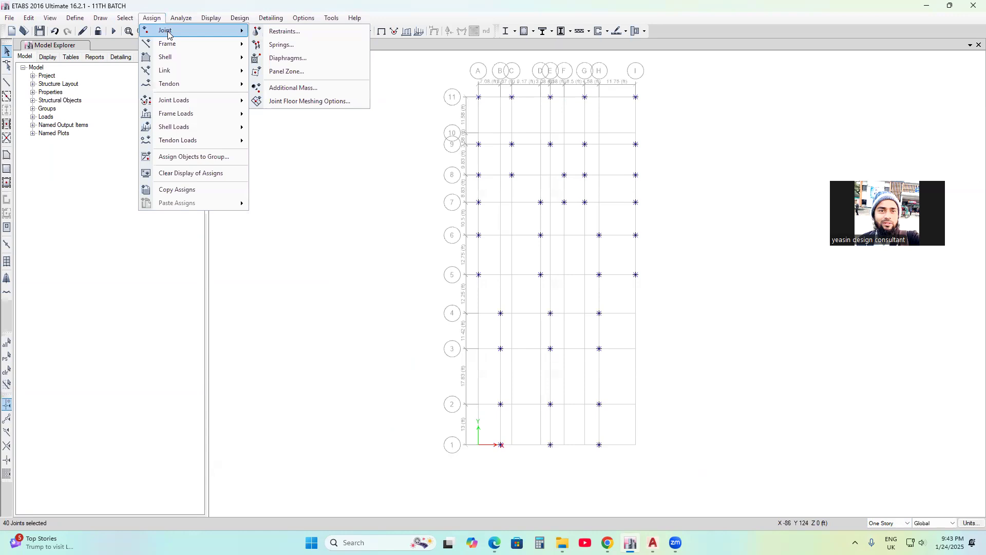
pyautogui.click(304, 32)
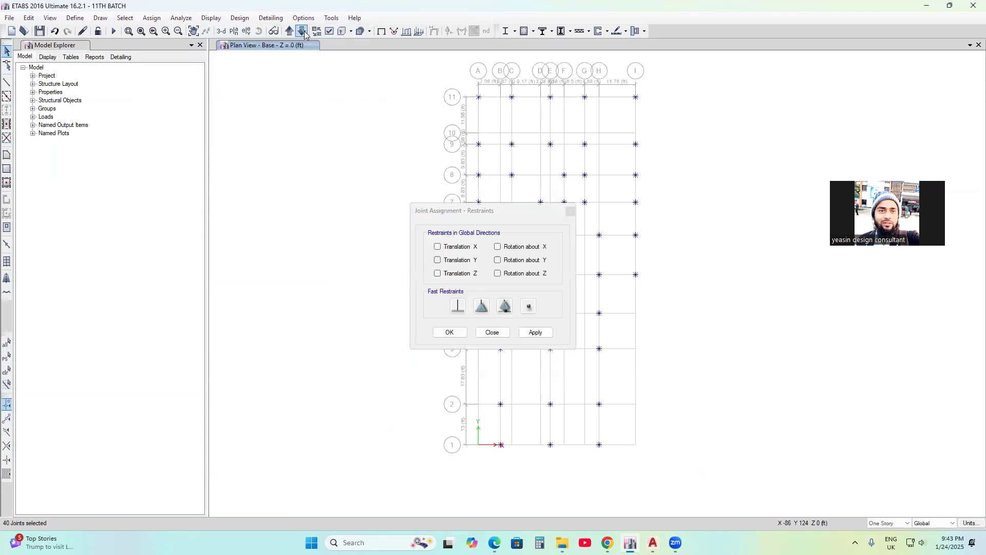
pyautogui.click(460, 310)
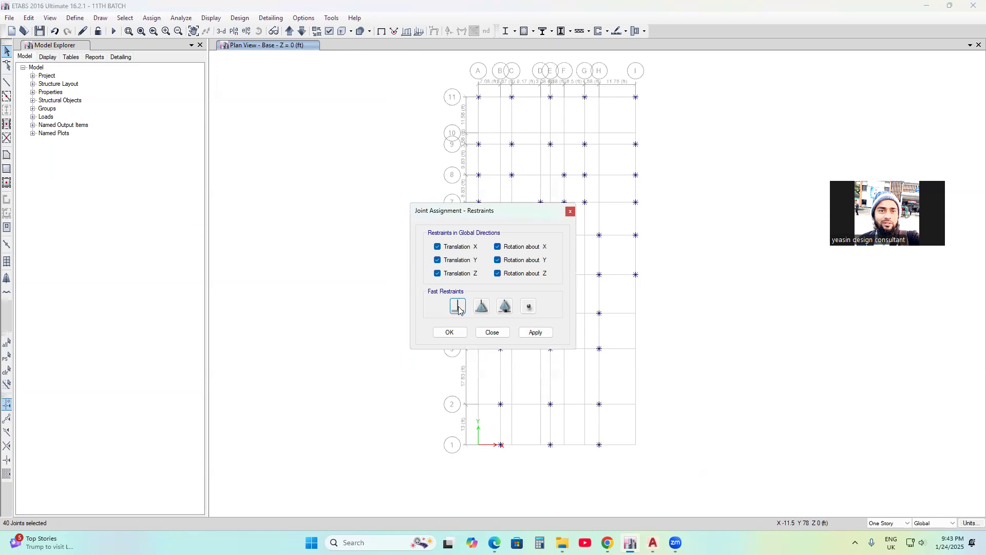
pyautogui.click(535, 333)
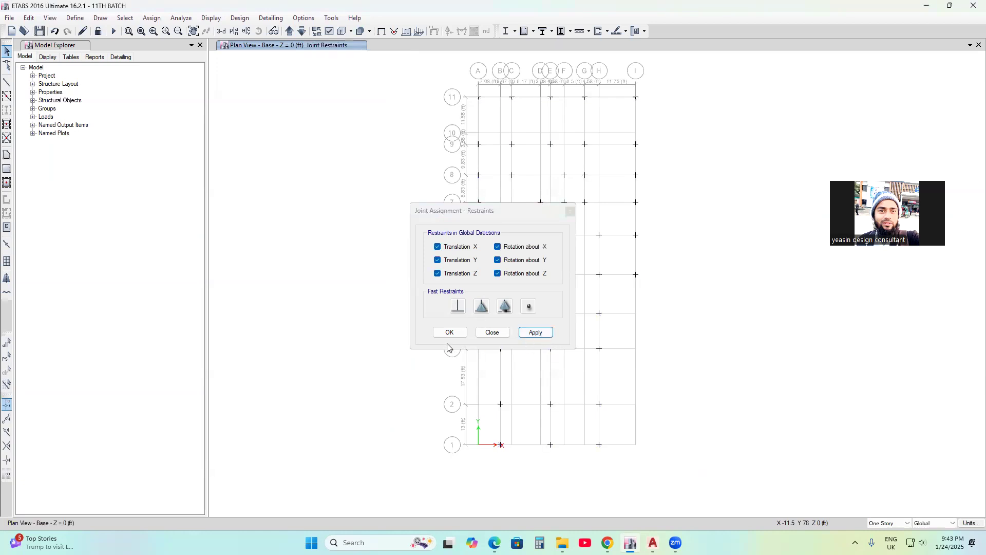
pyautogui.click(450, 333)
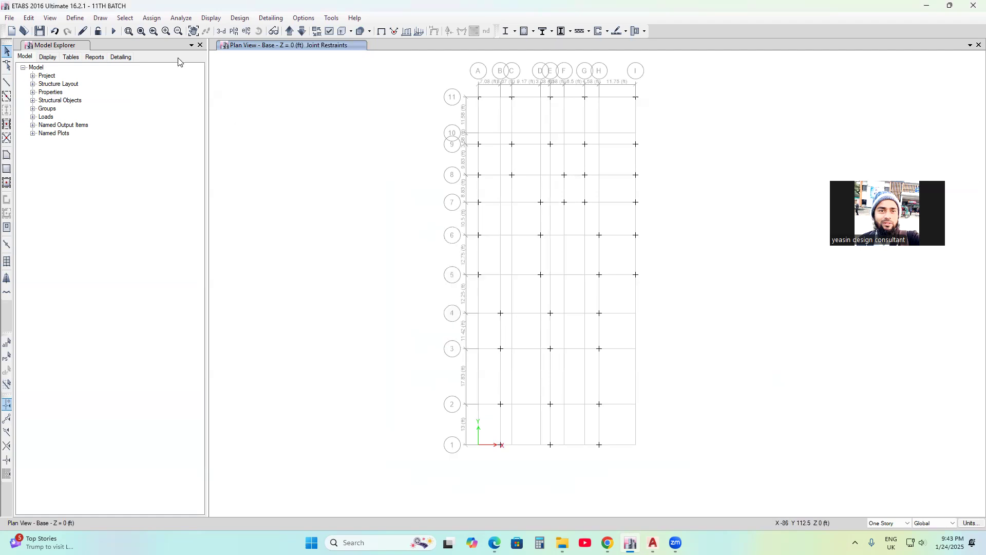
# - Examine the fixed supports at the column bases in a rotated default 3-D view
pyautogui.click(221, 31)
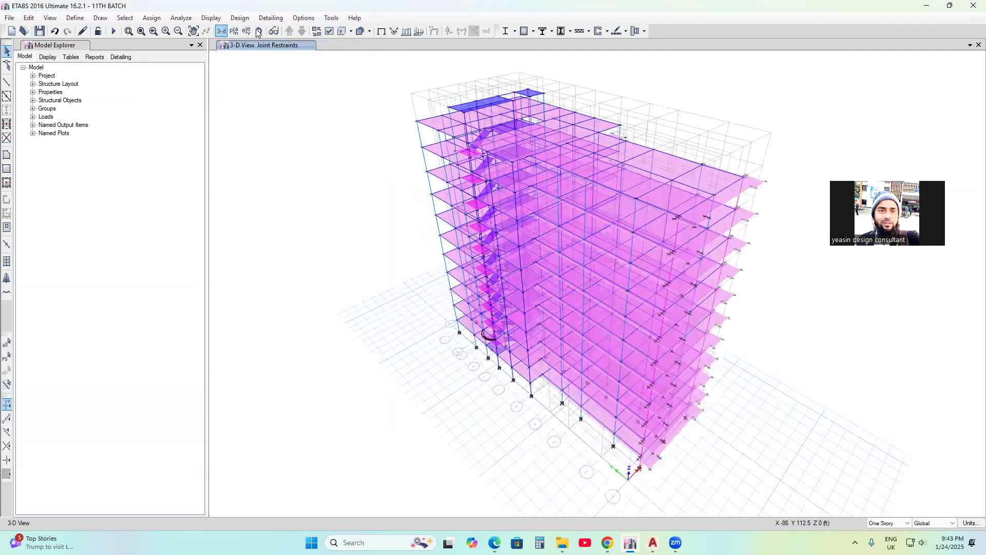
pyautogui.moveTo(594, 351); pyautogui.dragTo(515, 335)
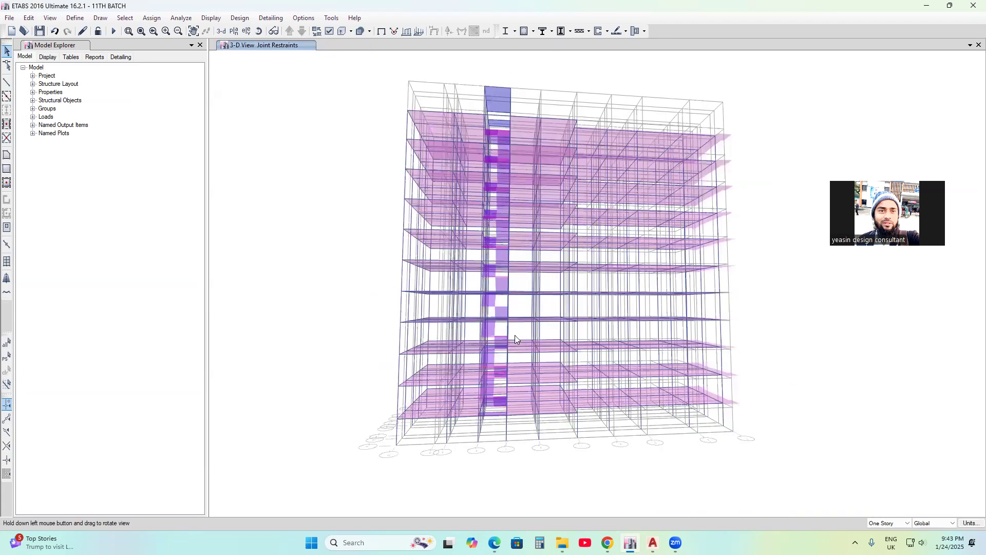
pyautogui.moveTo(397, 455); pyautogui.dragTo(405, 433)
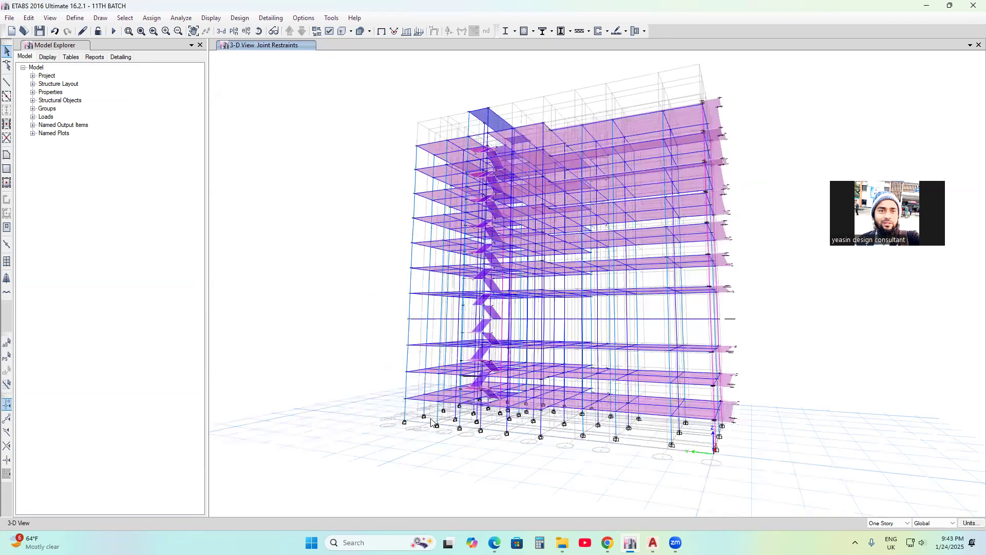
pyautogui.moveTo(595, 424); pyautogui.dragTo(547, 403, button='middle')
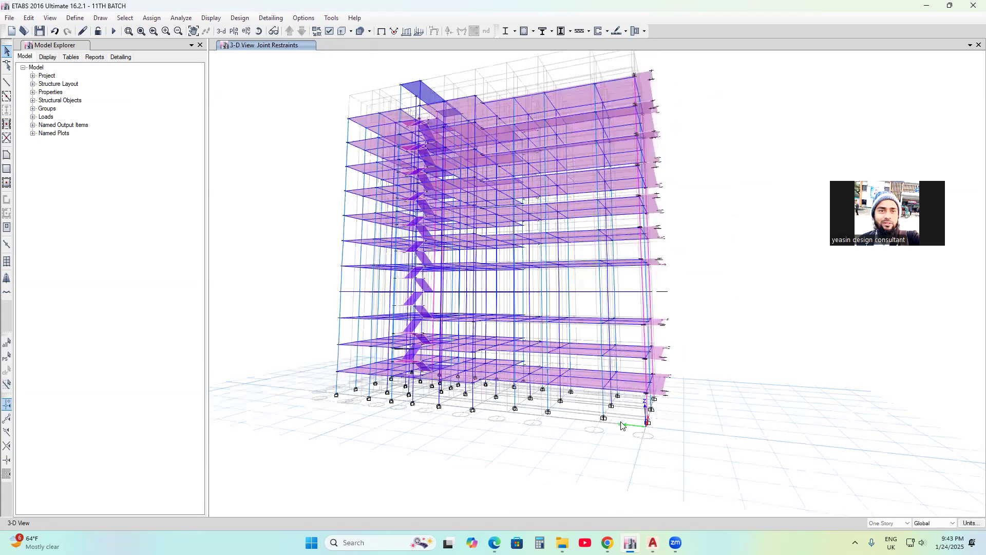
# - Display the GF plan view to examine the floor and stair slab layout
pyautogui.click(233, 34)
pyautogui.click(433, 313)
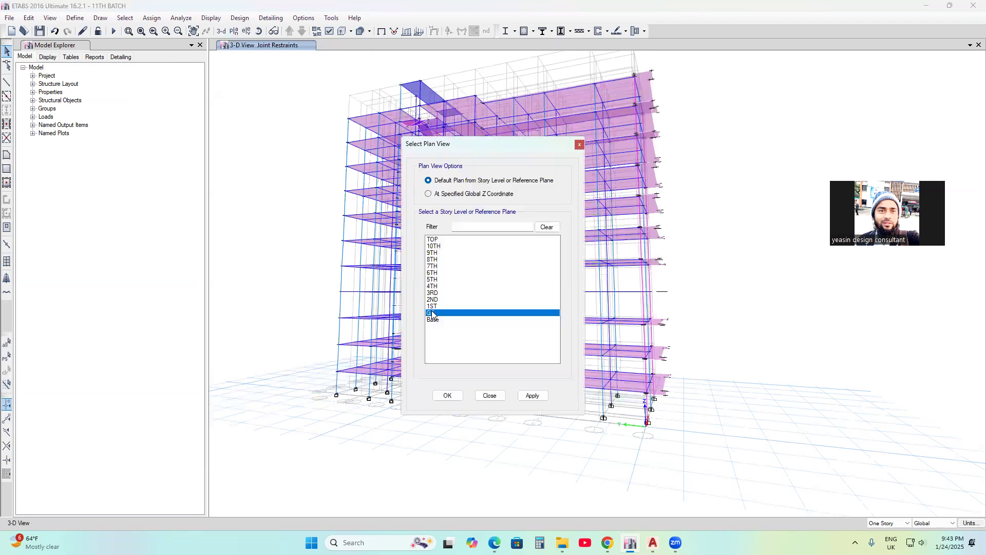
pyautogui.click(534, 398)
pyautogui.click(489, 395)
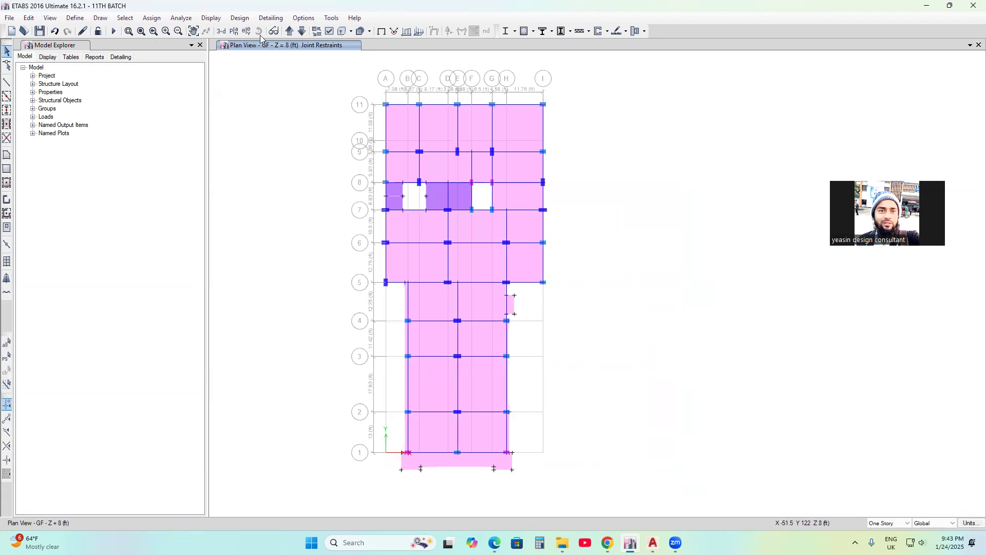
pyautogui.moveTo(725, 305); pyautogui.dragTo(726, 294, button='middle')
pyautogui.moveTo(639, 321); pyautogui.dragTo(647, 321, button='middle')
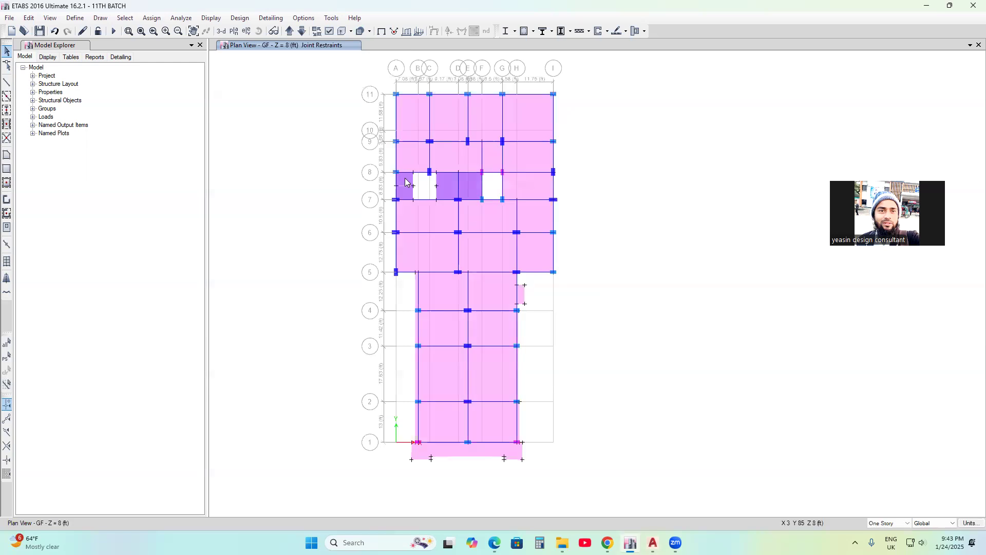
# - Select the stair landing and flight slabs on all stories in a rotated 3-D view, with the story scope set to All Stories
pyautogui.click(221, 32)
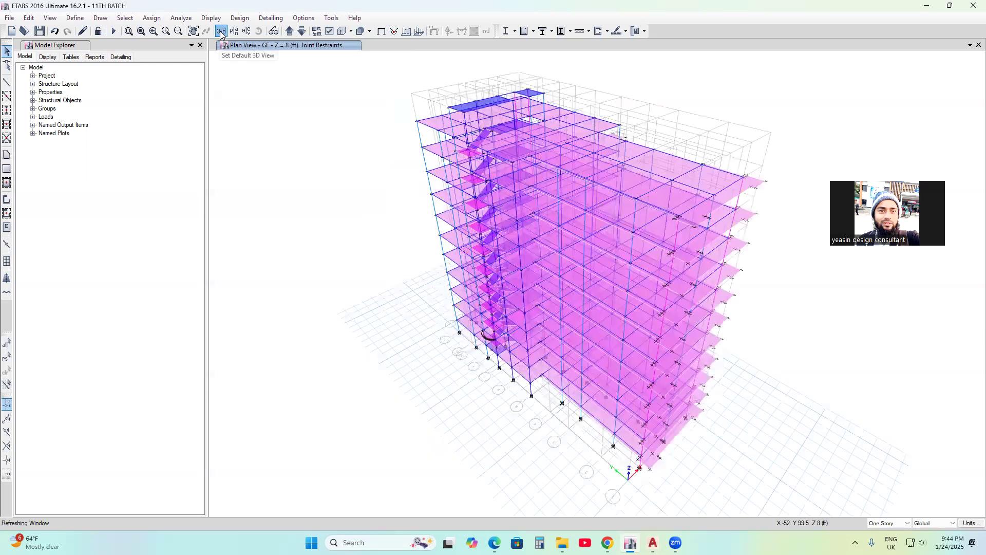
pyautogui.click(260, 32)
pyautogui.moveTo(513, 476); pyautogui.dragTo(532, 465)
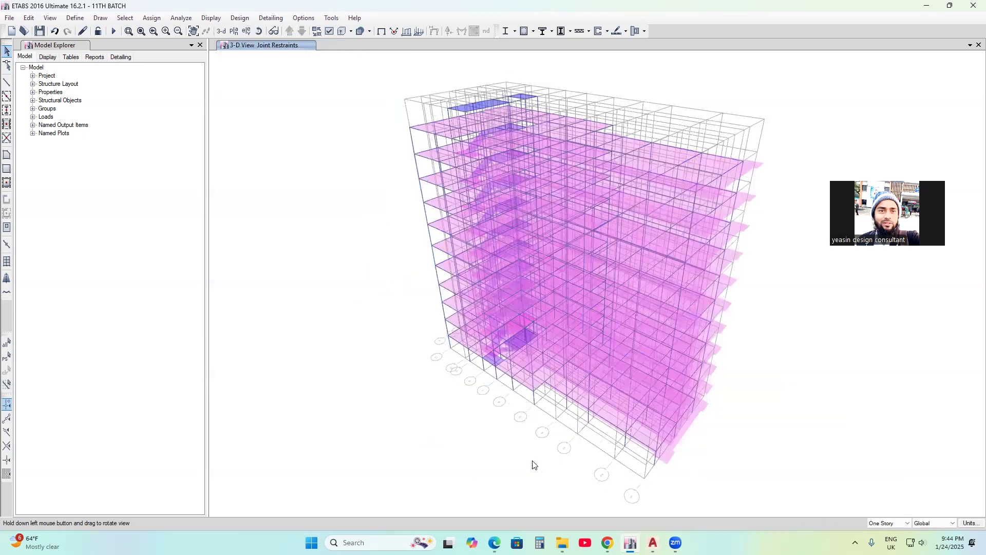
pyautogui.moveTo(647, 409); pyautogui.dragTo(610, 387)
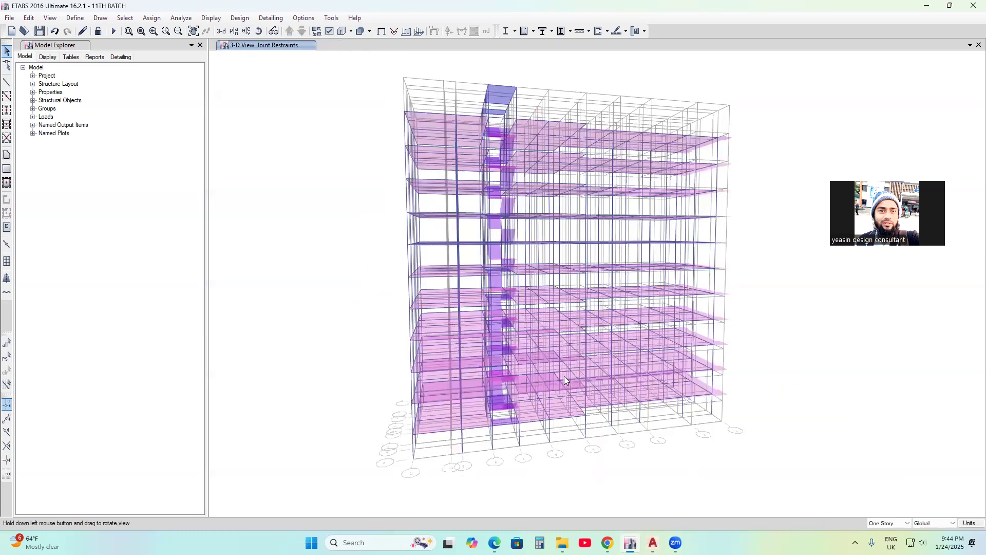
pyautogui.moveTo(485, 422); pyautogui.dragTo(492, 399)
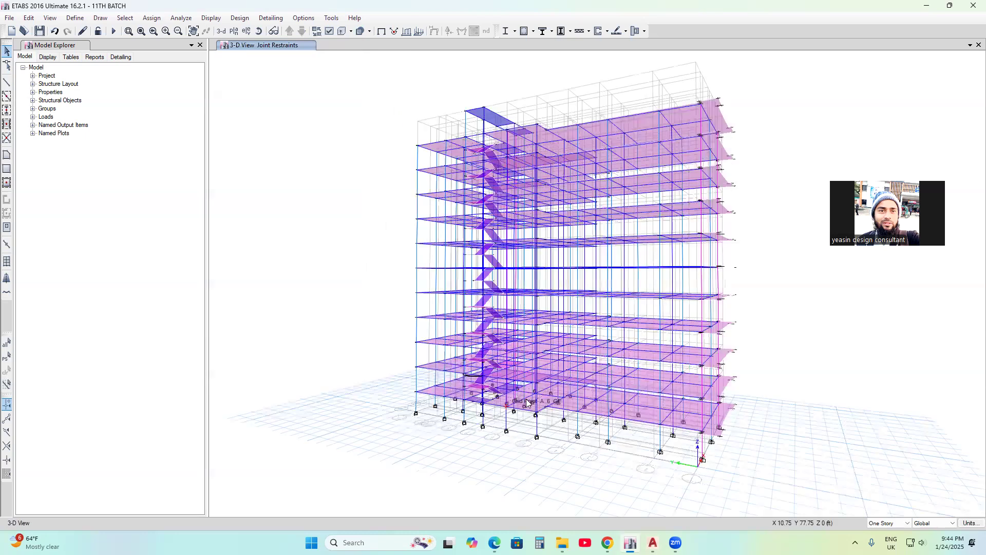
pyautogui.scroll(3, 494, 399)
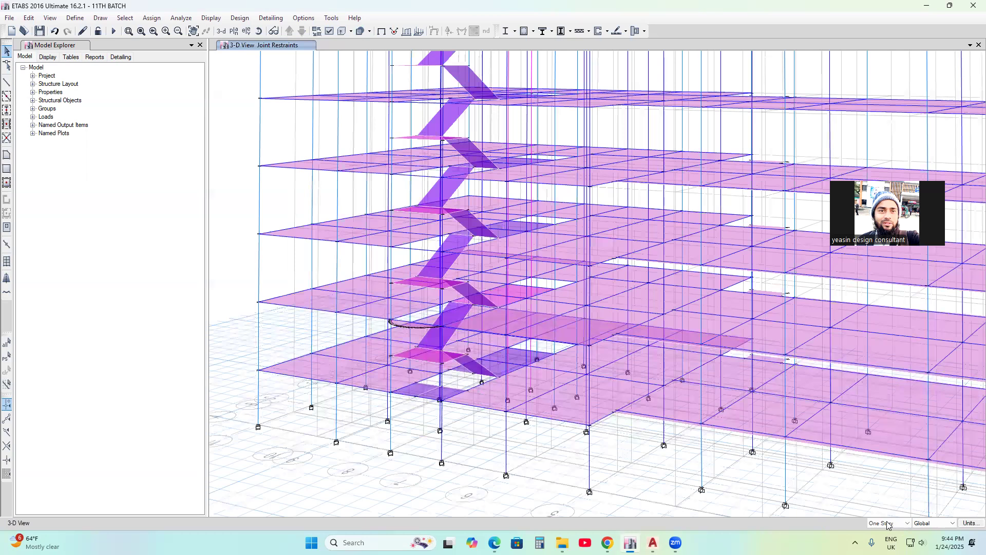
pyautogui.click(882, 537)
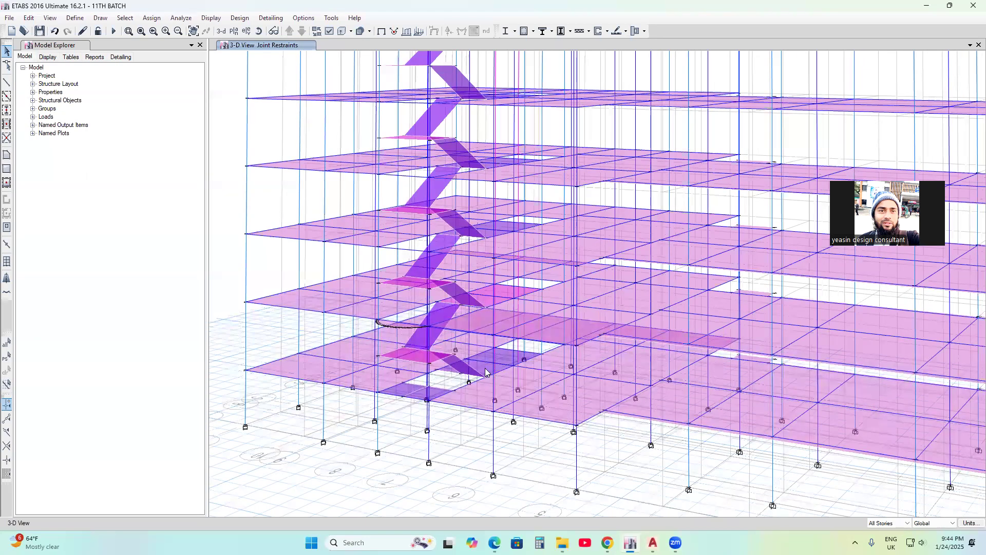
pyautogui.click(407, 377)
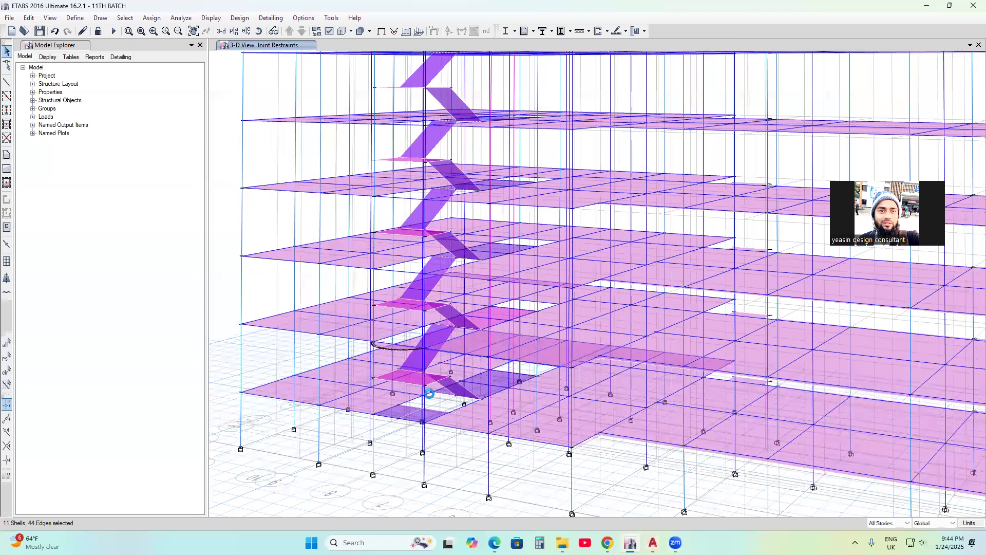
pyautogui.click(455, 416)
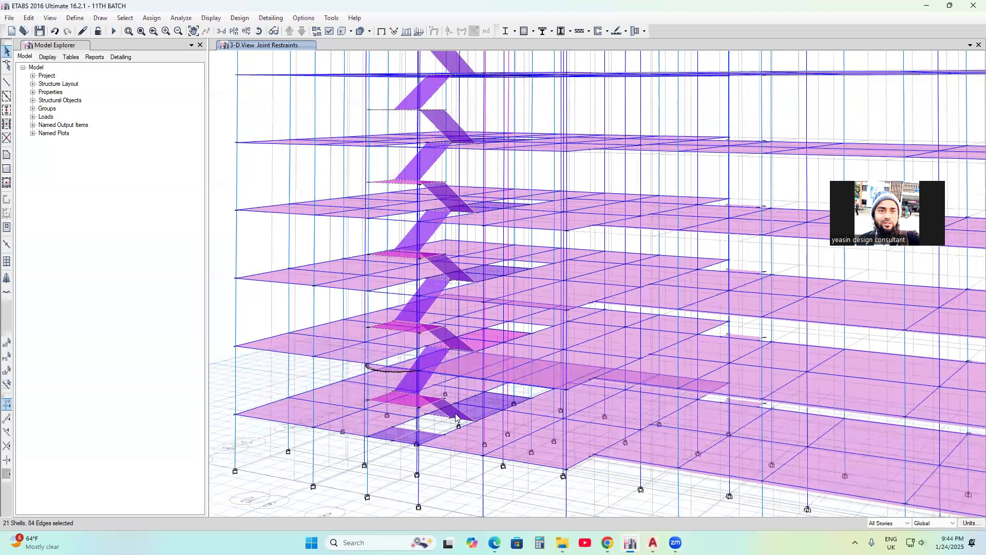
pyautogui.click(425, 382)
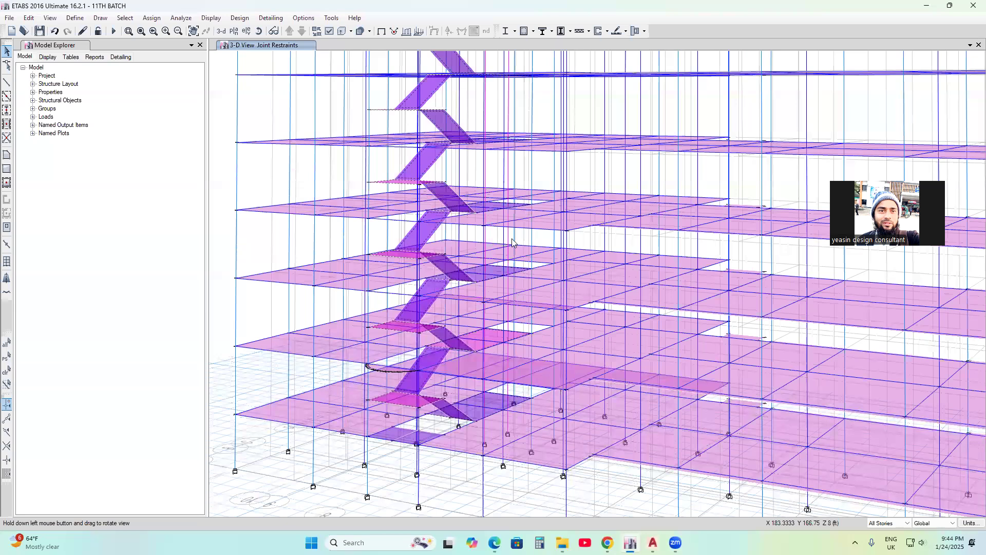
pyautogui.moveTo(871, 534); pyautogui.dragTo(867, 523)
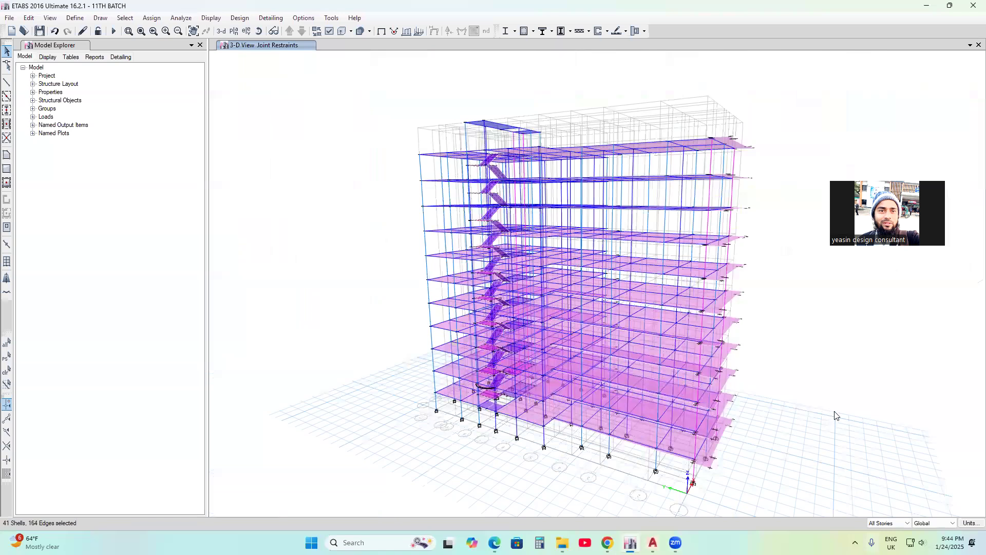
pyautogui.scroll(3, 501, 440)
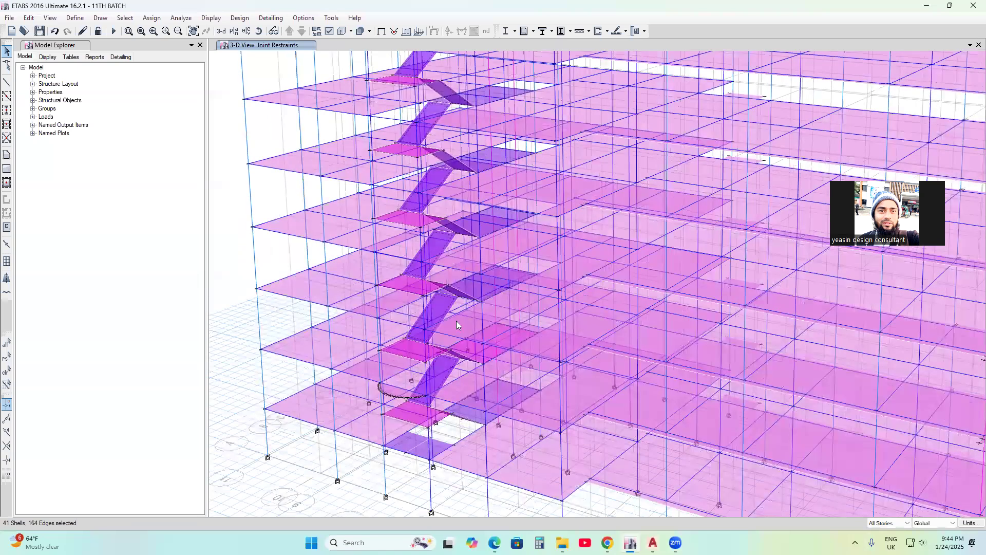
# - Assign a uniform Live shell load of 84 lb/ft² in the gravity direction to the selected stair slabs, replacing existing loads
pyautogui.click(152, 19)
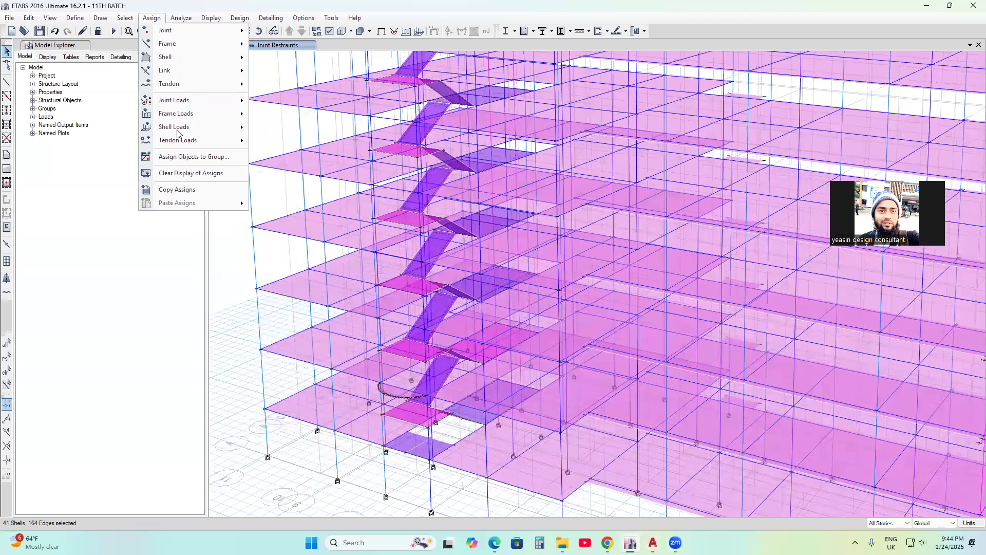
pyautogui.moveTo(182, 132)
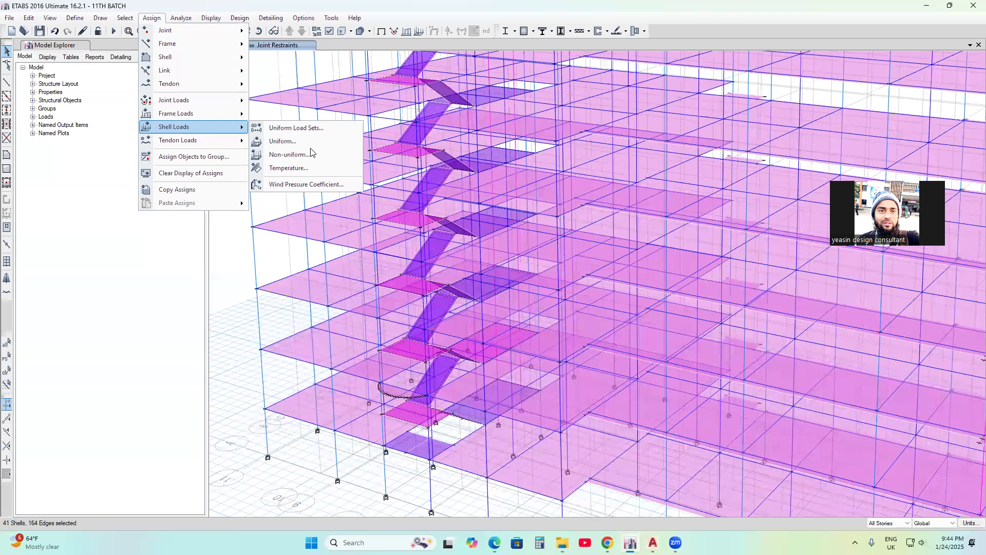
pyautogui.click(283, 141)
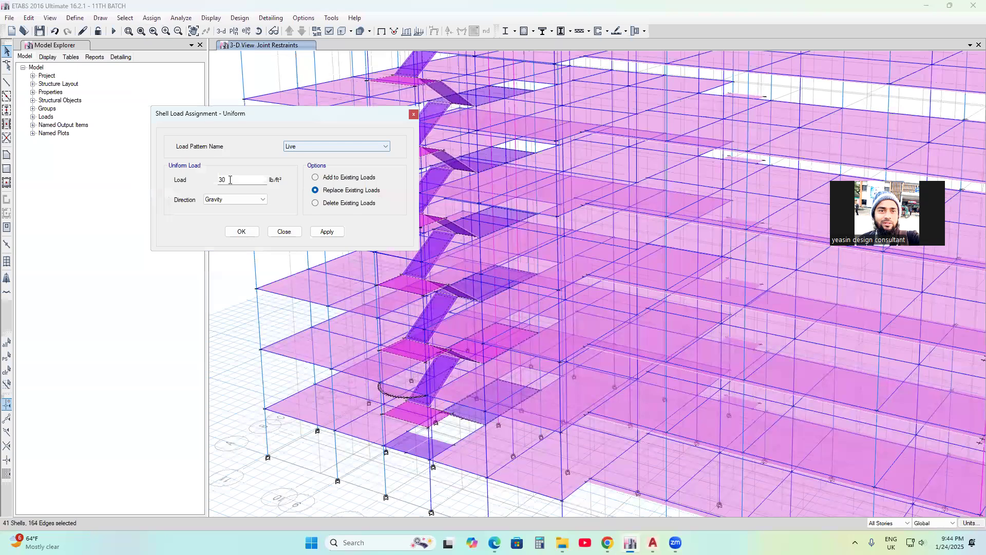
pyautogui.click(230, 180)
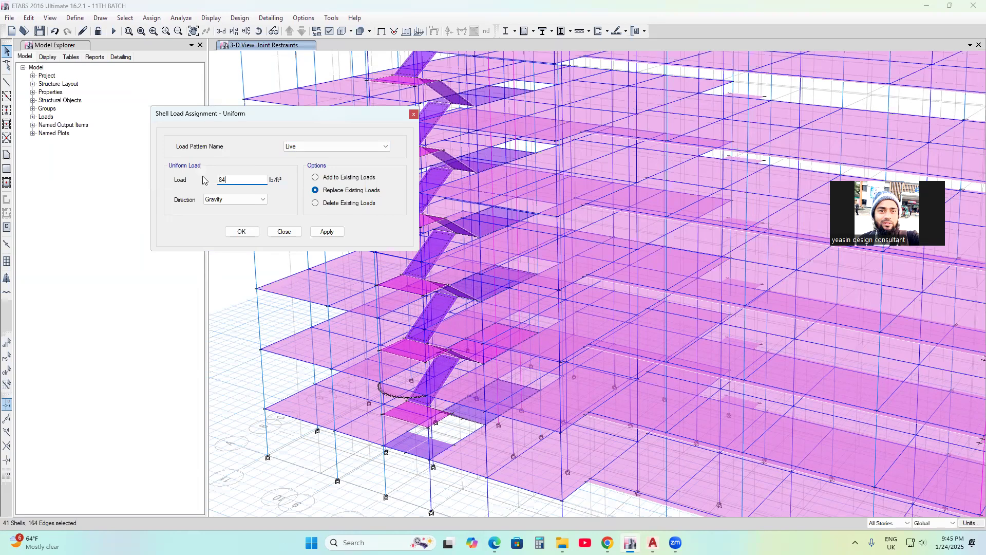
pyautogui.click(327, 232)
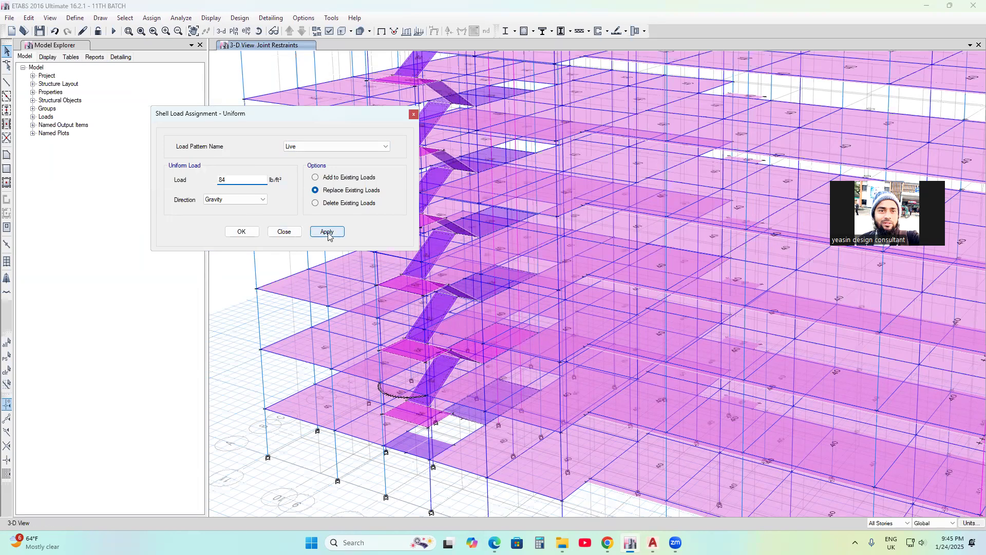
pyautogui.click(238, 231)
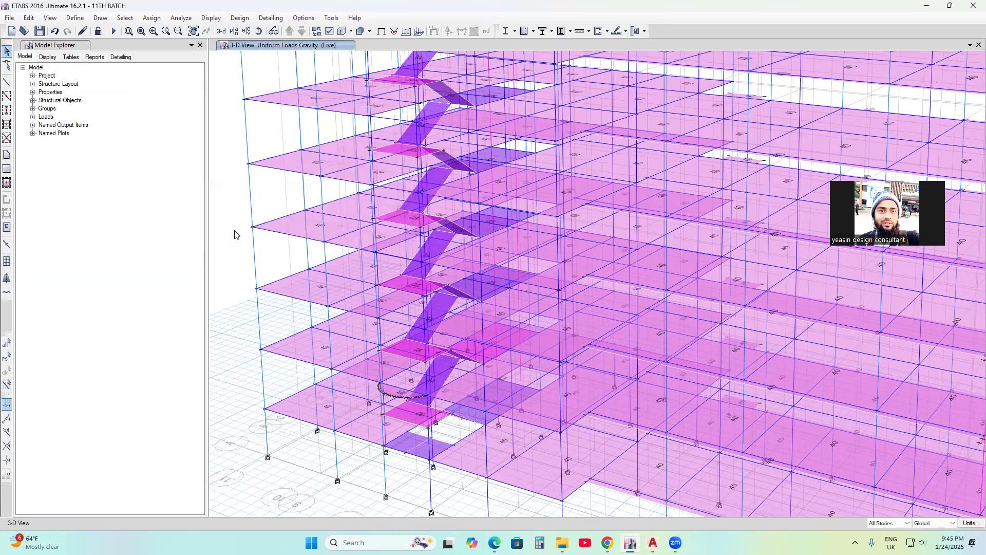
# - Reselect the same stair slabs and assign them a uniform FF gravity load of 30 lb/ft², replacing existing loads
pyautogui.click(6, 359)
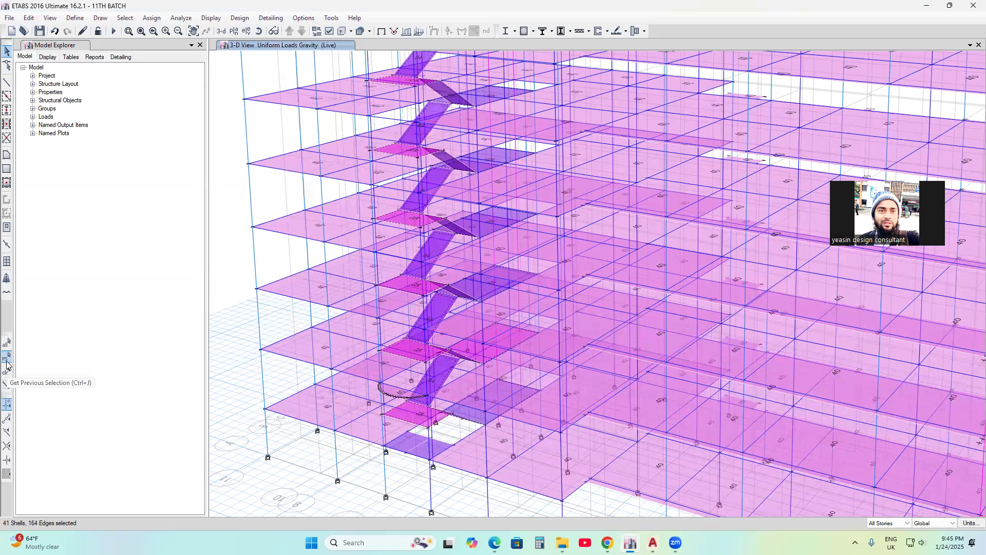
pyautogui.click(152, 19)
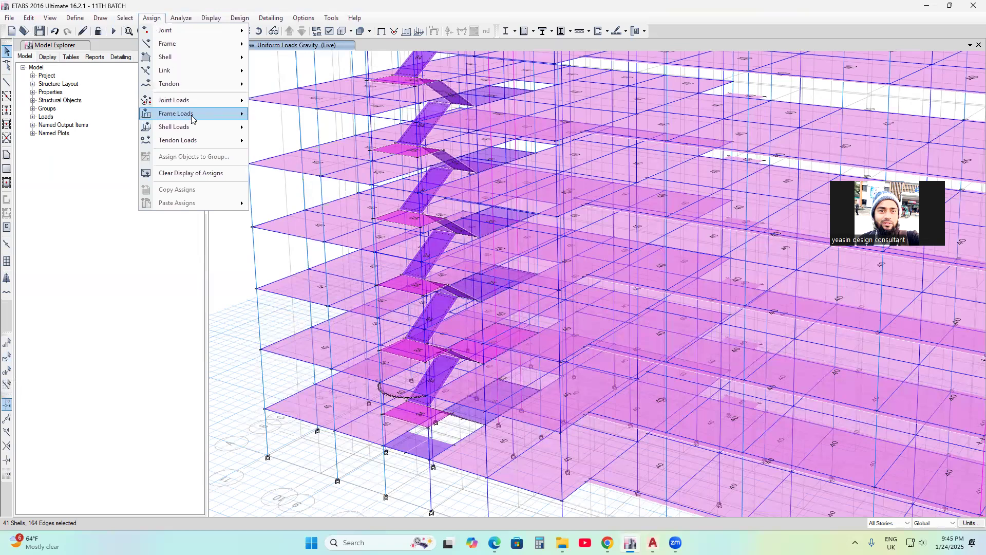
pyautogui.moveTo(188, 132)
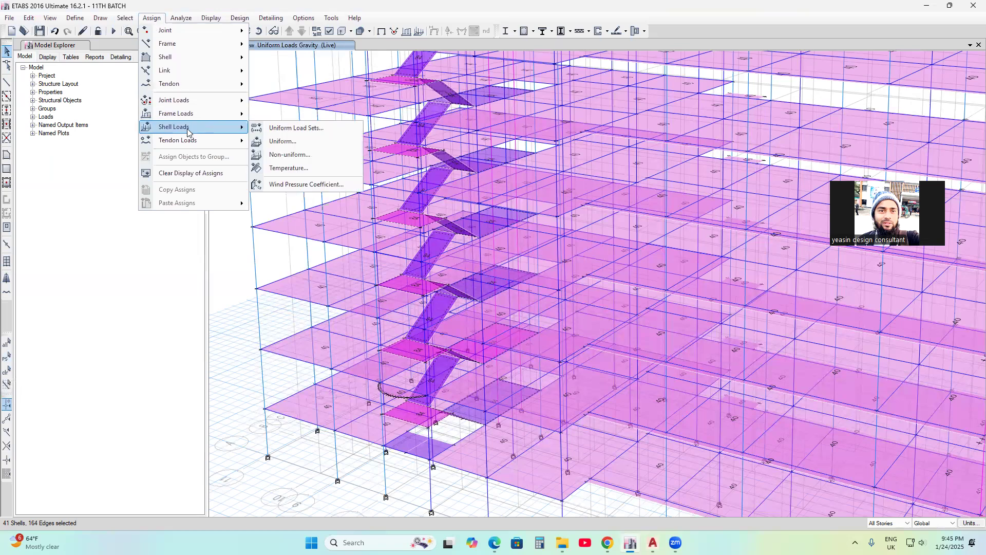
pyautogui.click(291, 148)
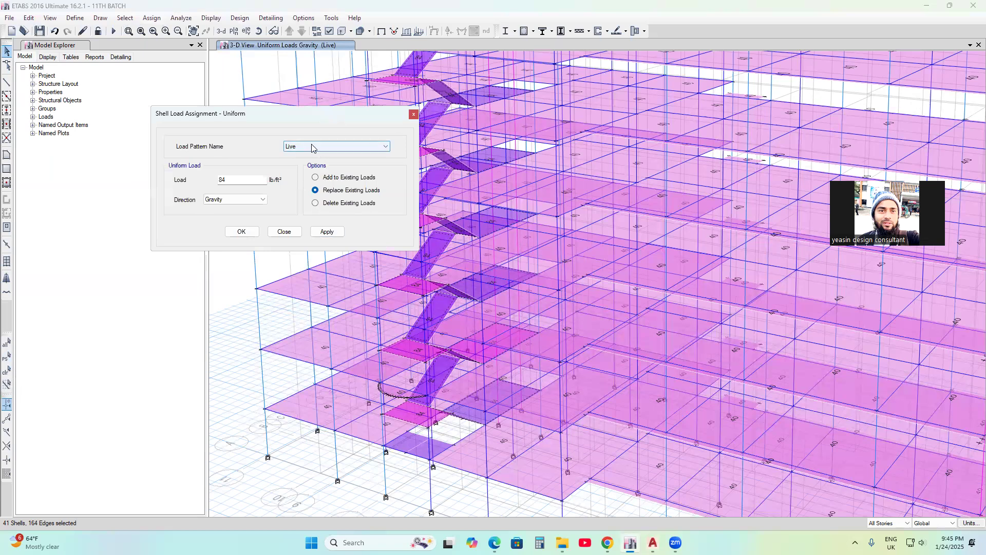
pyautogui.click(312, 147)
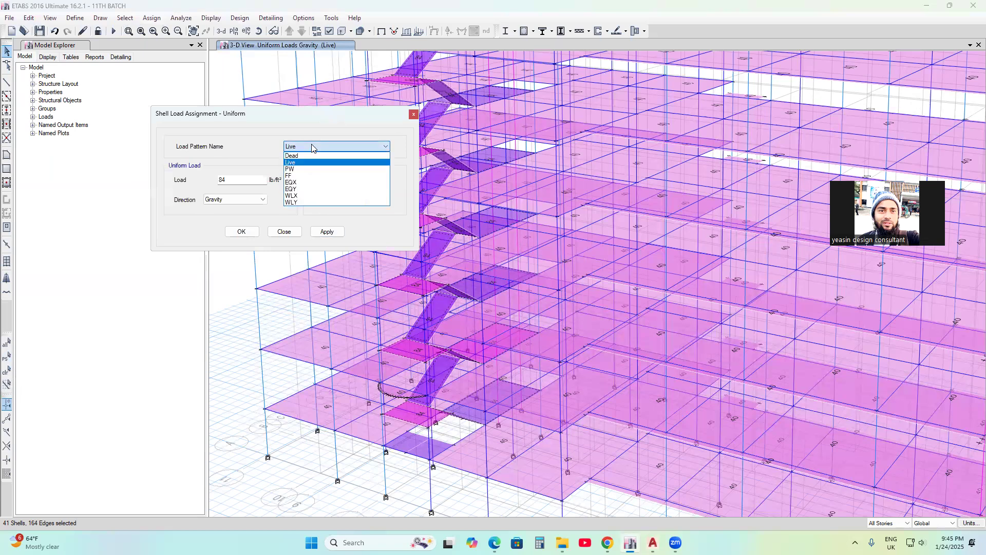
pyautogui.click(289, 175)
pyautogui.click(227, 180)
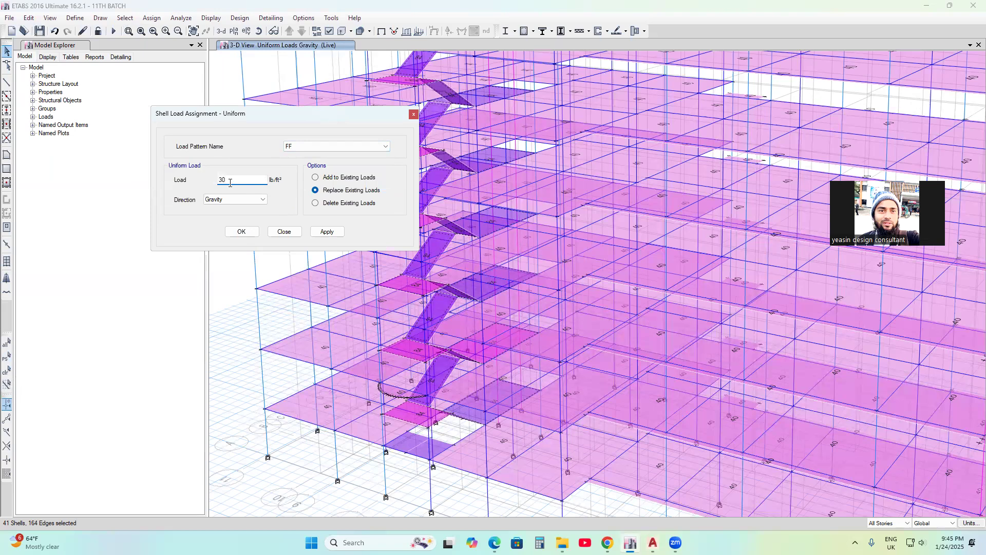
pyautogui.click(327, 232)
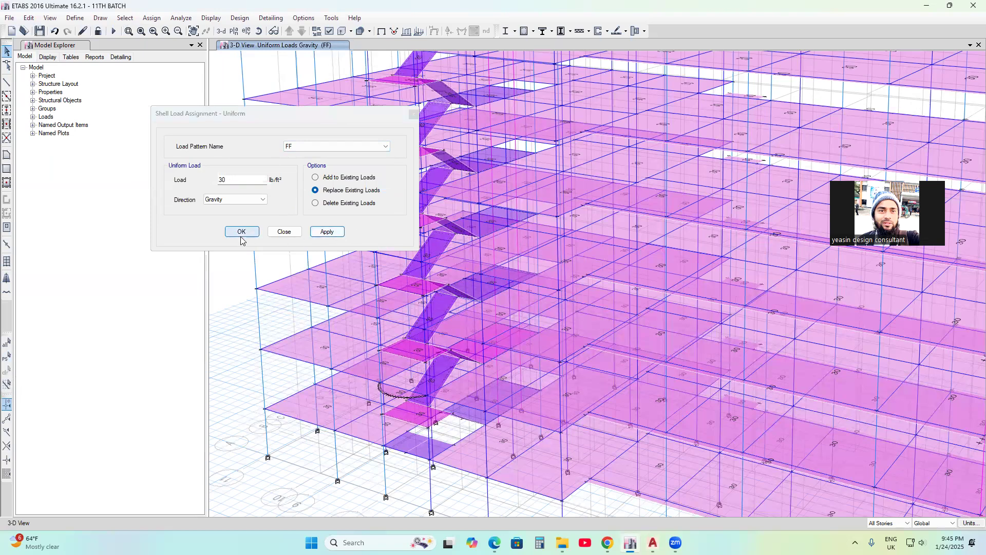
pyautogui.click(242, 232)
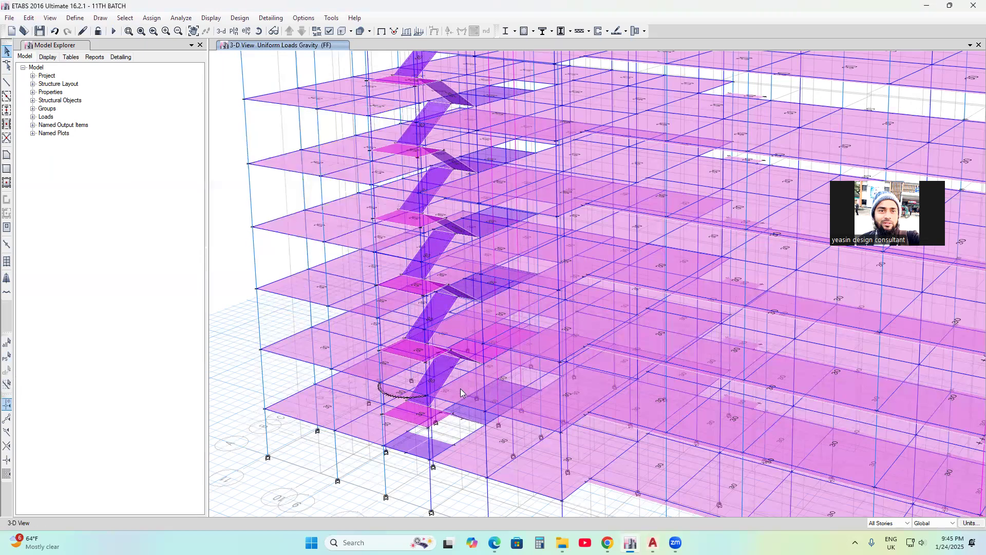
# - Inspect the loads assigned to a stair landing slab on the 2ND story in its slab information
pyautogui.scroll(3, 399, 332)
pyautogui.rightClick(398, 331)
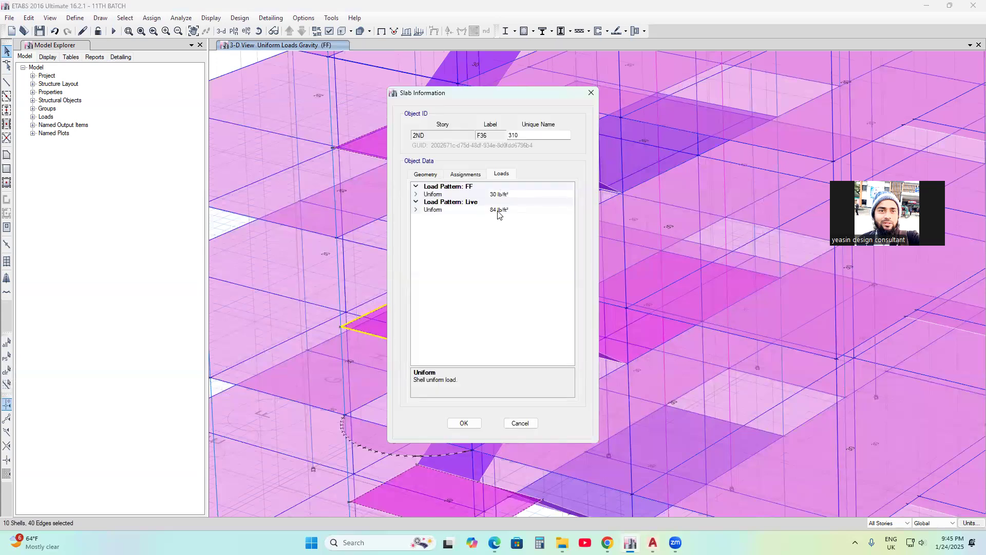
pyautogui.scroll(-4, 415, 353)
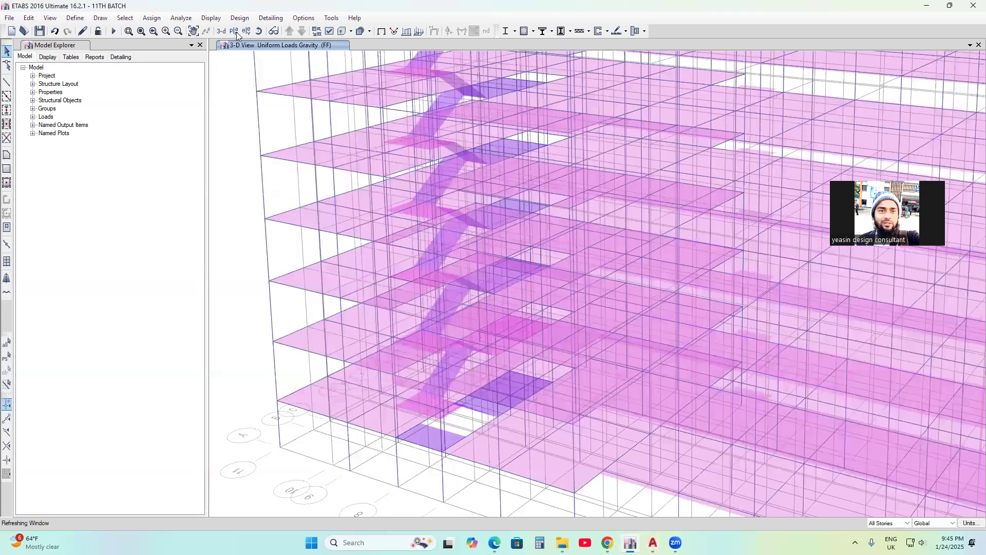
# - Display the GF plan view and set the story scope to One Story
pyautogui.click(235, 32)
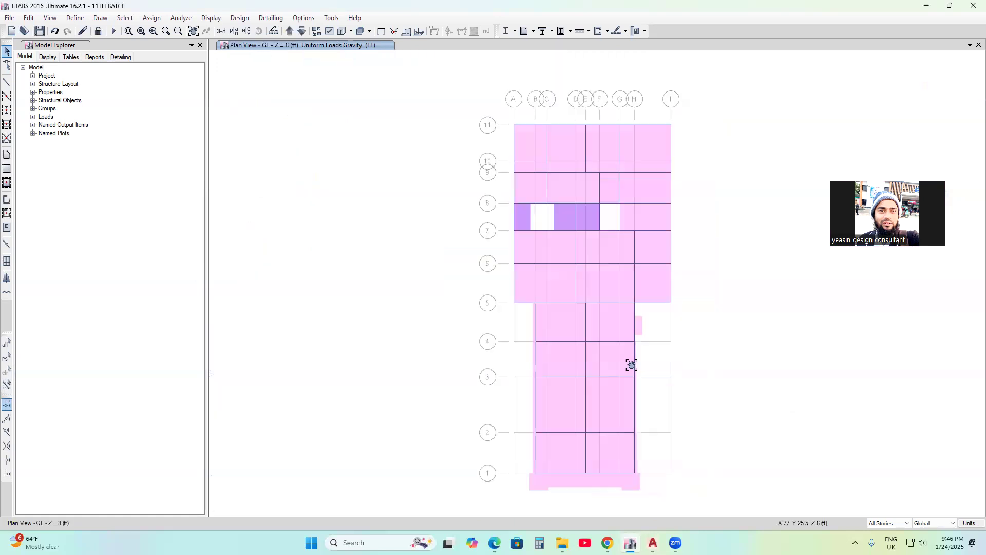
pyautogui.moveTo(629, 365); pyautogui.dragTo(609, 348, button='middle')
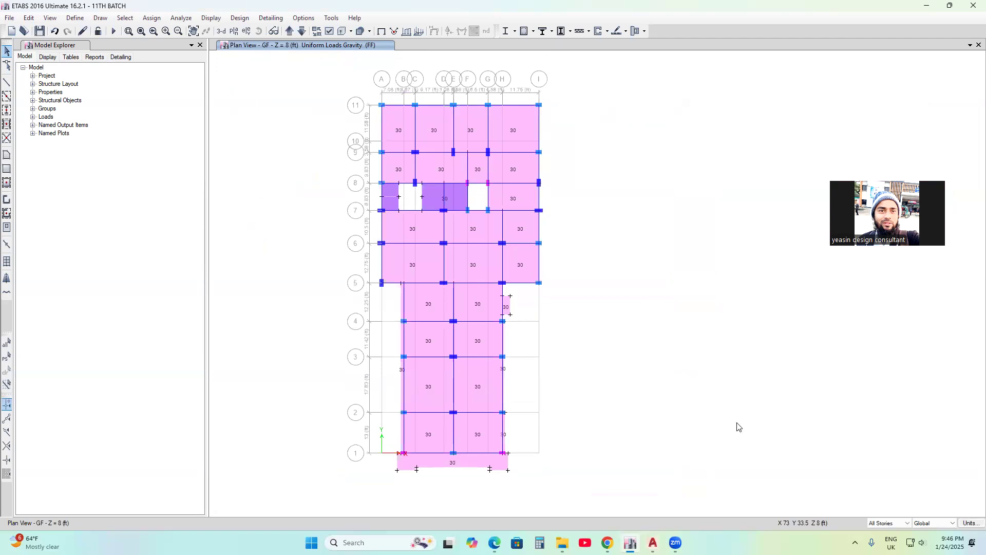
pyautogui.moveTo(640, 304); pyautogui.dragTo(643, 299, button='middle')
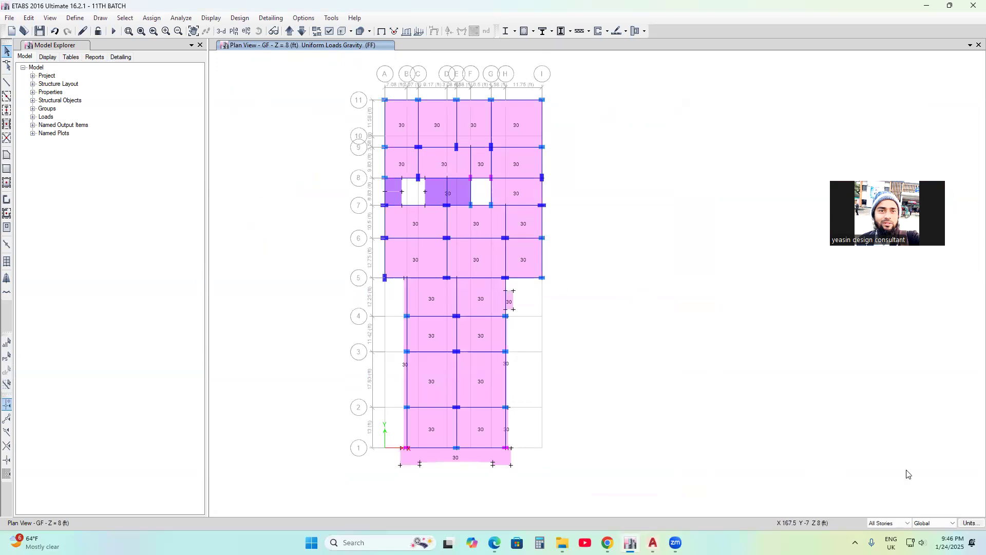
pyautogui.click(891, 524)
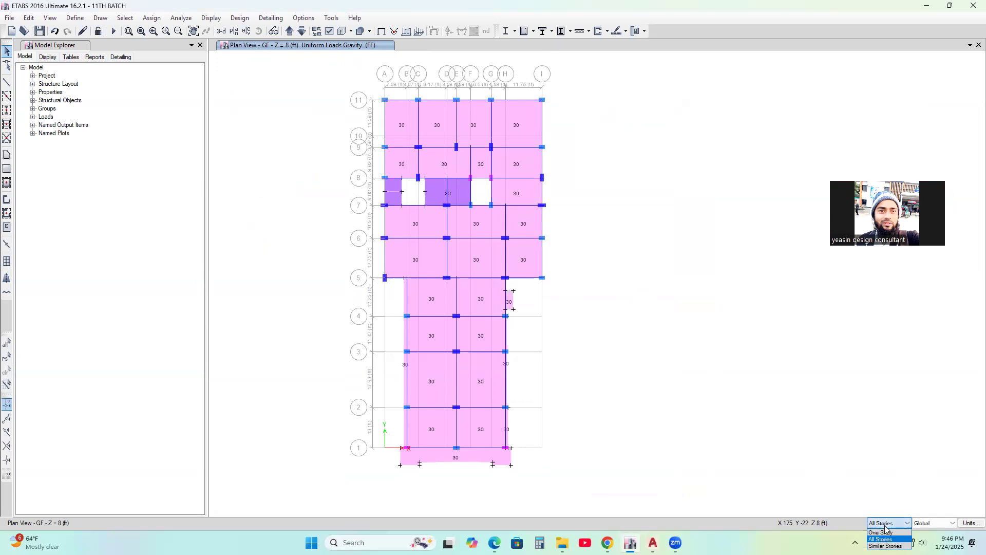
pyautogui.click(883, 533)
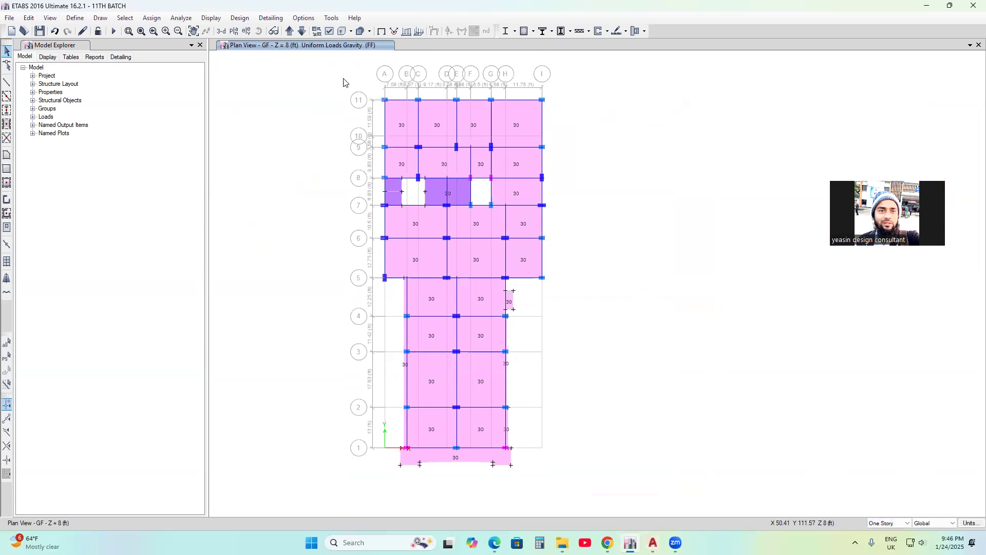
# - Select every slab in the model that has the Slab=5 INCH section property
pyautogui.moveTo(650, 241); pyautogui.dragTo(630, 240)
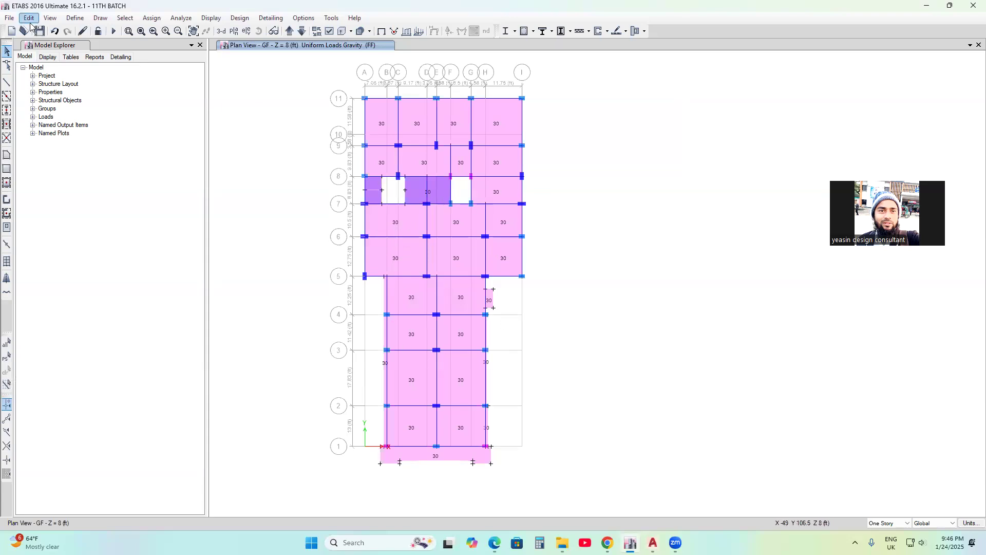
pyautogui.click(127, 21)
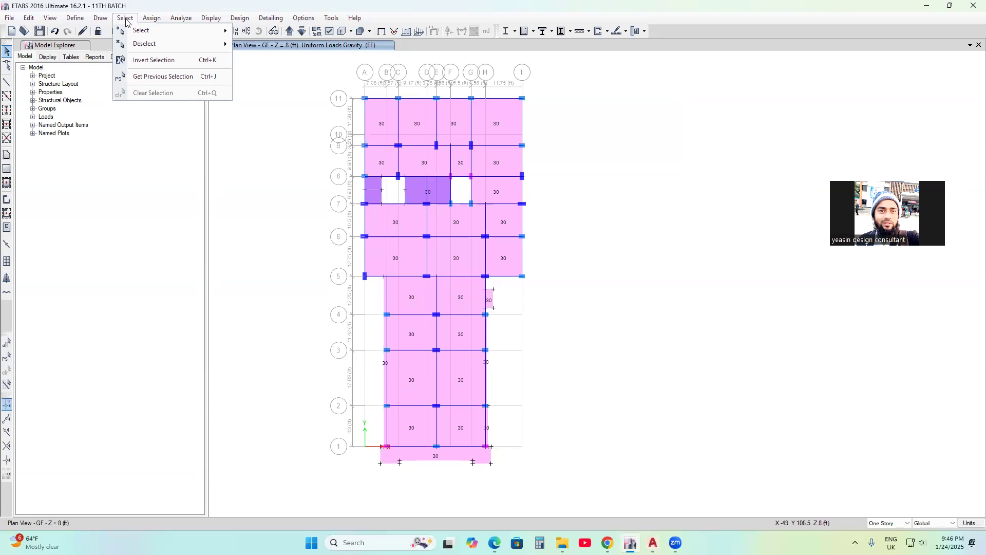
pyautogui.moveTo(144, 33)
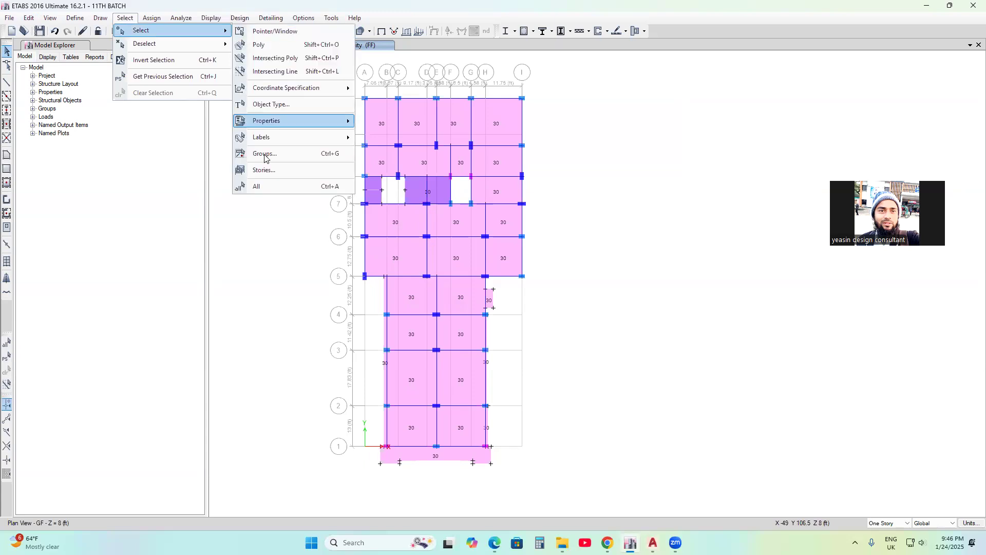
pyautogui.moveTo(261, 123)
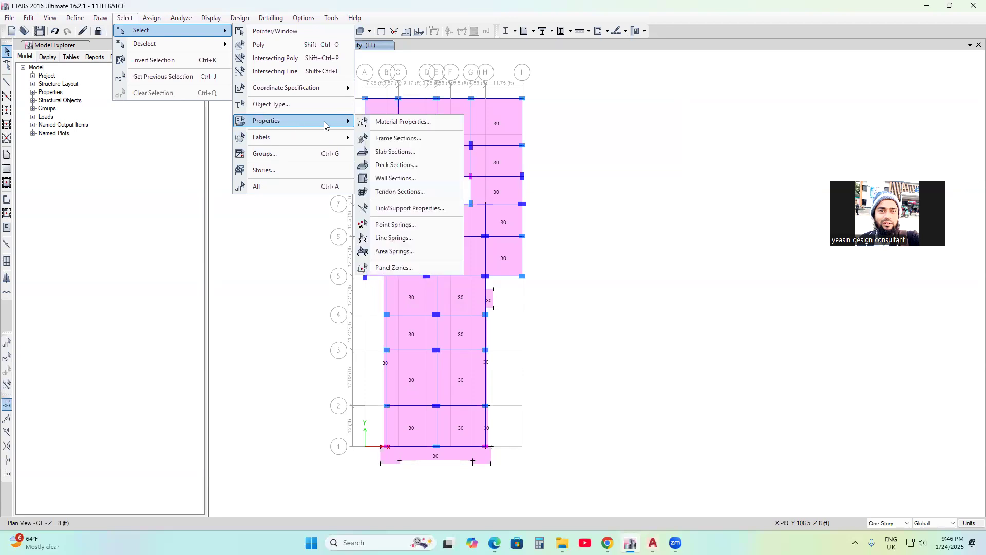
pyautogui.click(404, 157)
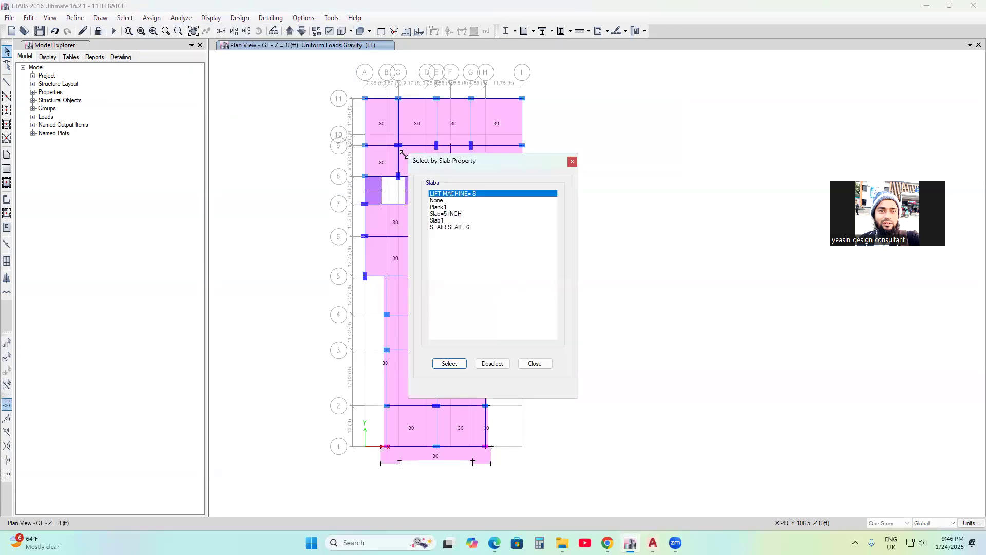
pyautogui.click(454, 214)
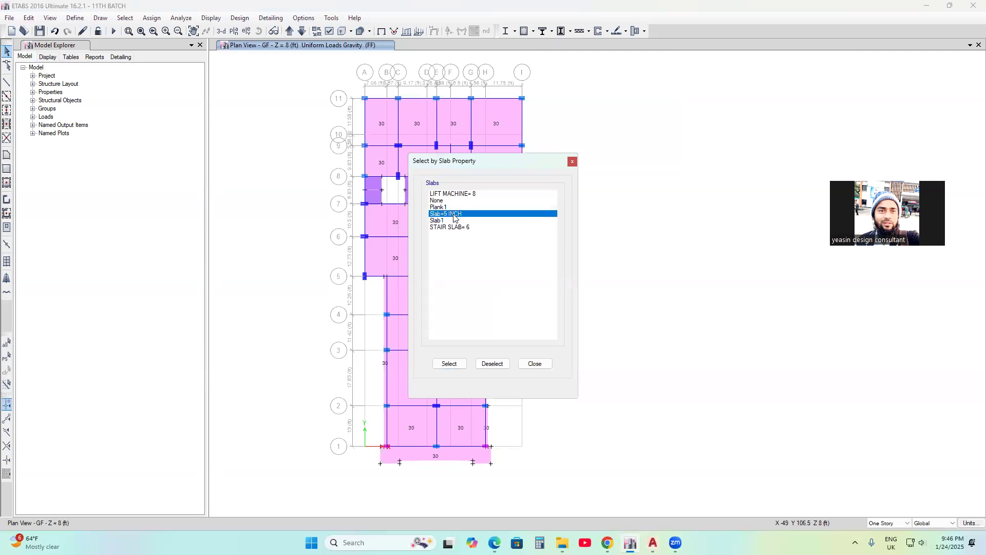
pyautogui.click(450, 365)
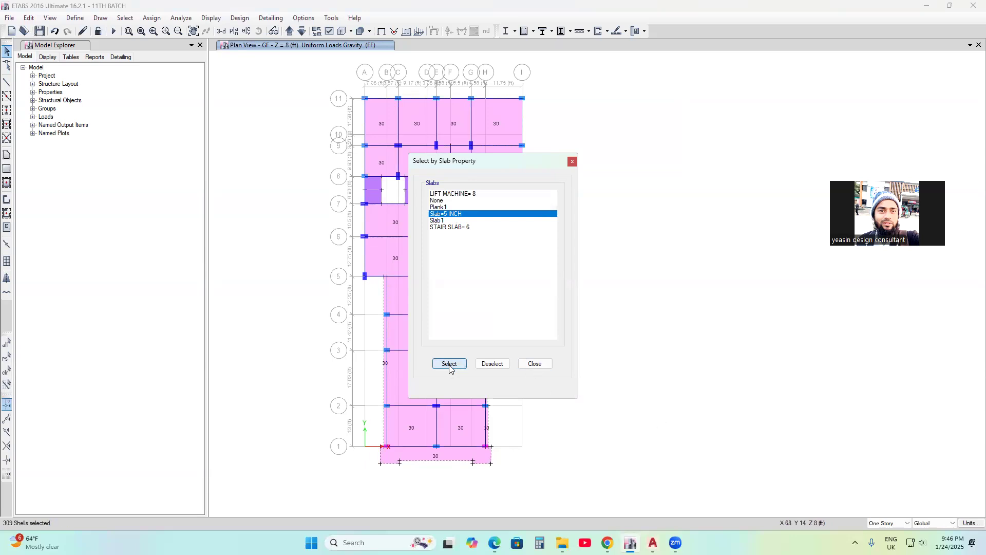
pyautogui.click(536, 364)
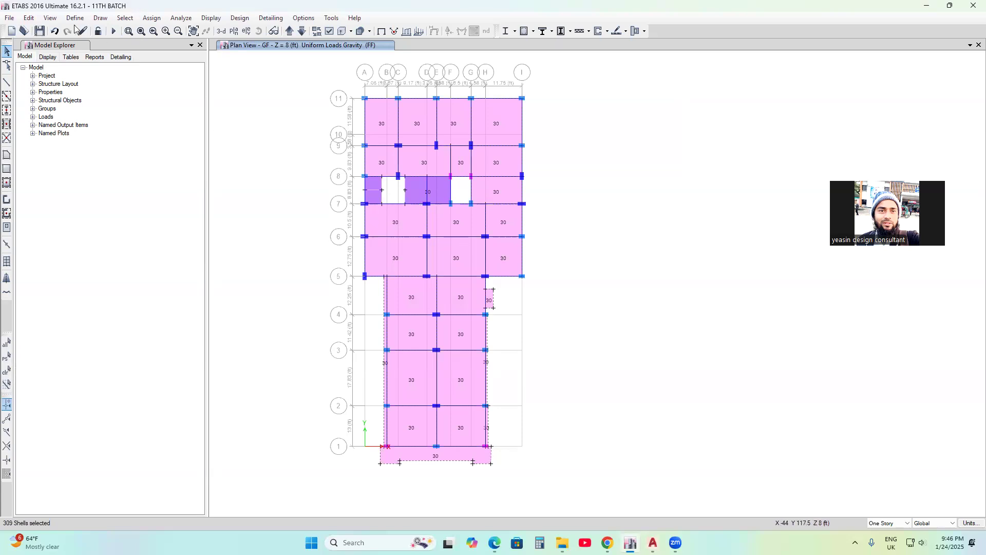
# - Assign auto cookie-cut floor meshing to the selected slabs, including meshing at visible grids and a maximum element size of 12 in
pyautogui.click(155, 22)
pyautogui.moveTo(168, 60)
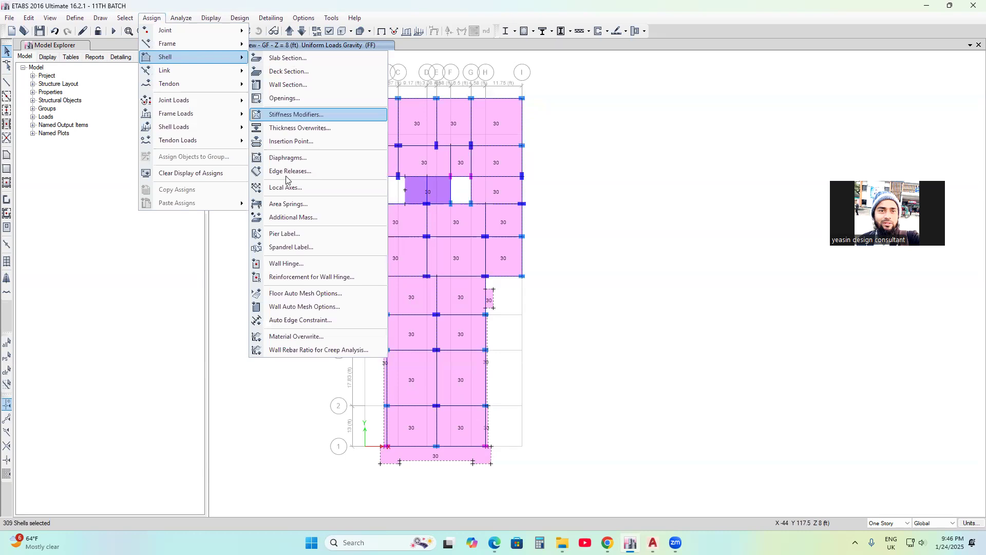
pyautogui.click(324, 298)
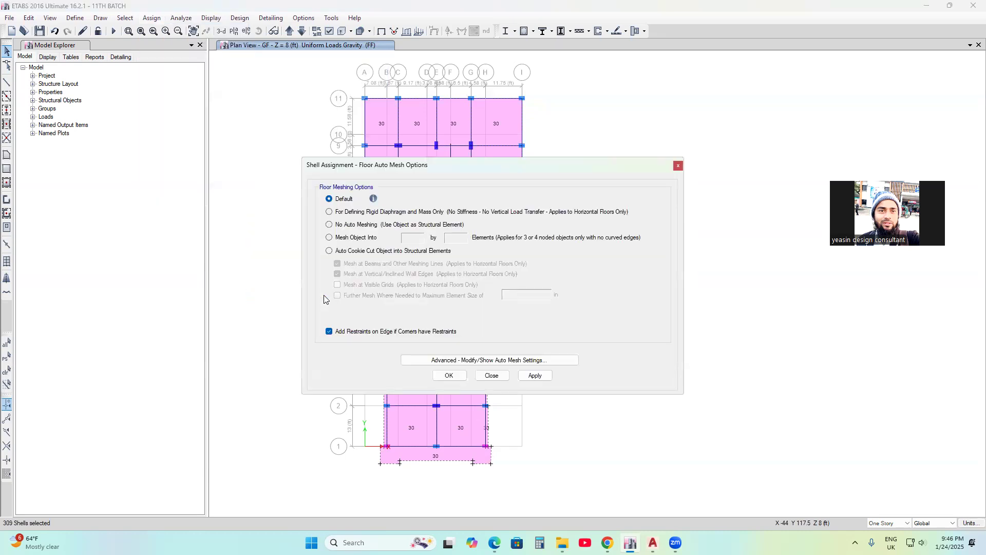
pyautogui.click(329, 251)
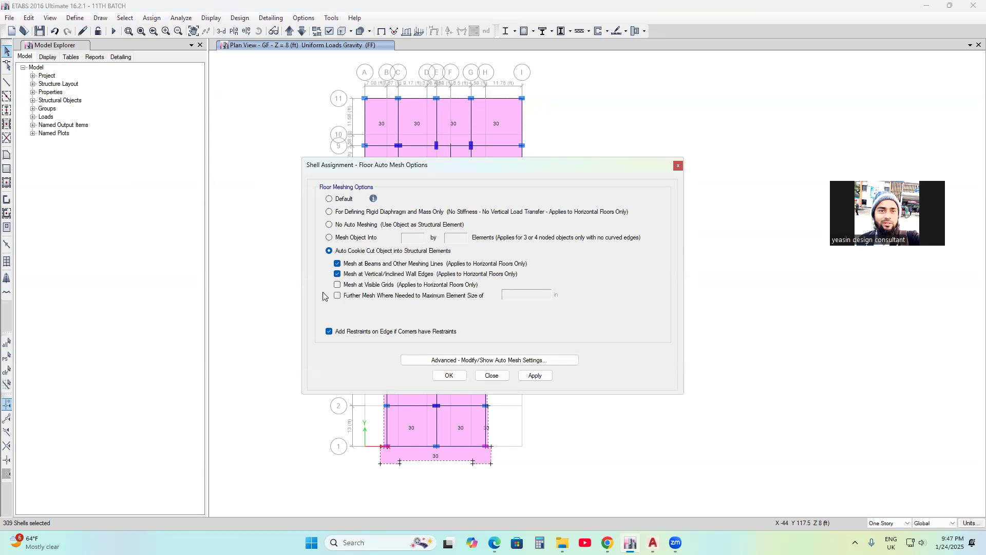
pyautogui.click(337, 285)
pyautogui.click(337, 296)
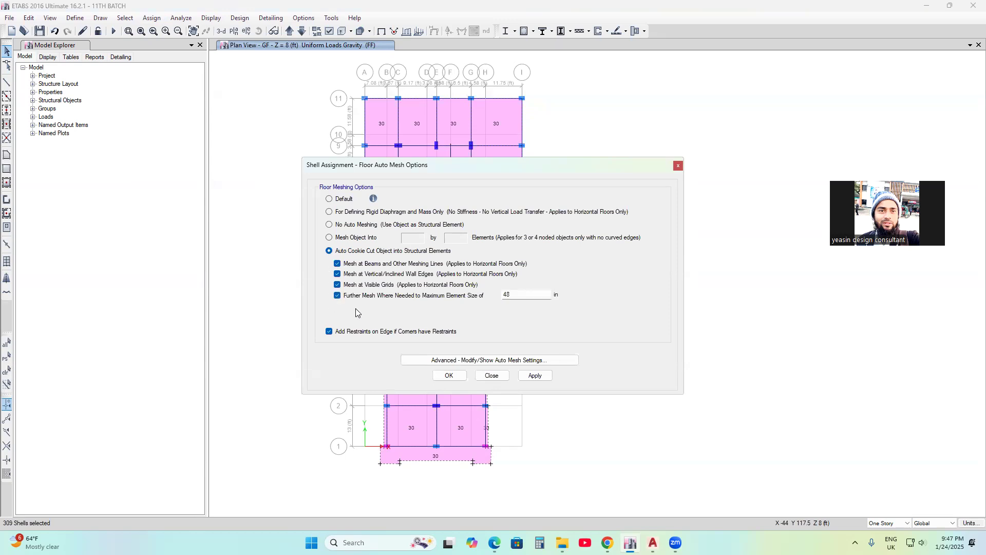
pyautogui.click(519, 292)
pyautogui.click(534, 376)
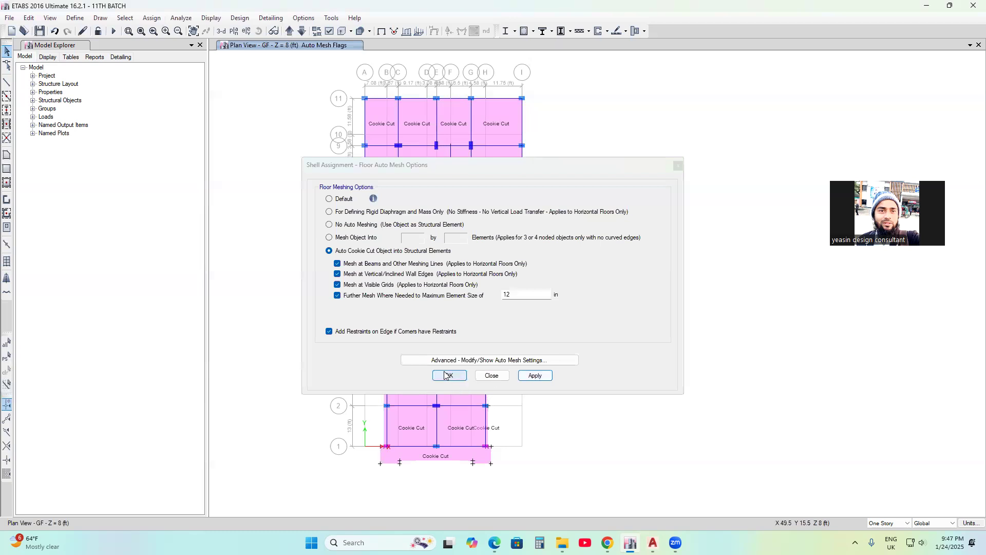
# - Select all objects in the XY plane of the GF story through its joint at grid A-11
pyautogui.moveTo(532, 439); pyautogui.dragTo(506, 416, button='middle')
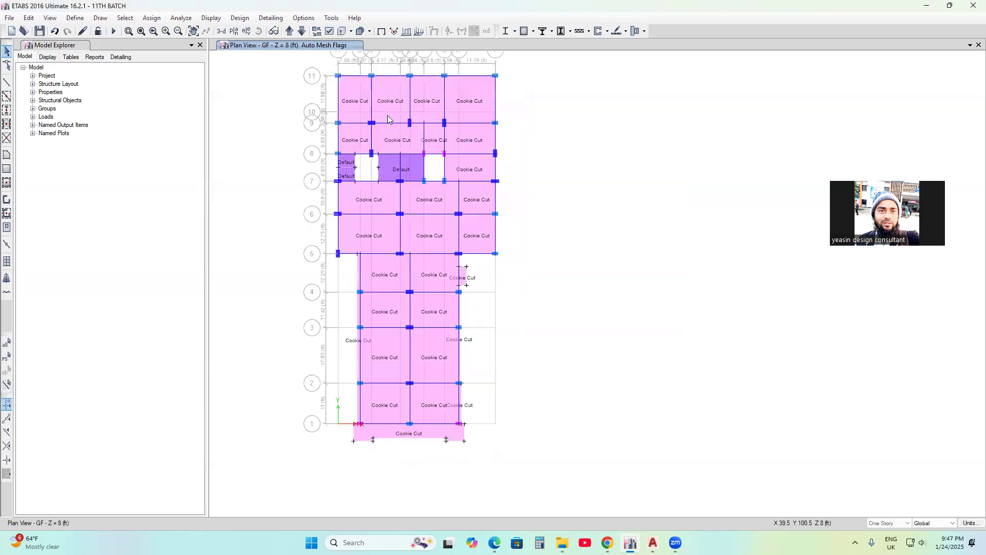
pyautogui.moveTo(402, 299)
pyautogui.mouseDown(button='middle')
pyautogui.moveTo(389, 297)
pyautogui.moveTo(391, 308)
pyautogui.mouseUp(button='middle')
pyautogui.moveTo(345, 191); pyautogui.dragTo(366, 202, button='middle')
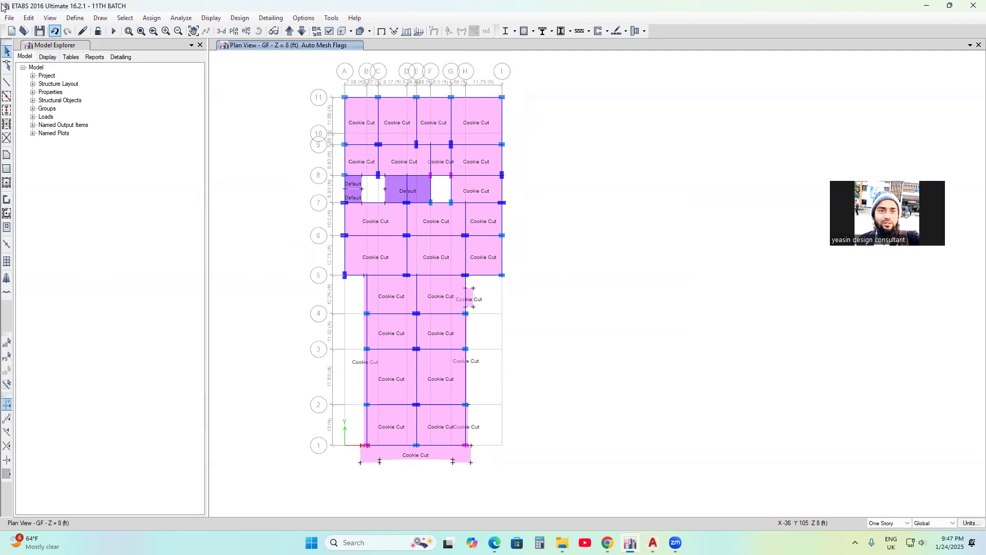
pyautogui.click(128, 19)
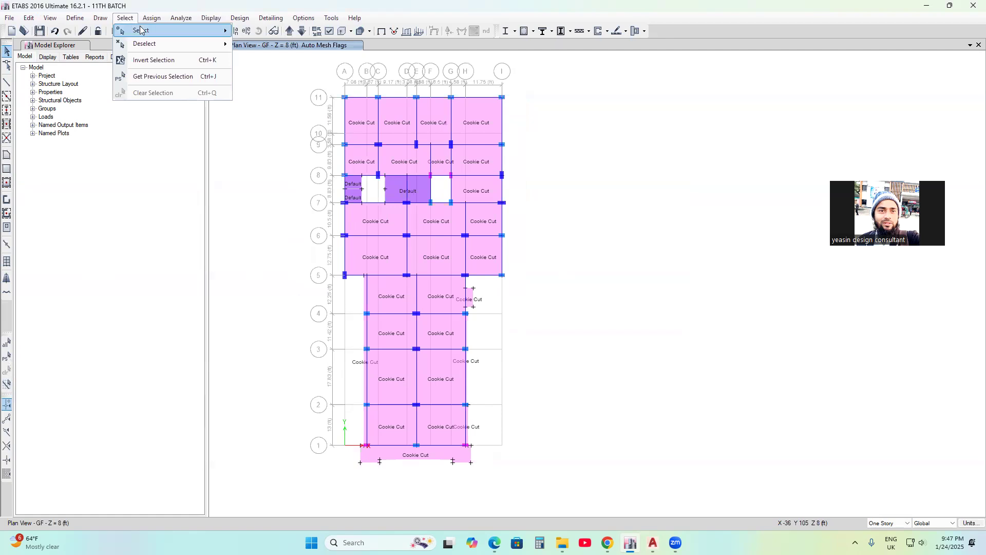
pyautogui.moveTo(141, 30)
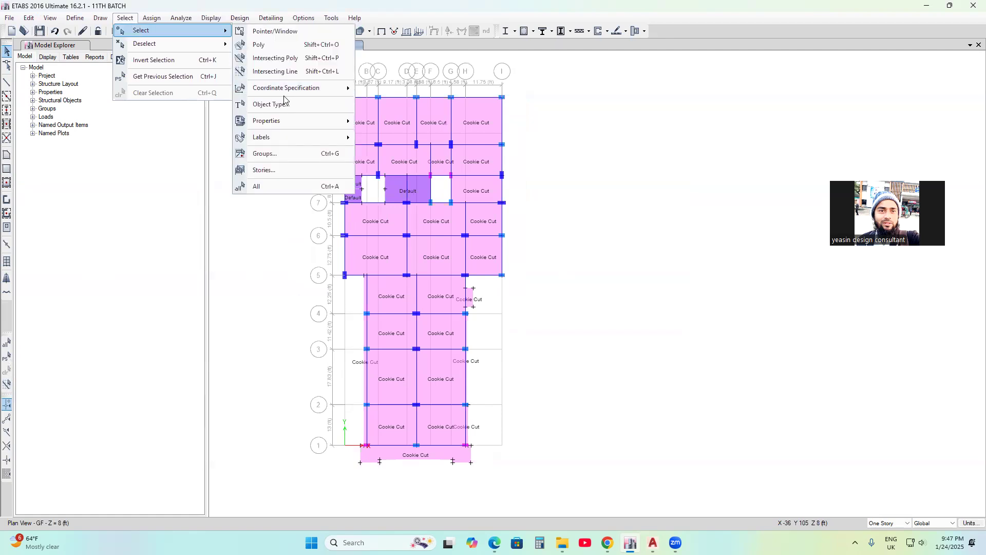
pyautogui.moveTo(264, 96)
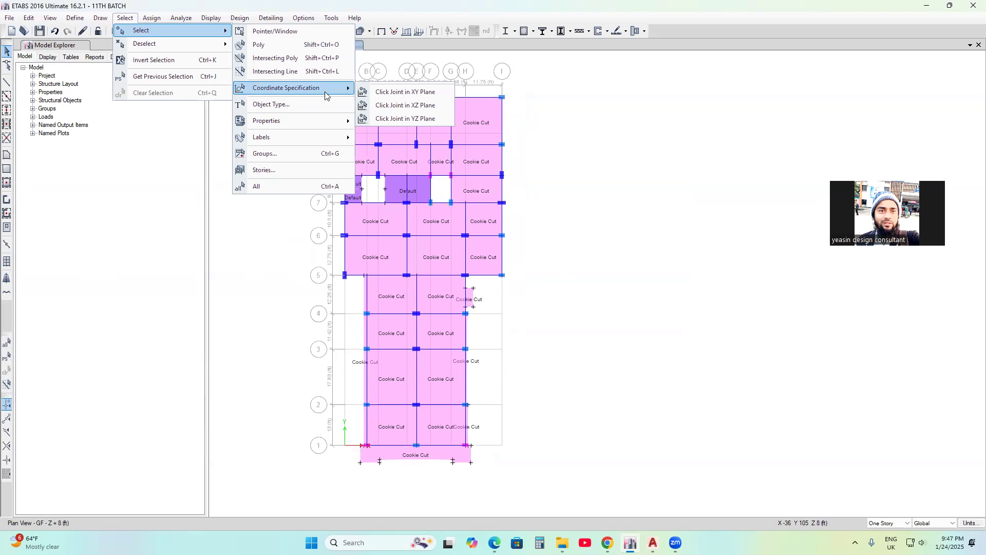
pyautogui.click(415, 94)
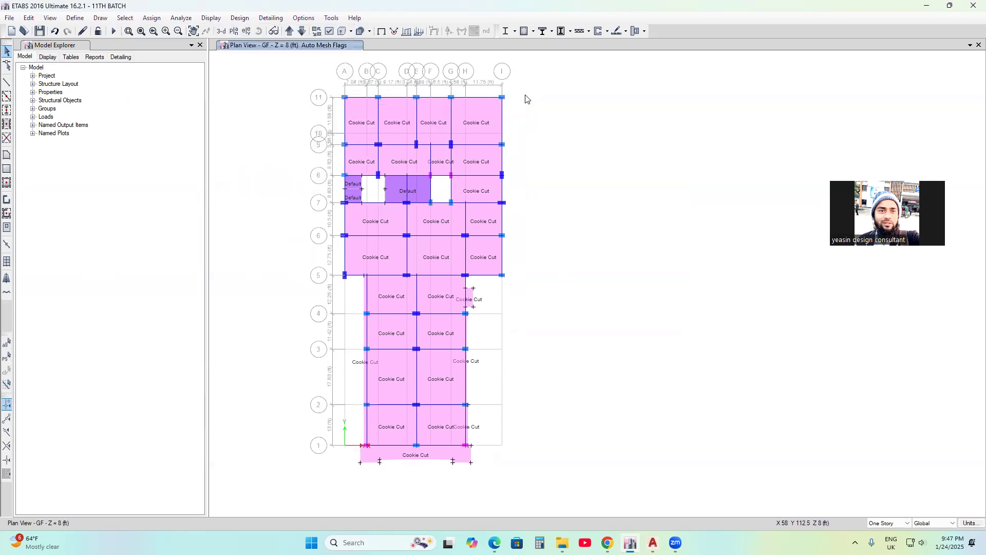
pyautogui.click(345, 99)
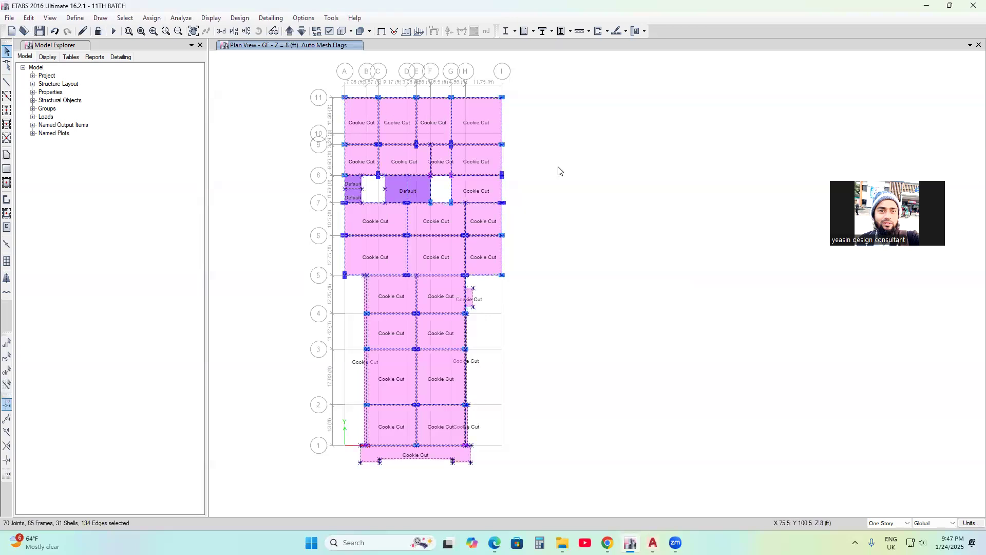
# - Move up to the 1ST story plan and add all objects in its XY plane to the selection
pyautogui.click(289, 32)
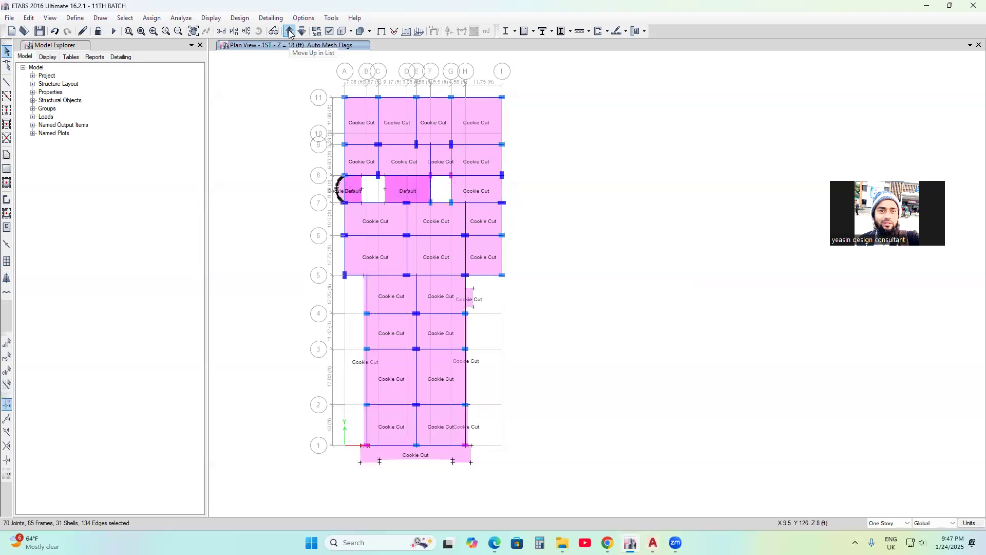
pyautogui.click(126, 18)
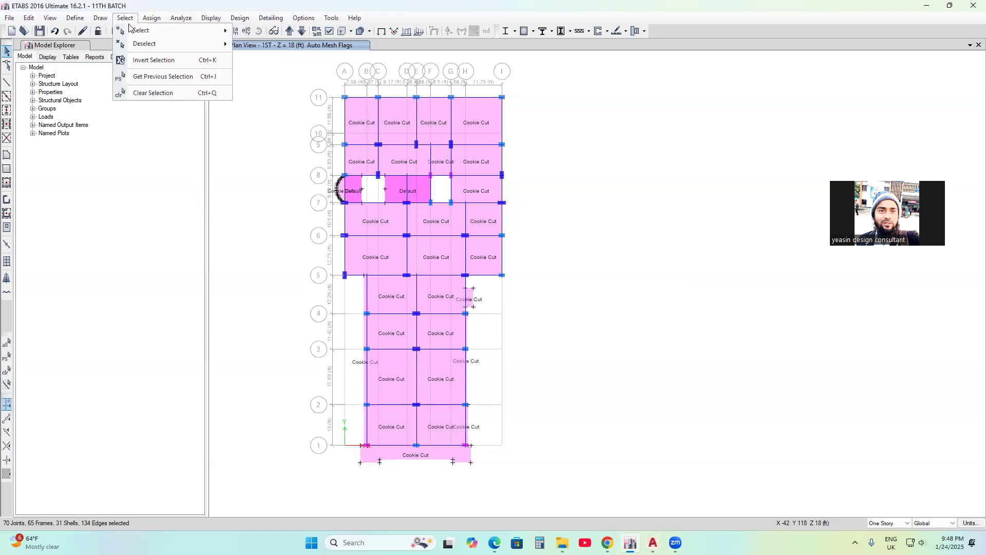
pyautogui.moveTo(140, 32)
pyautogui.moveTo(291, 92)
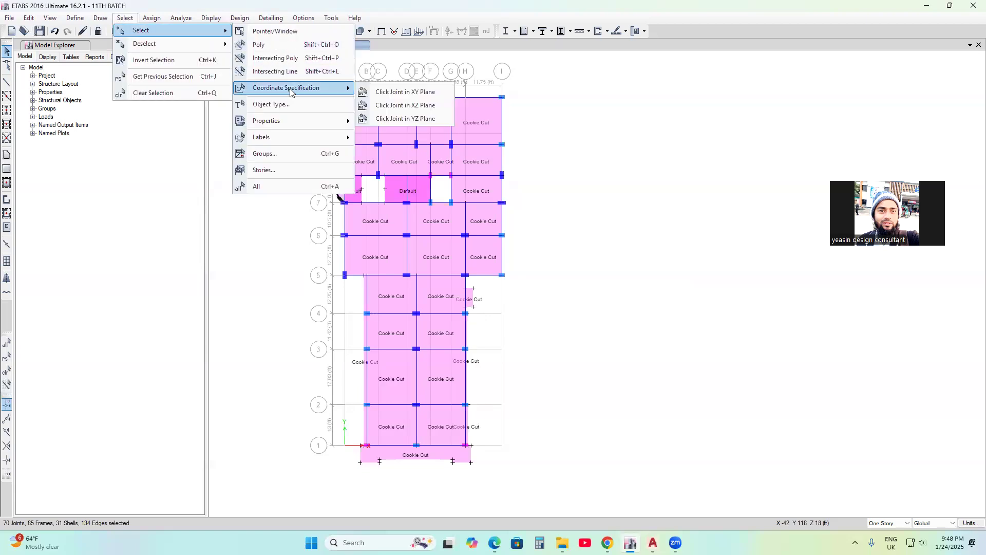
pyautogui.click(410, 92)
pyautogui.click(344, 101)
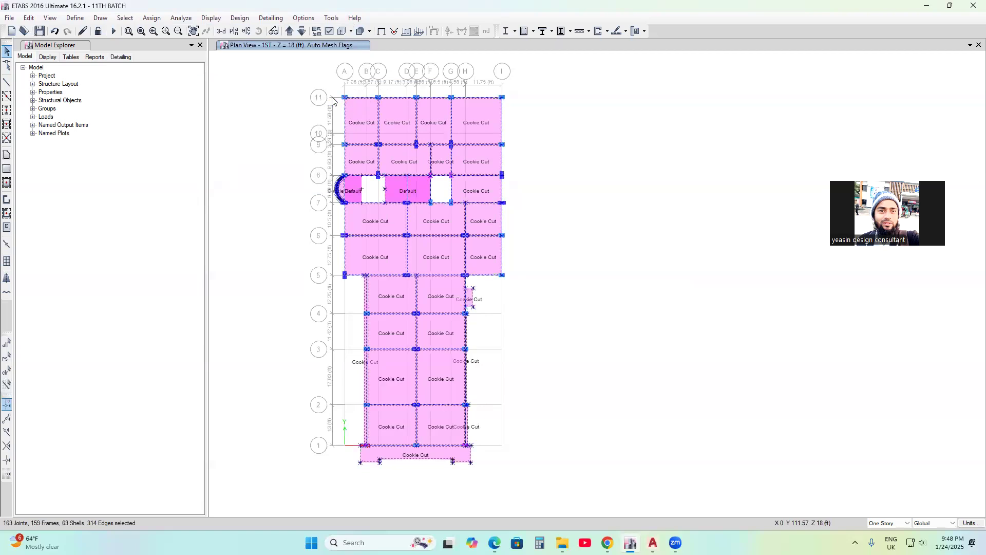
# - Move up to the 2ND story plan and add all objects in its XY plane to the selection
pyautogui.click(289, 33)
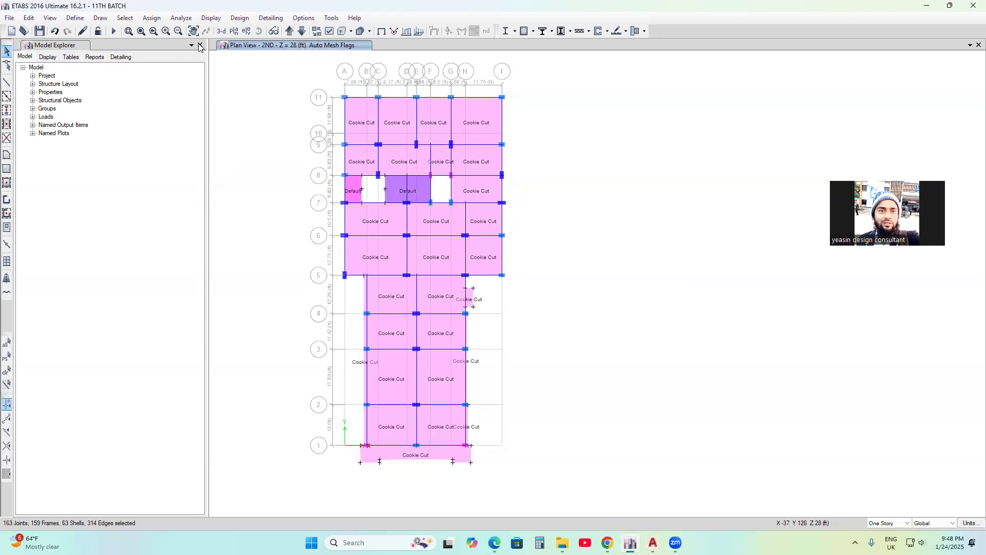
pyautogui.click(124, 18)
pyautogui.moveTo(142, 31)
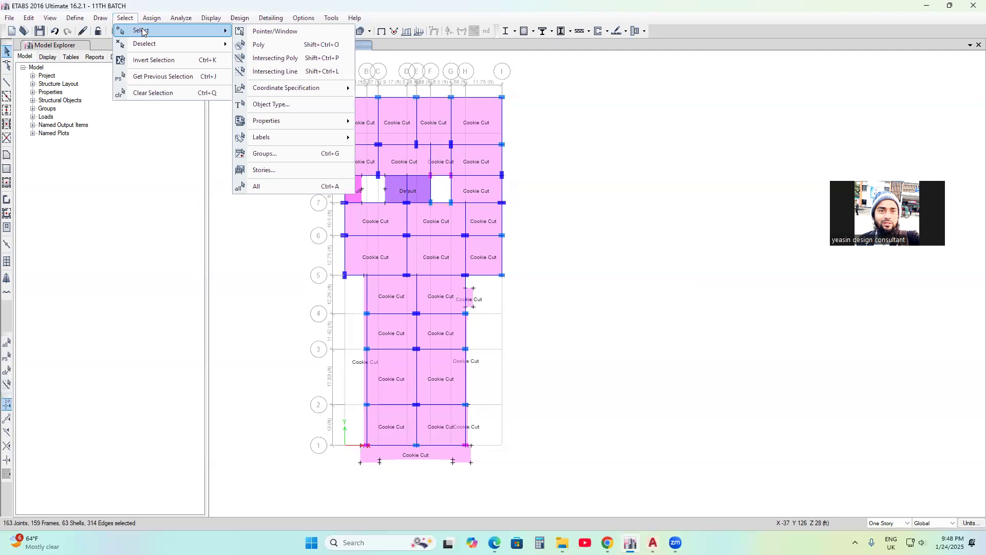
pyautogui.moveTo(282, 92)
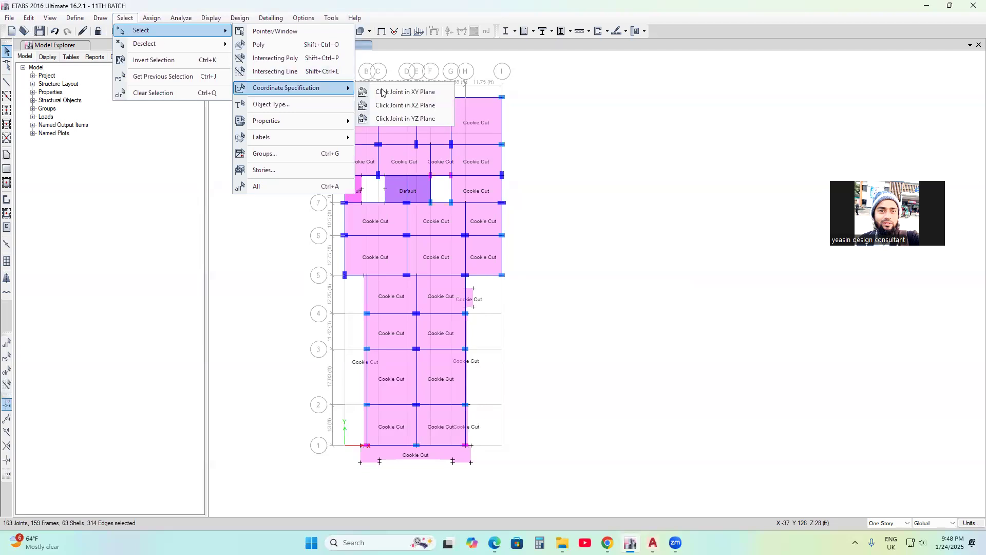
pyautogui.click(403, 92)
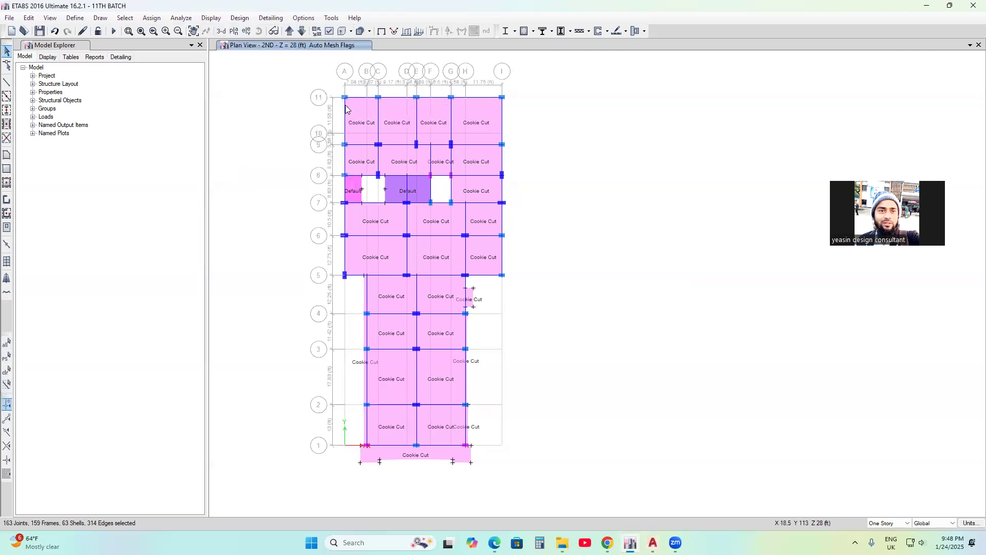
pyautogui.click(345, 98)
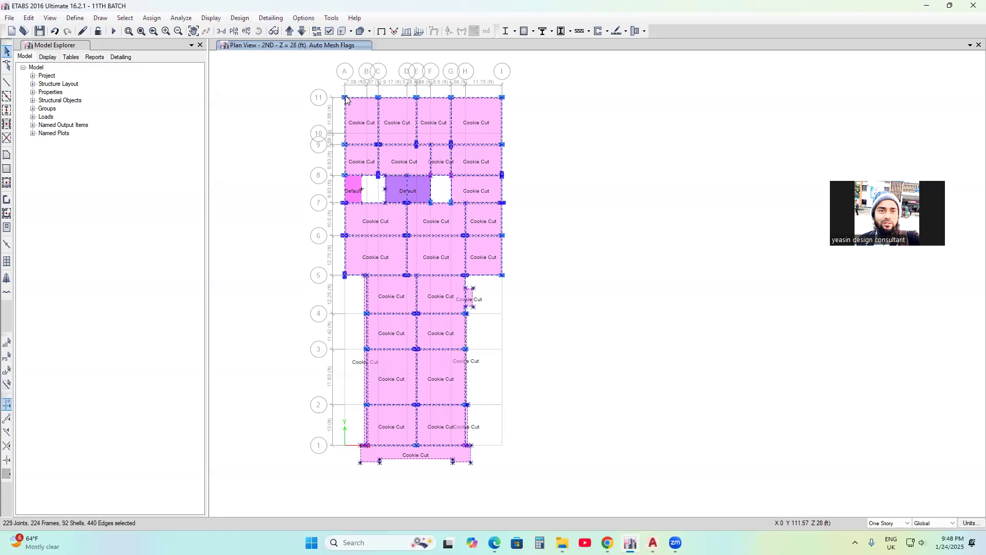
# - Move up to the 3RD story plan and add all objects in its XY plane to the selection
pyautogui.click(289, 31)
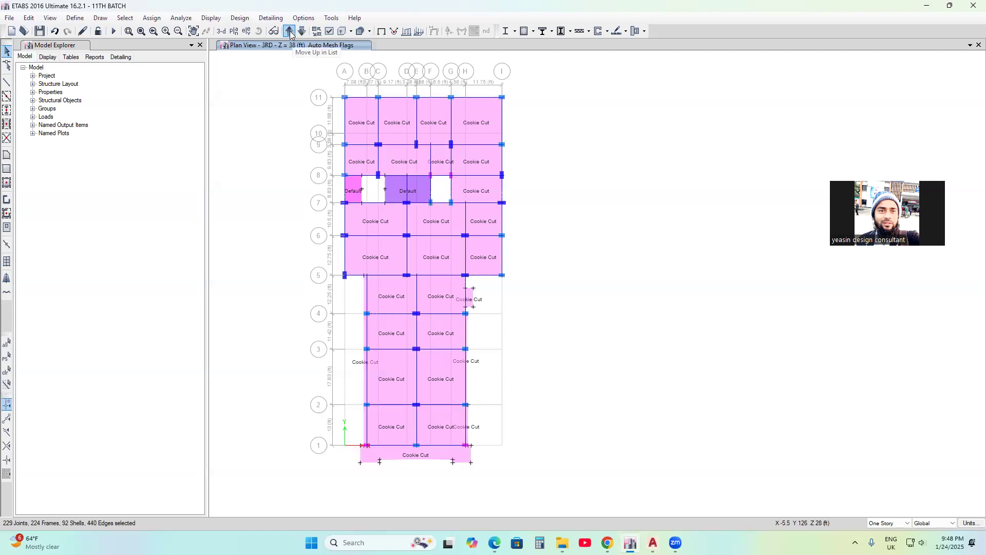
pyautogui.click(125, 17)
pyautogui.moveTo(165, 31)
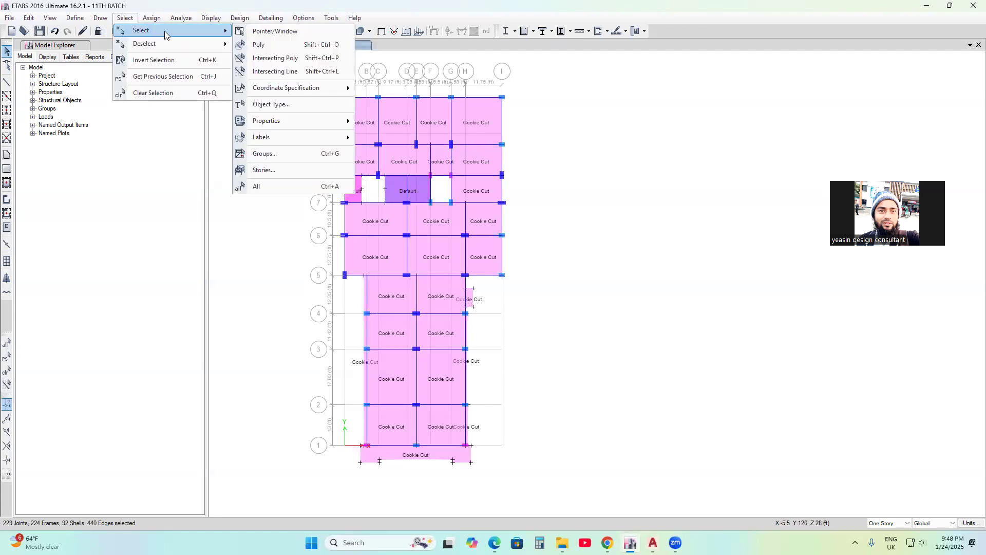
pyautogui.moveTo(290, 90)
pyautogui.click(376, 93)
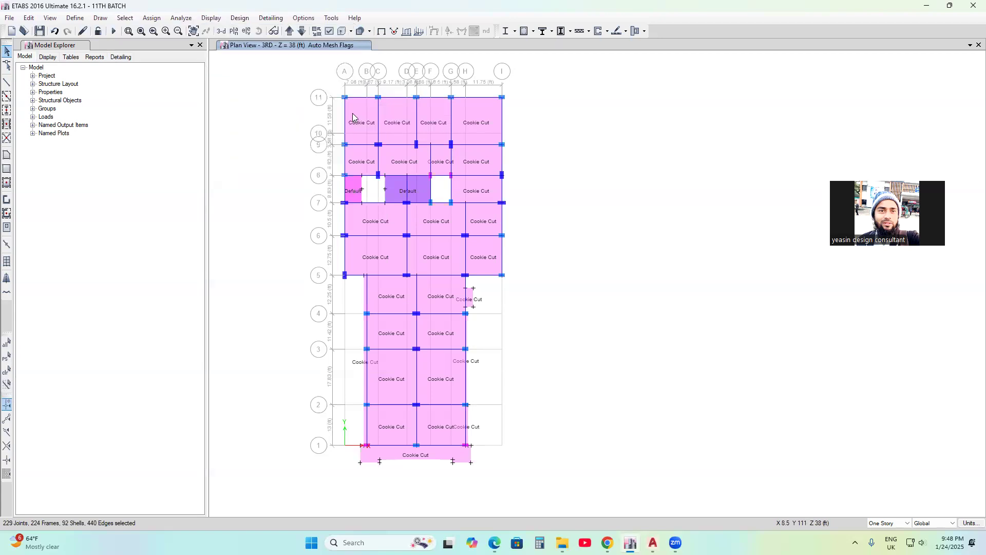
# - Move up to the 4TH story plan and add all objects in its XY plane to the selection
pyautogui.click(290, 32)
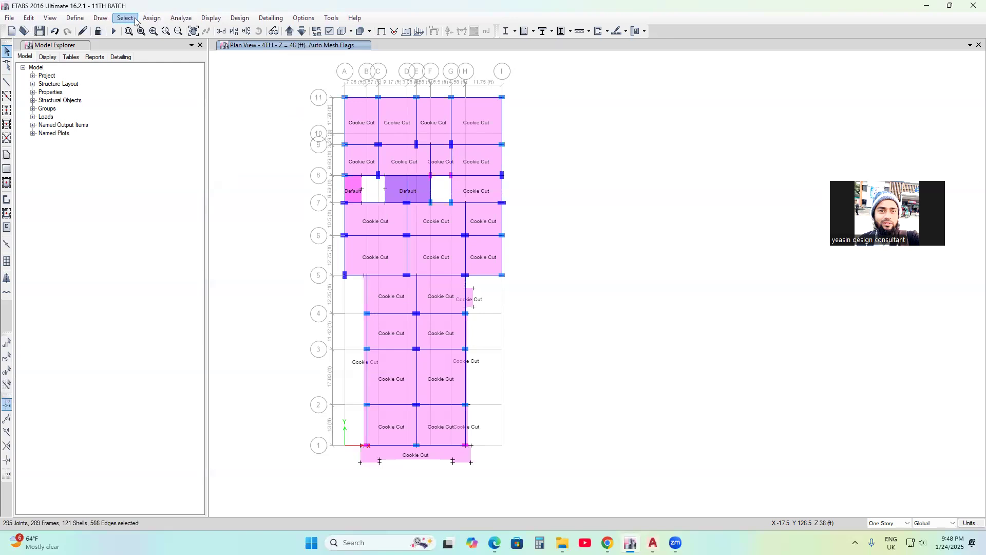
pyautogui.click(126, 18)
pyautogui.moveTo(144, 30)
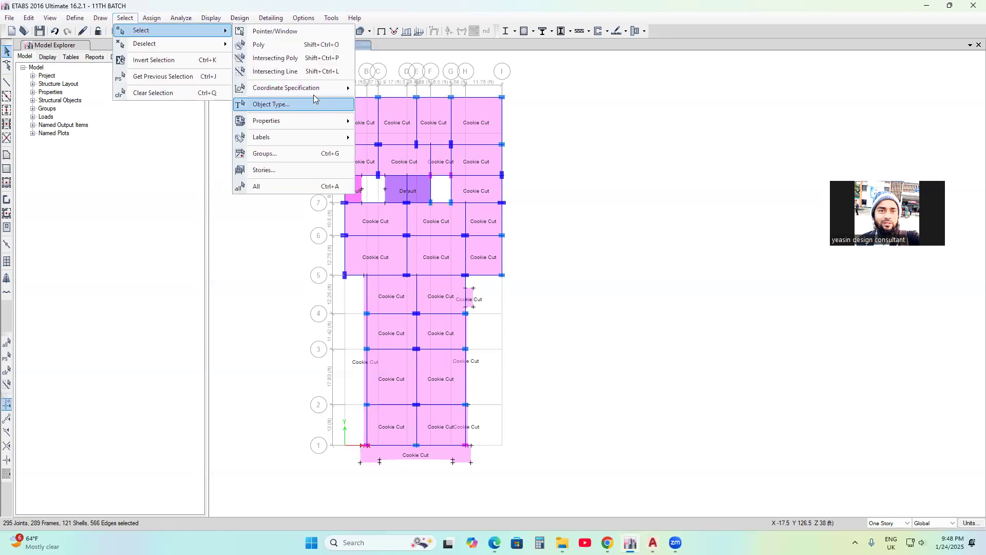
pyautogui.moveTo(318, 90)
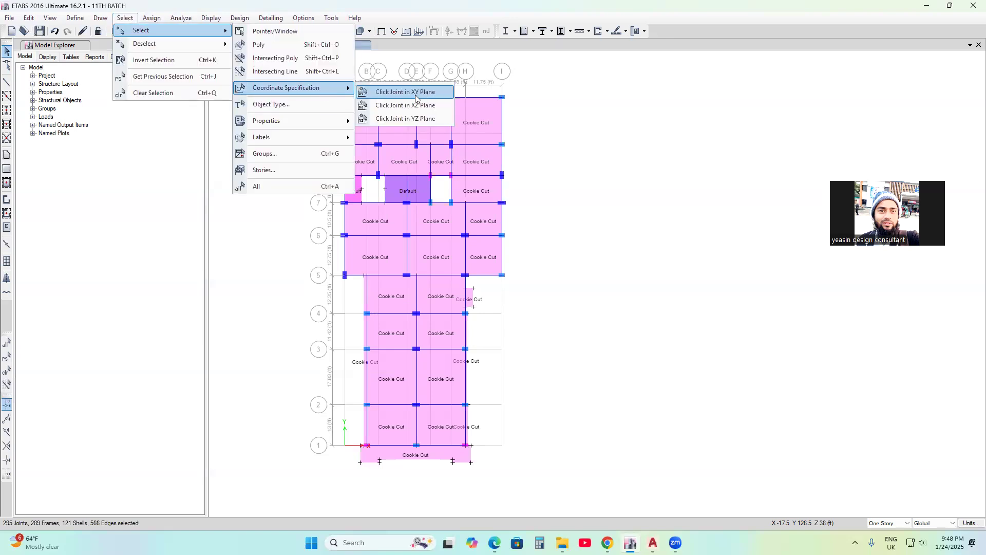
pyautogui.click(417, 92)
pyautogui.click(466, 288)
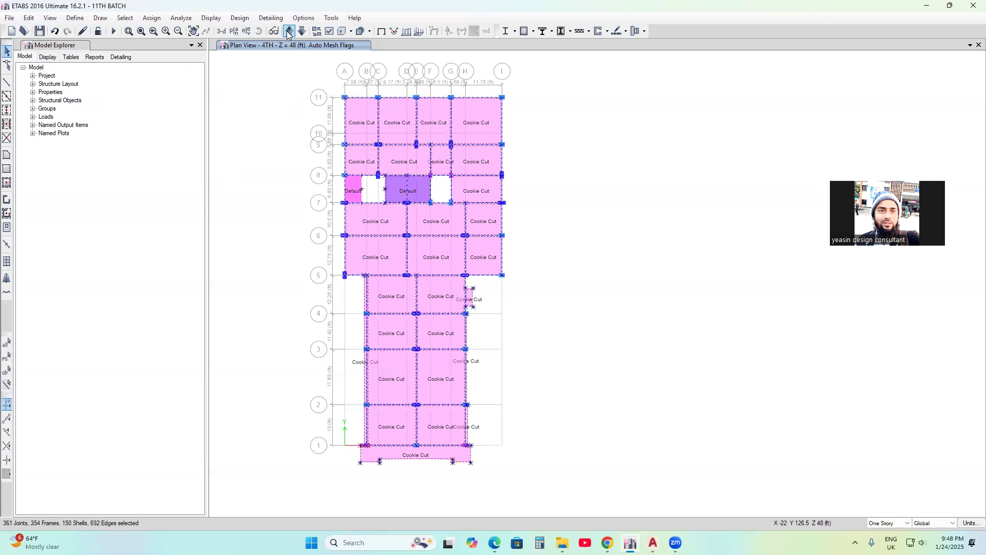
# - Move up to the 5TH story plan and add all objects in its XY plane to the selection
pyautogui.click(124, 18)
pyautogui.moveTo(154, 43)
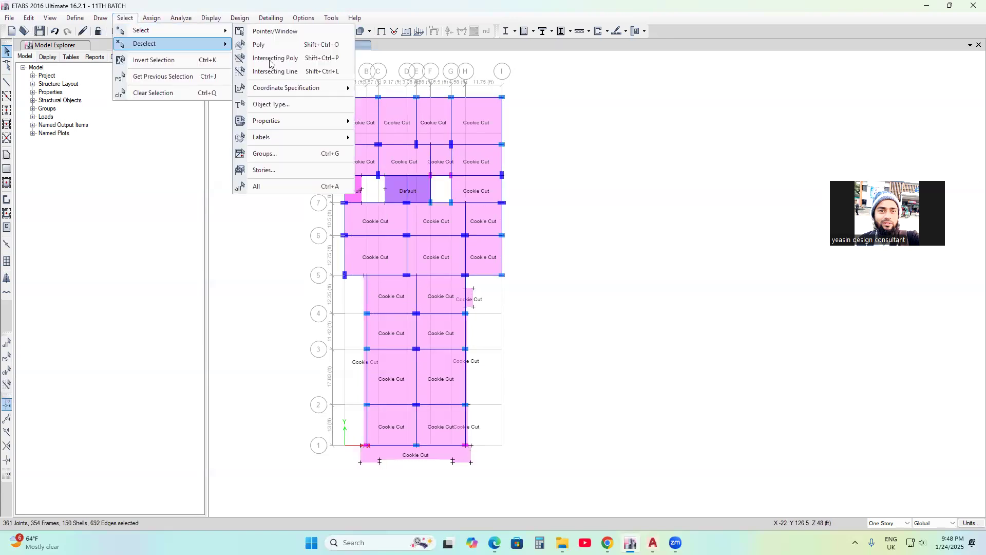
pyautogui.moveTo(286, 88)
pyautogui.click(399, 92)
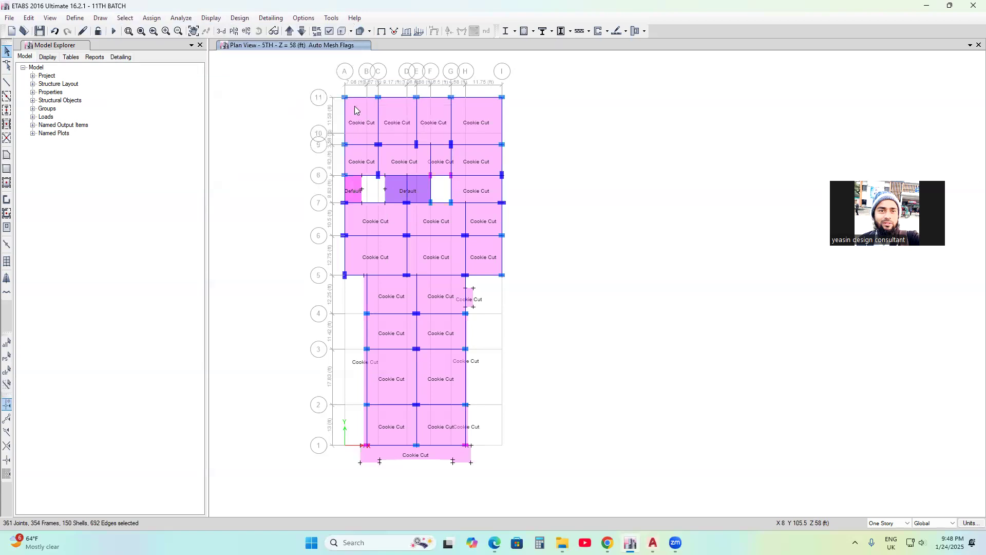
pyautogui.click(466, 289)
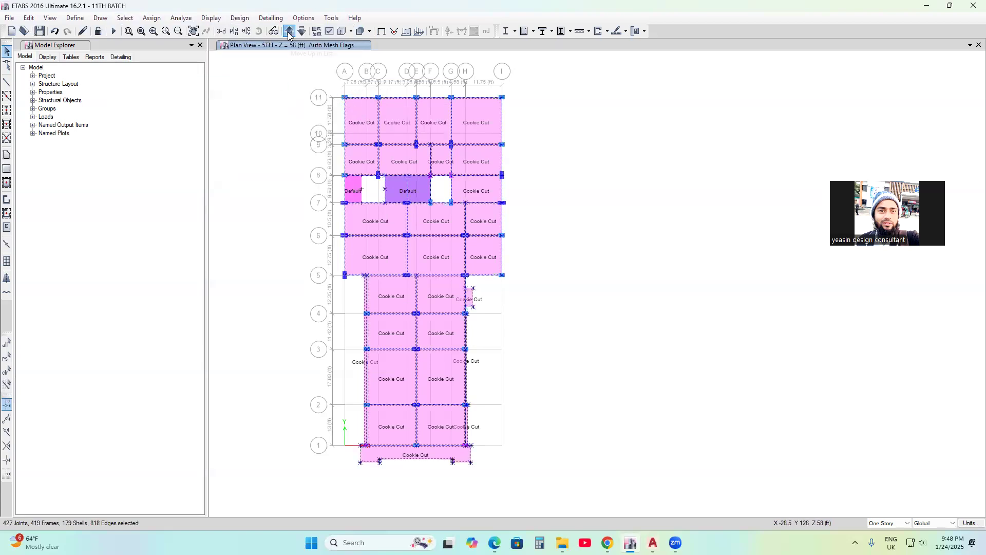
# - Move up to the 6TH story plan and add all objects in its XY plane to the selection
pyautogui.click(125, 18)
pyautogui.moveTo(170, 30)
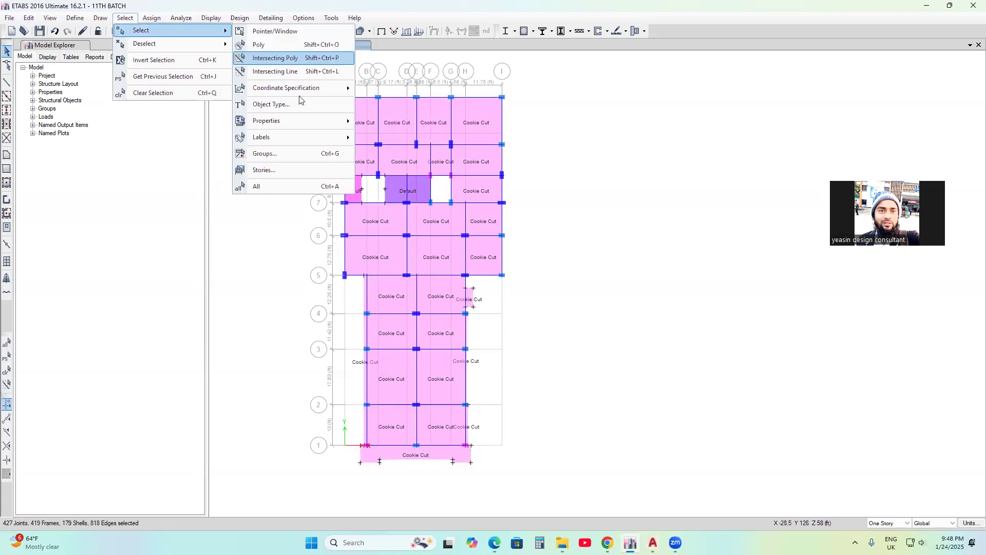
pyautogui.moveTo(286, 88)
pyautogui.click(398, 92)
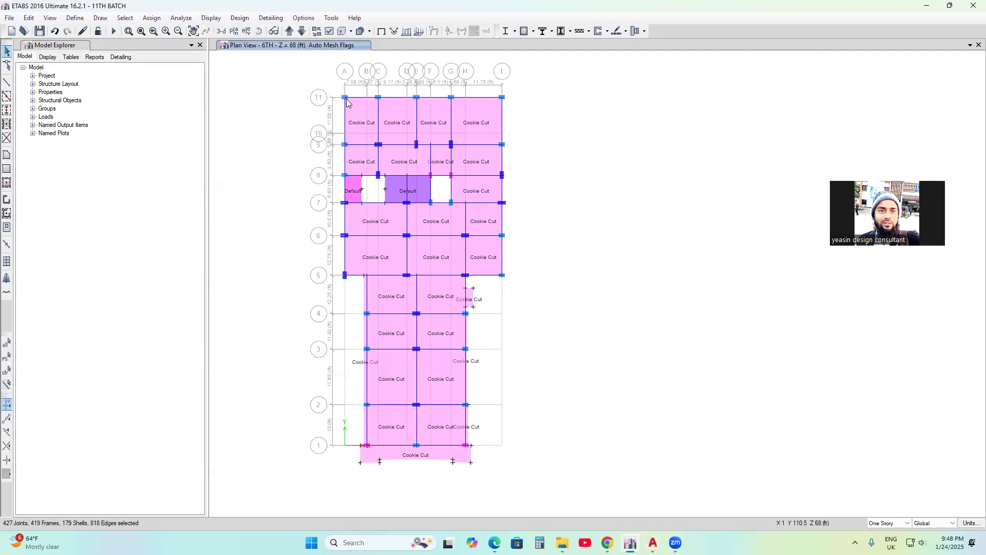
# - Move up to the 7TH story plan and add all objects in its XY plane to the selection
pyautogui.click(289, 30)
pyautogui.click(126, 18)
pyautogui.moveTo(148, 32)
pyautogui.moveTo(322, 89)
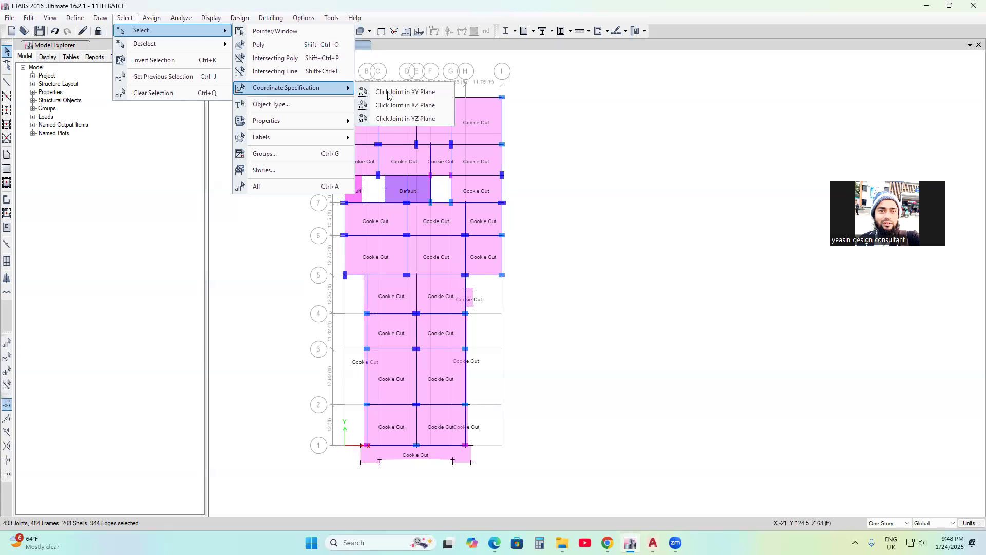
pyautogui.click(391, 93)
pyautogui.click(345, 98)
# - Move up to the 8TH story plan and add all objects in its XY plane to the selection
pyautogui.click(290, 31)
pyautogui.click(125, 18)
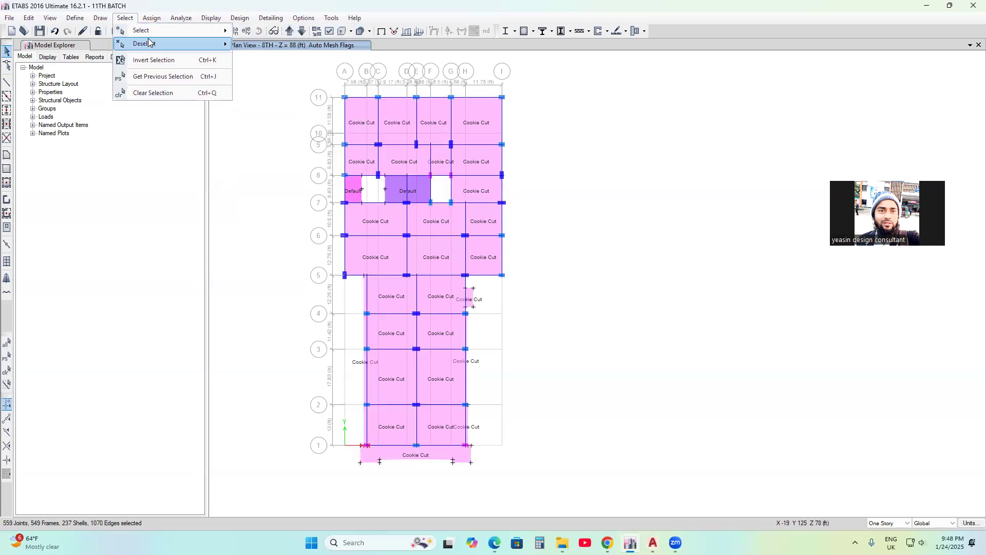
pyautogui.moveTo(141, 30)
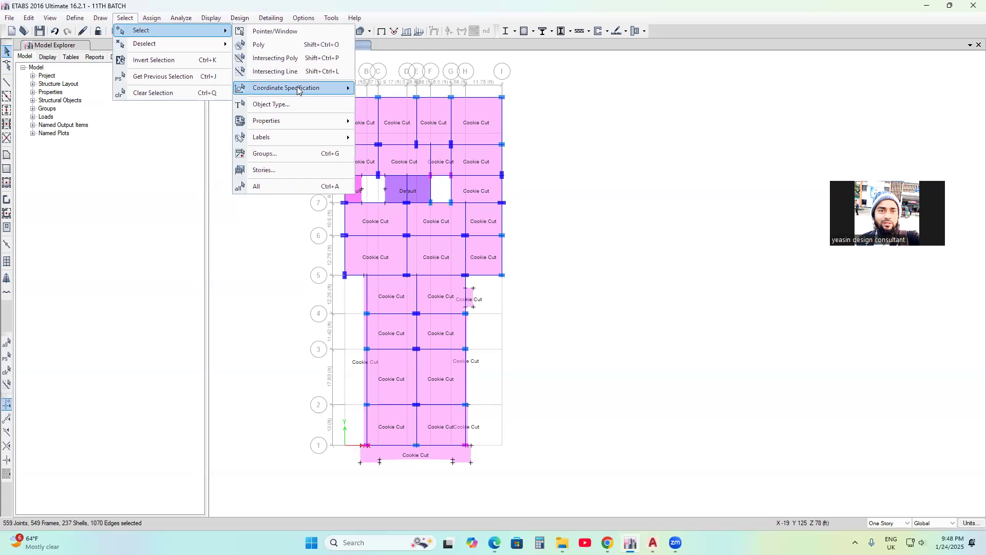
pyautogui.moveTo(298, 90)
pyautogui.click(395, 97)
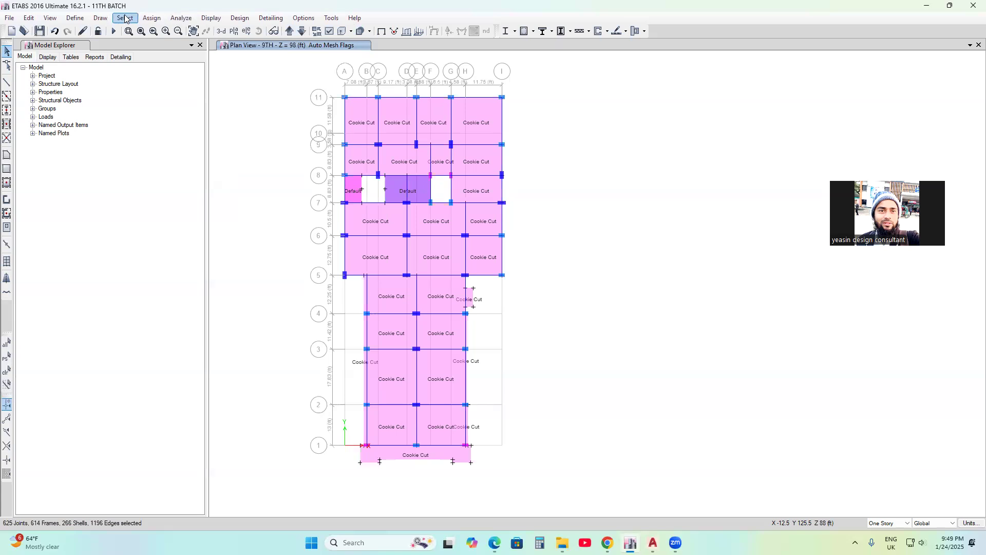
# - Move up to the 9TH story plan and add all objects in its XY plane to the selection
pyautogui.click(125, 17)
pyautogui.moveTo(215, 44)
pyautogui.moveTo(287, 90)
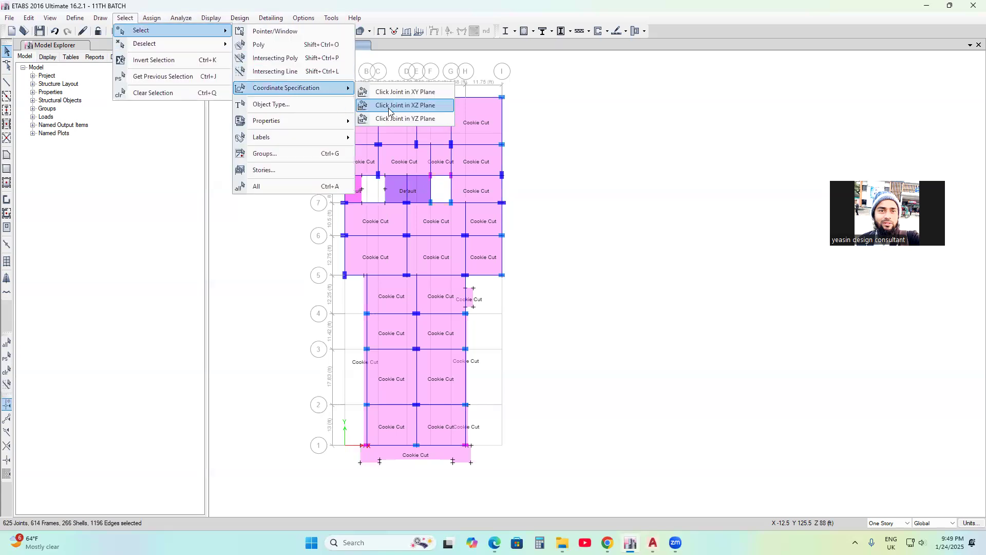
pyautogui.click(396, 98)
pyautogui.click(345, 97)
# - Move up to the 10TH story plan and add all objects in its XY plane to the selection
pyautogui.click(290, 31)
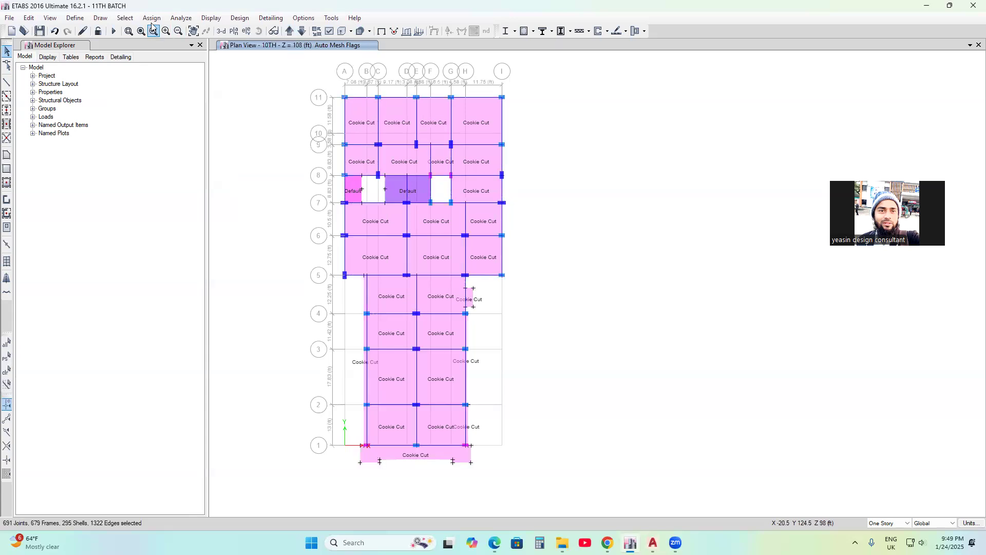
pyautogui.click(126, 18)
pyautogui.click(131, 20)
pyautogui.click(129, 18)
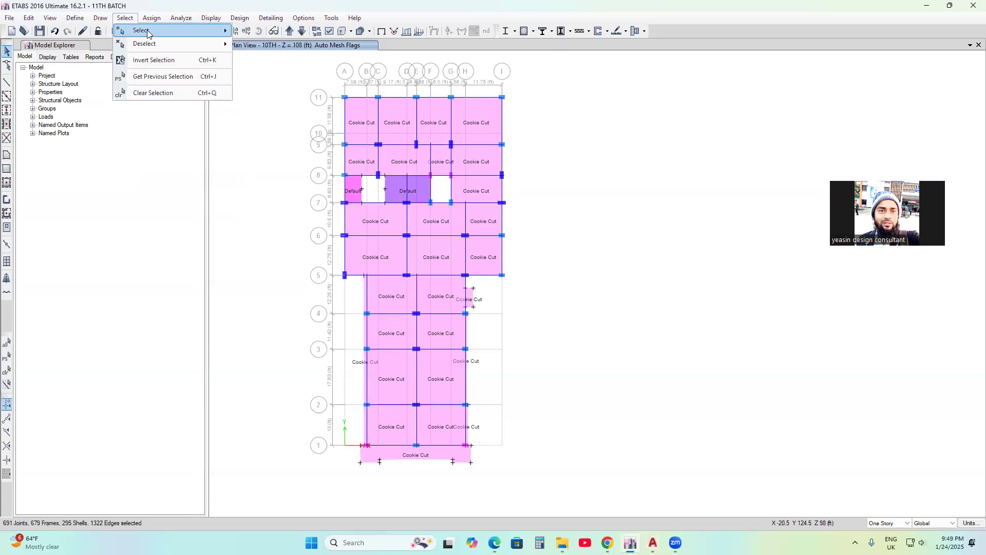
pyautogui.moveTo(144, 30)
pyautogui.moveTo(300, 87)
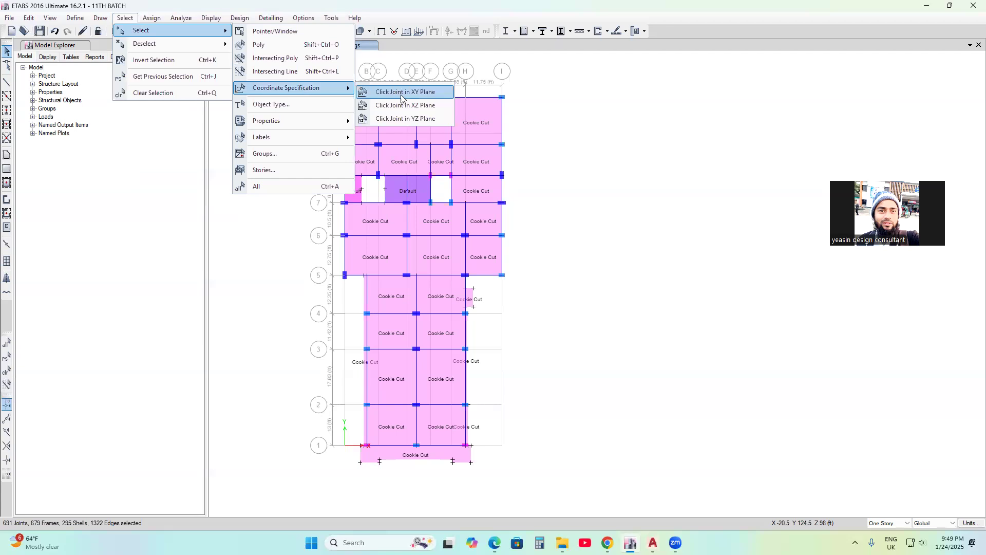
pyautogui.click(404, 101)
pyautogui.click(344, 98)
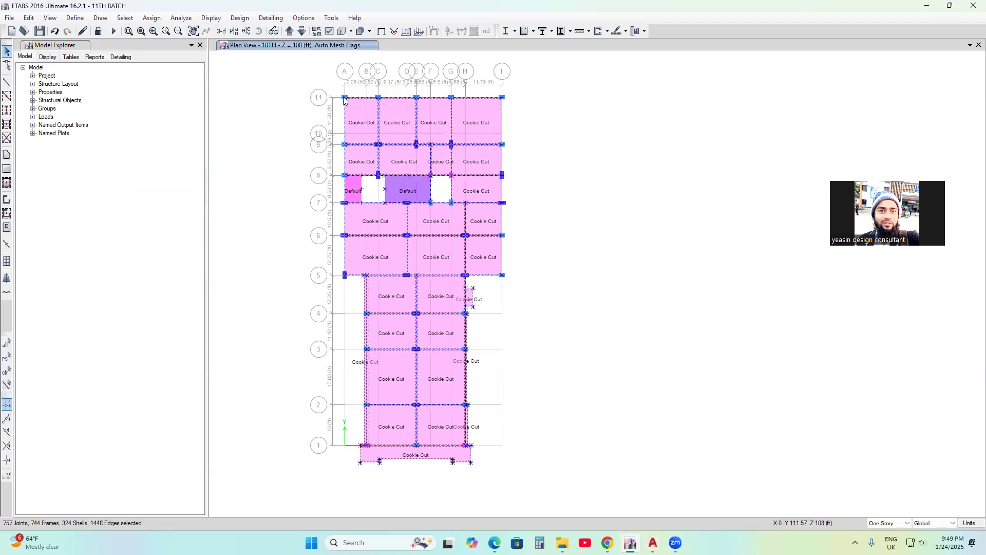
# - Move up to the TOP story plan and add all objects in its XY plane through the joint at grid A-8
pyautogui.click(289, 32)
pyautogui.click(125, 18)
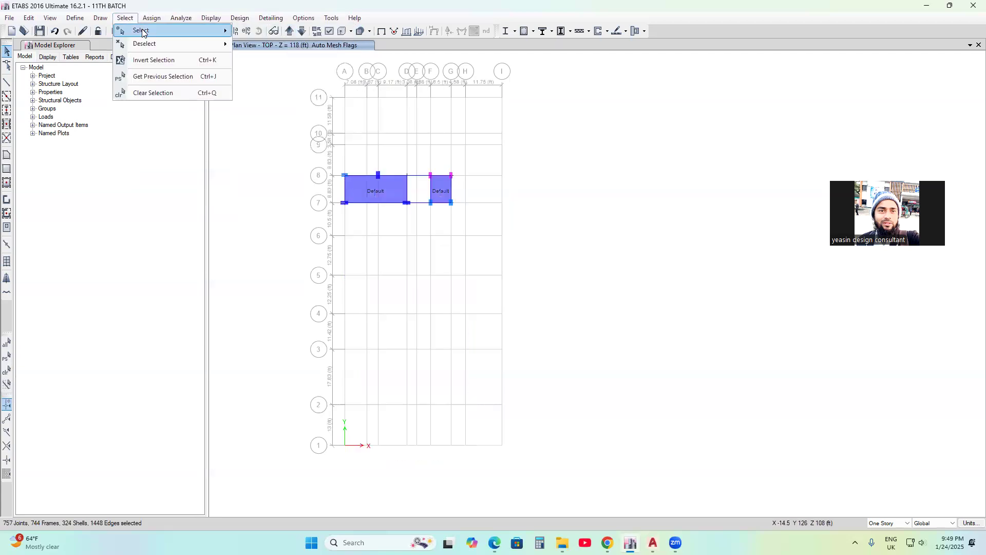
pyautogui.moveTo(141, 30)
pyautogui.moveTo(298, 89)
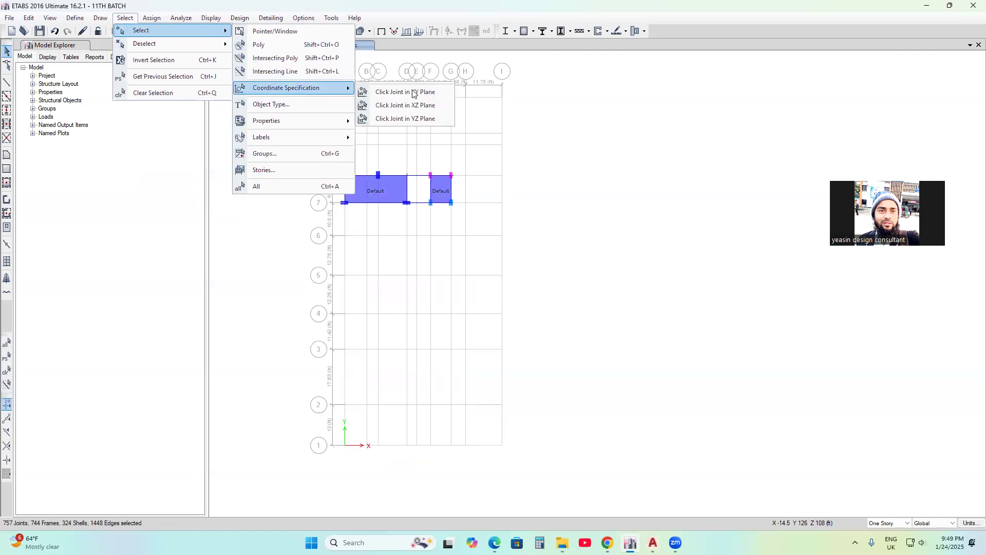
pyautogui.click(406, 90)
pyautogui.click(346, 175)
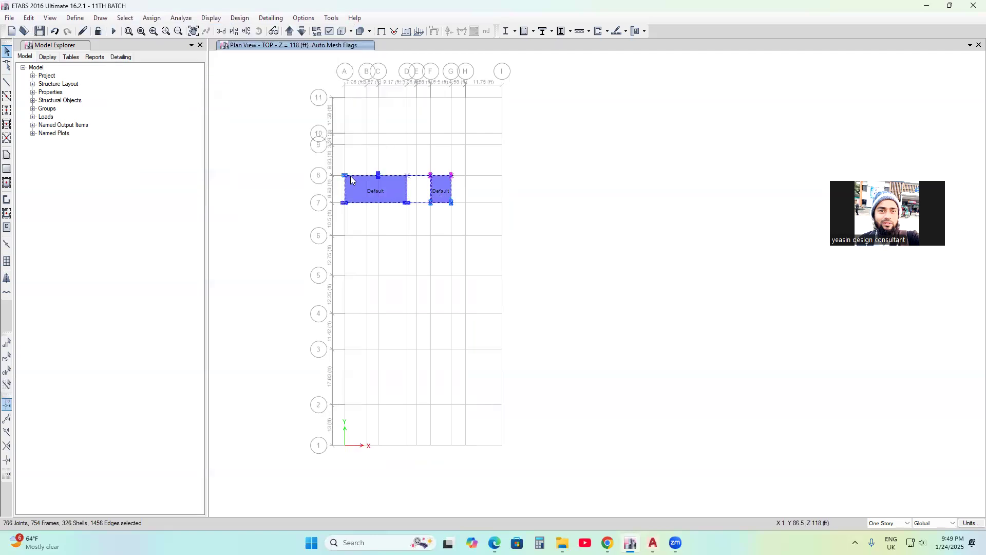
# - Assign the shell diaphragm D1 to the selected floor objects of all stories
pyautogui.click(152, 19)
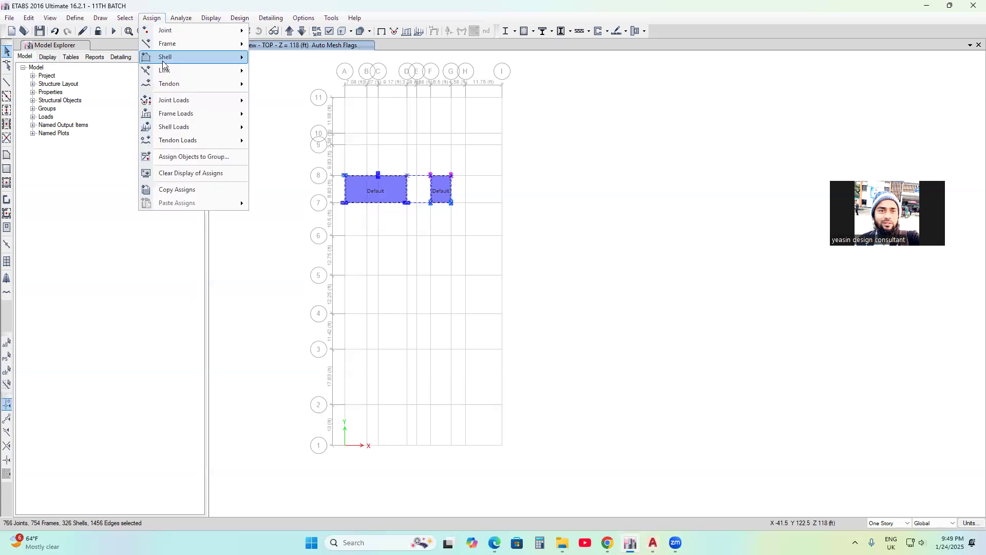
pyautogui.moveTo(164, 62)
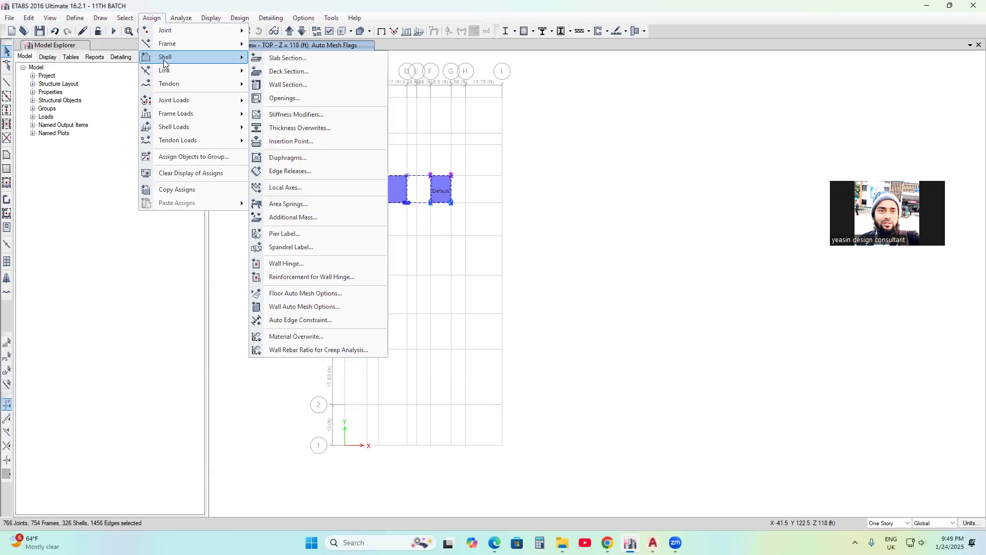
pyautogui.click(295, 160)
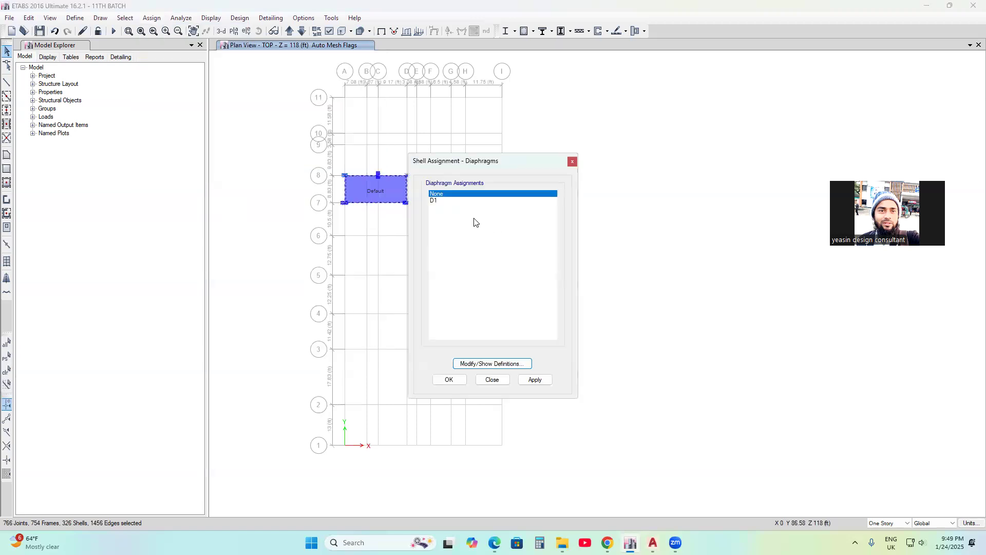
pyautogui.click(438, 201)
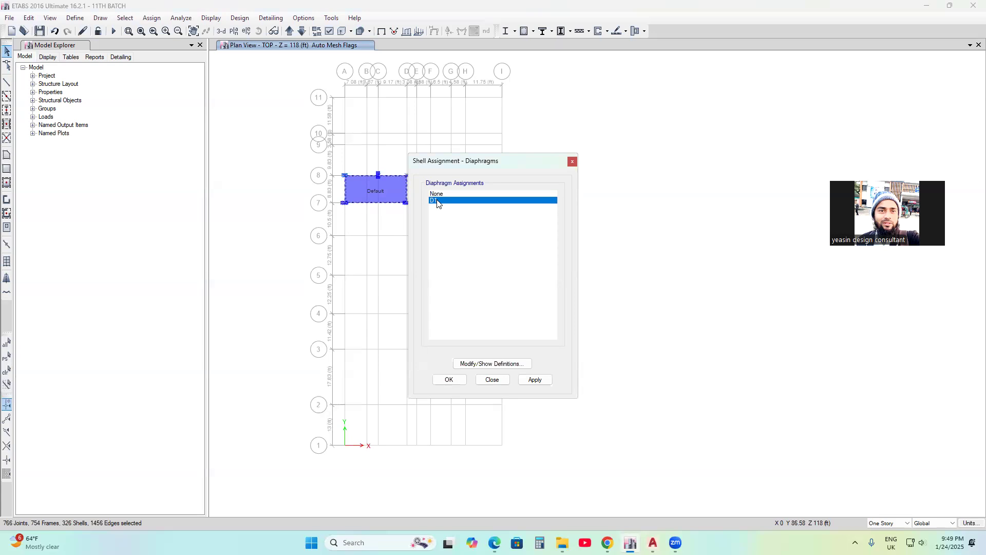
pyautogui.click(535, 380)
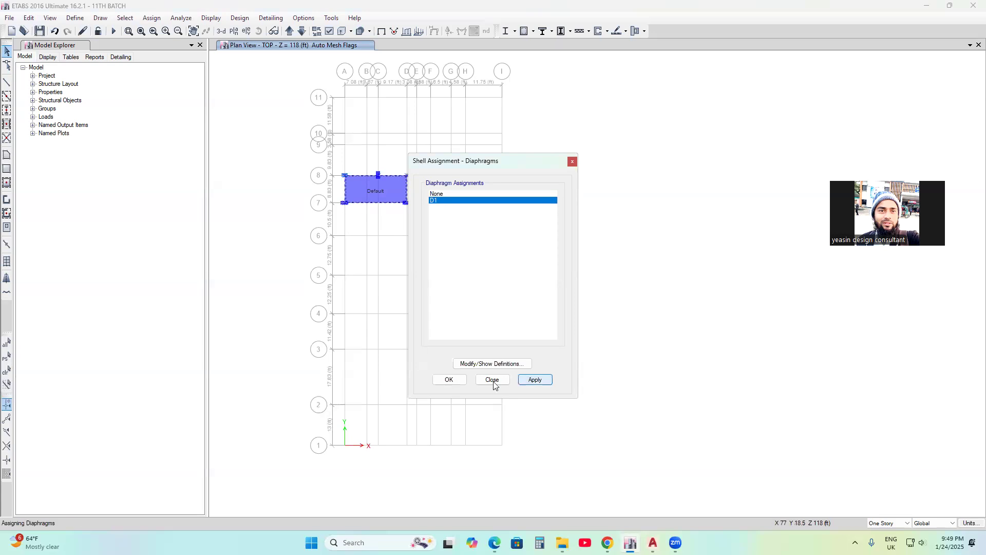
pyautogui.click(449, 380)
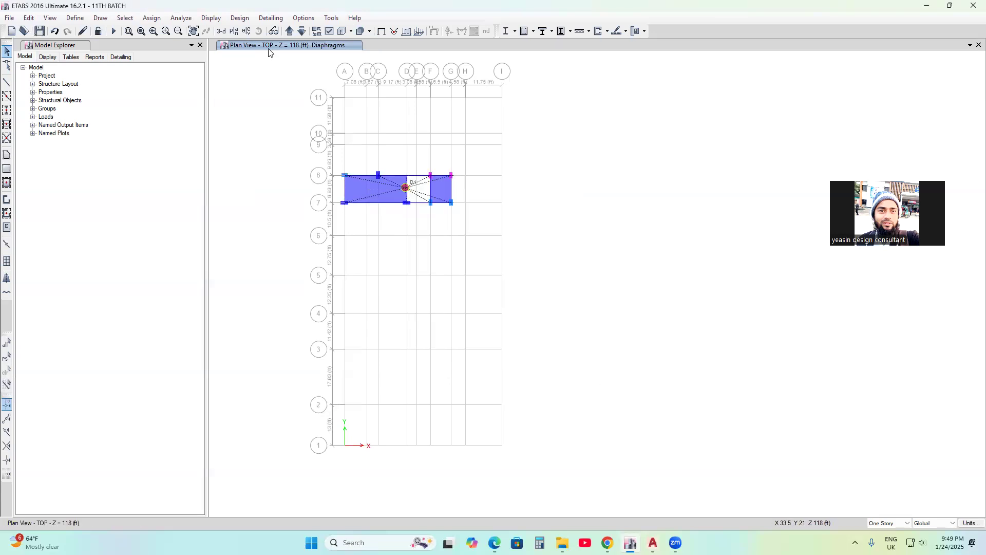
# - Switch to the default 3D view and examine the diaphragm assignments across the building's stories
pyautogui.click(222, 33)
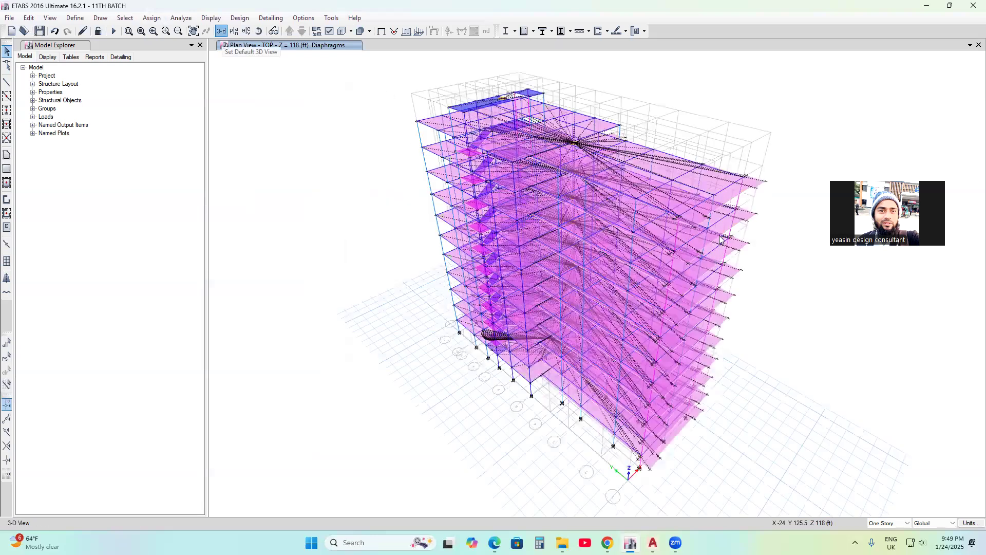
pyautogui.moveTo(634, 281); pyautogui.dragTo(641, 281)
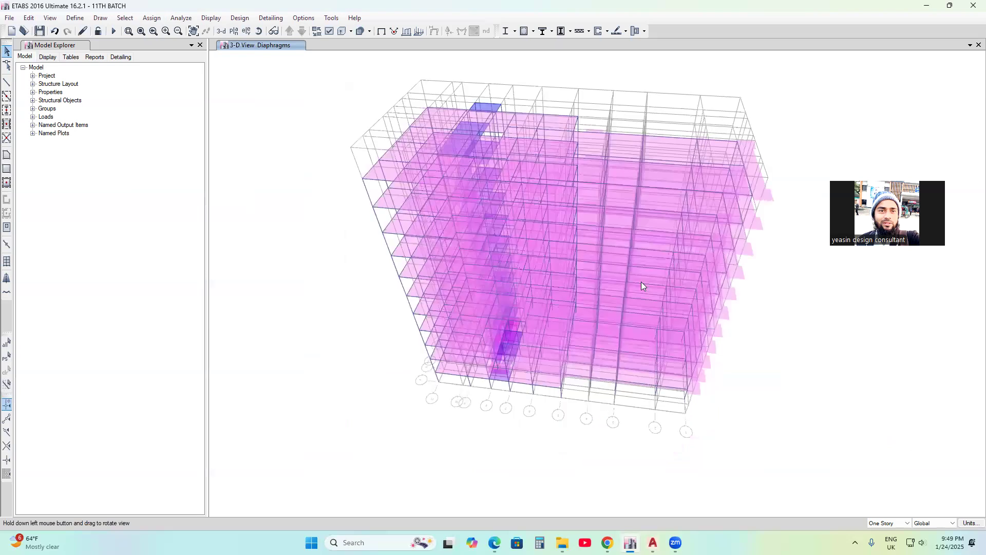
pyautogui.moveTo(584, 185); pyautogui.dragTo(472, 174, button='middle')
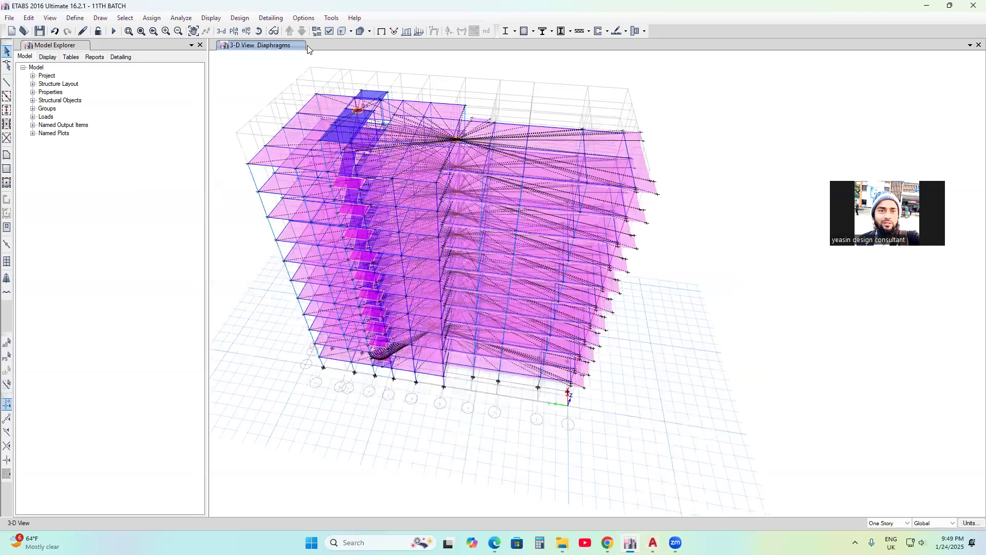